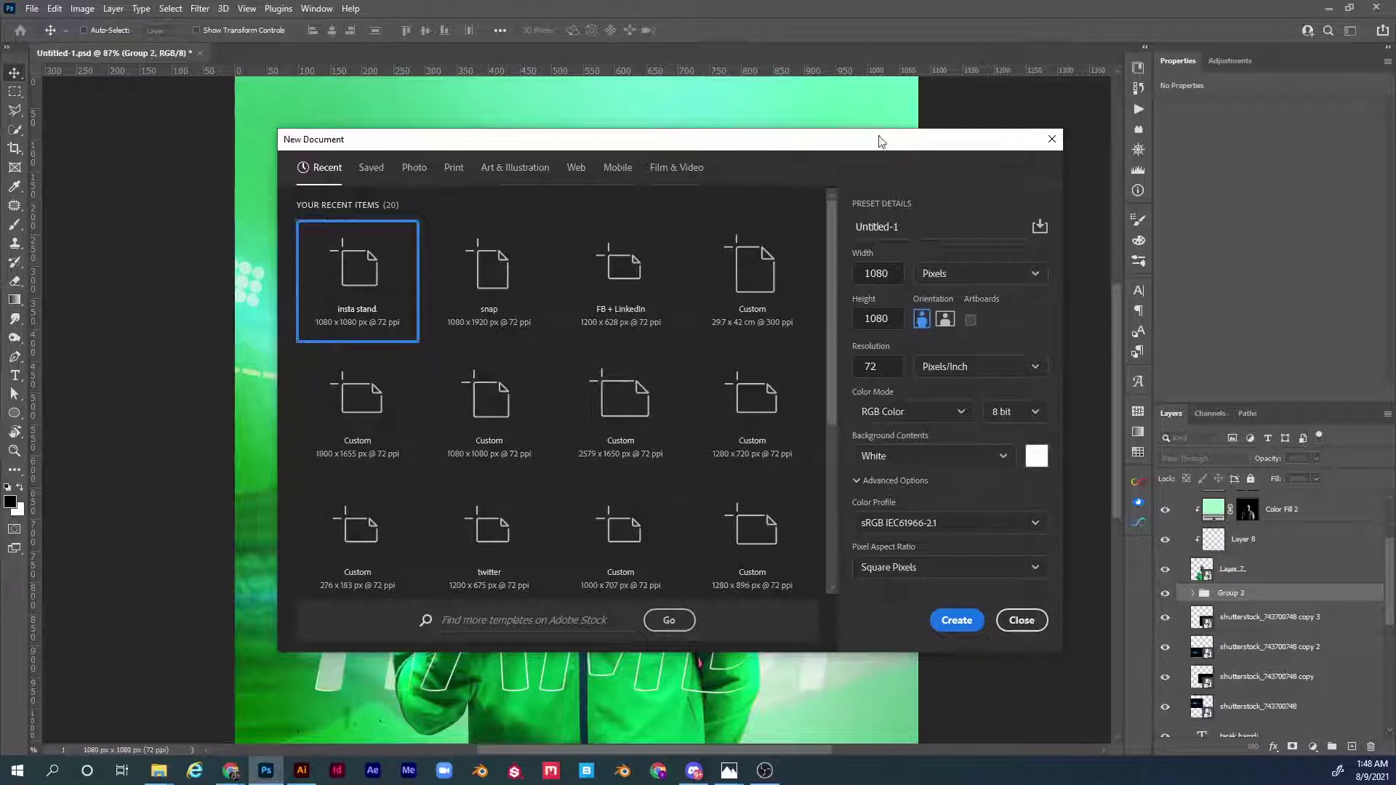
# - Create a new 1080 × 1080 px document at 72 pixels/inch in RGB Color with white background contents
pyautogui.moveTo(891, 274); pyautogui.dragTo(855, 271)
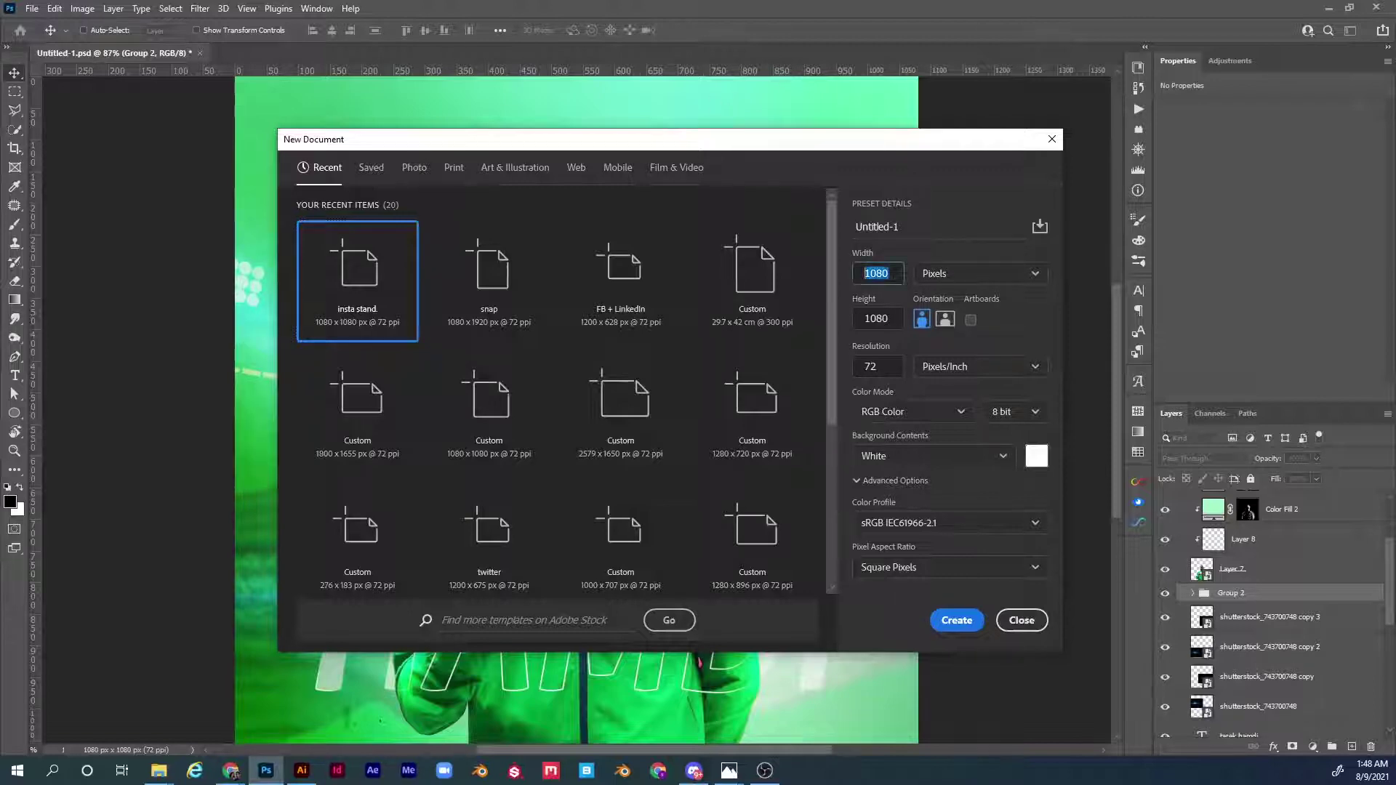
pyautogui.press('Tab')
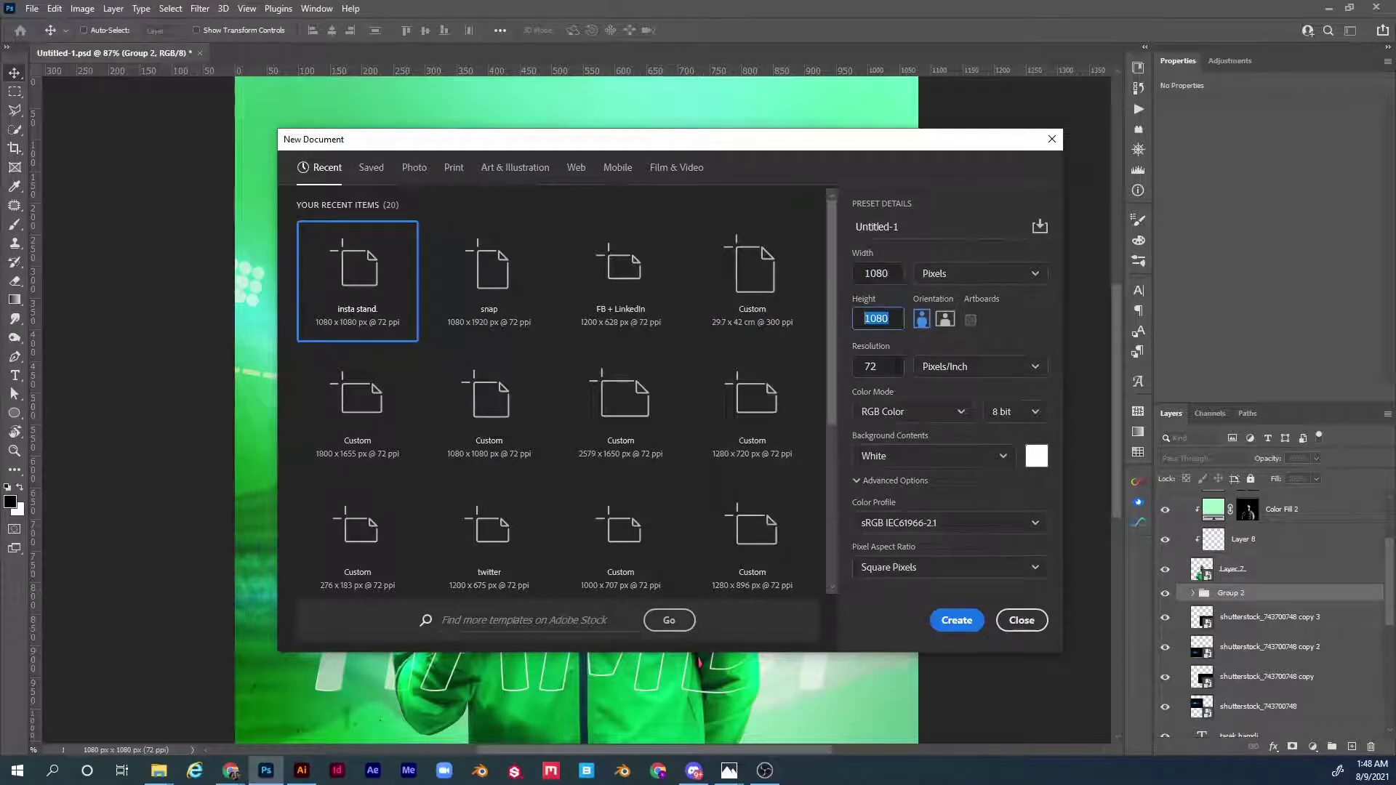
pyautogui.press('Tab')
pyautogui.click(957, 620)
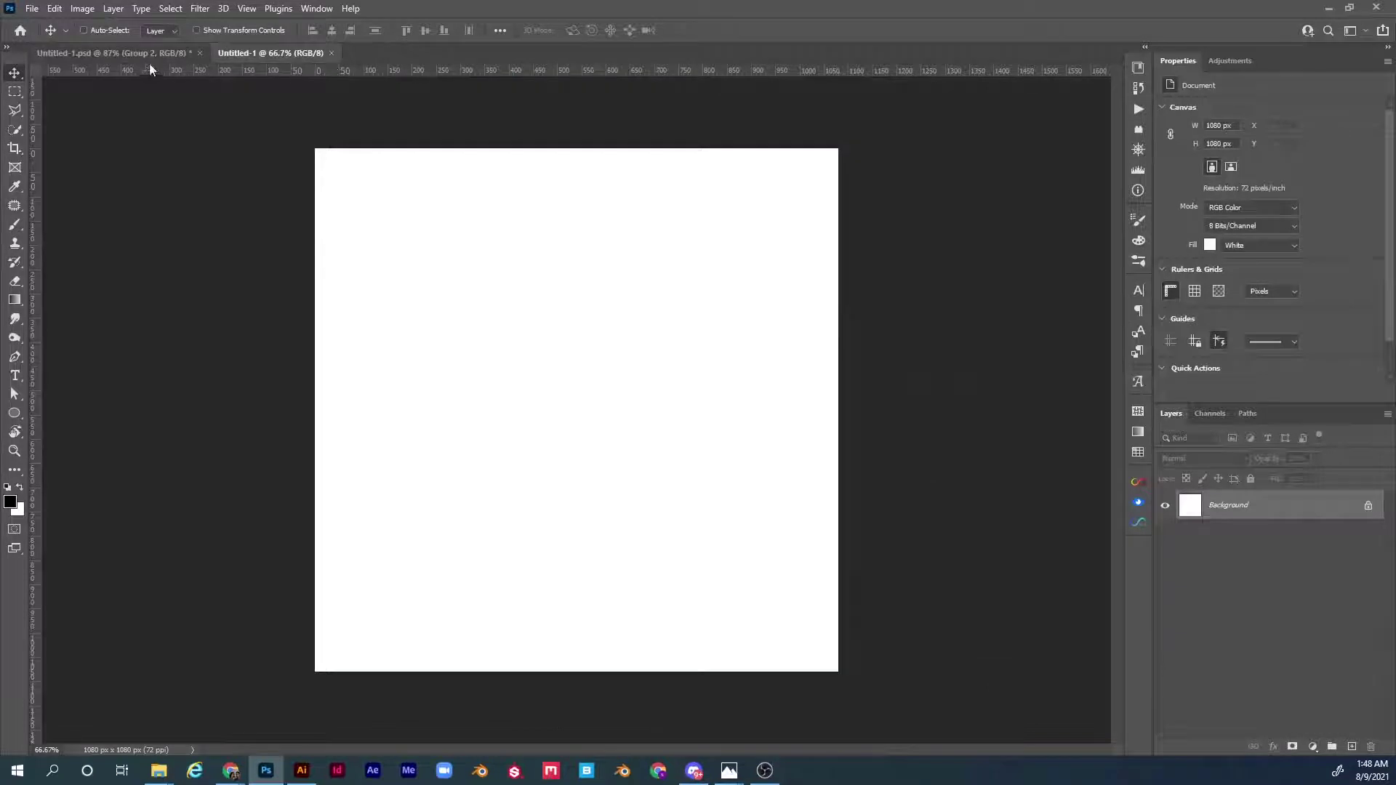
# - Place the athlete photo E8Mqw1PX0AADvRu.jpg as an embedded object in the new blank document
pyautogui.click(161, 57)
pyautogui.click(261, 55)
pyautogui.click(33, 10)
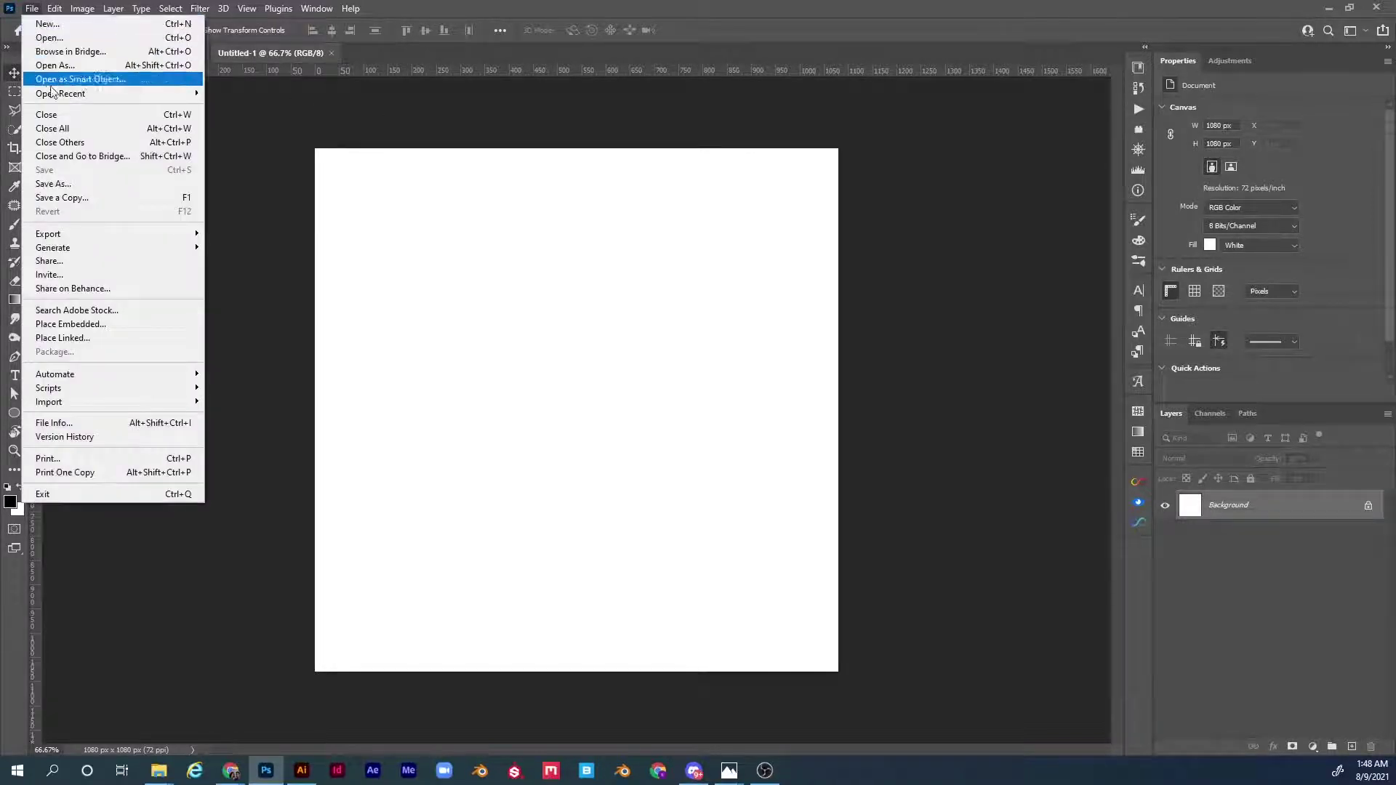
pyautogui.click(67, 324)
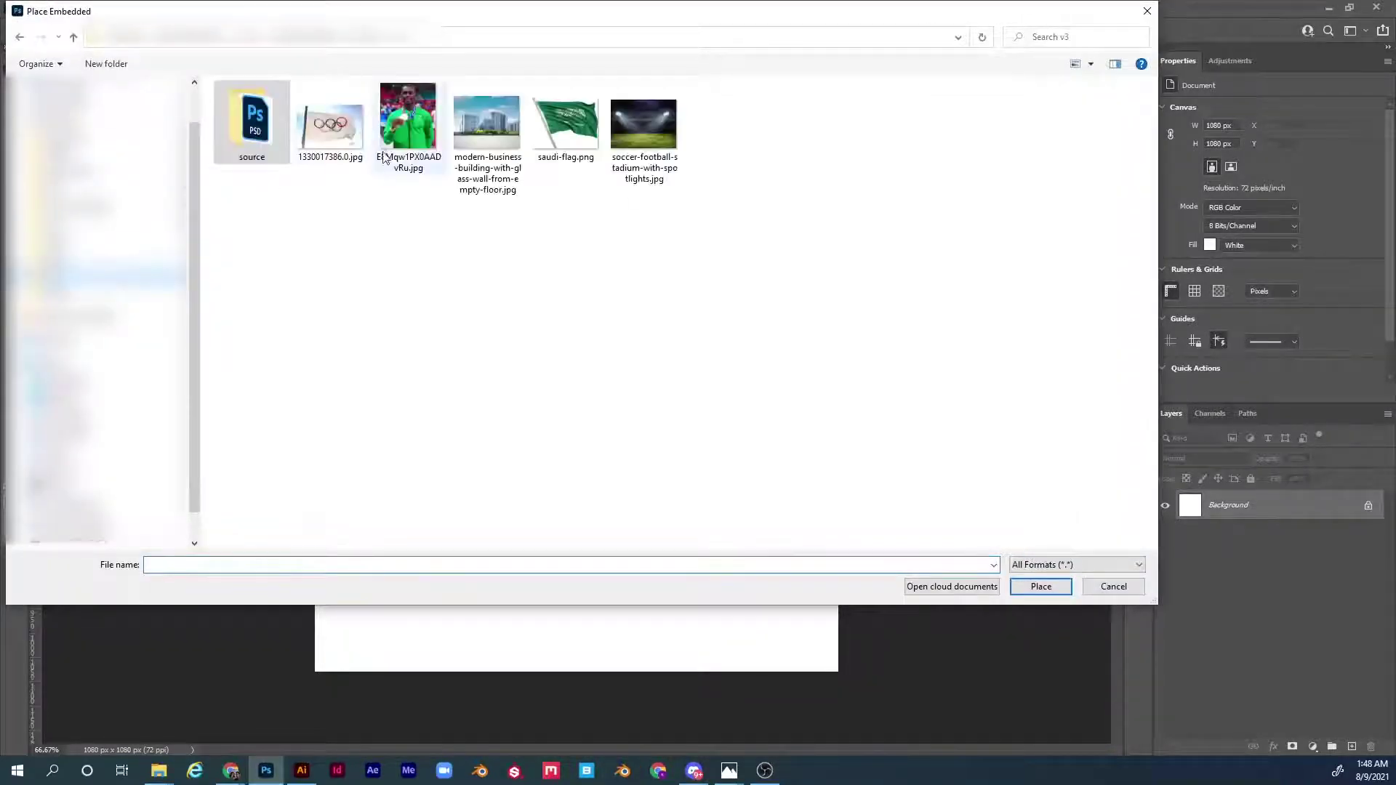
pyautogui.doubleClick(410, 141)
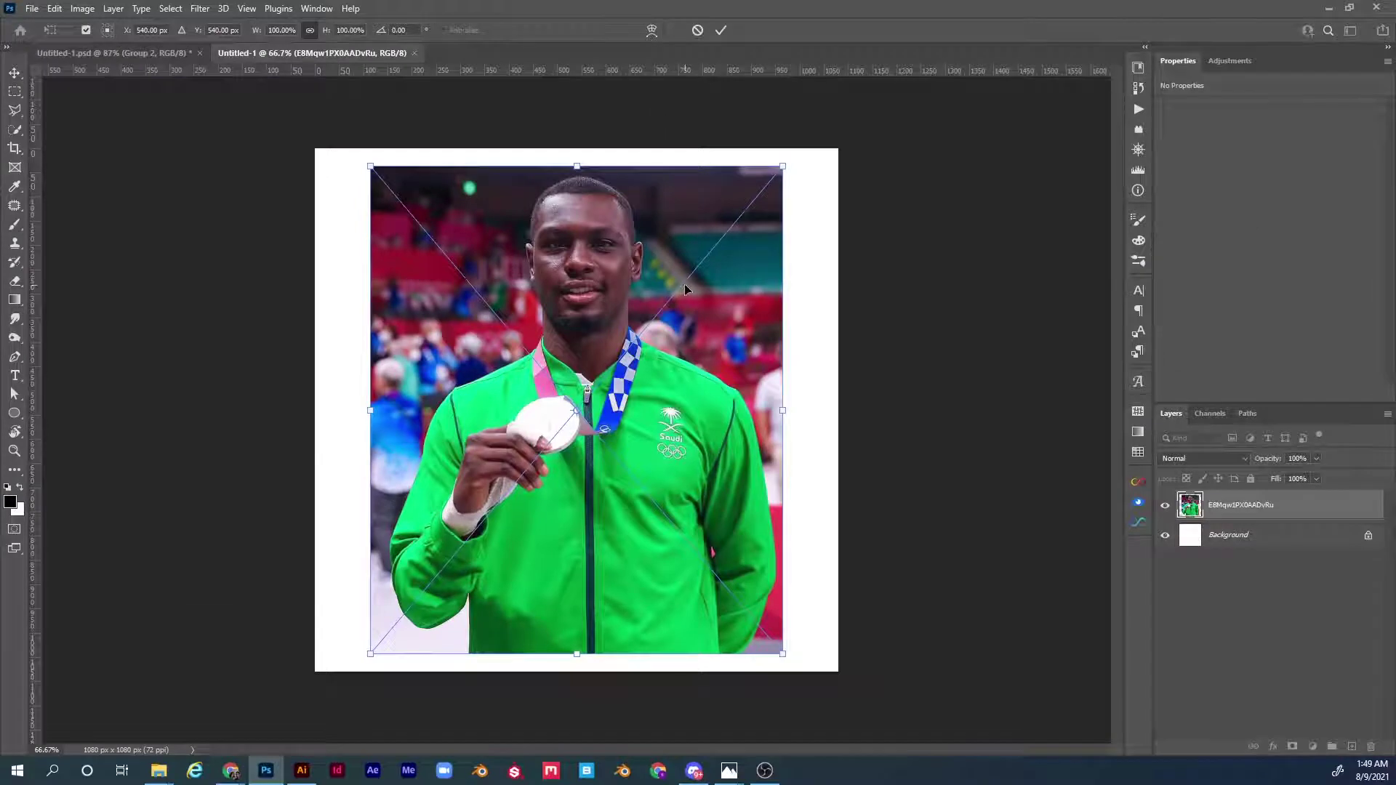
pyautogui.press('Return')
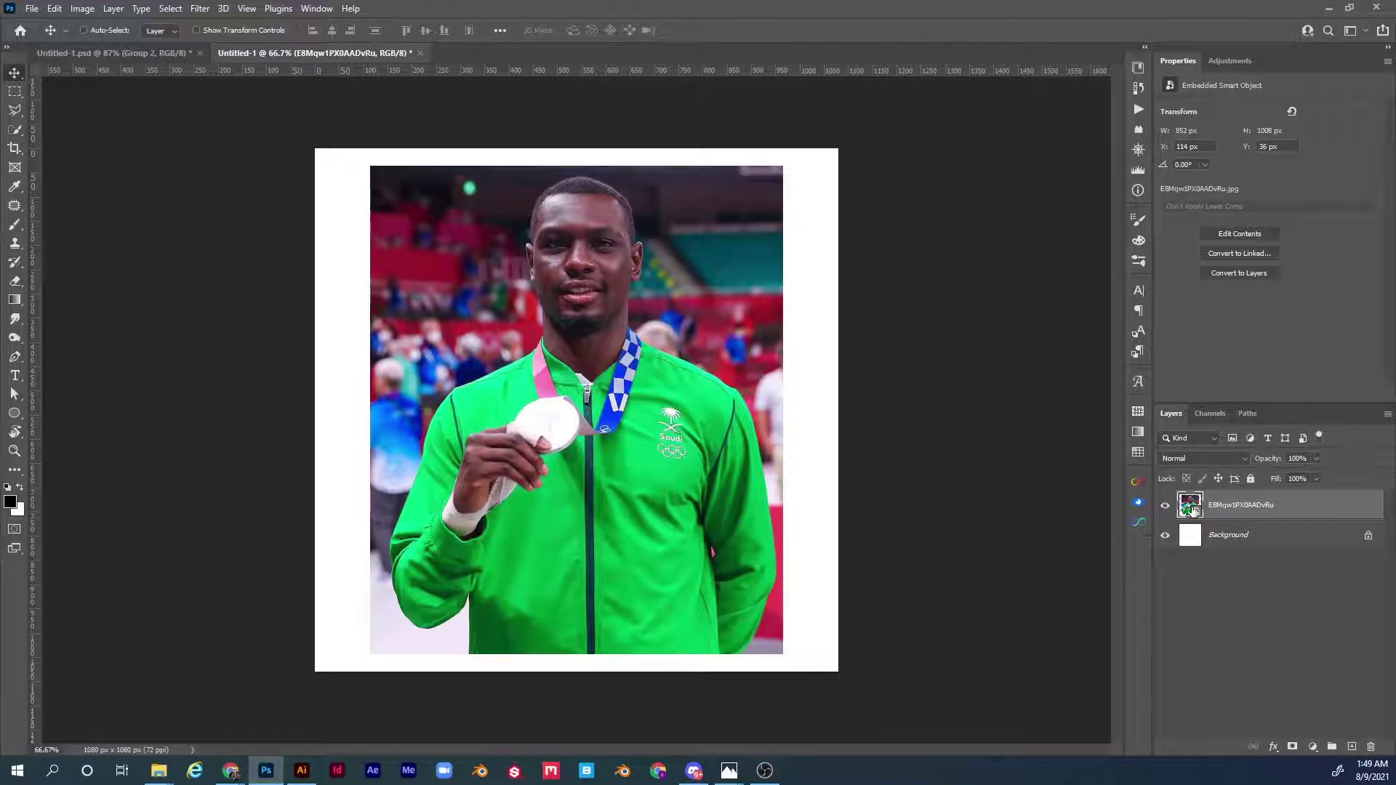
# - Remove the background inside the placed photo's contents and convert the masked cutout layer to a smart object
pyautogui.doubleClick(1190, 506)
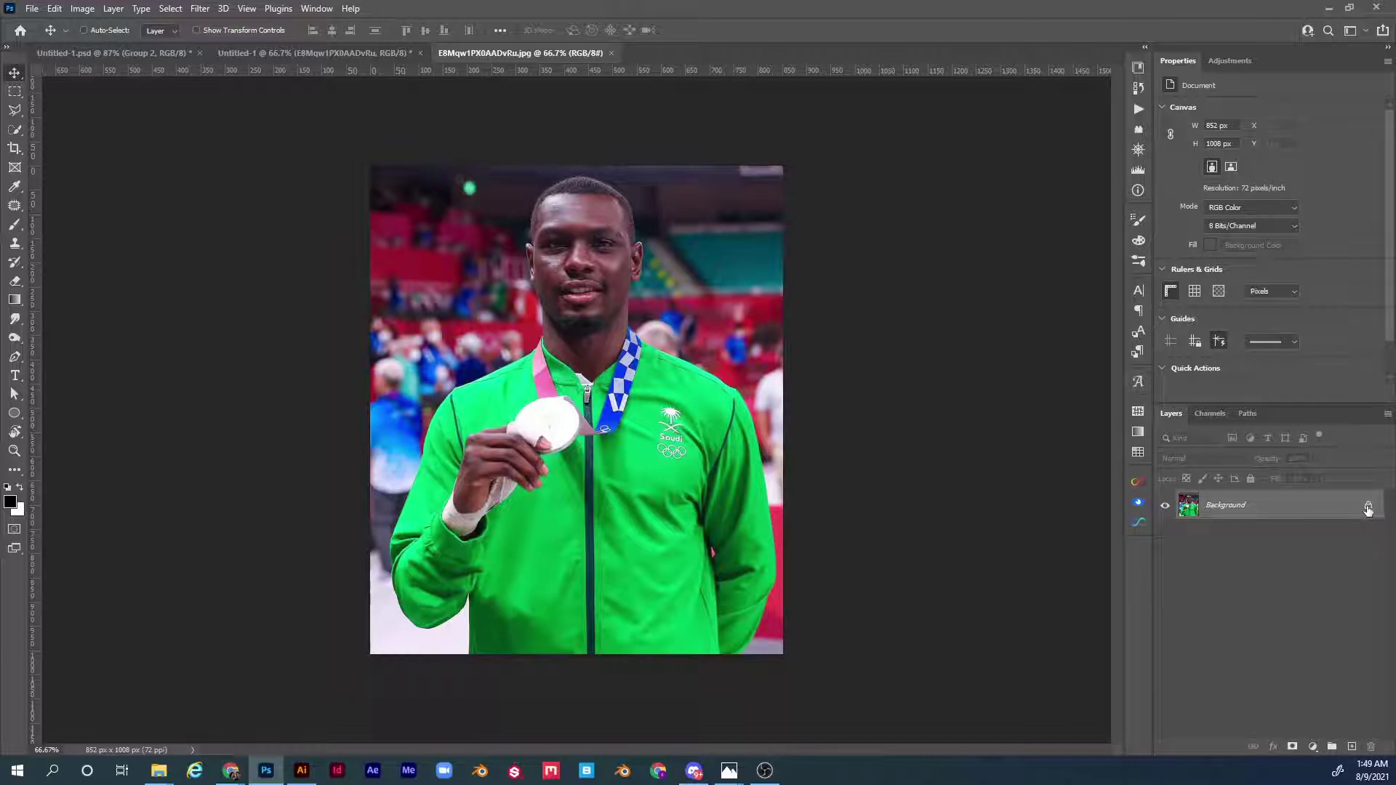
pyautogui.click(1367, 507)
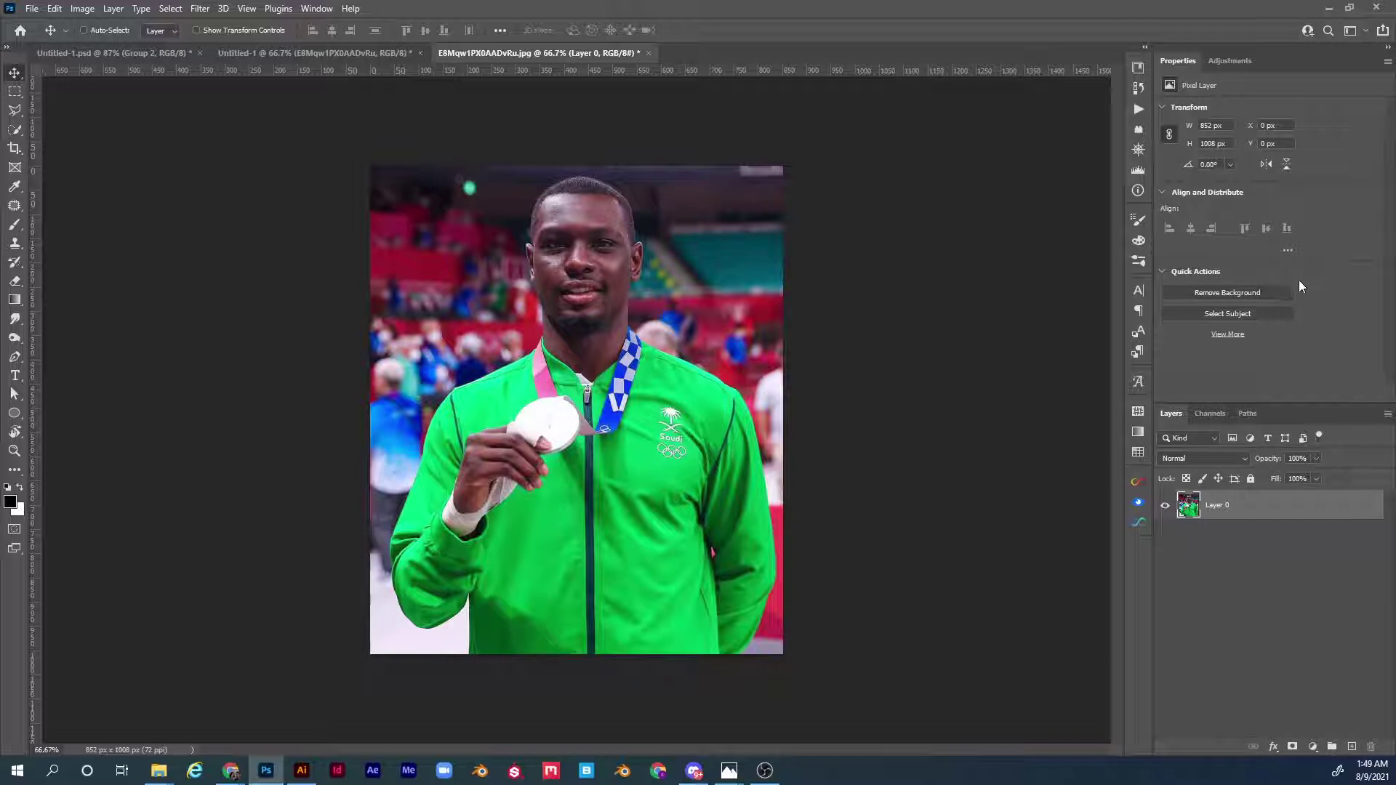
pyautogui.click(1264, 291)
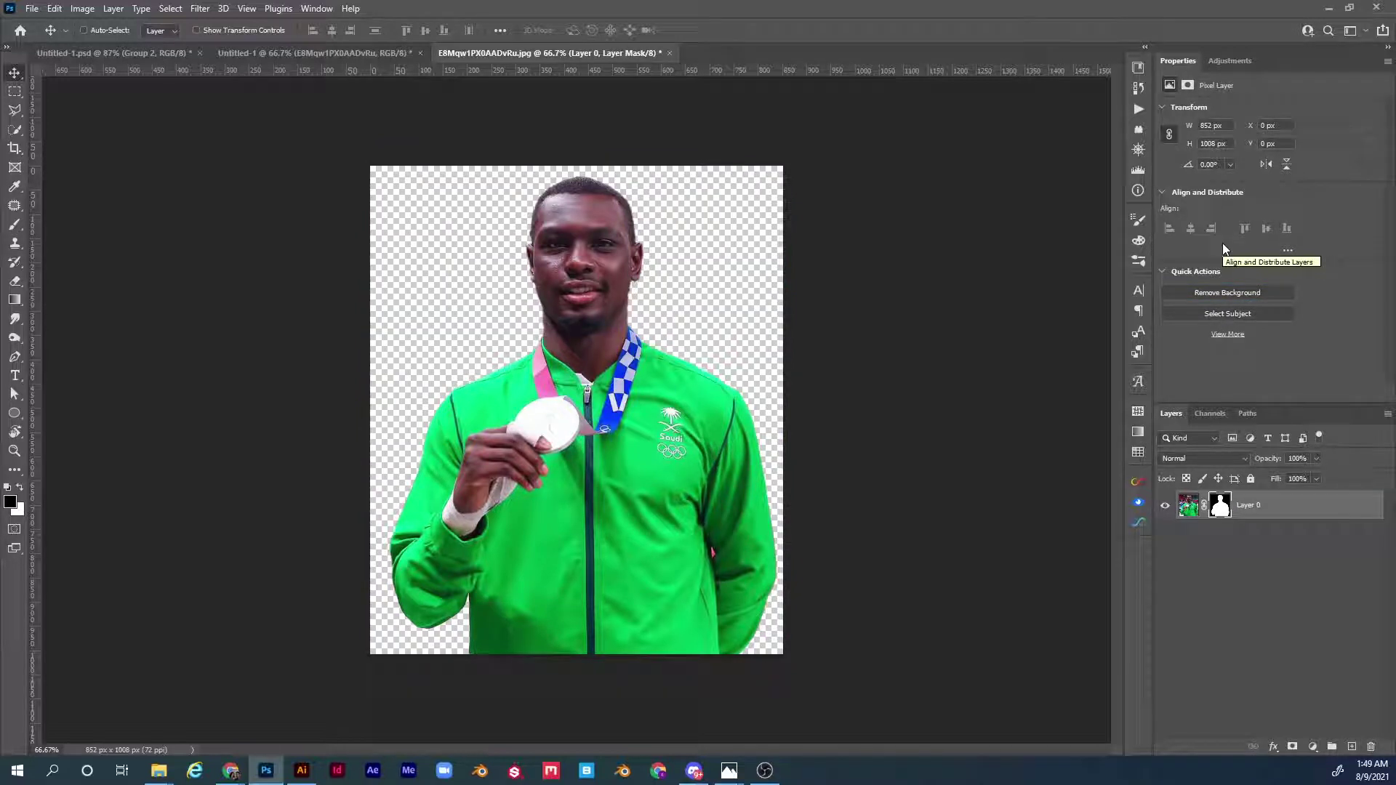
pyautogui.rightClick(1296, 510)
pyautogui.click(1273, 341)
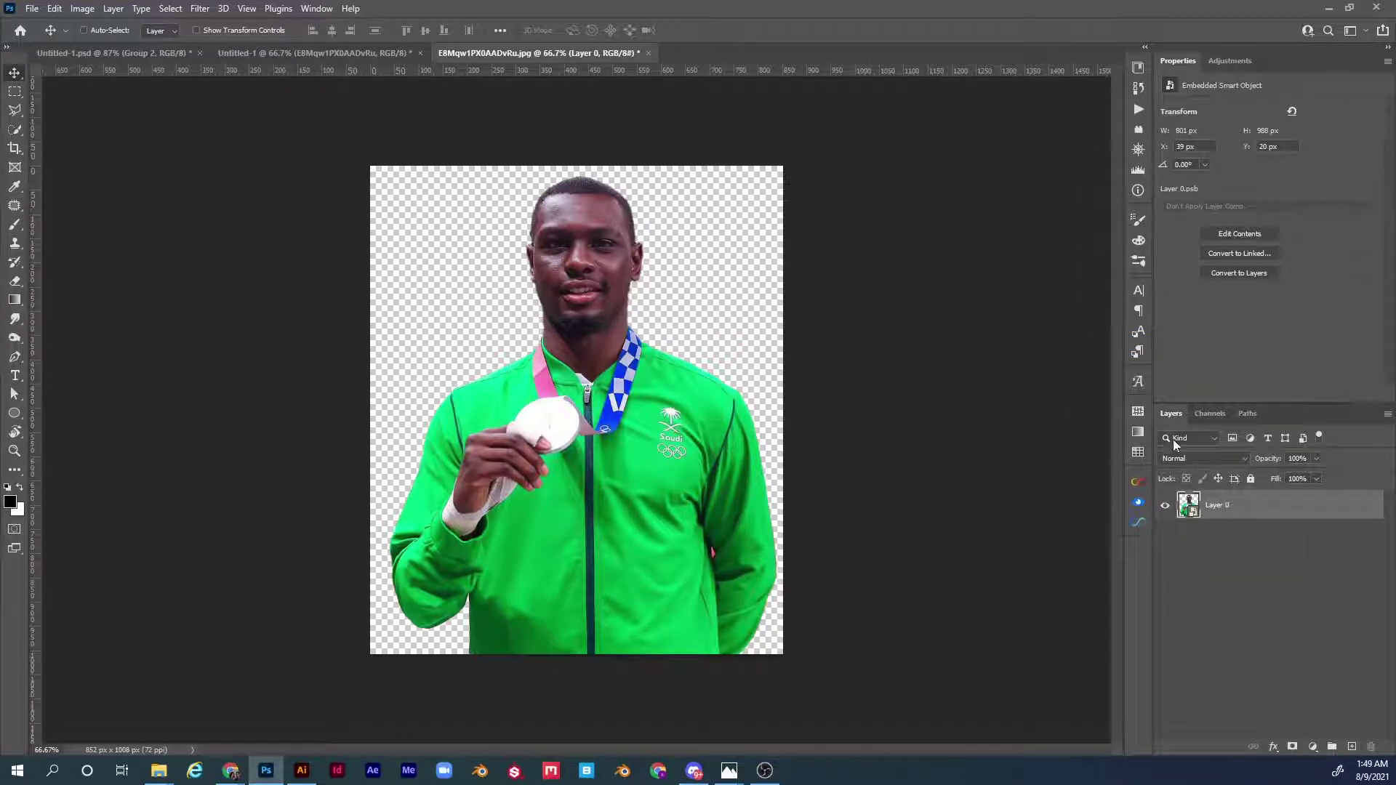
# - Delete the original athlete photo from the 1080 px document and bring in the cutout smart object instead
pyautogui.click(349, 57)
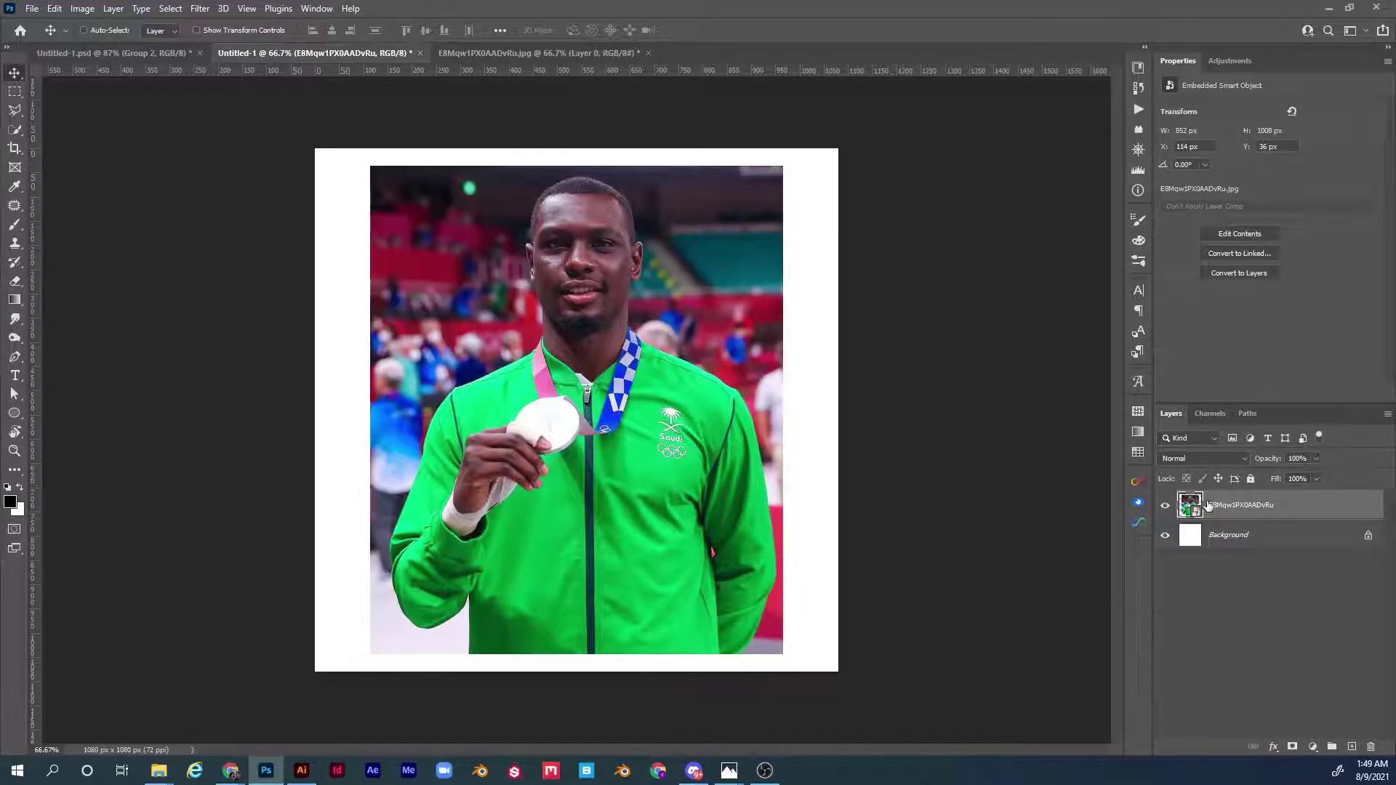
pyautogui.press('Delete')
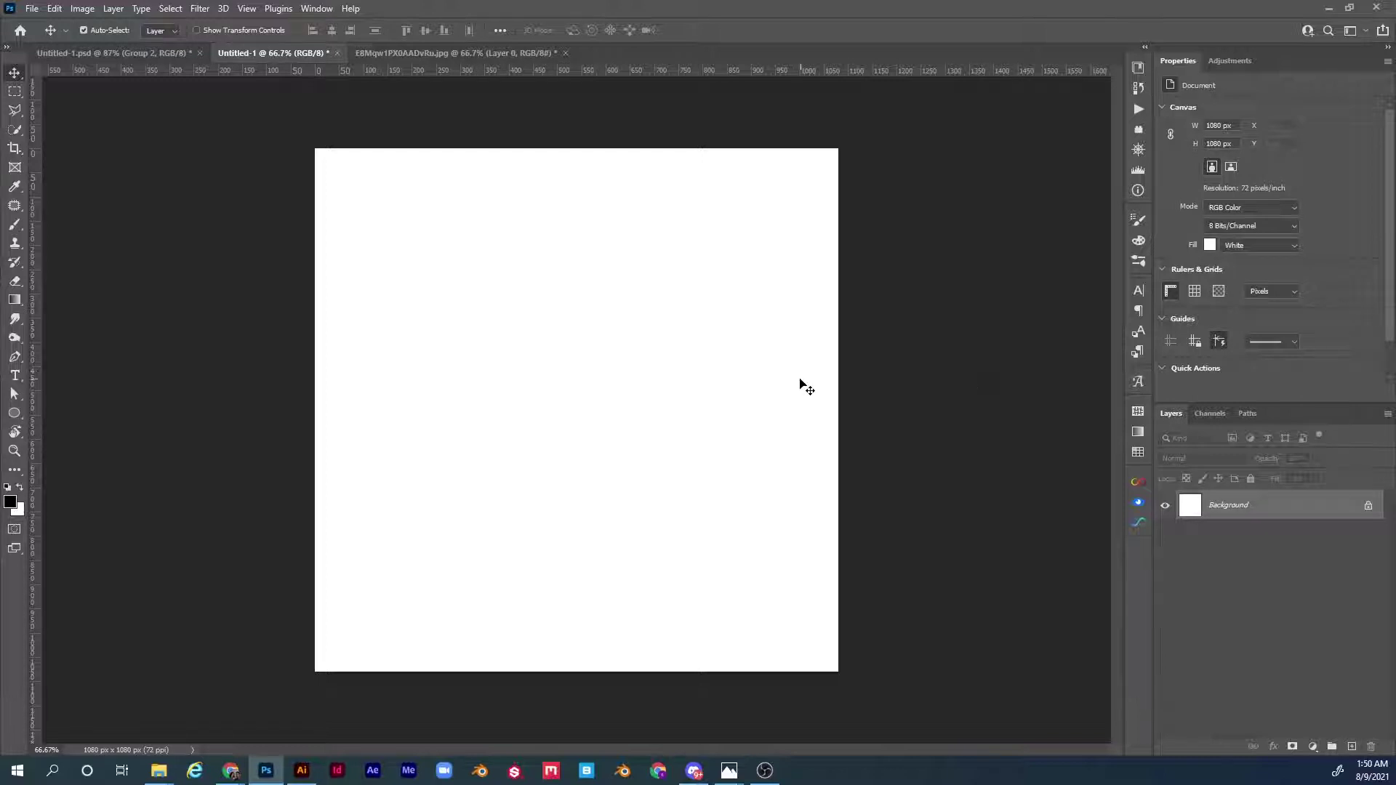
pyautogui.hotkey('ctrl', 'z')
pyautogui.moveTo(608, 476); pyautogui.dragTo(602, 505)
# - Scale the athlete cutout to about 85% and centre it along the canvas's bottom edge
pyautogui.hotkey('ctrl', 't')
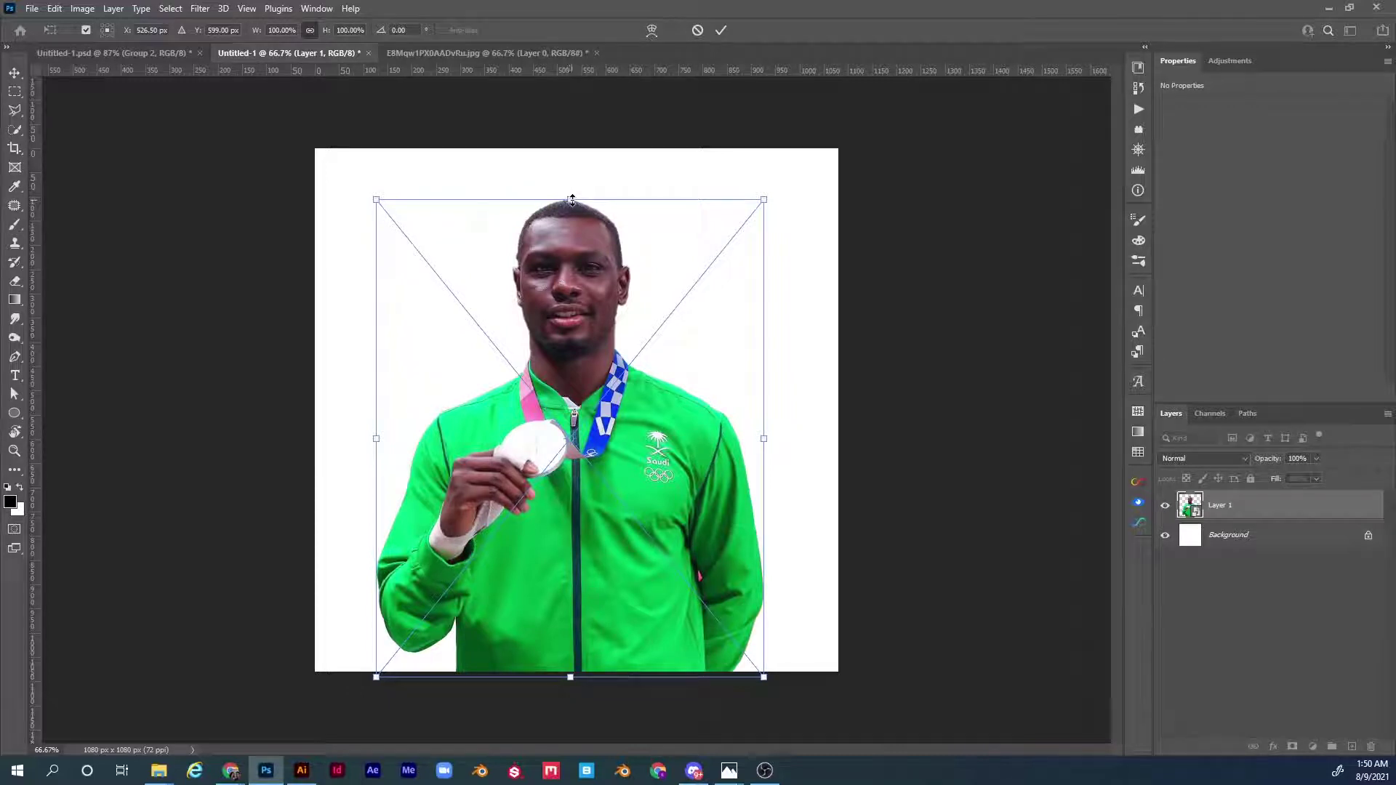
pyautogui.moveTo(571, 200); pyautogui.dragTo(571, 272)
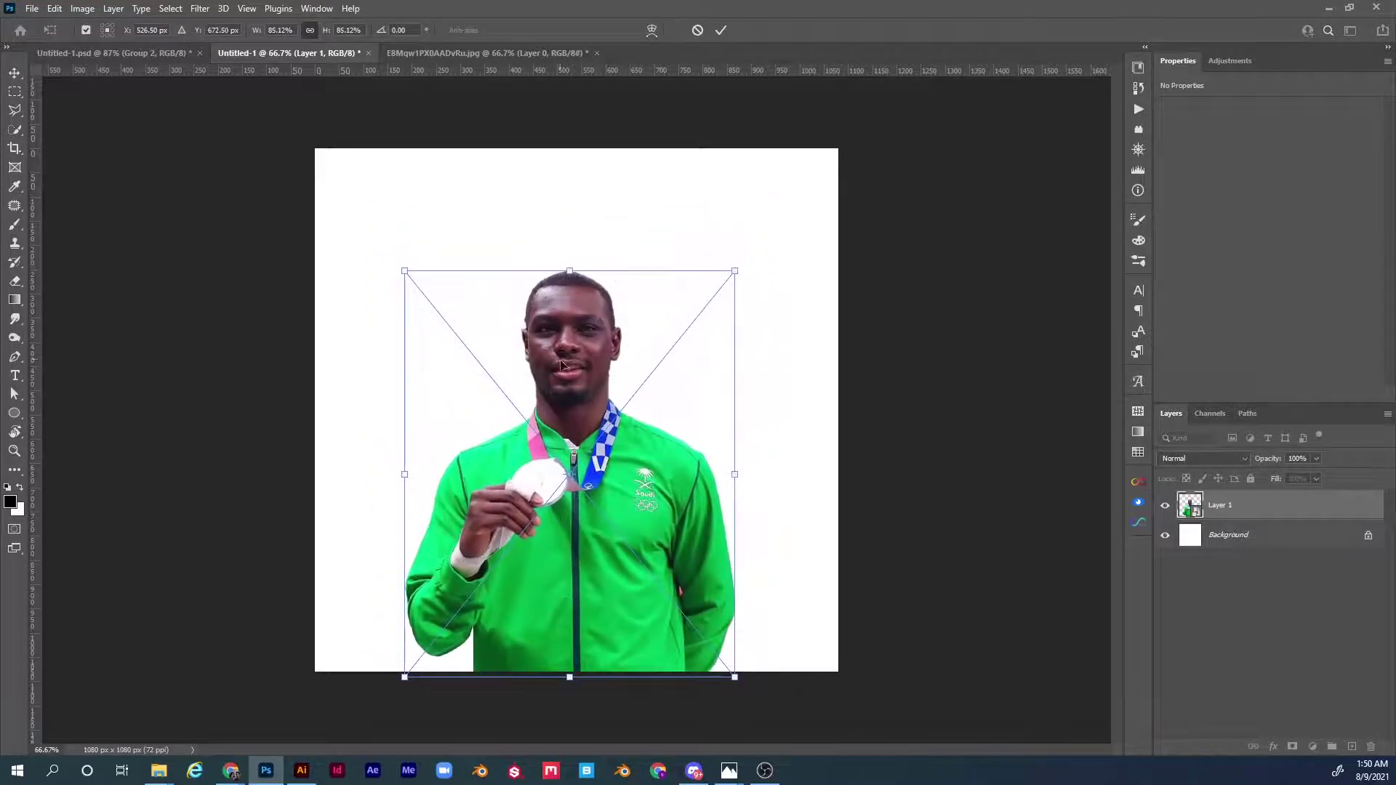
pyautogui.moveTo(578, 373); pyautogui.dragTo(586, 373)
pyautogui.press('Return')
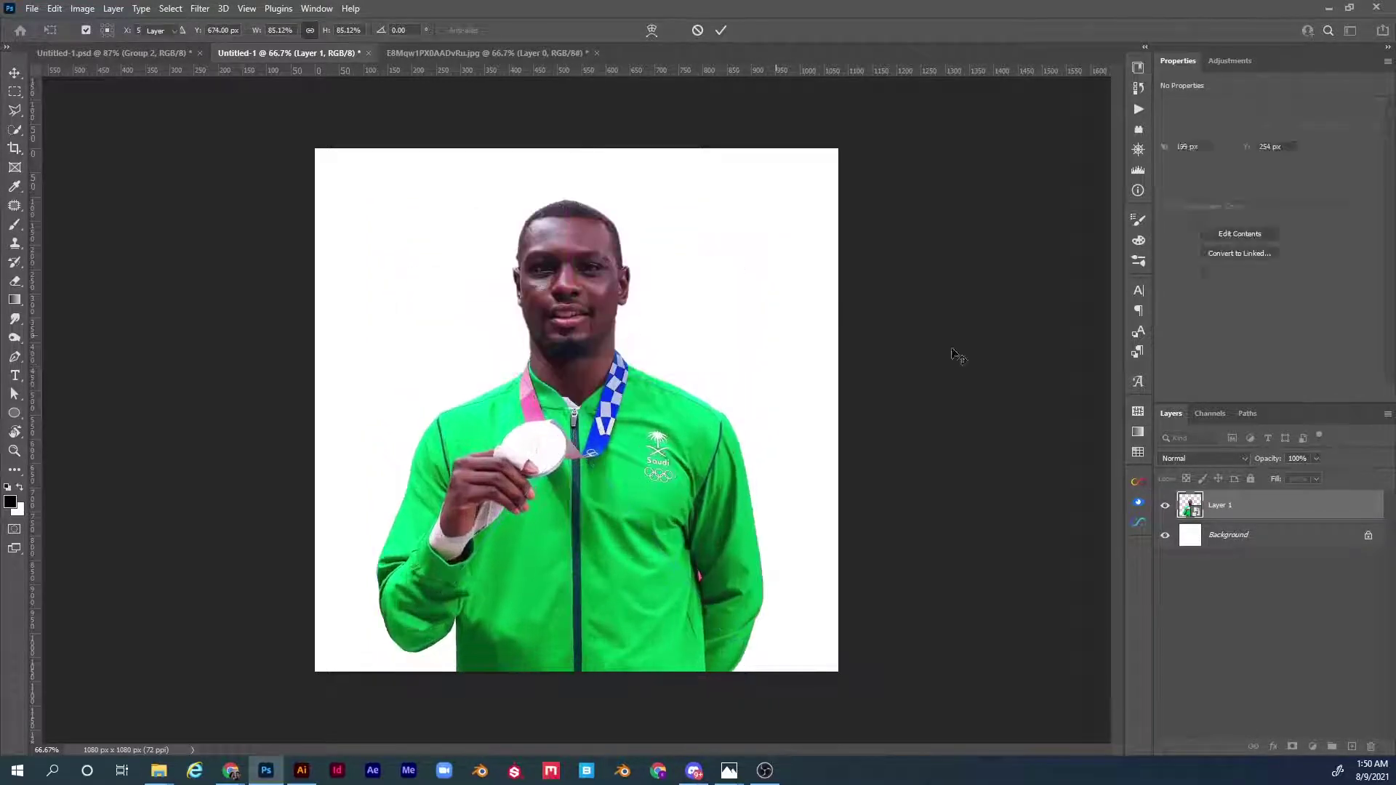
# - Add a light green (#48df94) Solid Color fill layer above the Background layer, behind the athlete
pyautogui.click(1225, 542)
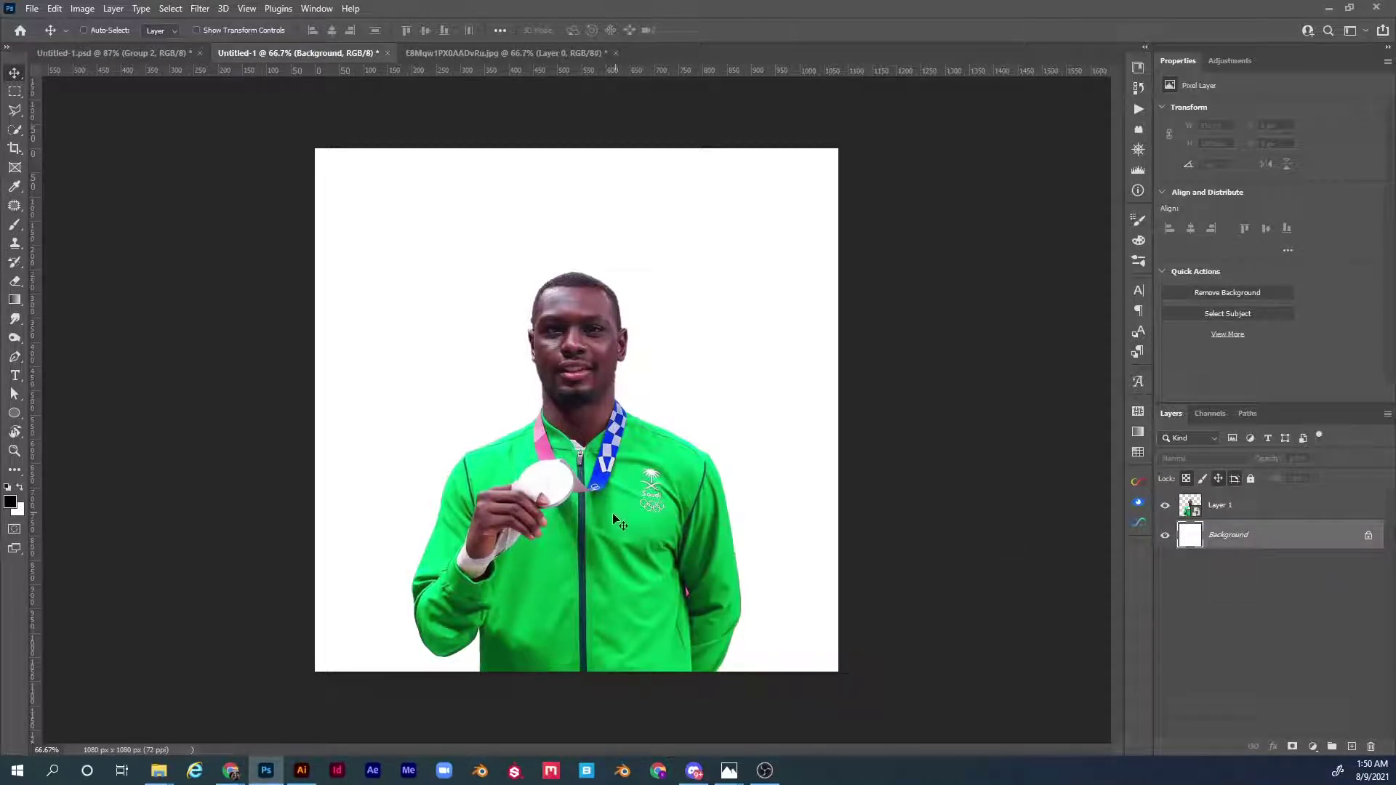
pyautogui.click(1313, 746)
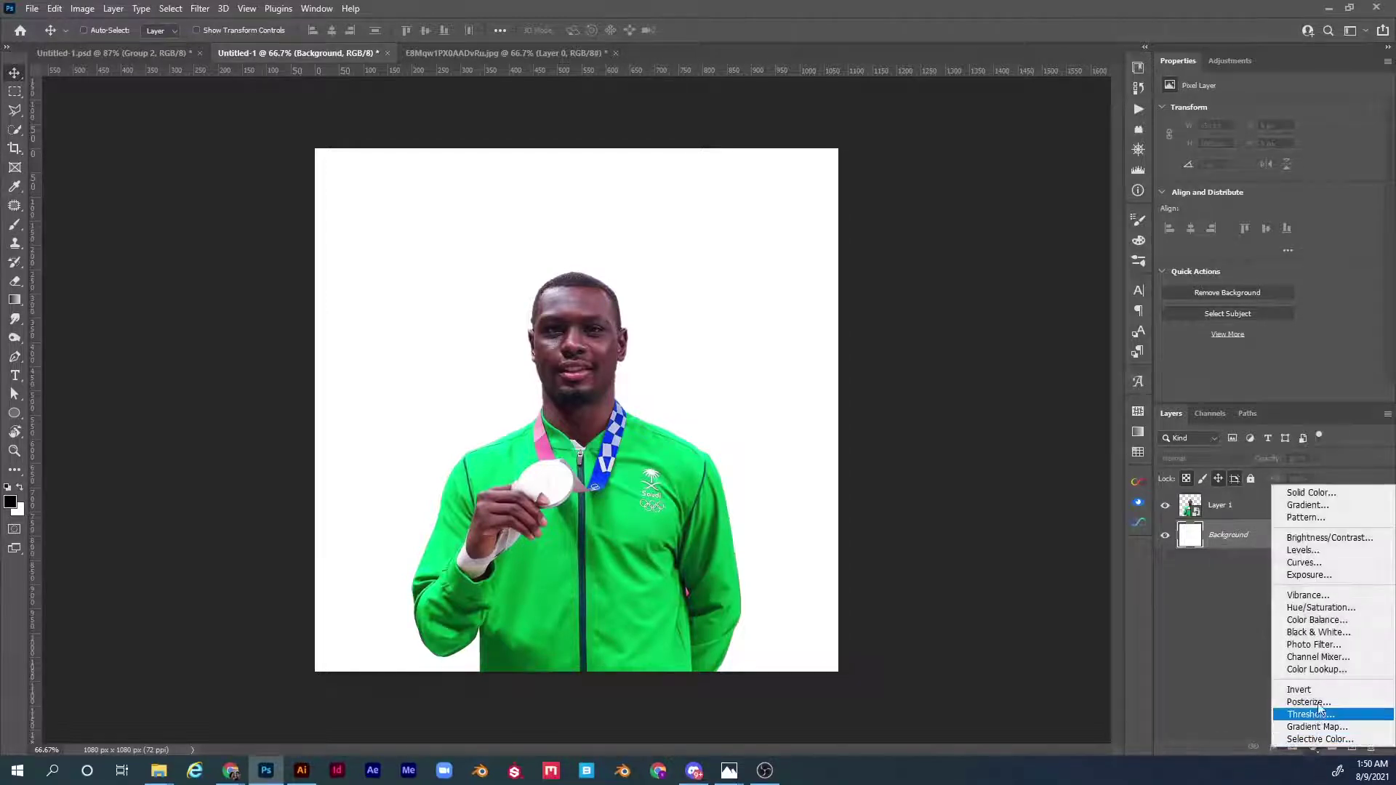
pyautogui.click(1311, 493)
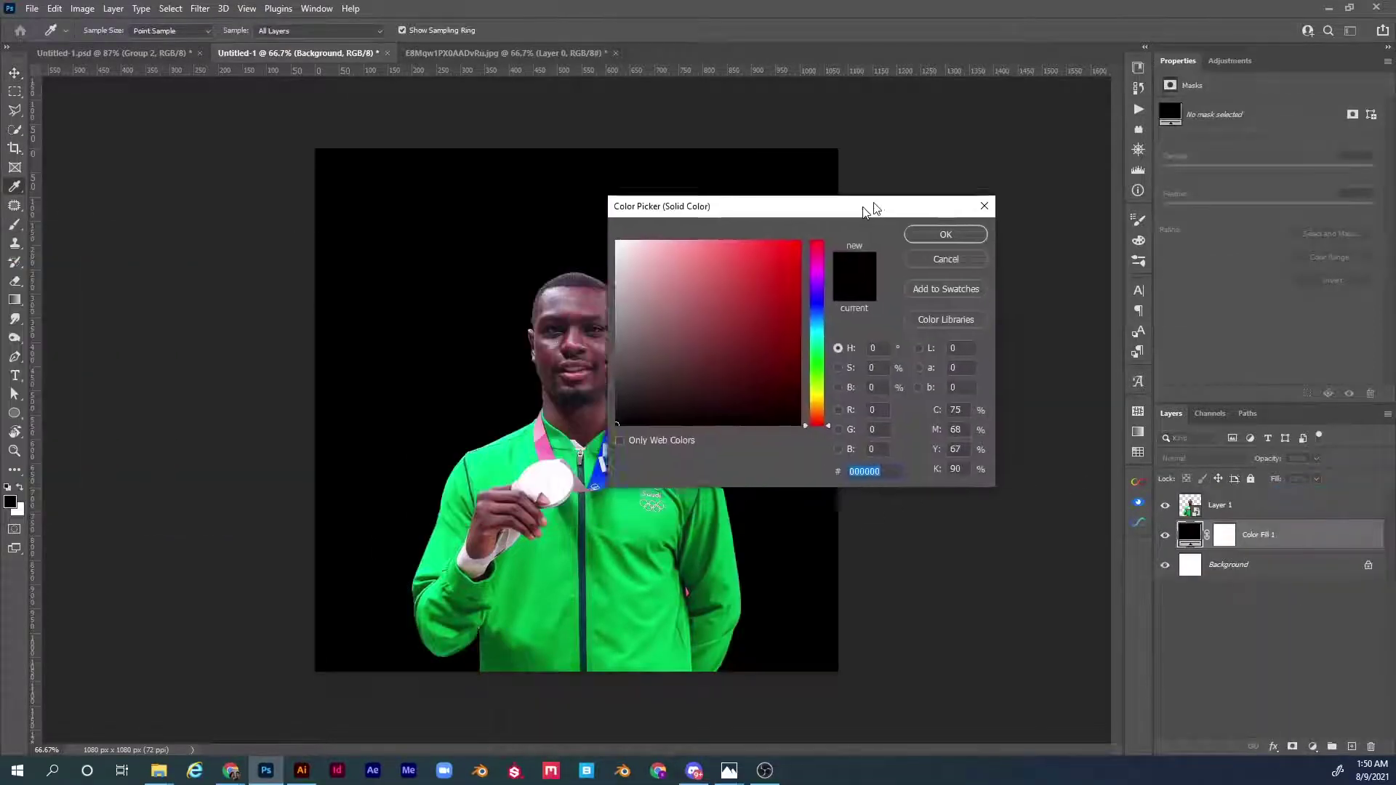
pyautogui.click(627, 502)
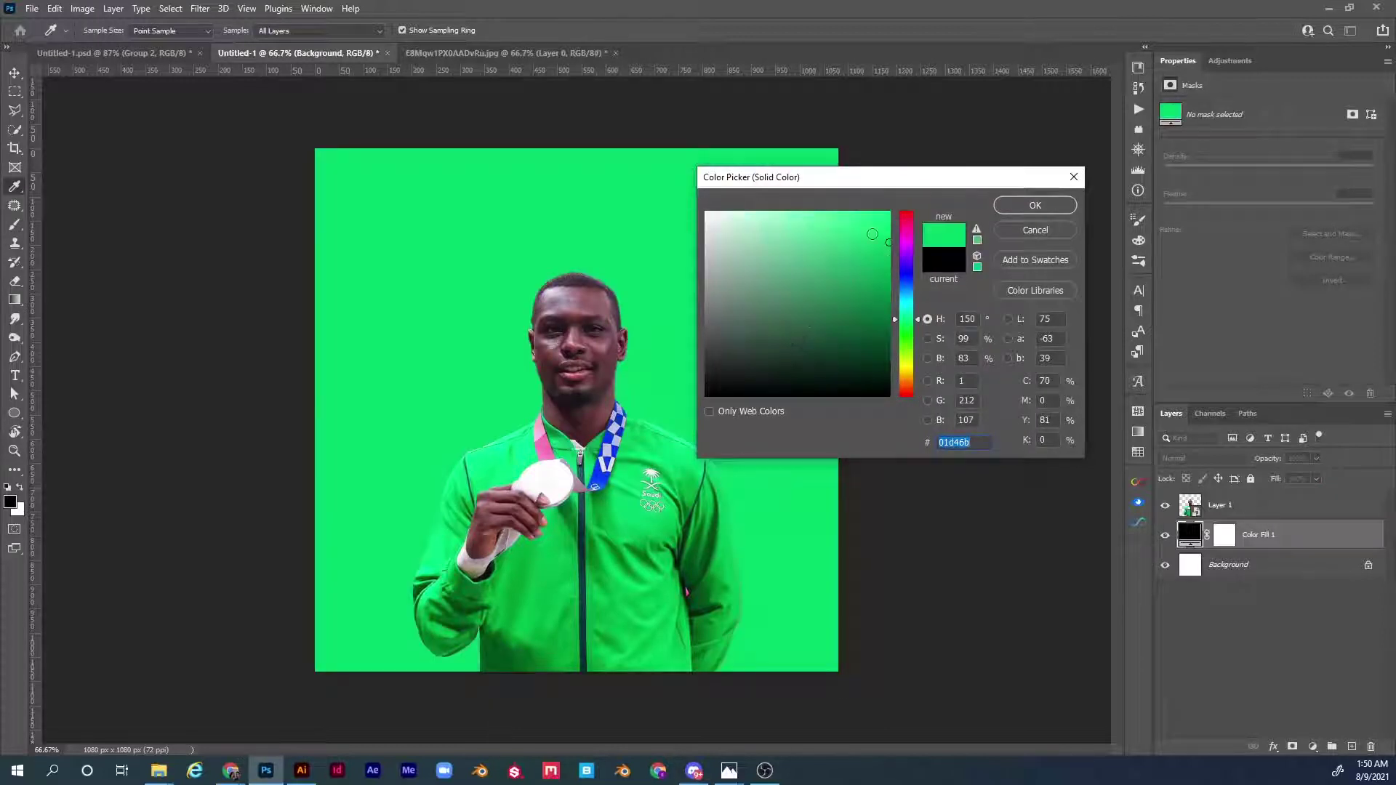
pyautogui.moveTo(872, 242); pyautogui.dragTo(831, 234)
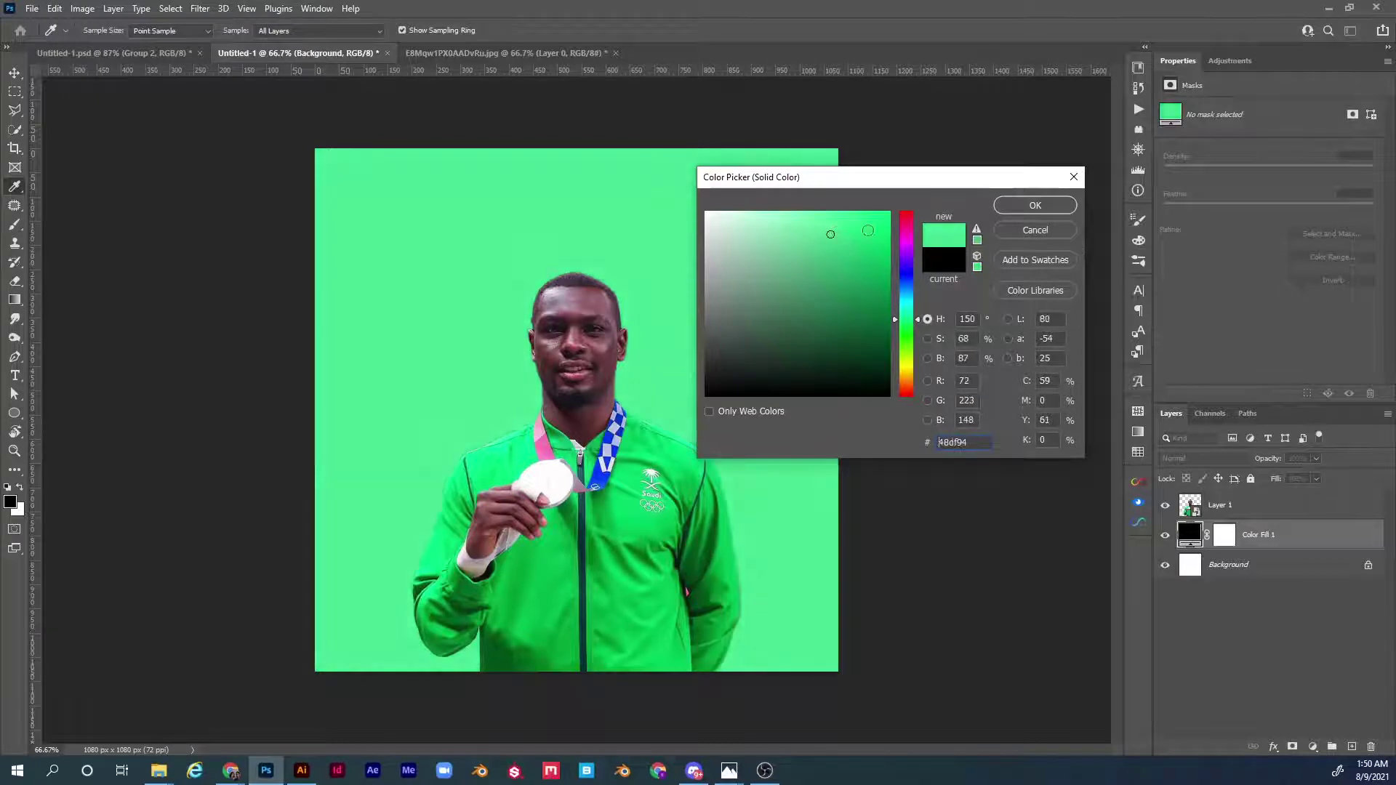
pyautogui.click(1037, 206)
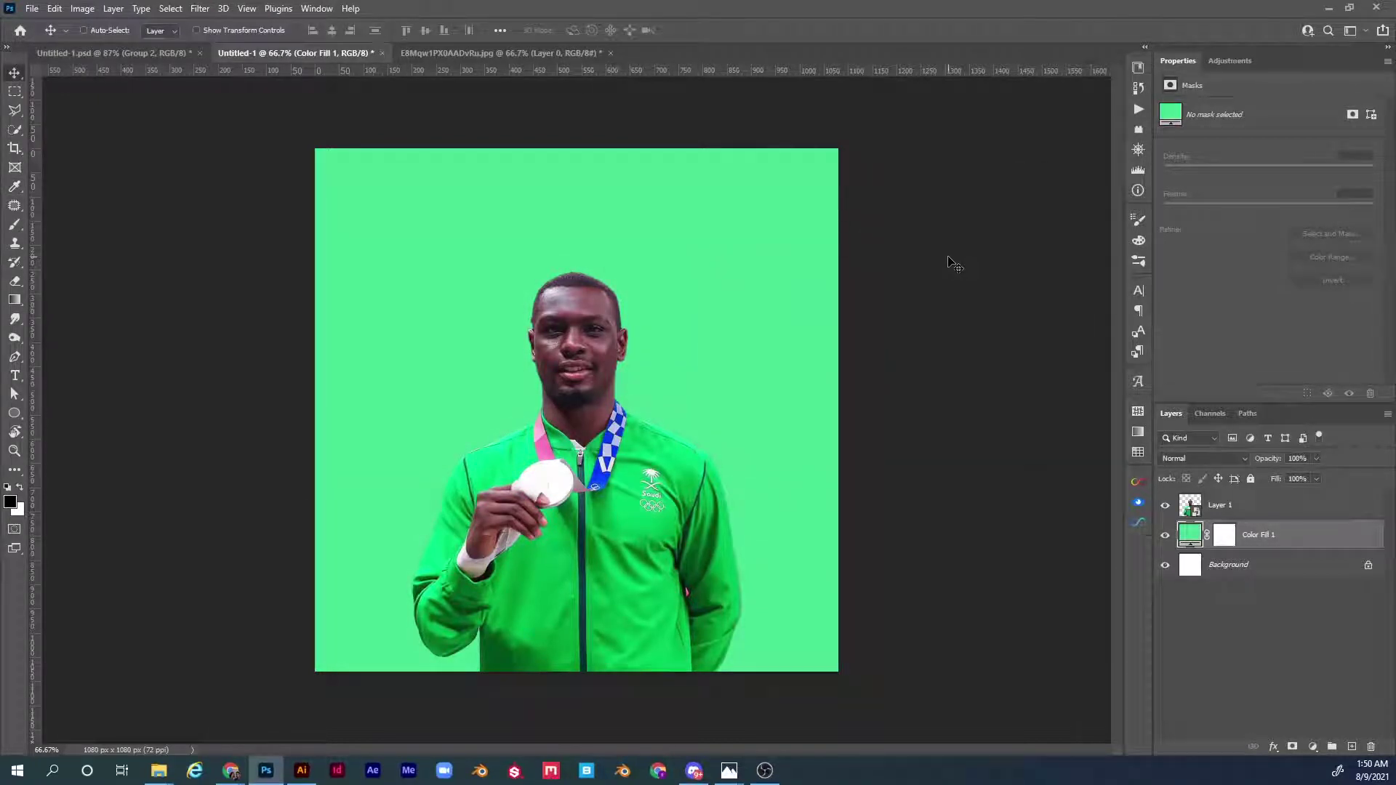
# - Place soccer-football-stadium-with-spotlights.jpg behind the athlete and scale it to about 112% to cover the canvas
pyautogui.click(33, 10)
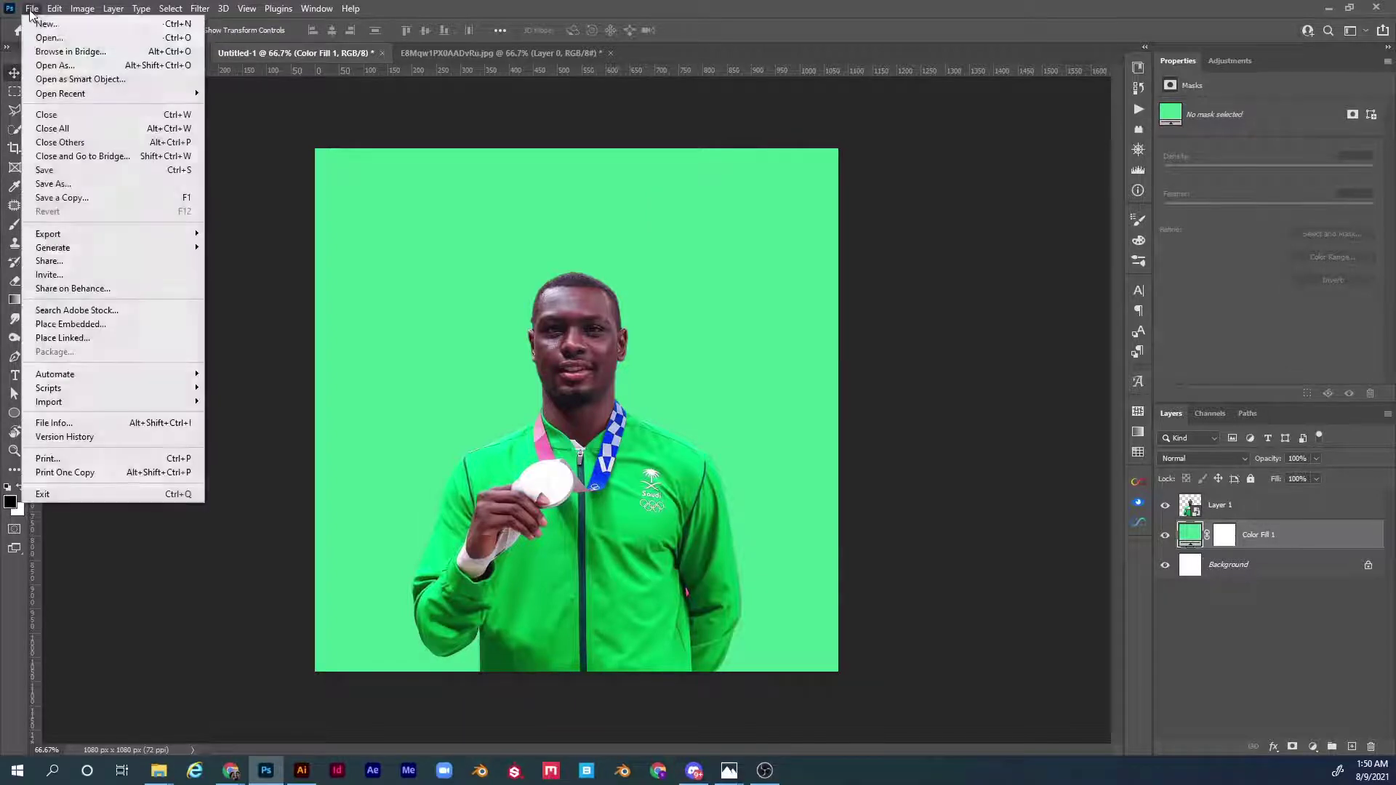
pyautogui.click(109, 324)
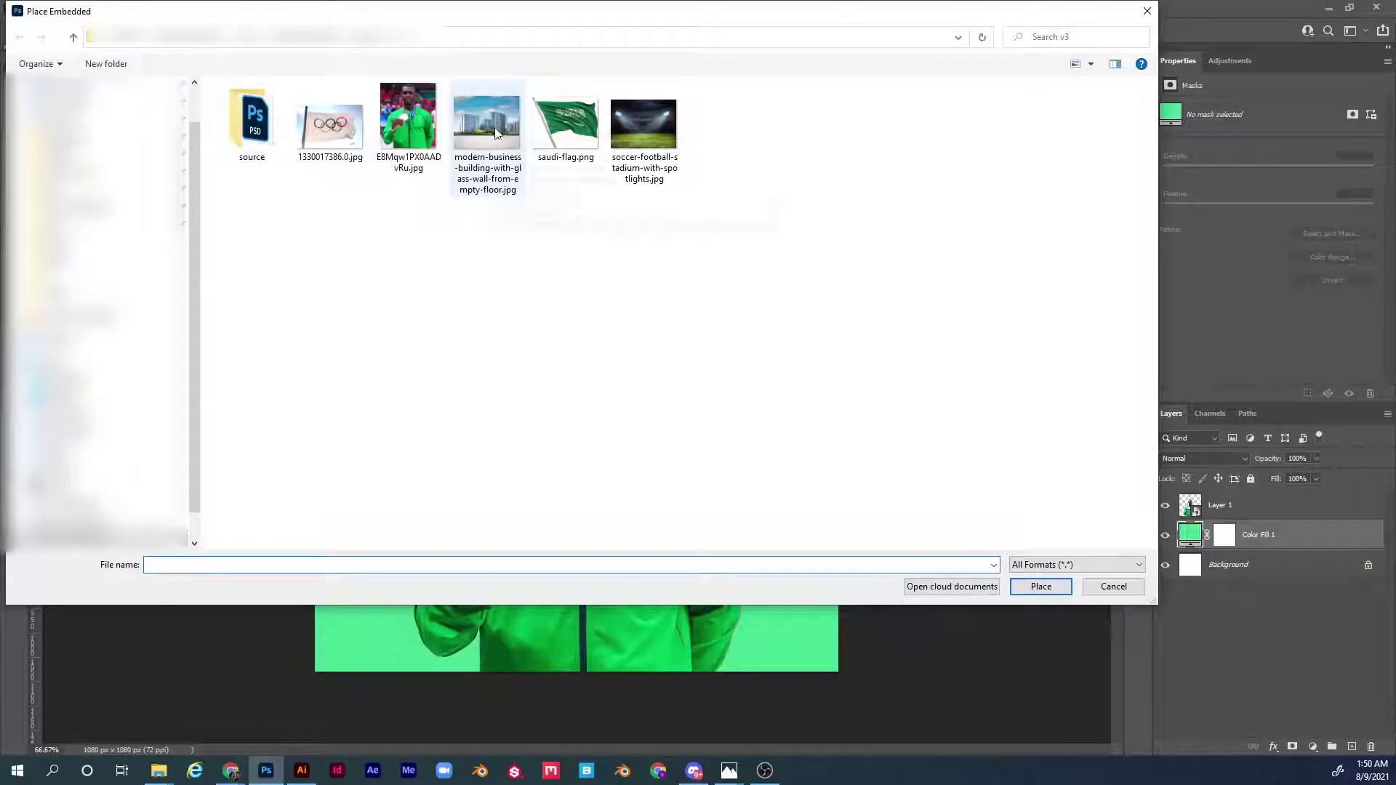
pyautogui.doubleClick(631, 132)
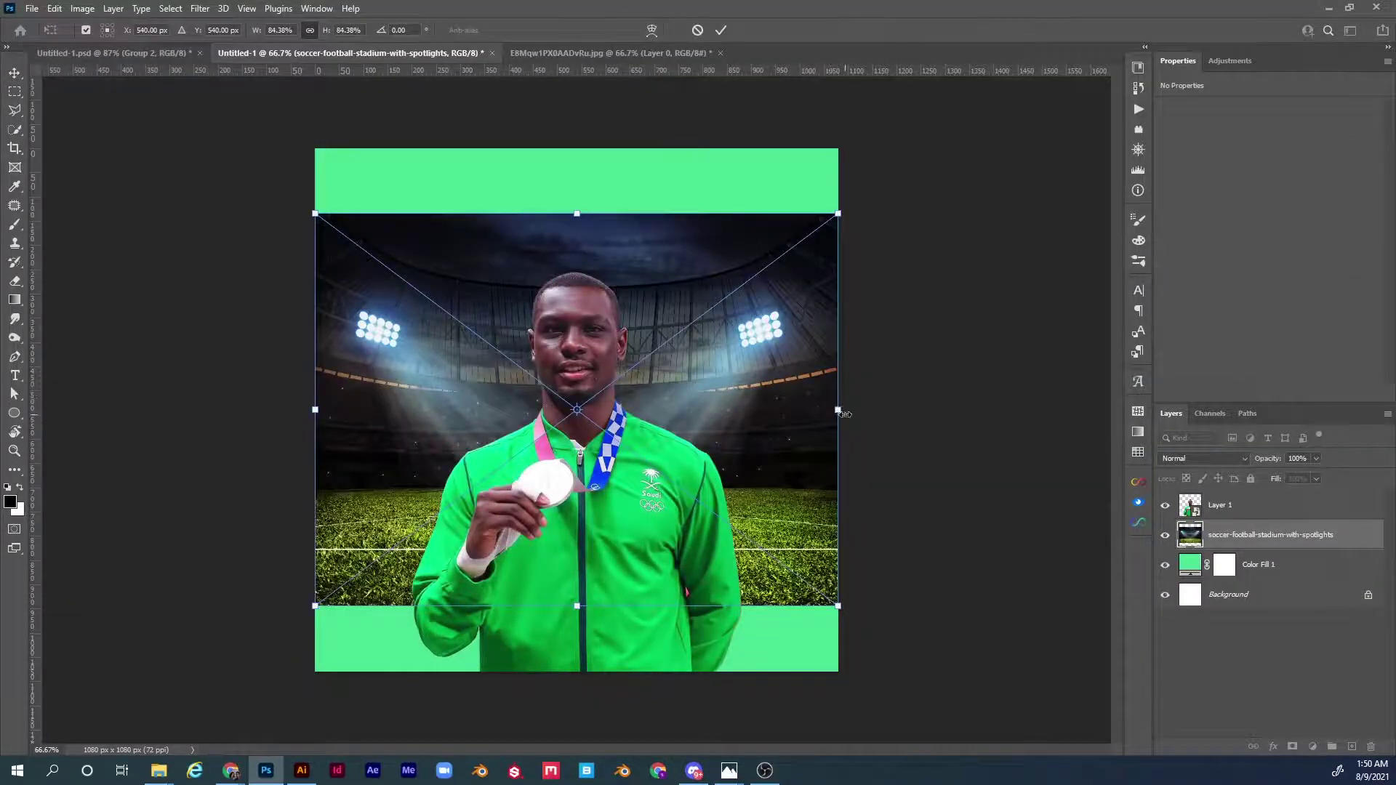
pyautogui.moveTo(844, 413); pyautogui.dragTo(924, 410)
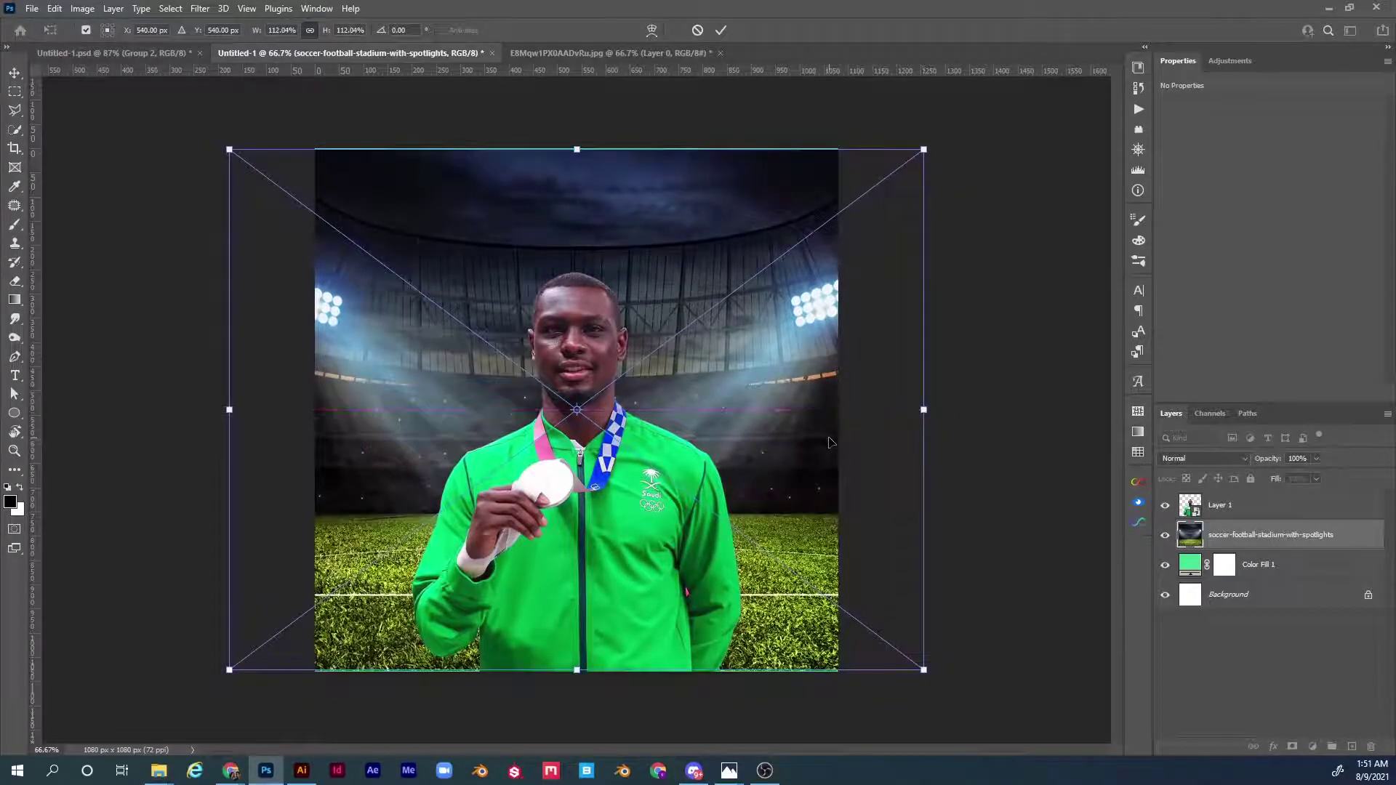
pyautogui.press('Return')
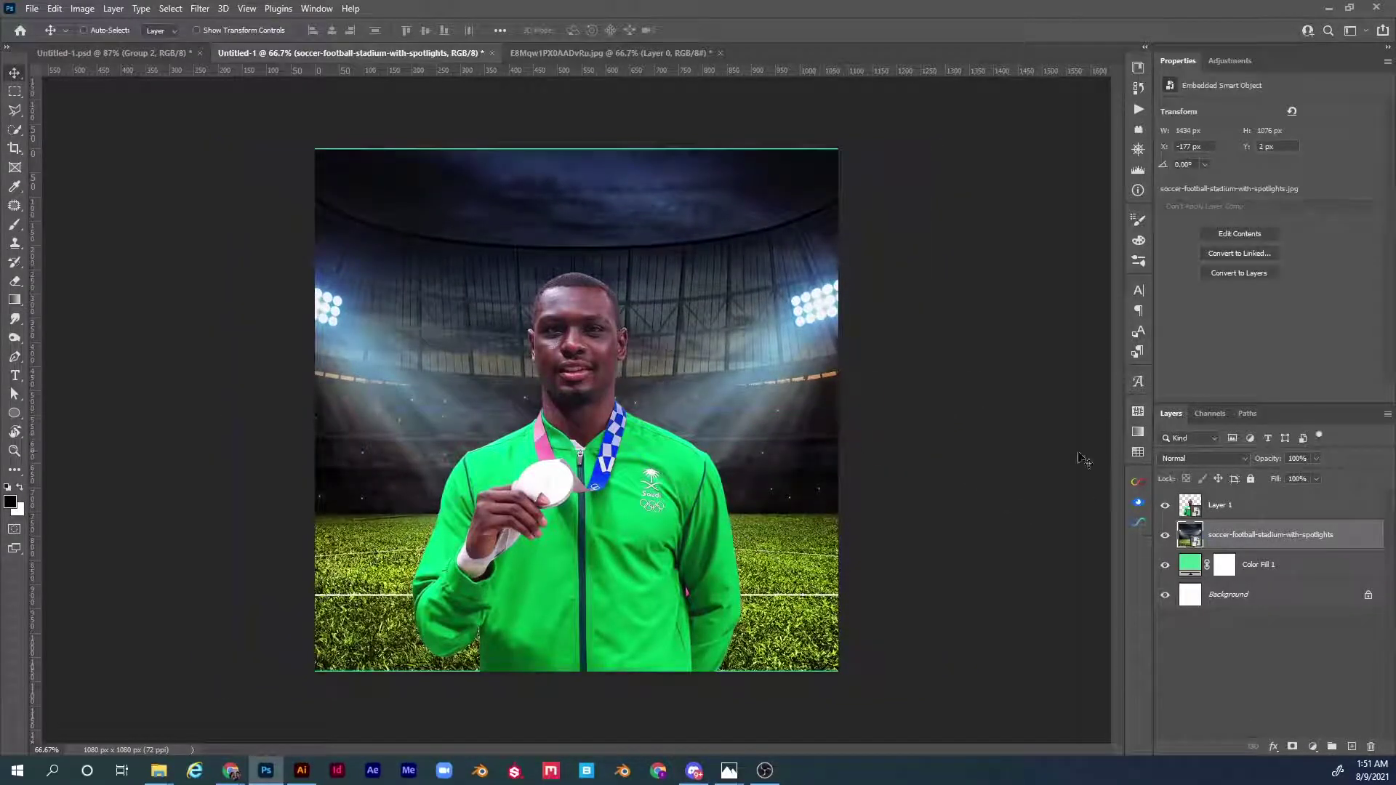
# - Set the stadium layer's blend mode to Screen and fade out its grass with a black-to-white gradient layer mask
pyautogui.click(1216, 458)
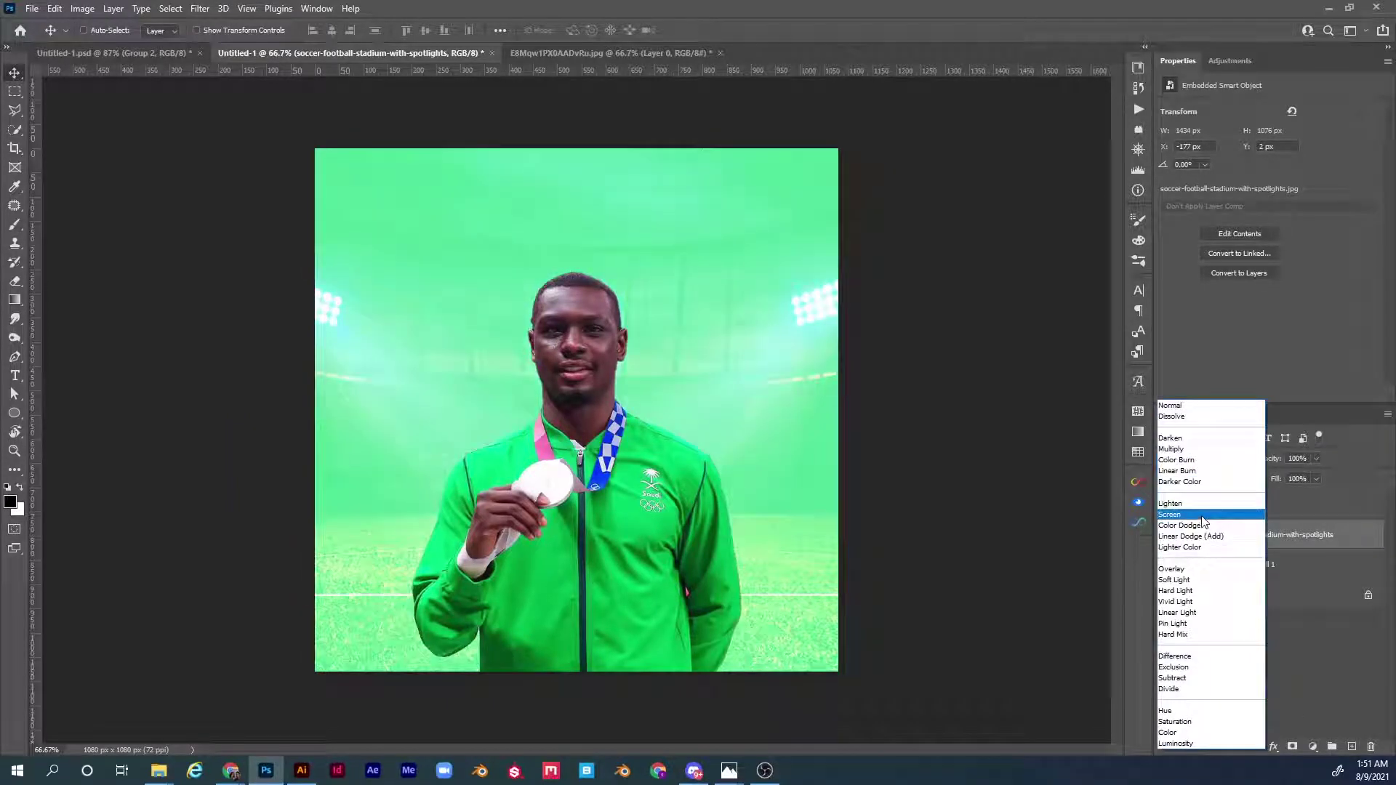
pyautogui.click(1201, 517)
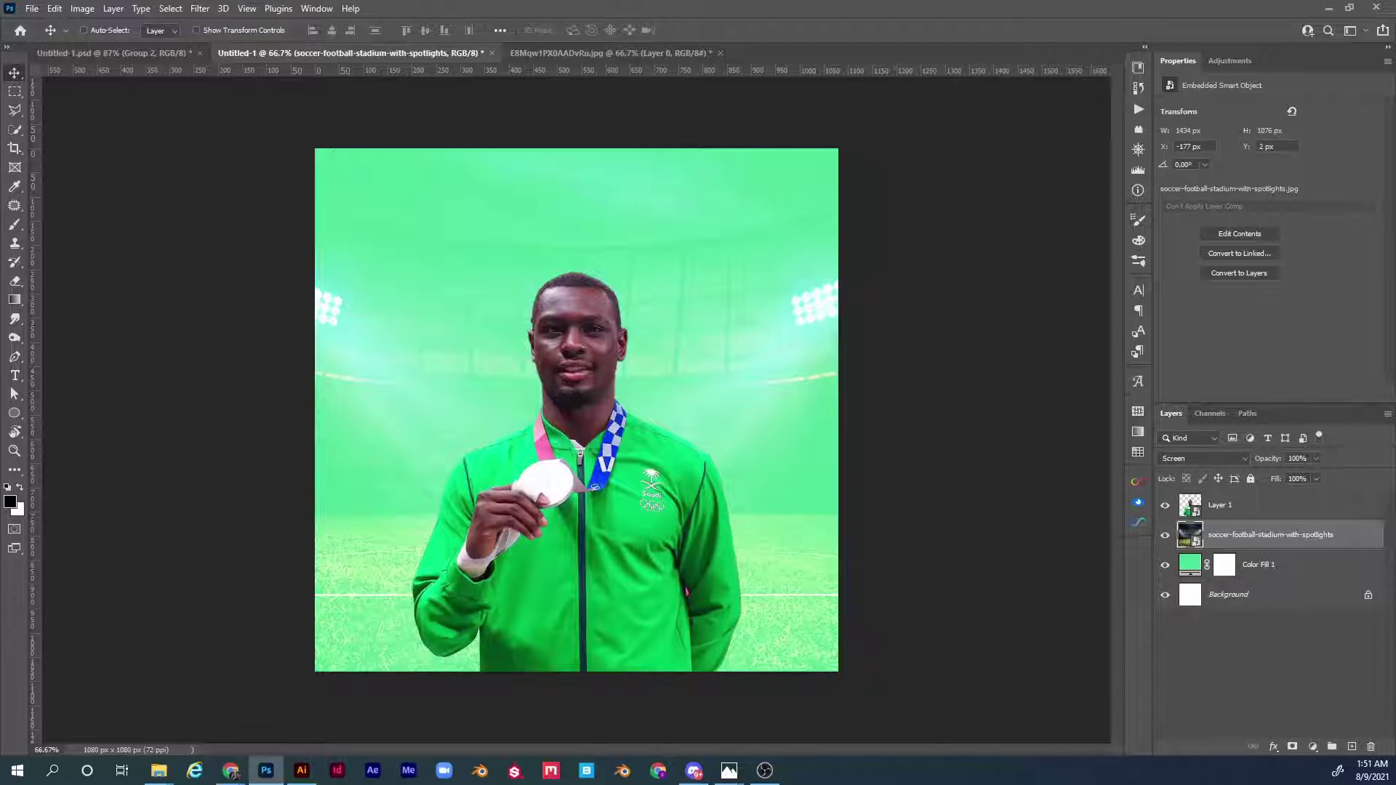
pyautogui.click(1293, 747)
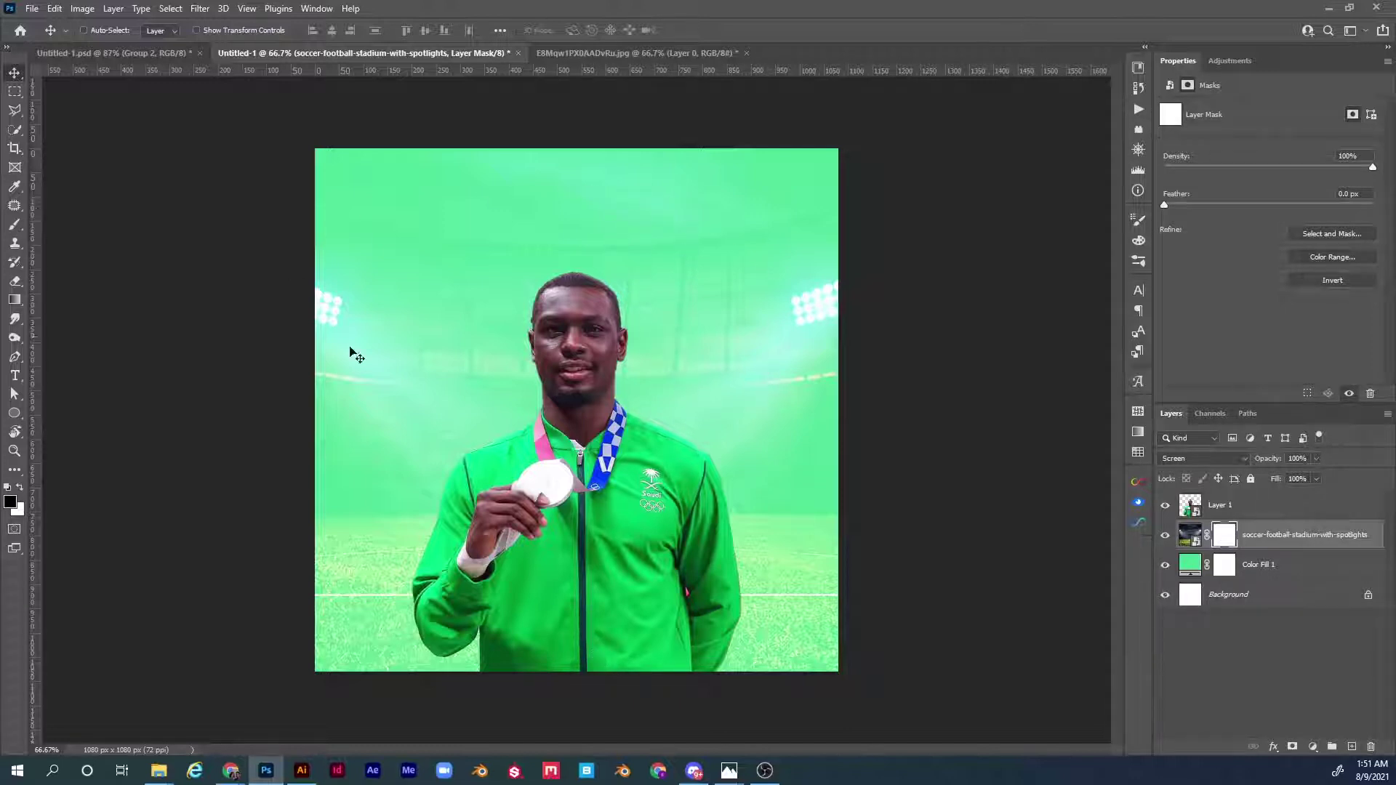
pyautogui.press('g')
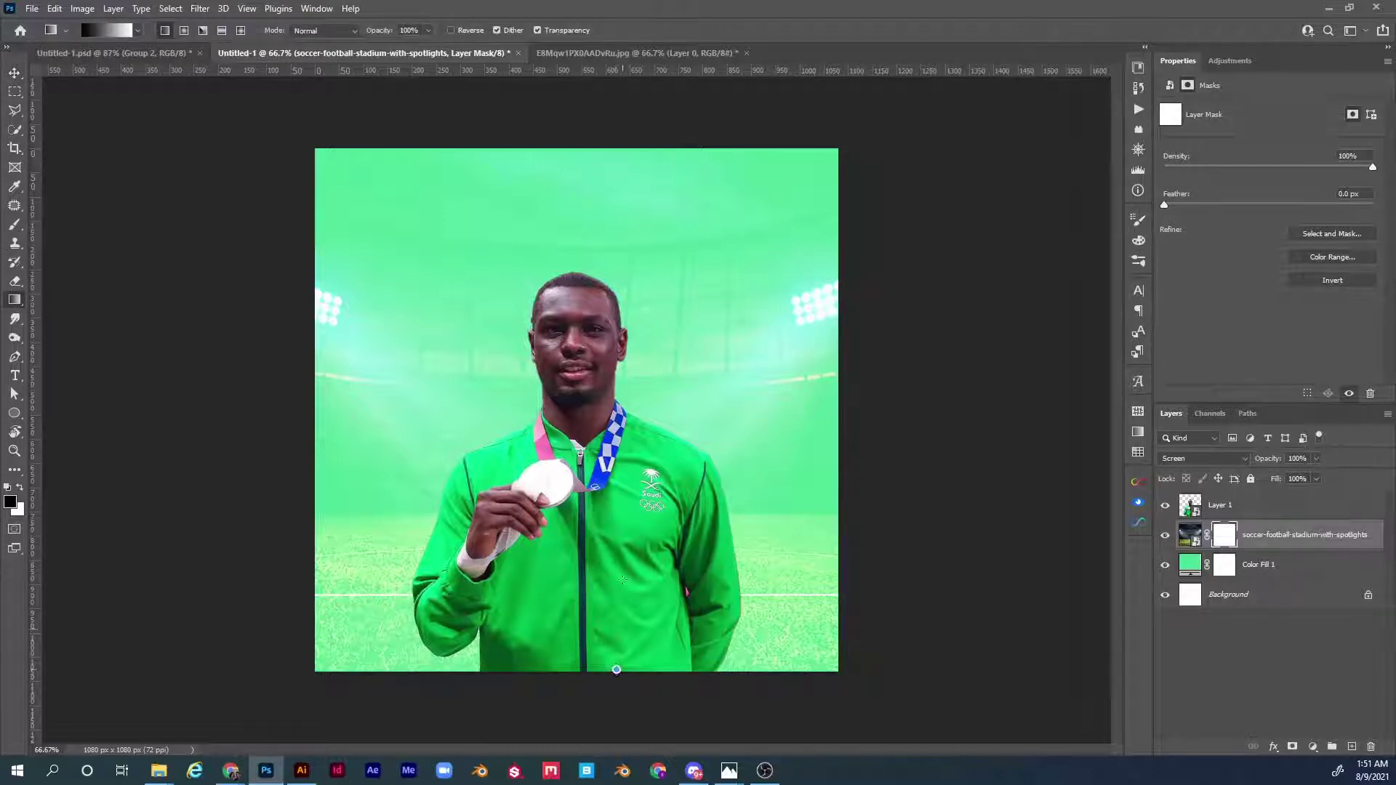
pyautogui.moveTo(623, 580); pyautogui.dragTo(625, 155)
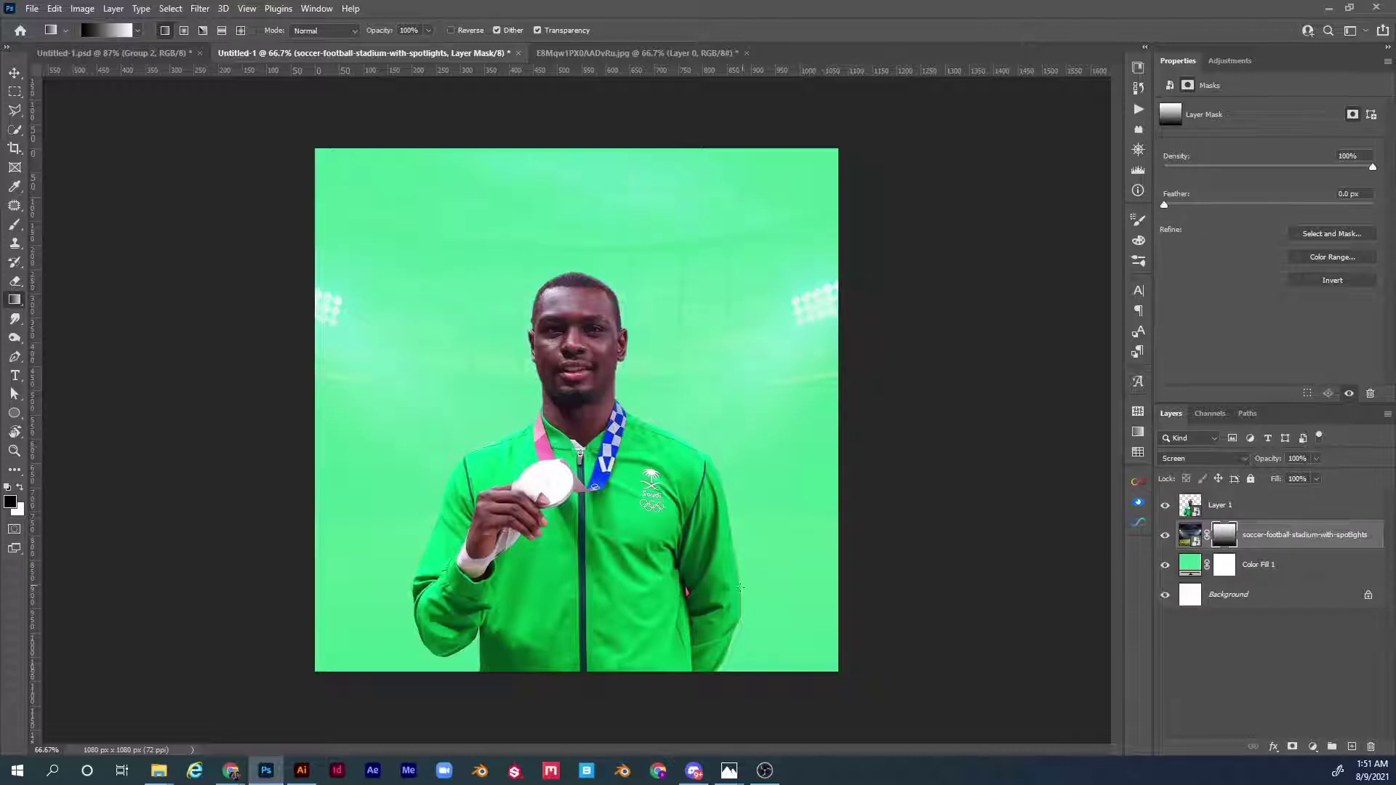
pyautogui.moveTo(754, 455); pyautogui.dragTo(753, 455)
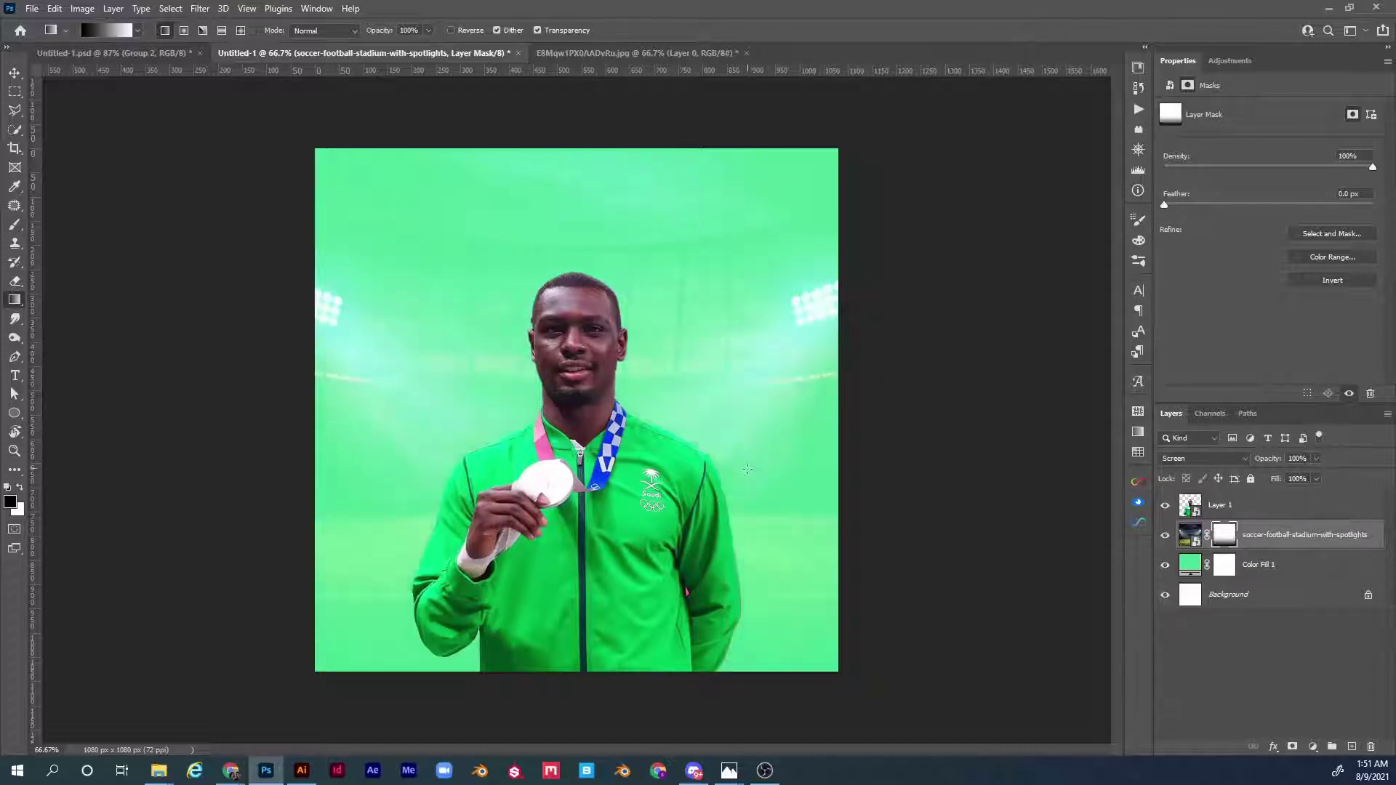
pyautogui.moveTo(766, 550); pyautogui.dragTo(778, 480)
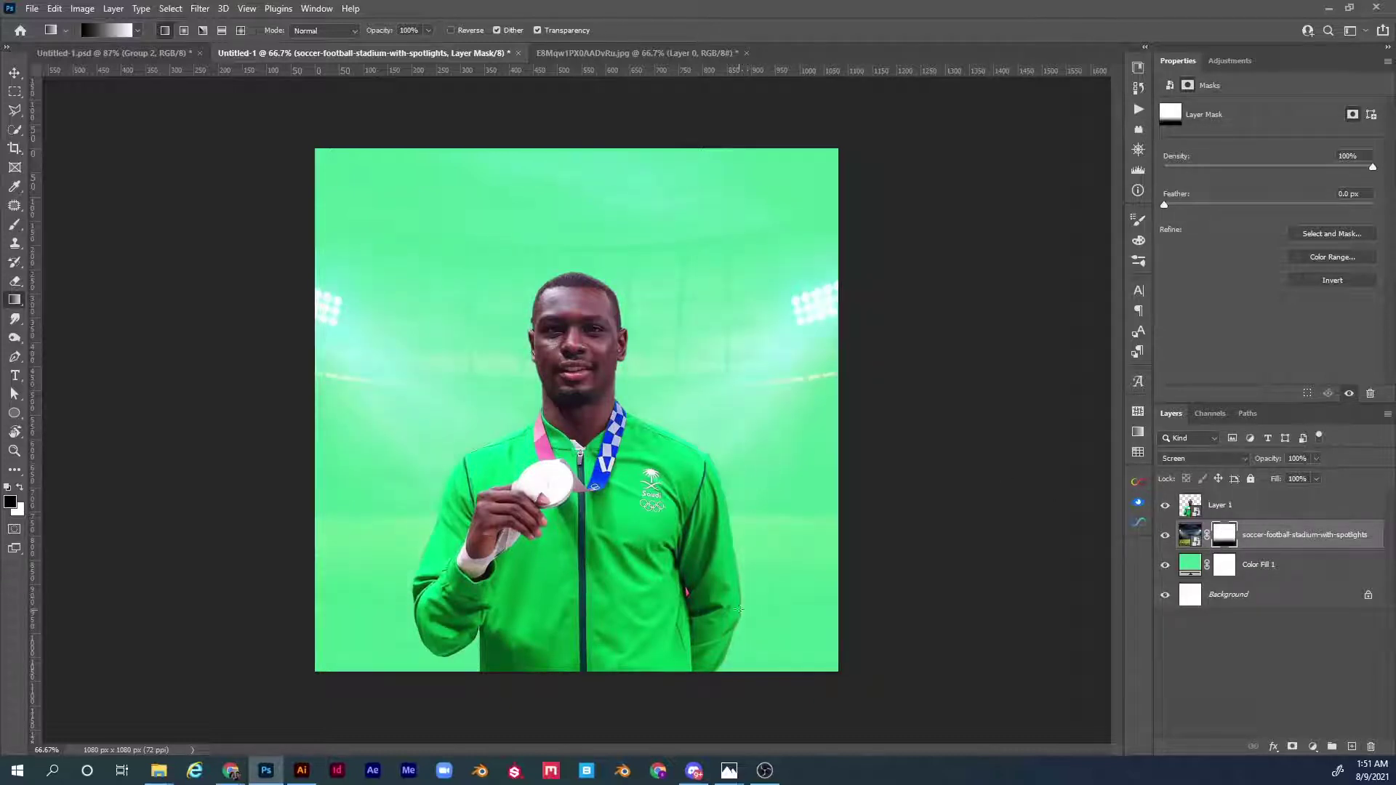
# - Add the two-line text "TAREK HAMDI" above the athlete layer, in white Branding SF Cnd SemiBold It at 32 pt
pyautogui.click(1261, 511)
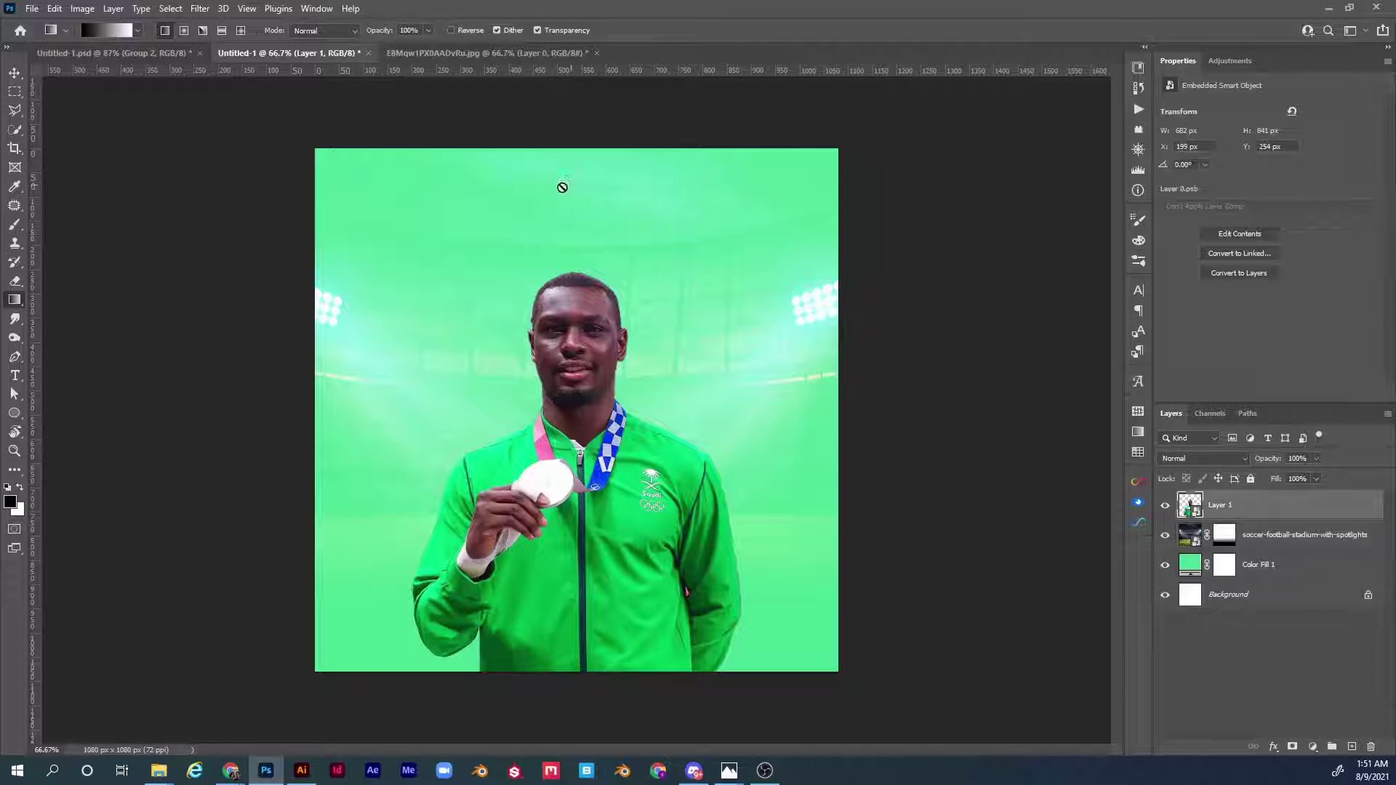
pyautogui.press('t')
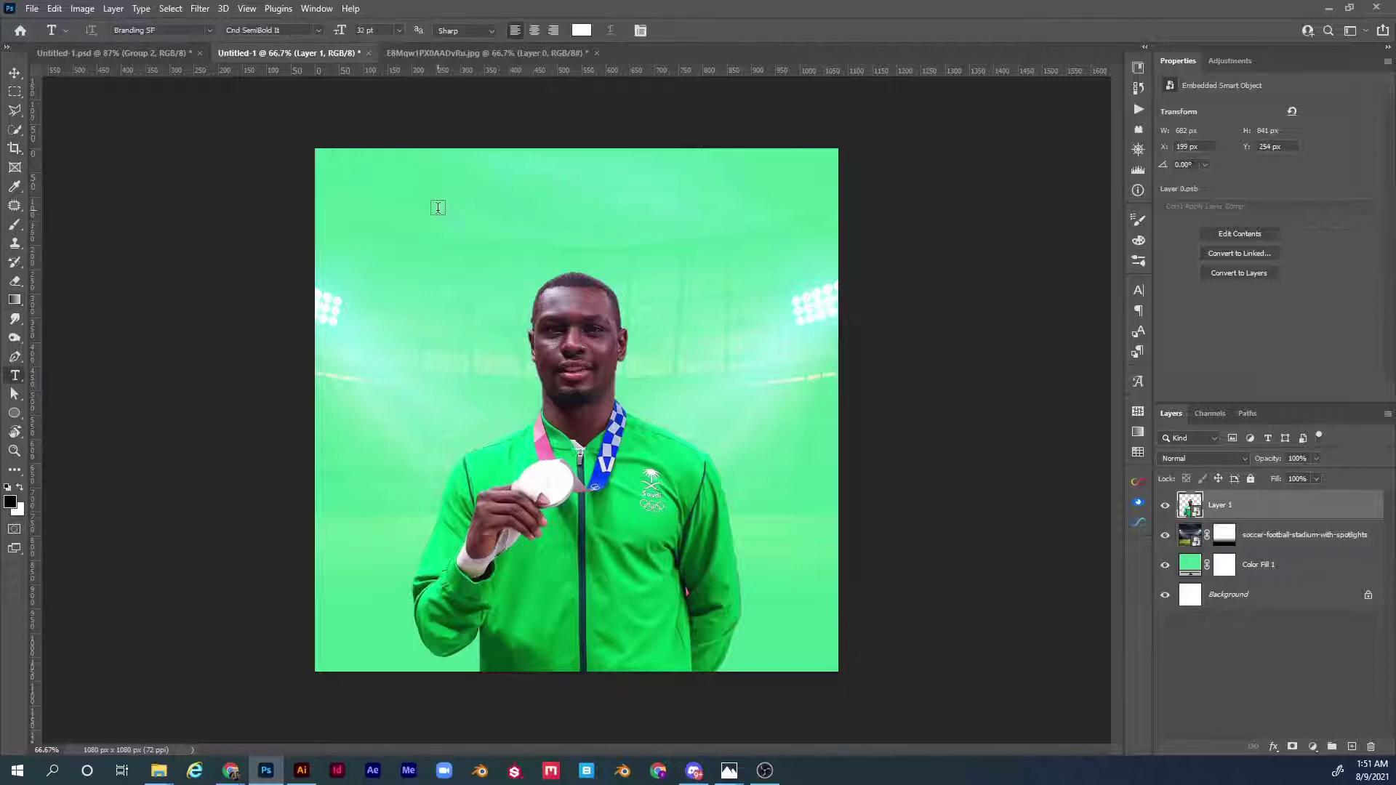
pyautogui.click(442, 212)
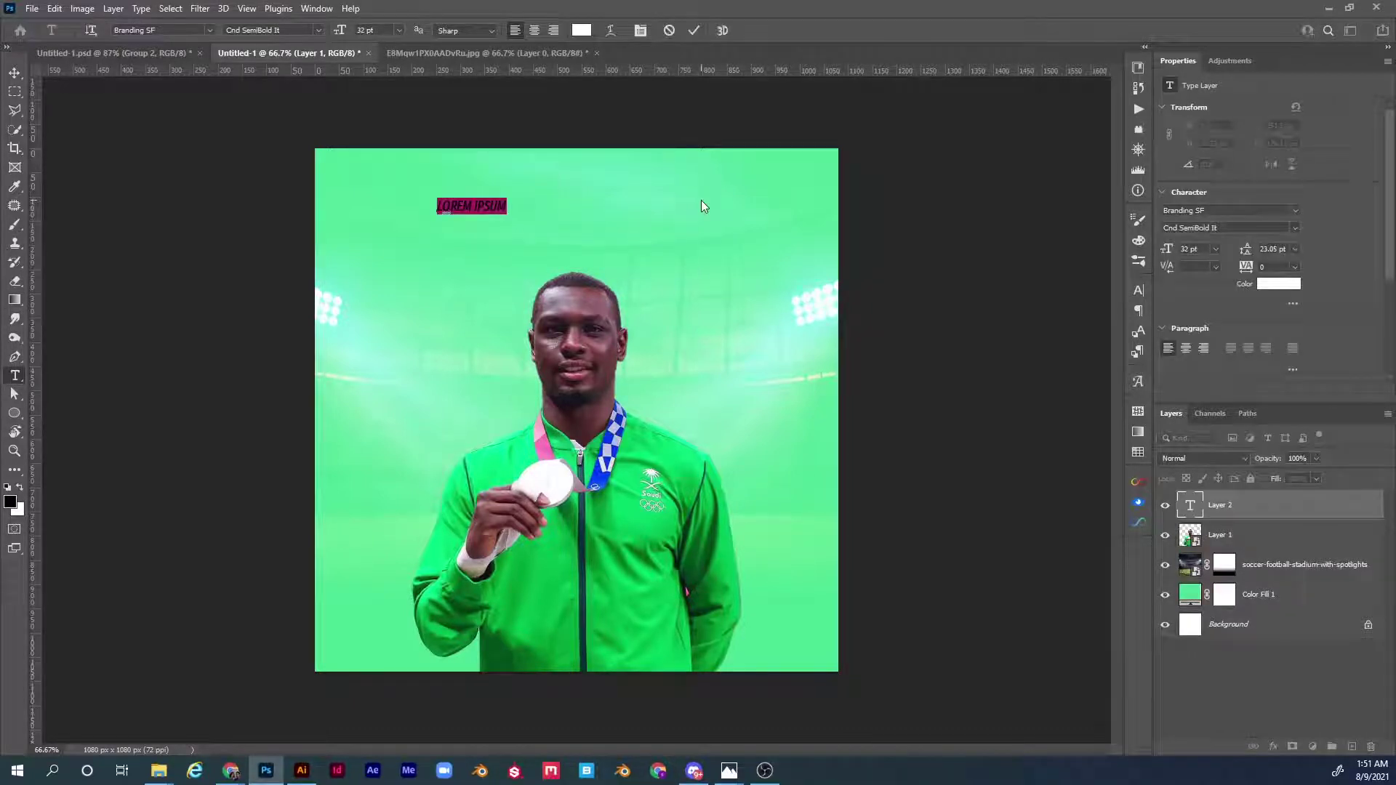
pyautogui.press('BackSpace')
pyautogui.write('TA')
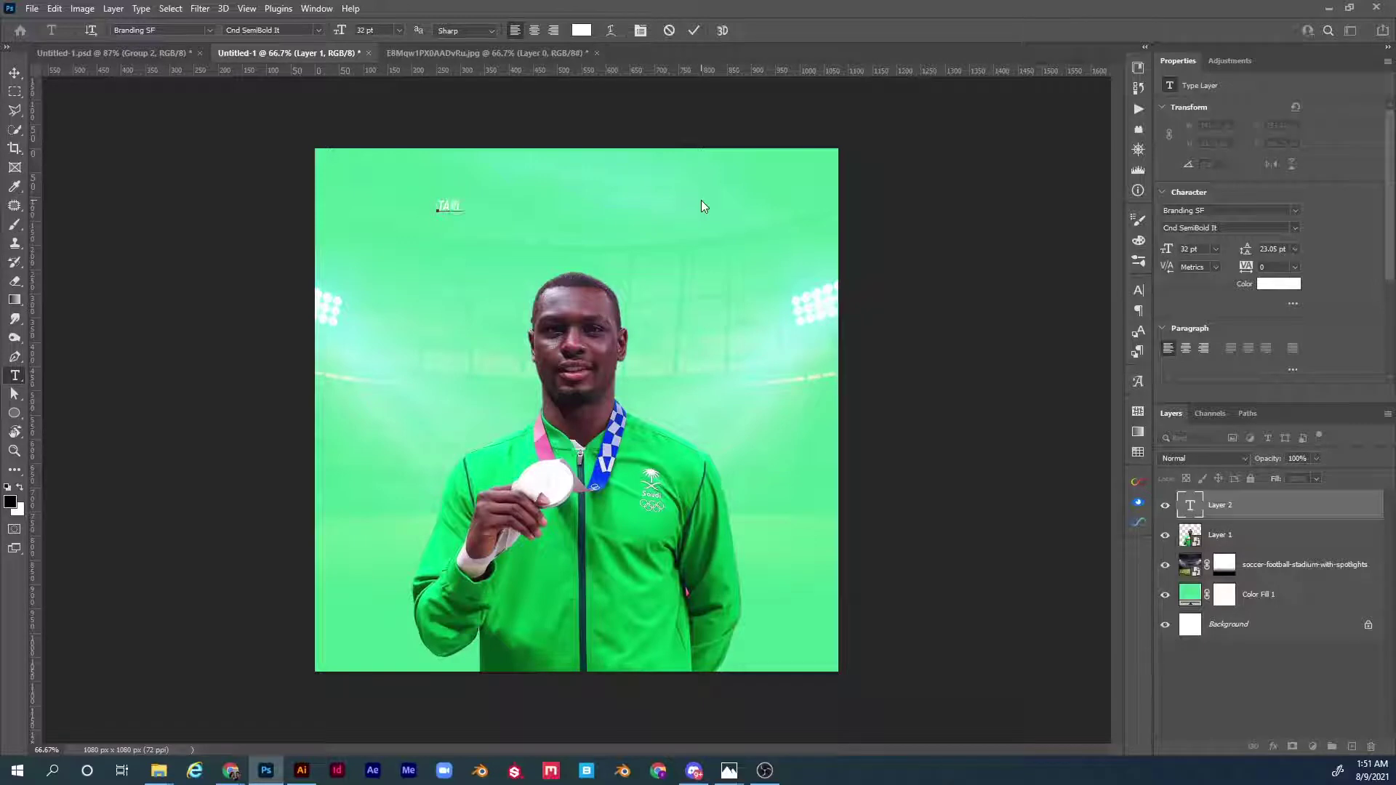
pyautogui.write('REK')
pyautogui.write('MDI')
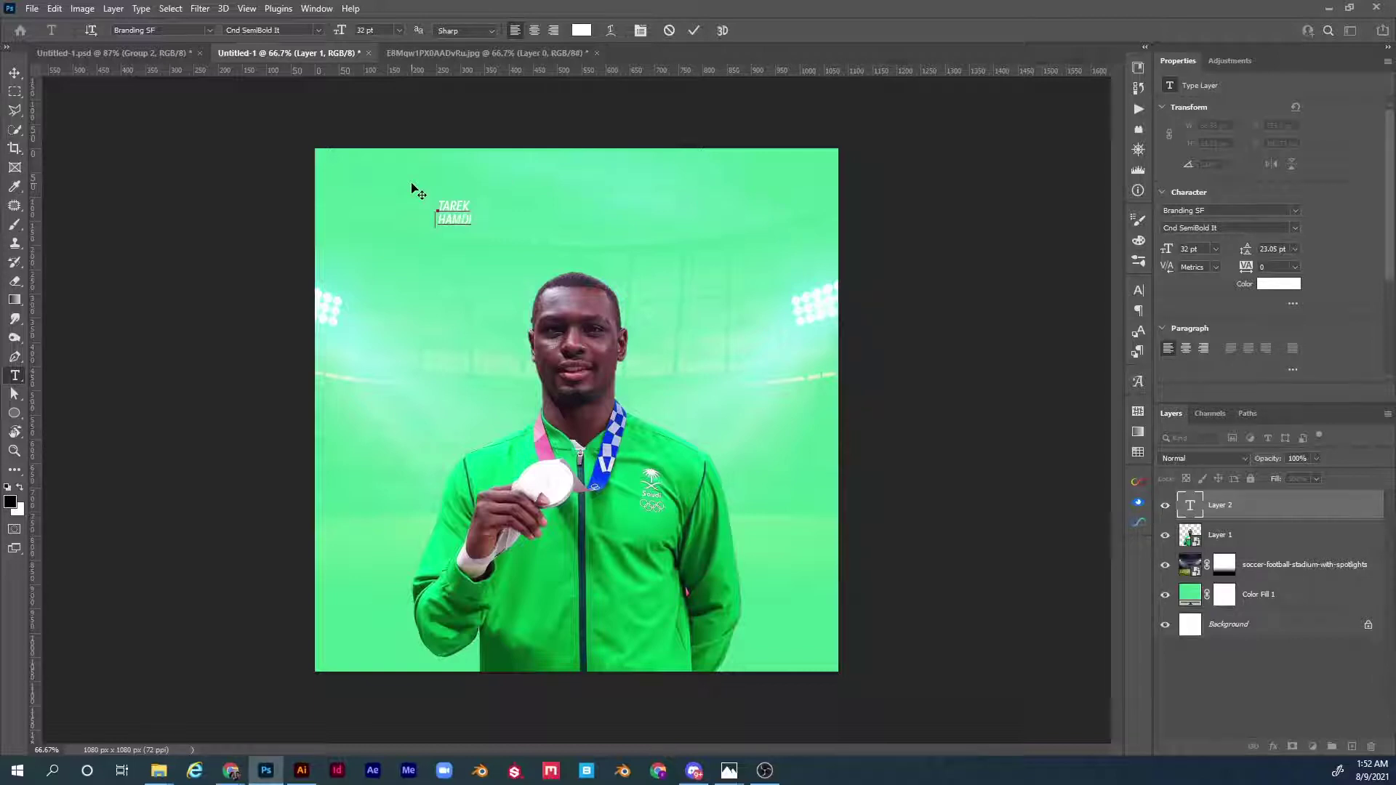
pyautogui.click(538, 231)
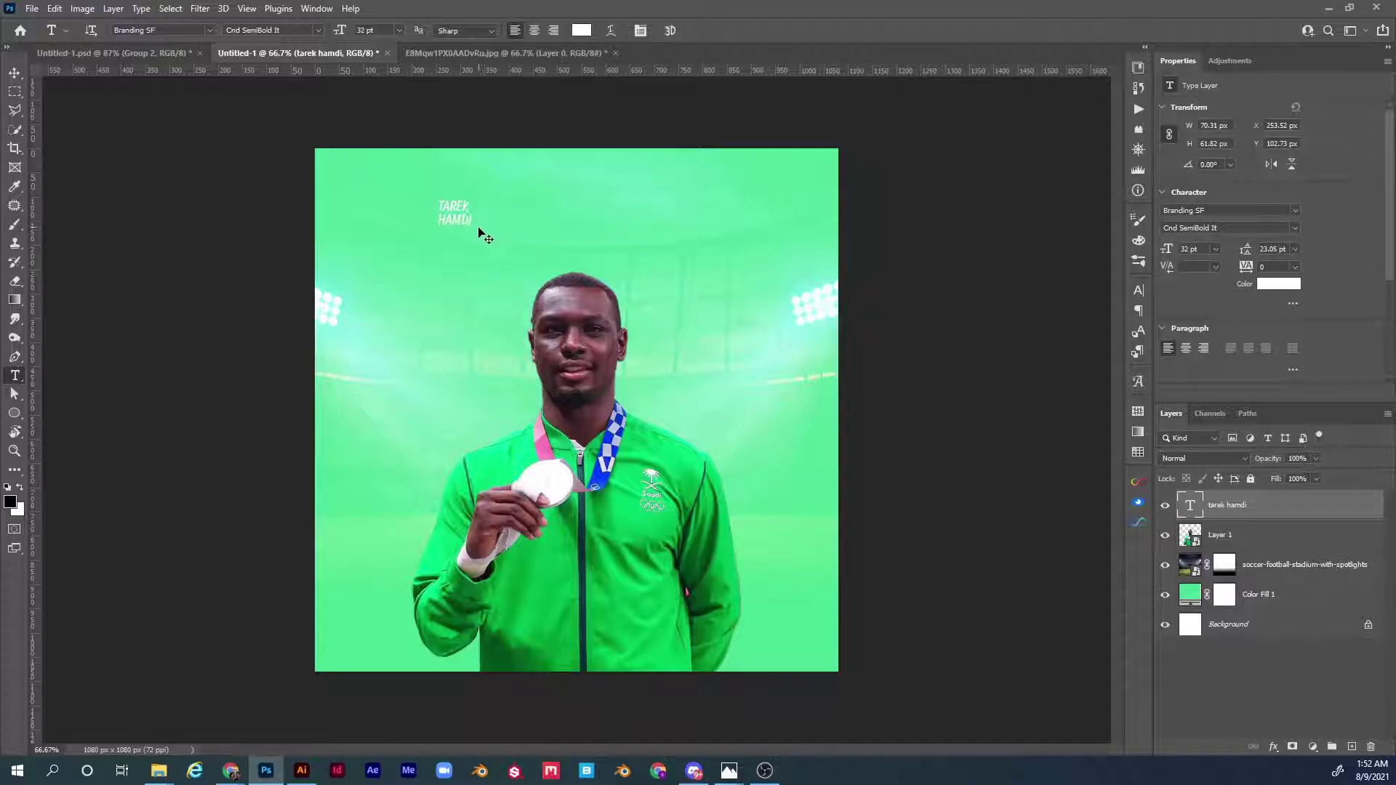
# - Scale the name text to about 1214% and position it over the athlete, centred across the lower part of the canvas
pyautogui.hotkey('ctrl', 't')
pyautogui.moveTo(474, 228); pyautogui.dragTo(837, 434)
pyautogui.moveTo(687, 422); pyautogui.dragTo(645, 576)
pyautogui.moveTo(751, 485); pyautogui.dragTo(788, 487)
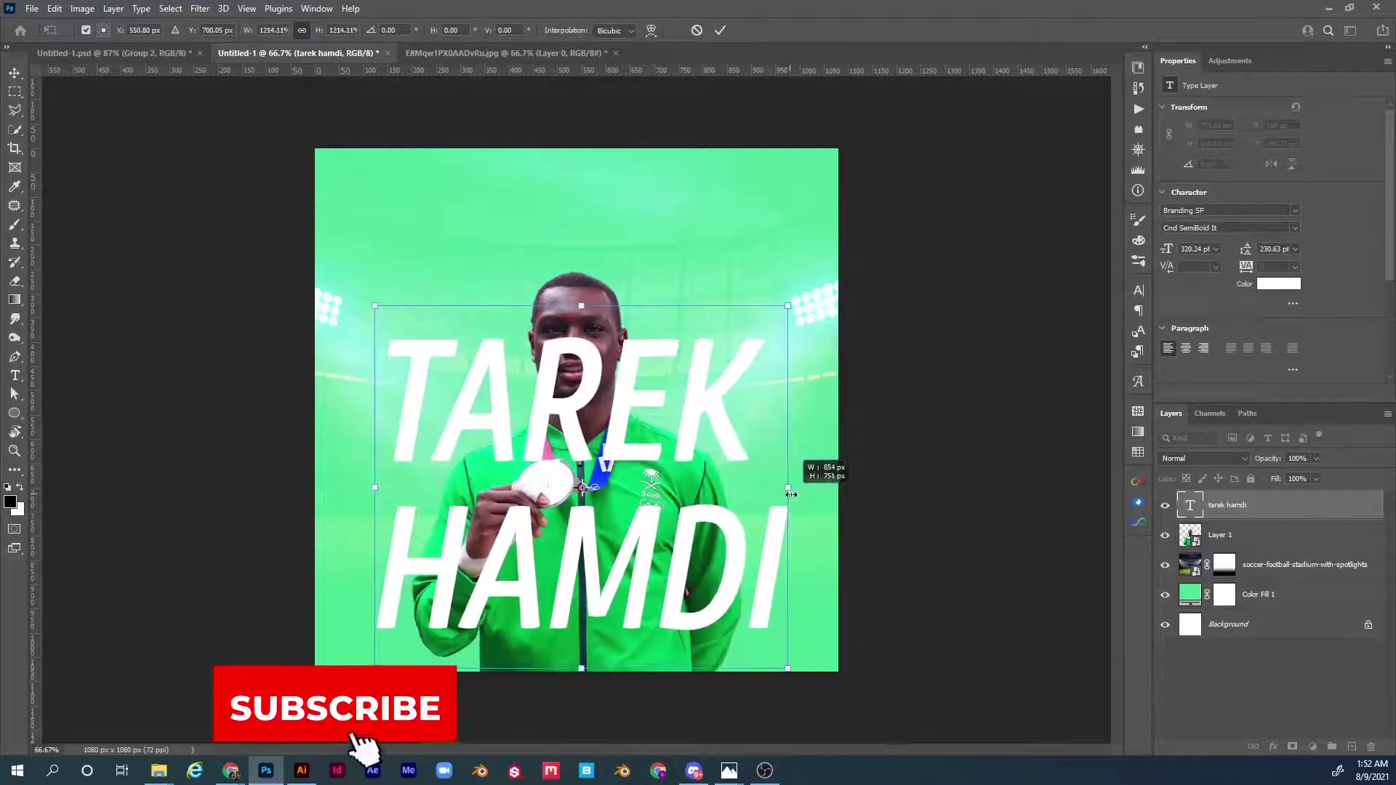
pyautogui.moveTo(730, 438); pyautogui.dragTo(732, 441)
pyautogui.press('Return')
# - Move the name text layer behind the athlete and set its opacity to 72%
pyautogui.moveTo(1262, 504); pyautogui.dragTo(1221, 539)
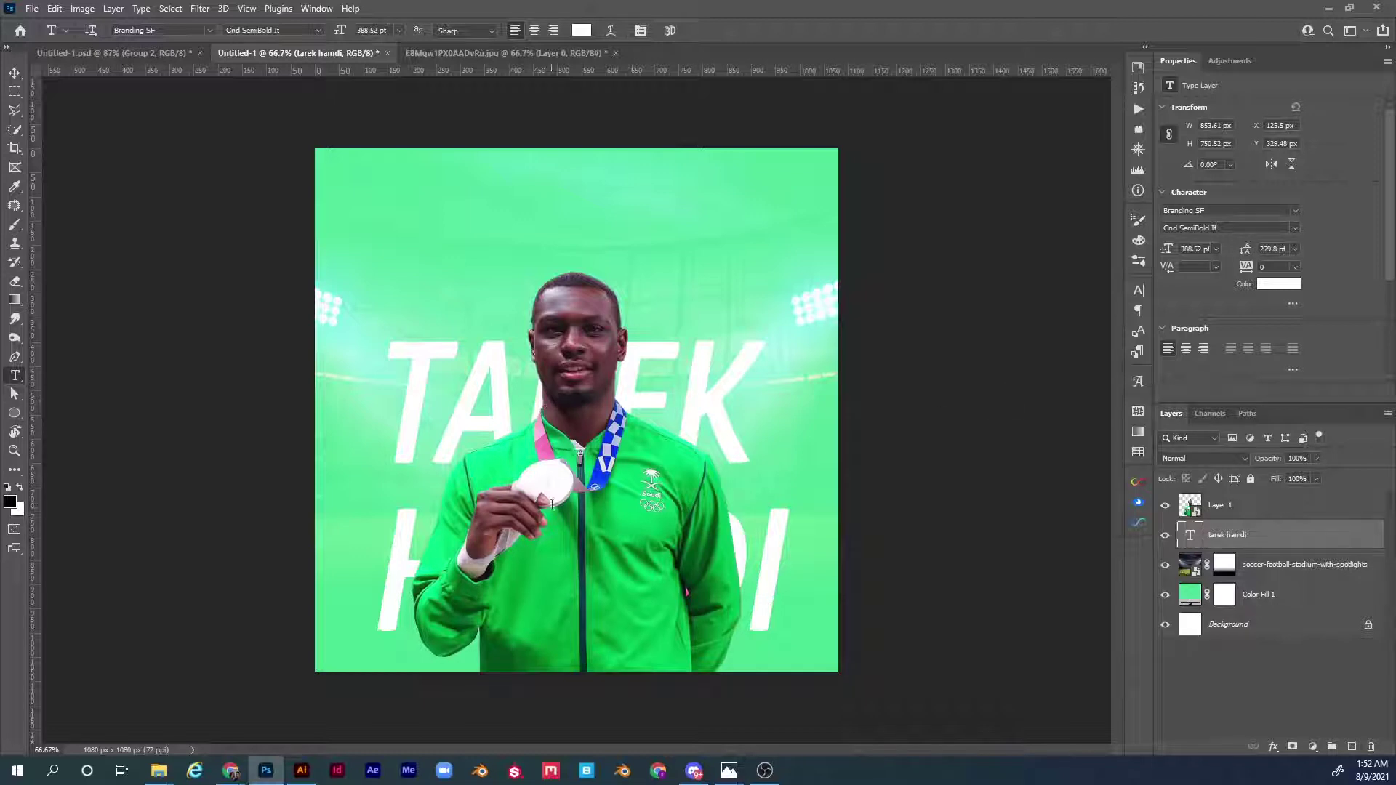
pyautogui.moveTo(1271, 462); pyautogui.dragTo(1260, 480)
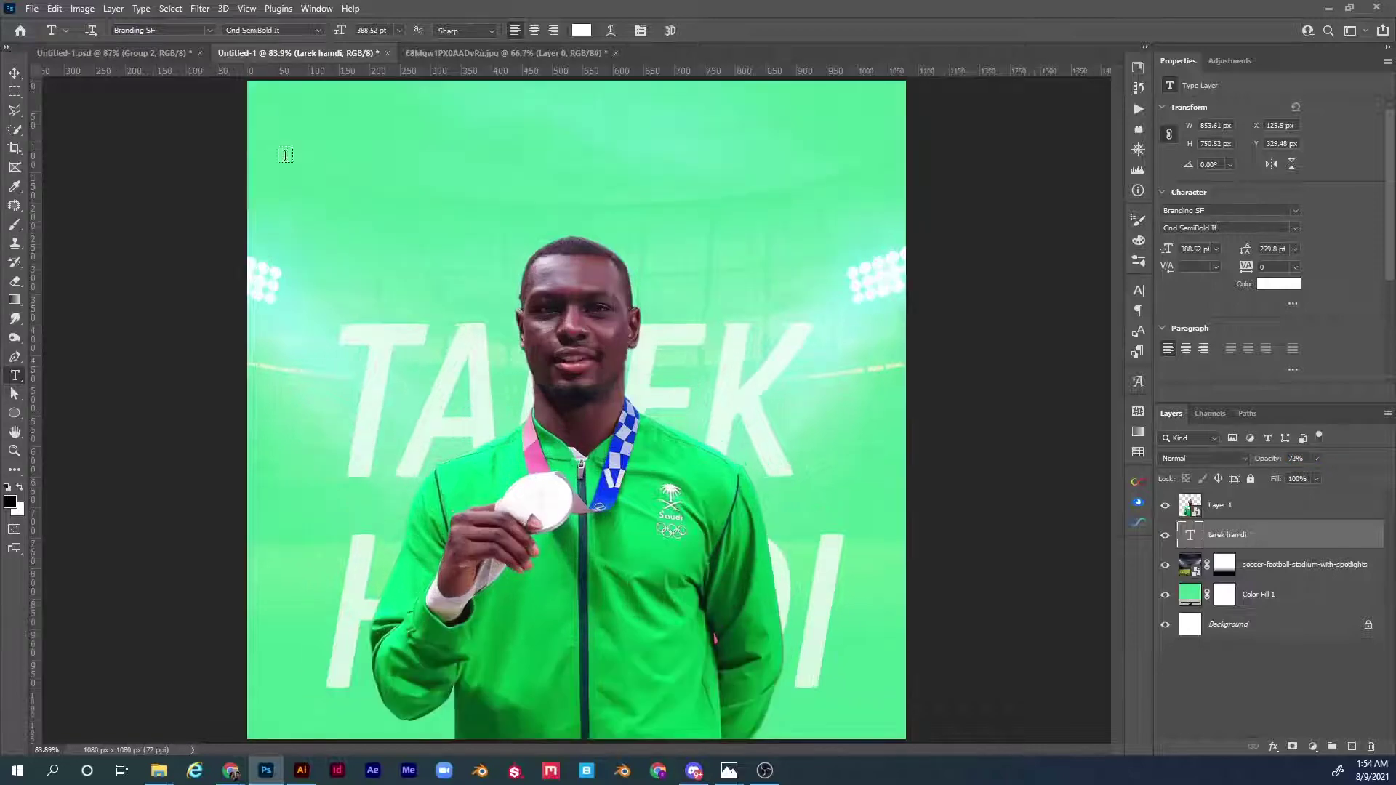
# - Duplicate the name text layer above the athlete layer and set the copy's fill to 0%
pyautogui.click(129, 54)
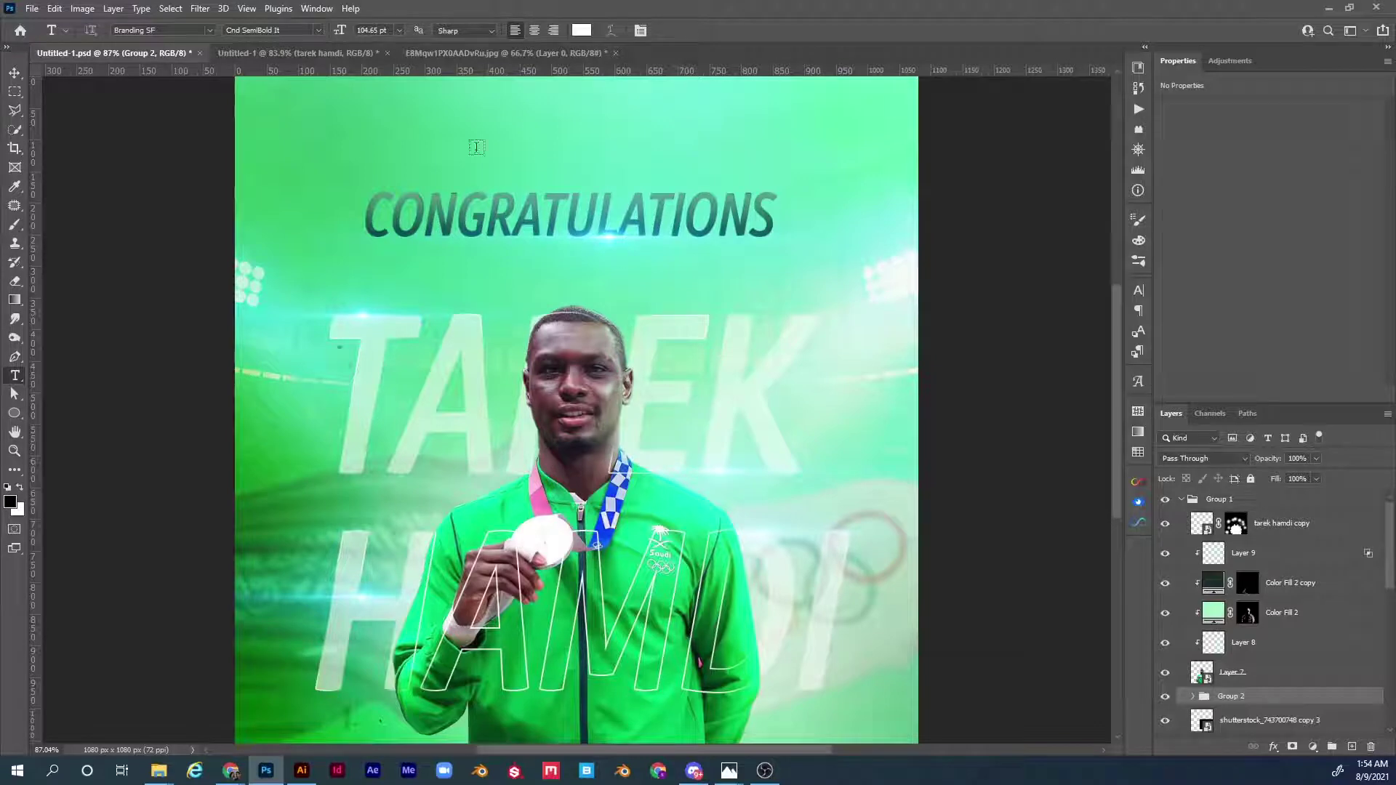
pyautogui.click(355, 50)
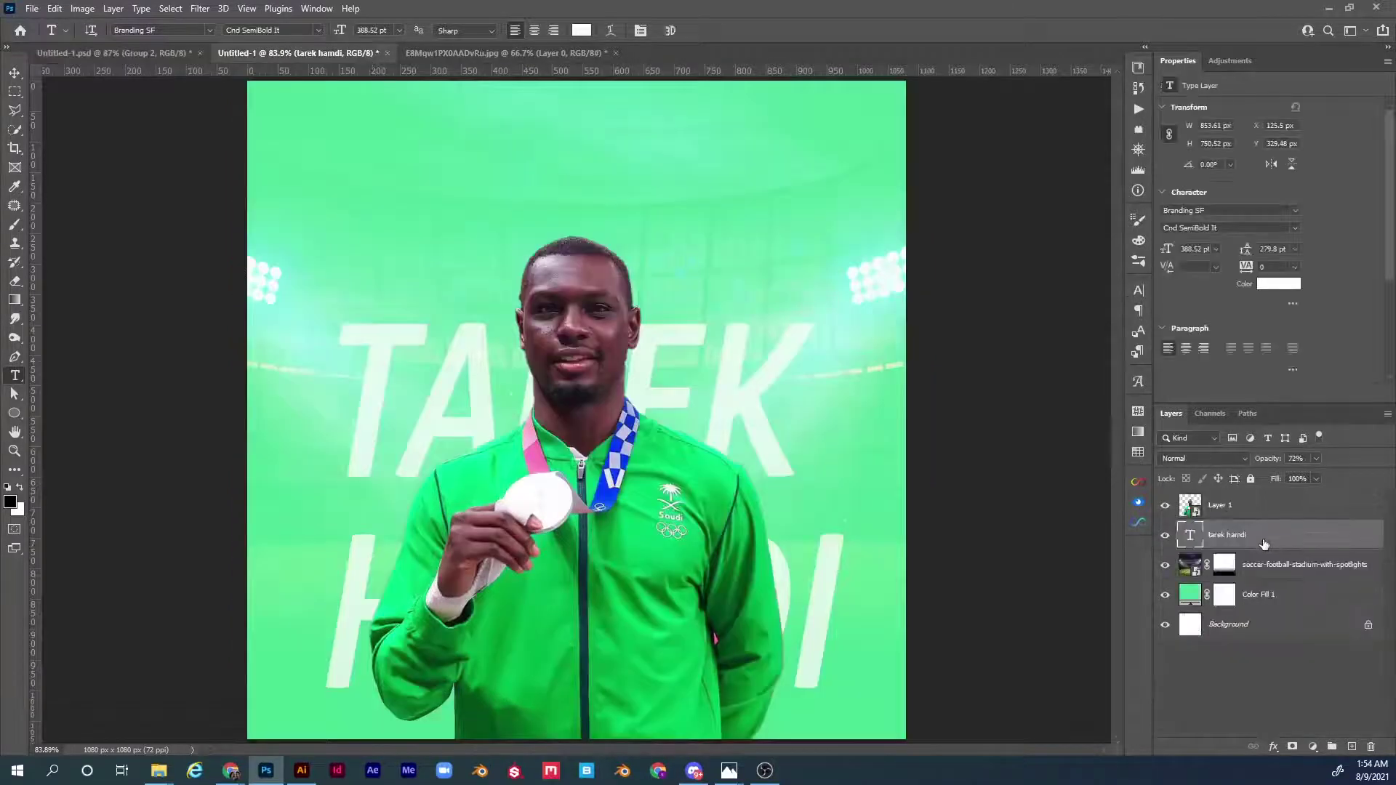
pyautogui.moveTo(1268, 544); pyautogui.dragTo(1286, 487)
pyautogui.click(1222, 542)
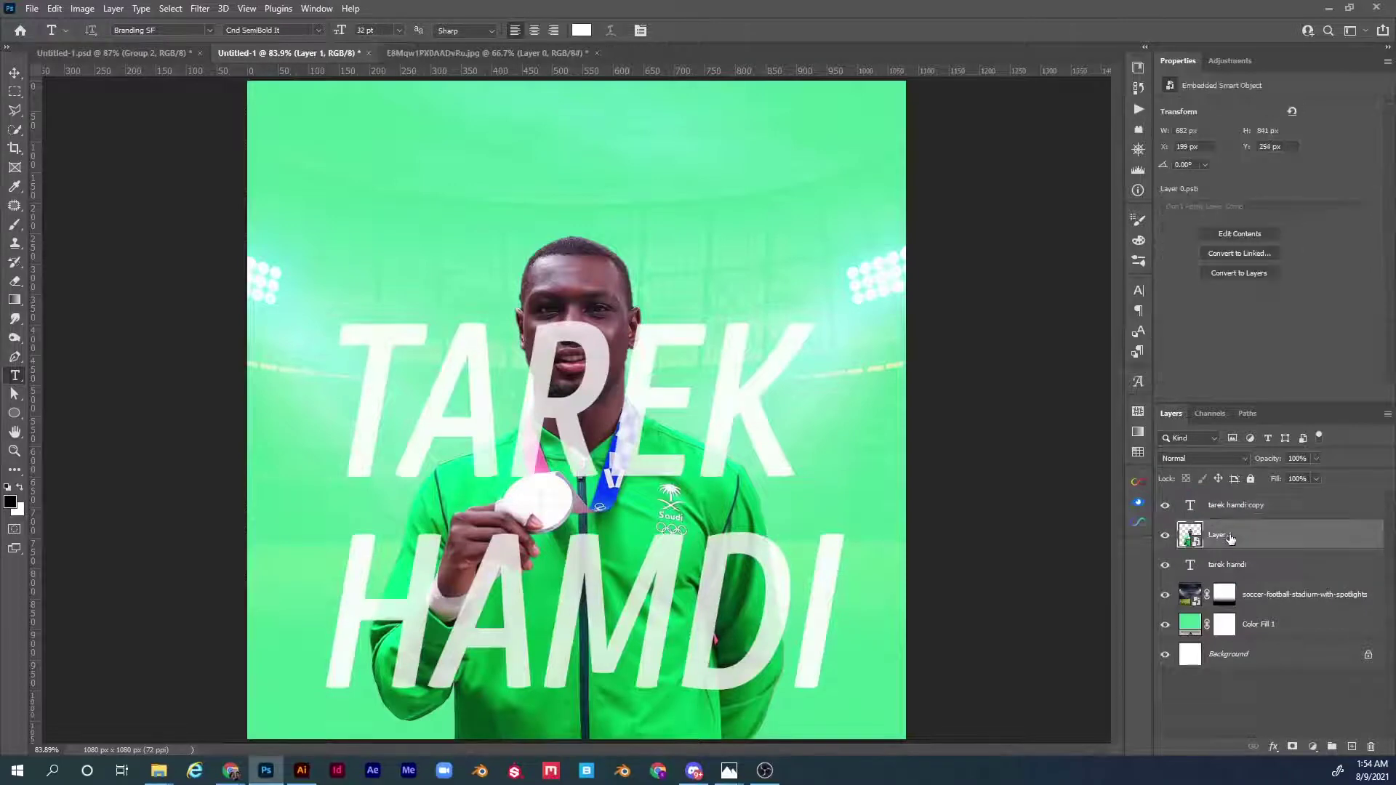
pyautogui.click(1288, 507)
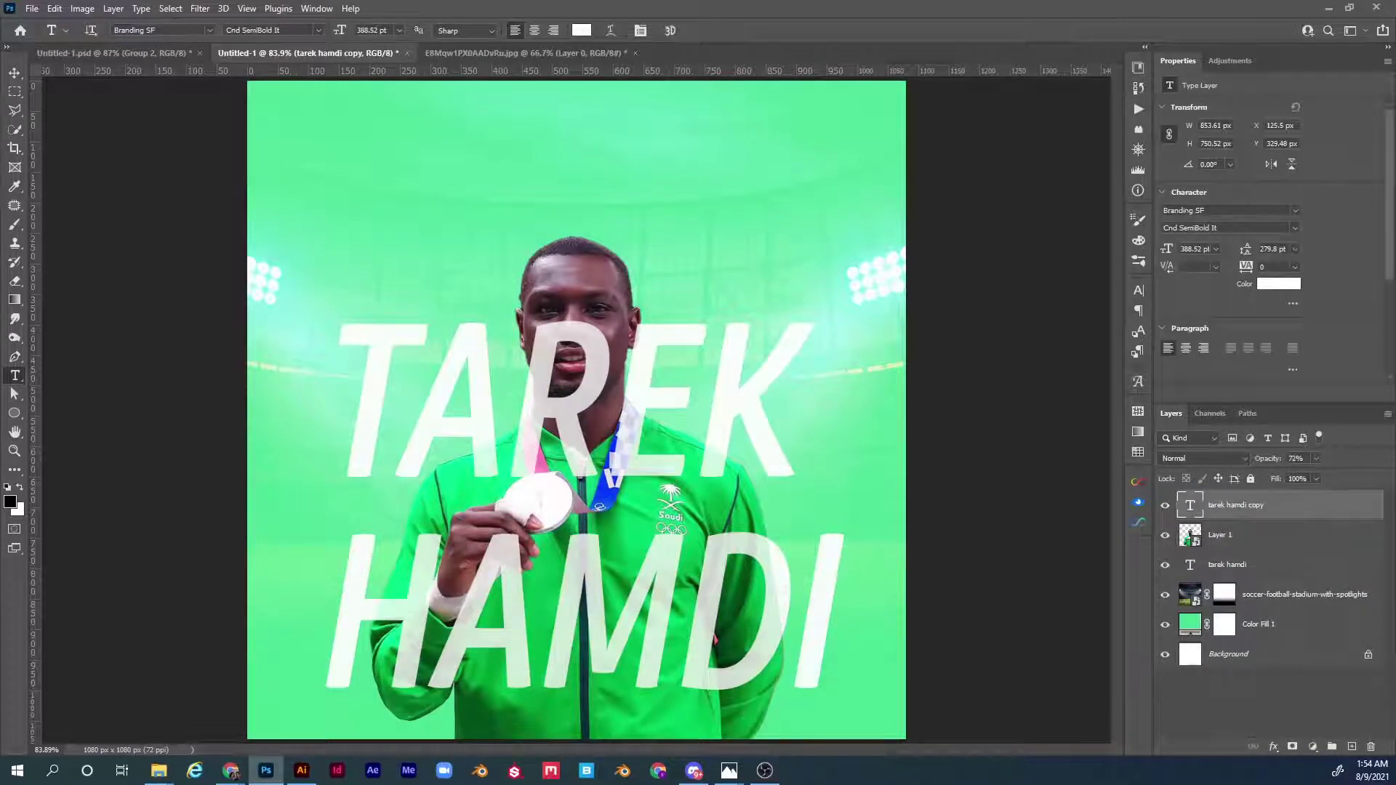
pyautogui.moveTo(1276, 481); pyautogui.dragTo(1252, 485)
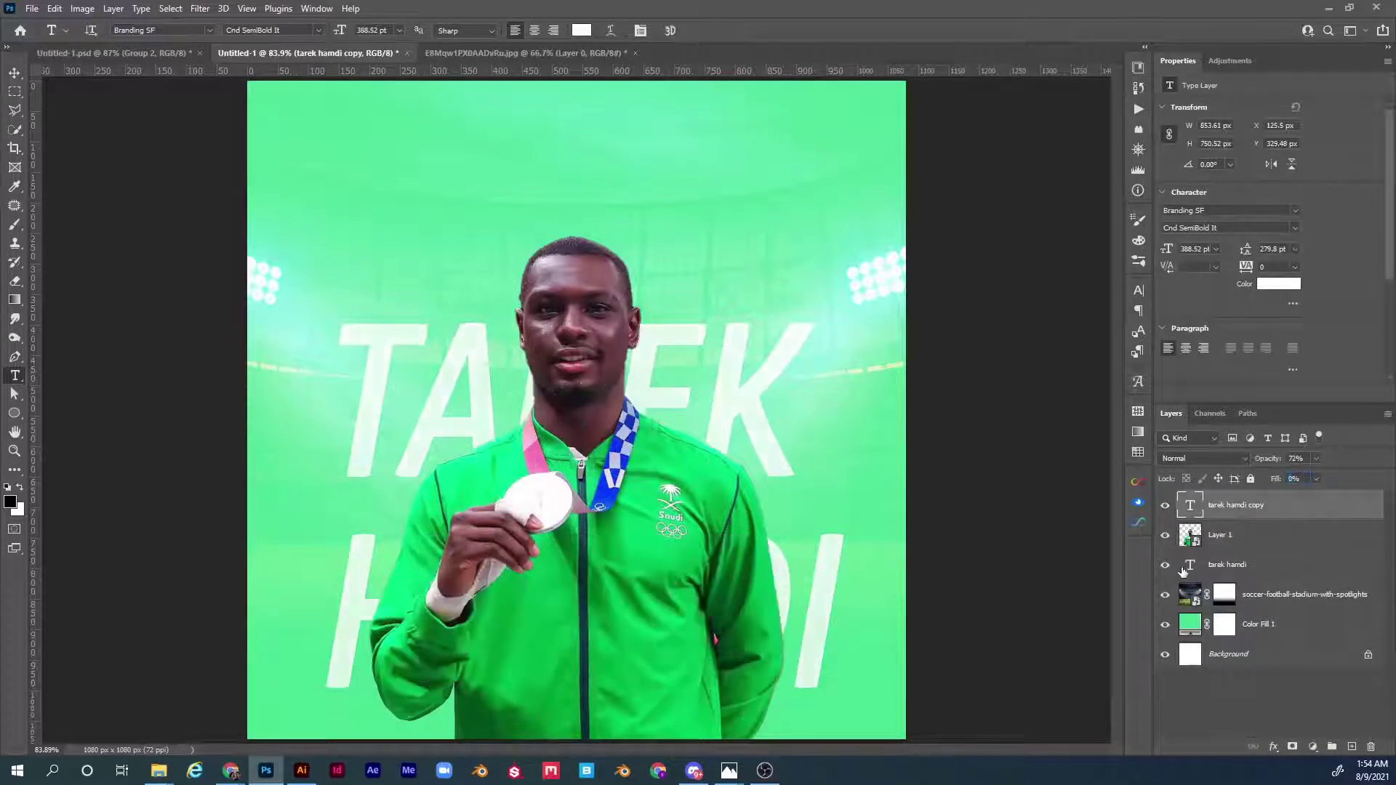
# - Hide the original name text and give the copy a white 3 px outside Stroke at 100% opacity
pyautogui.click(1165, 564)
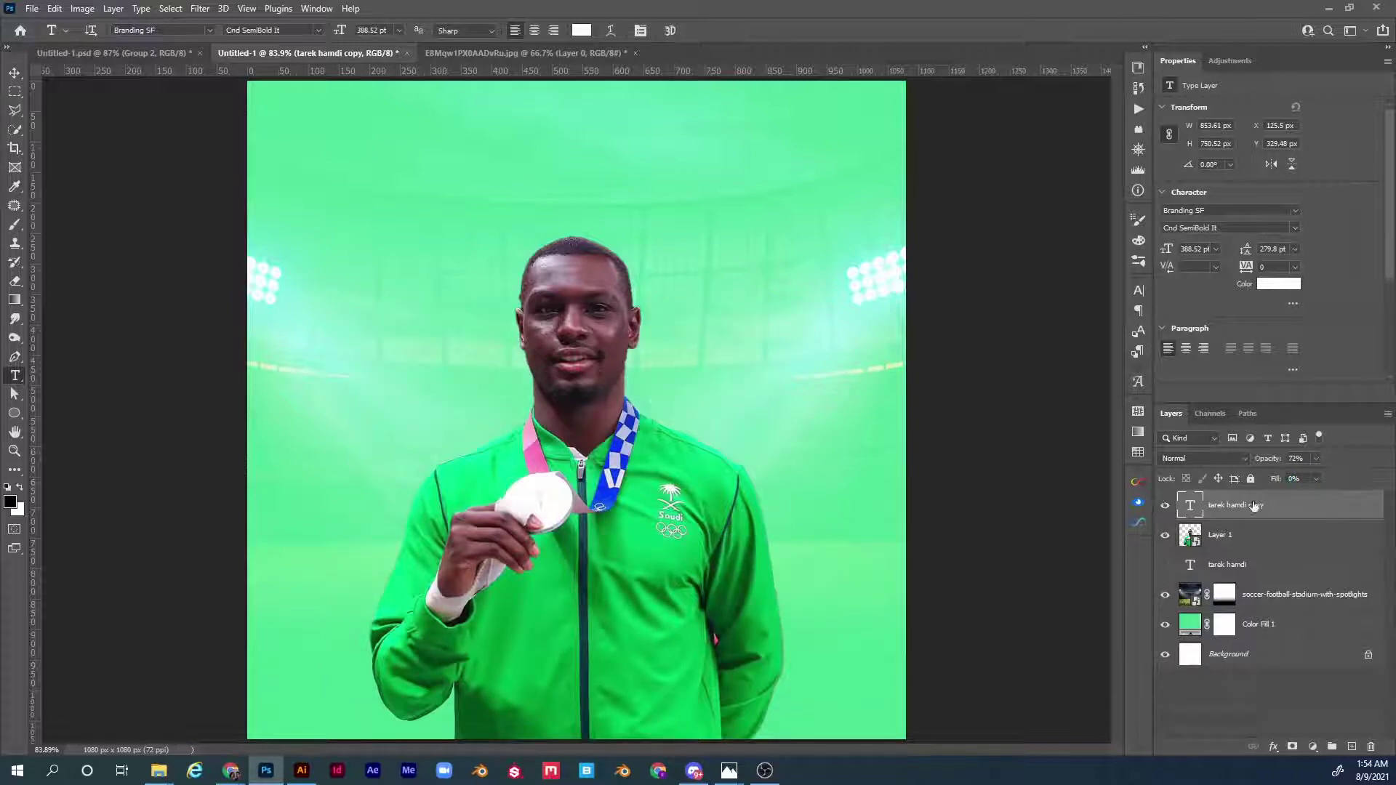
pyautogui.doubleClick(1324, 509)
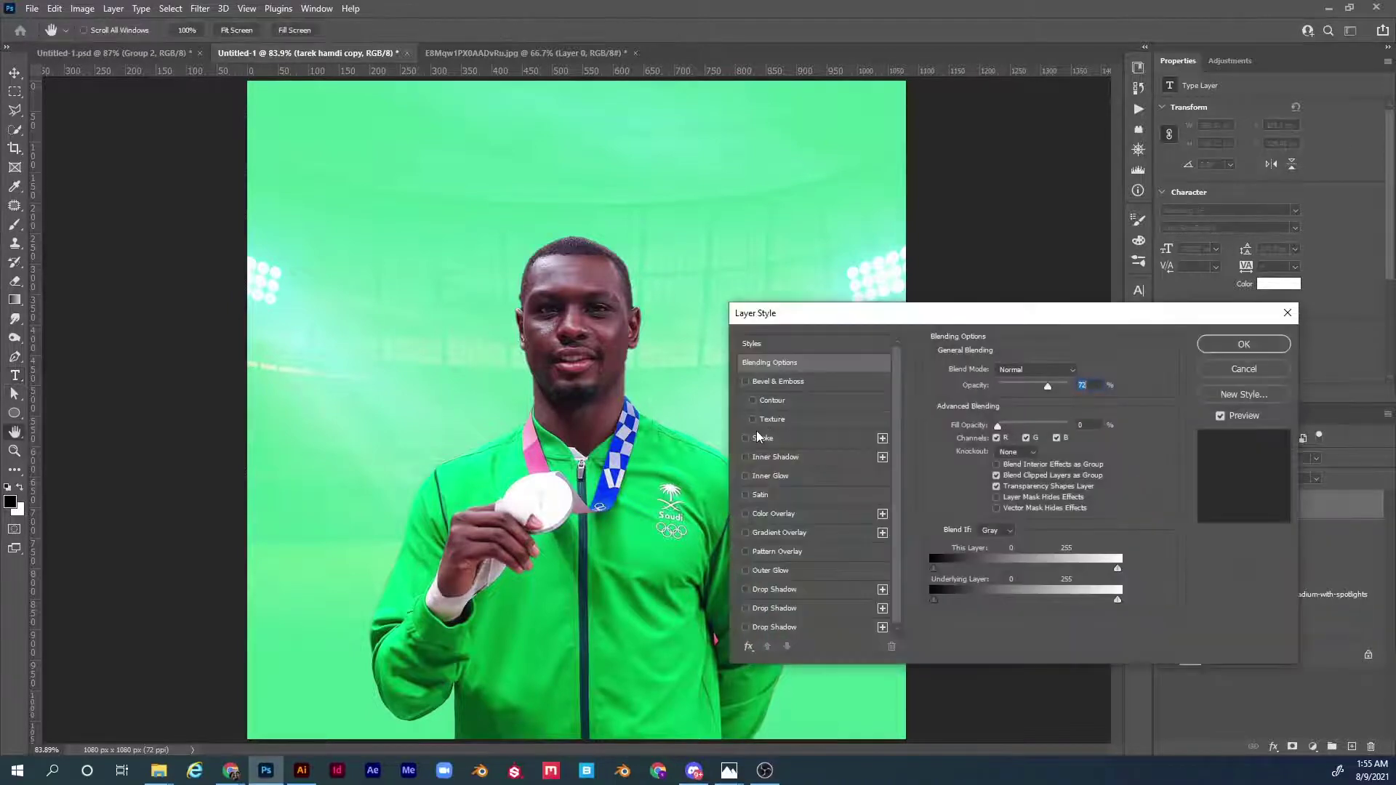
pyautogui.click(745, 438)
pyautogui.click(784, 440)
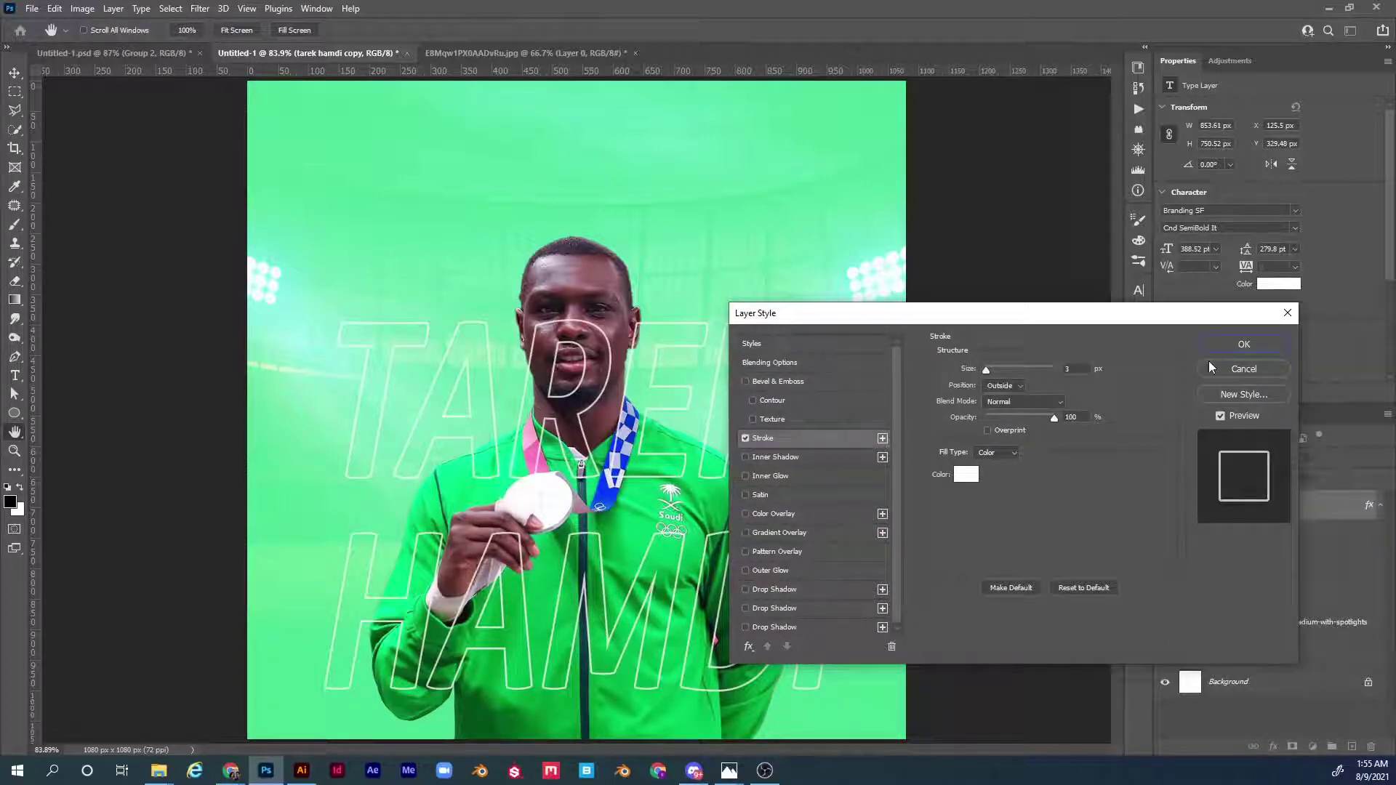
pyautogui.click(1237, 344)
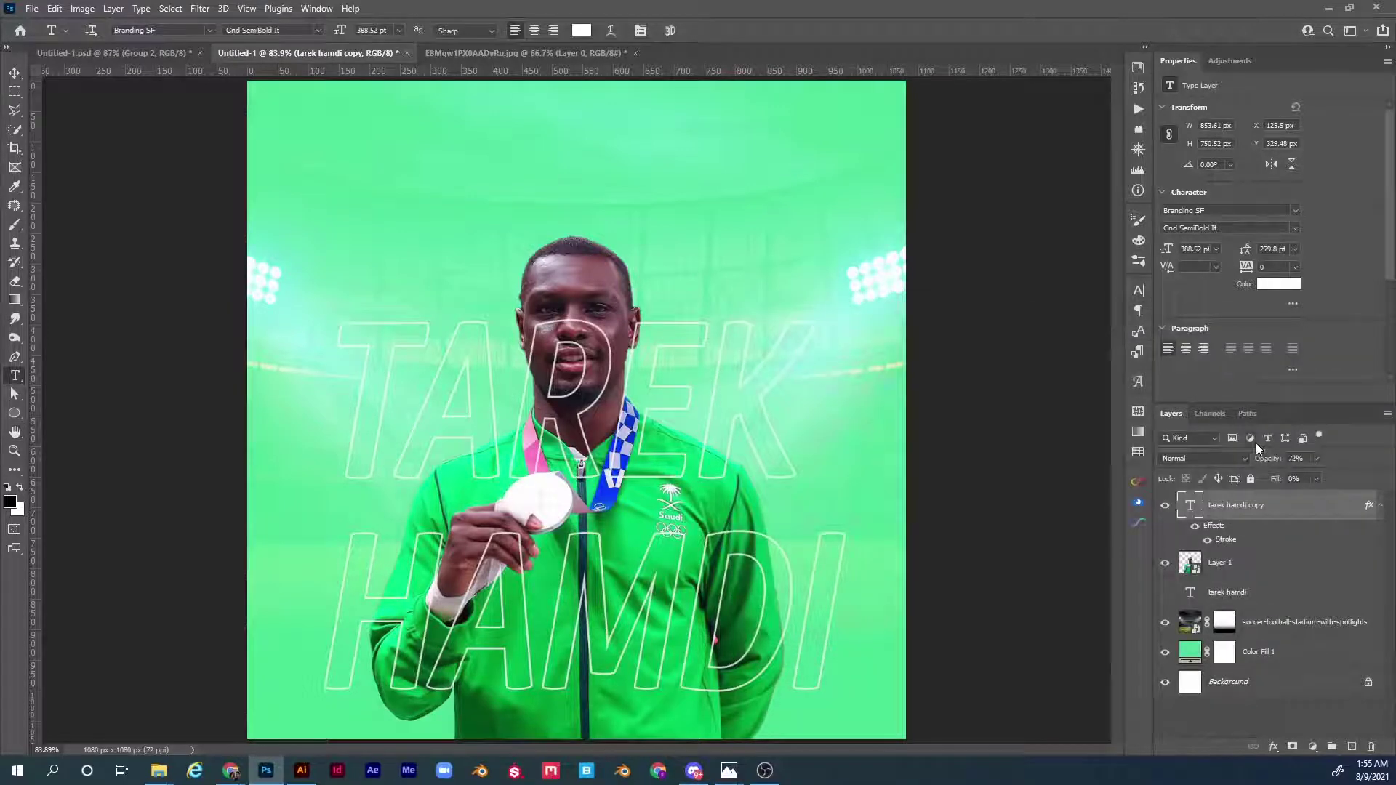
# - Convert the outlined name copy to a Smart Object and show the original name text again
pyautogui.rightClick(1311, 506)
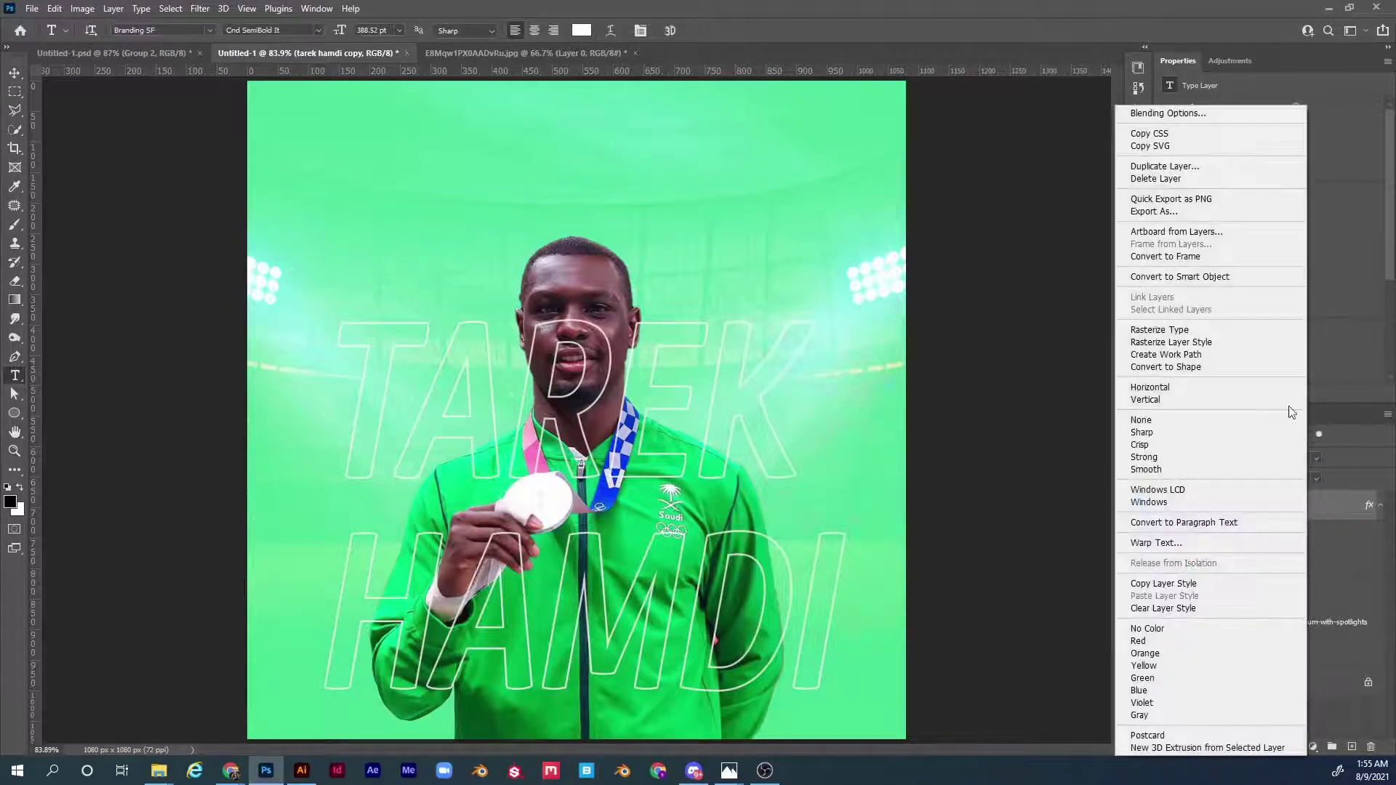
pyautogui.click(1265, 281)
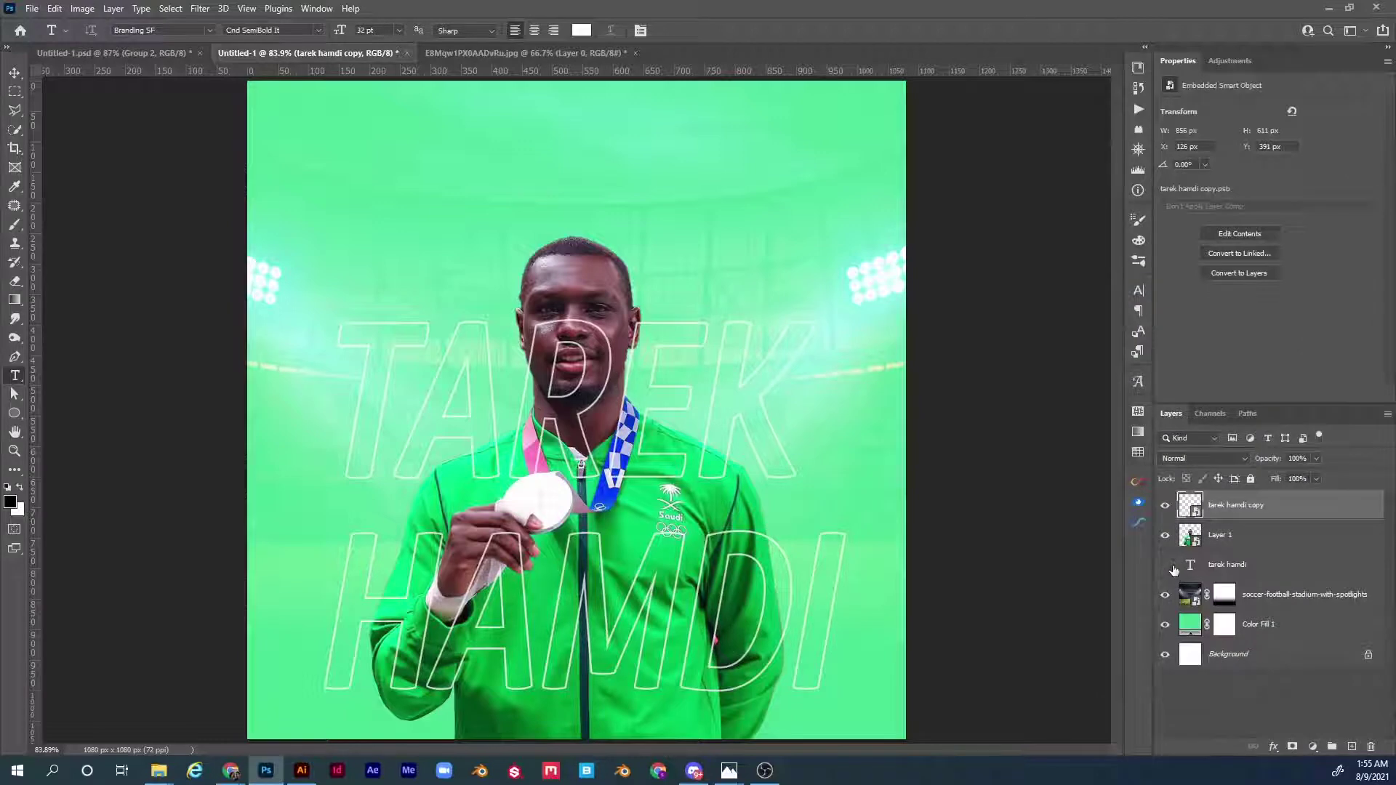
pyautogui.click(1223, 570)
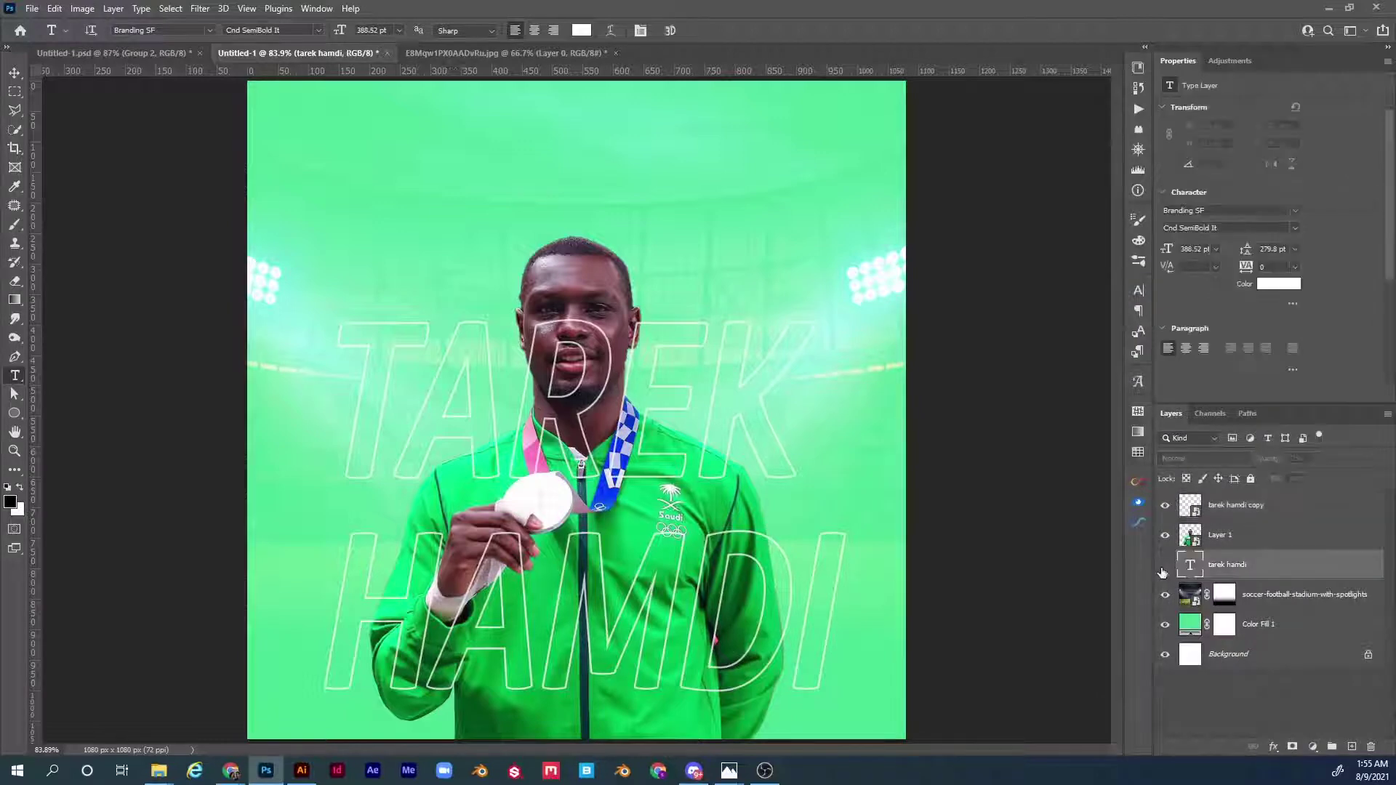
pyautogui.click(1166, 566)
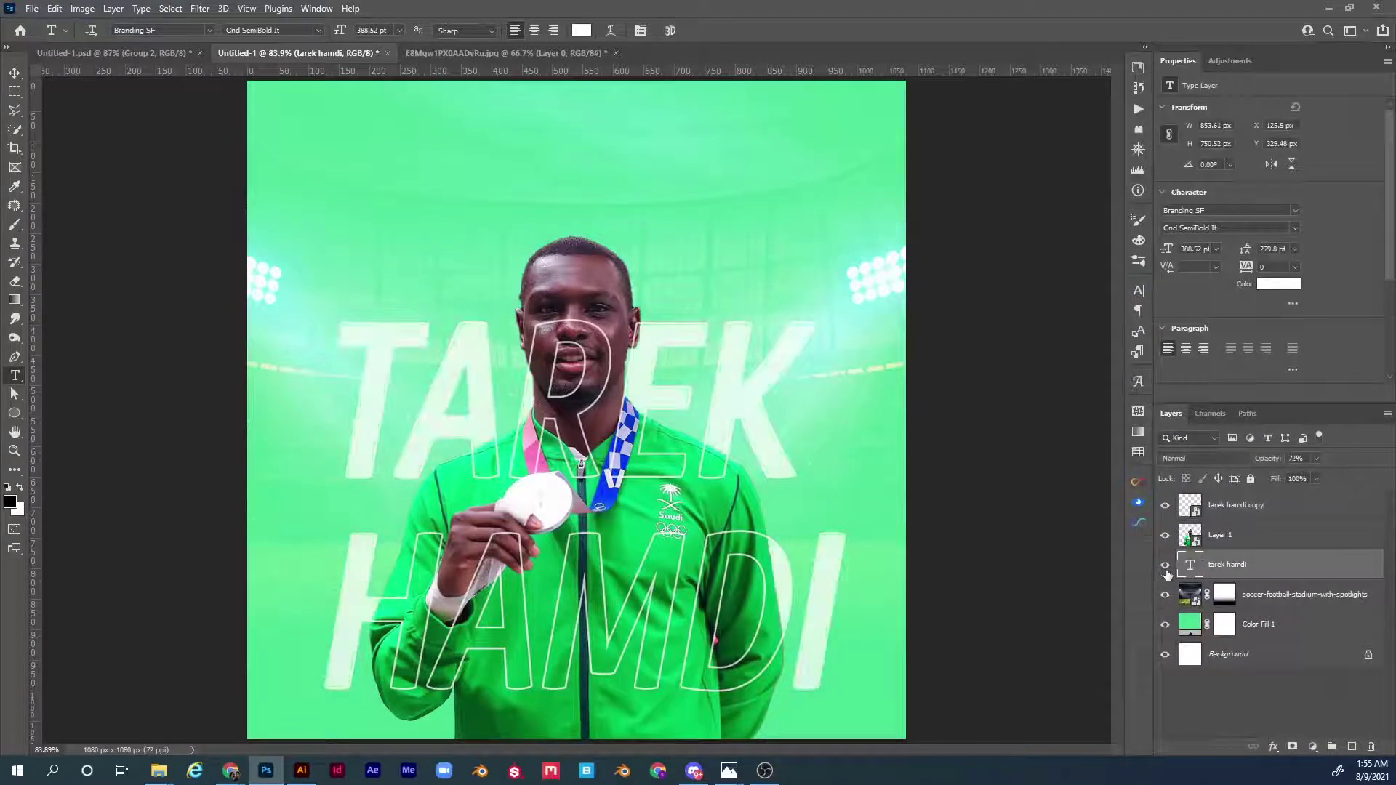
# - Add a layer mask to the outlined name copy, fill the athlete's silhouette with black on it, and clear the selection
pyautogui.click(1234, 513)
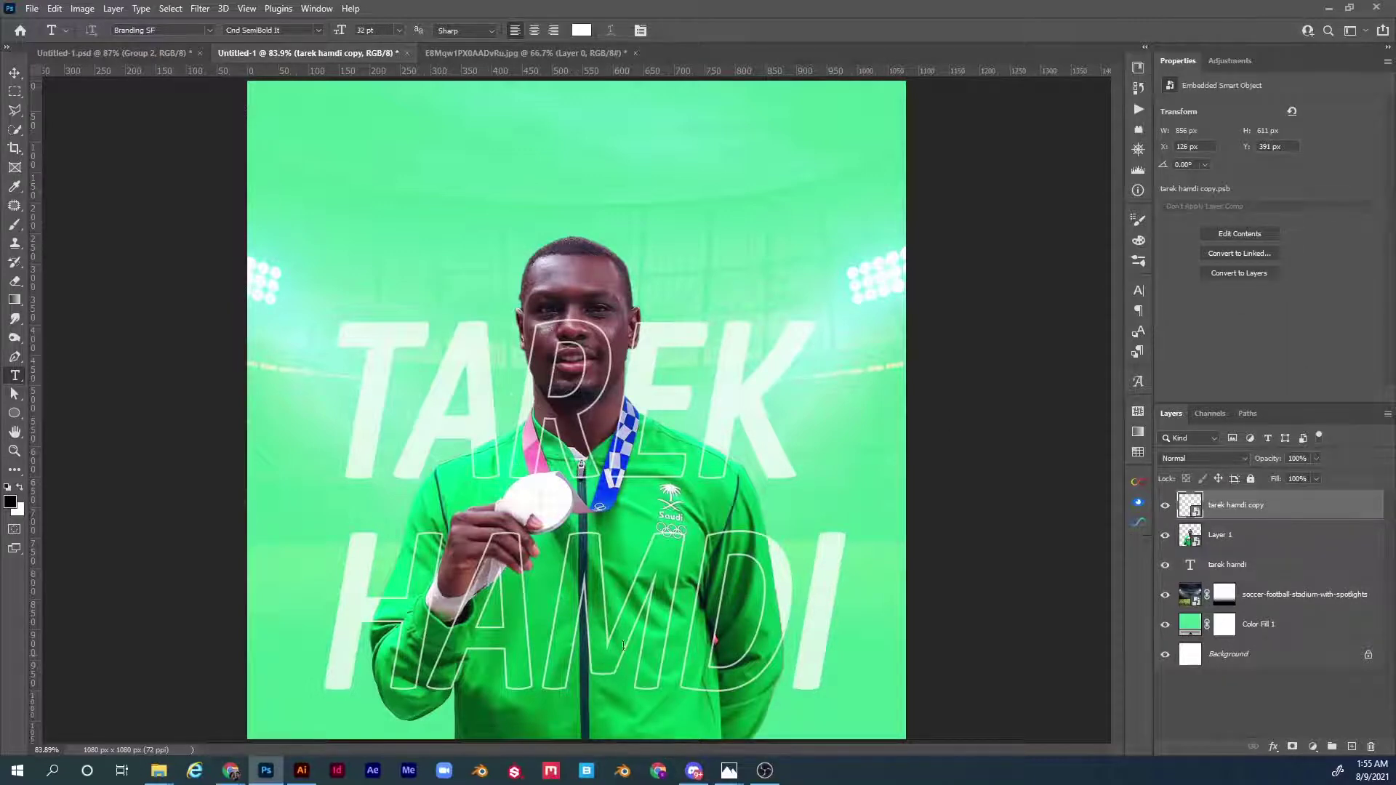
pyautogui.click(1292, 749)
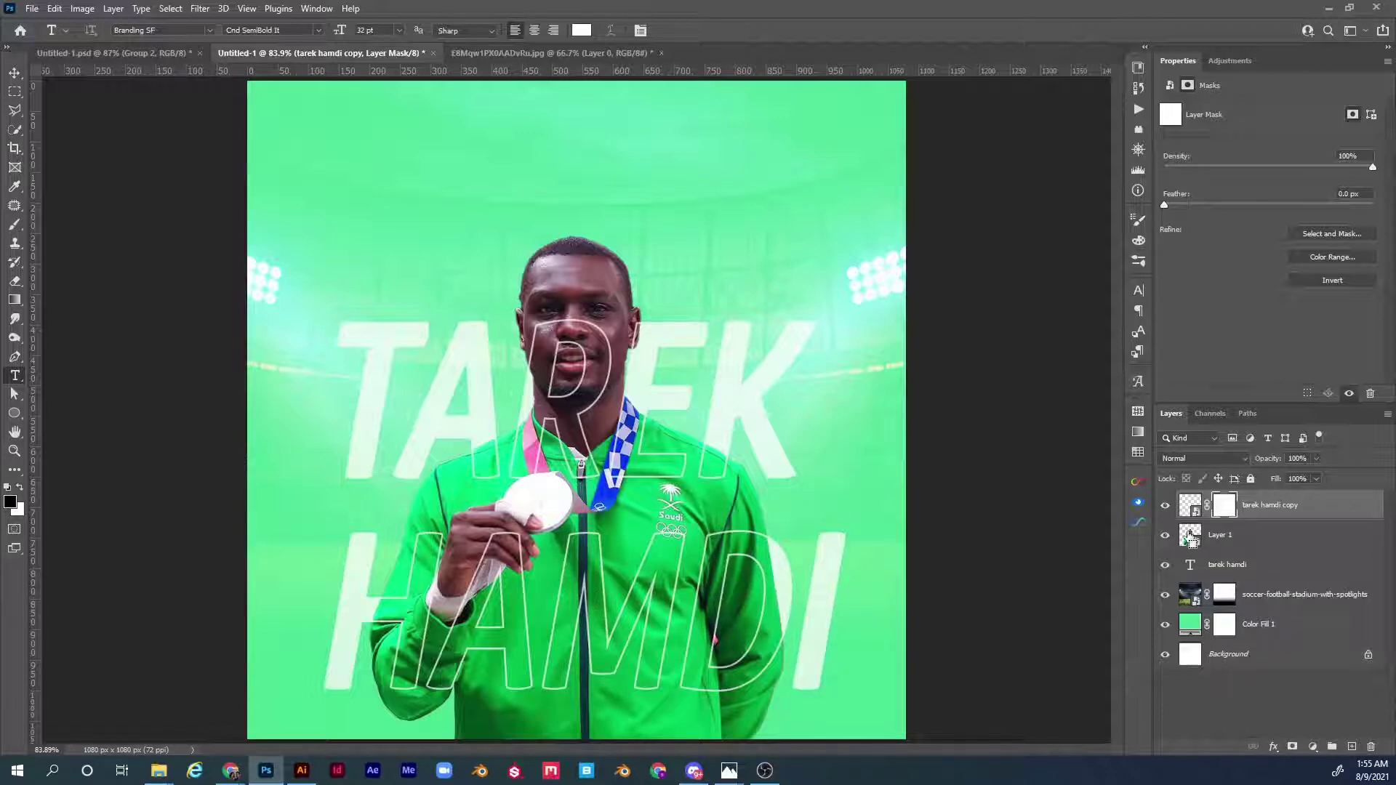
pyautogui.keyDown('ctrl'); pyautogui.click(1190, 539); pyautogui.keyUp('ctrl')
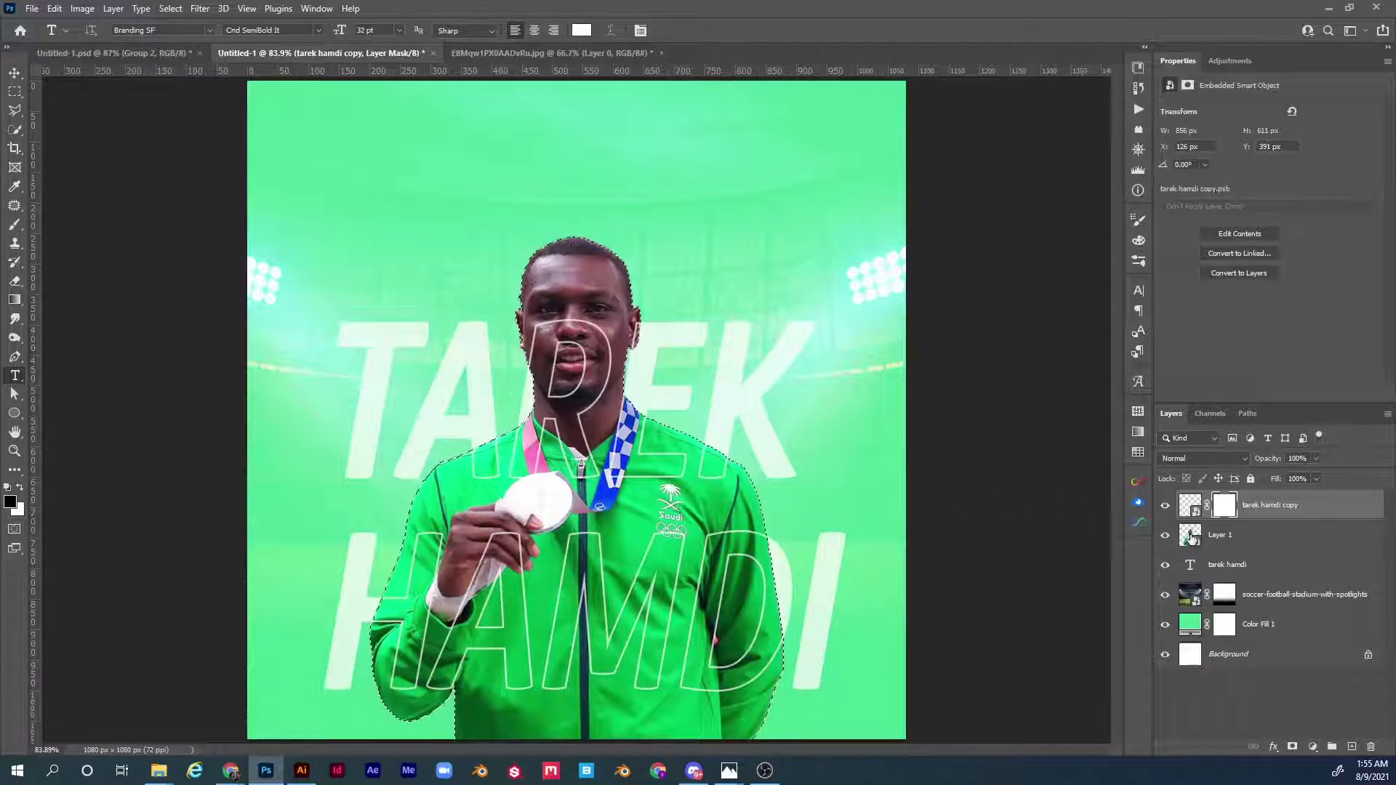
pyautogui.click(1221, 511)
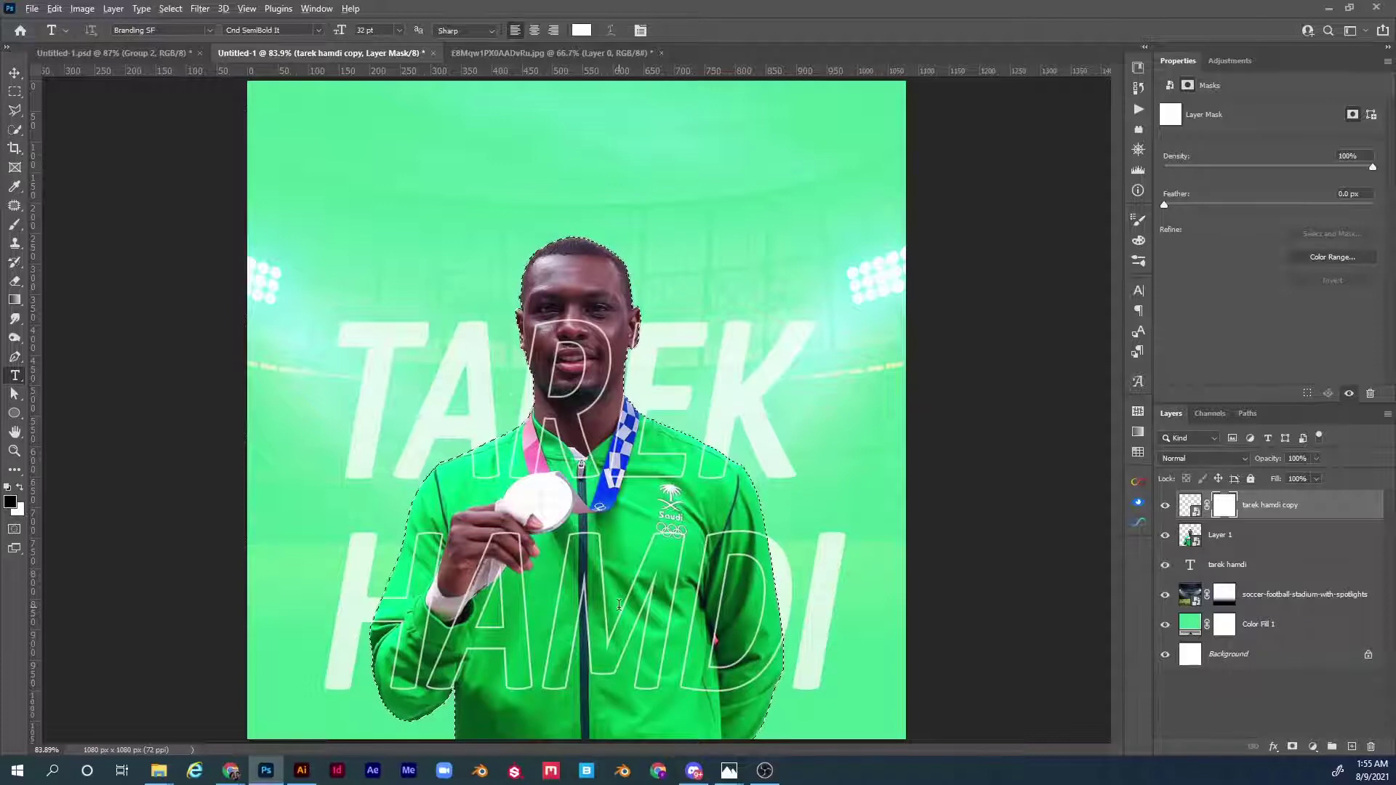
pyautogui.hotkey('alt', 'BackSpace')
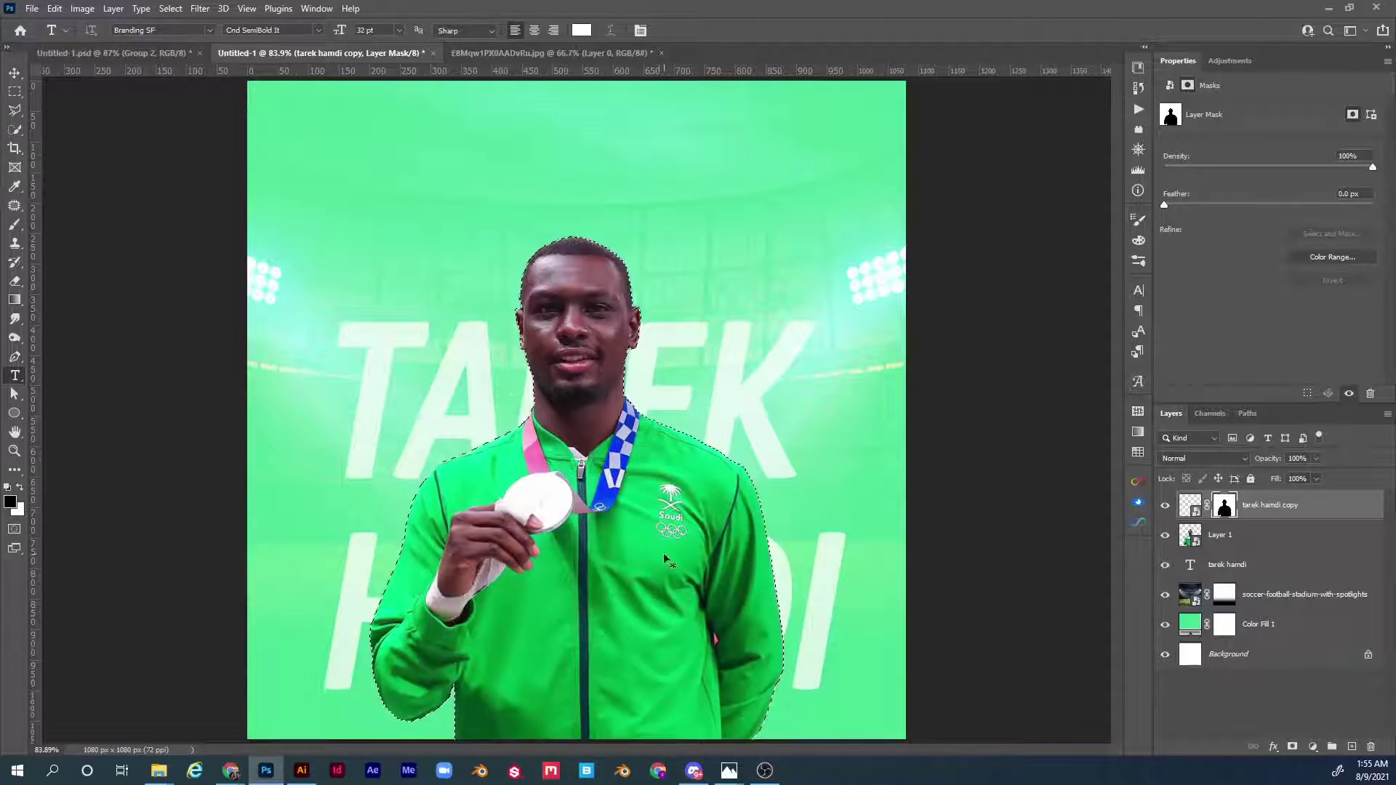
pyautogui.hotkey('ctrl', 'd')
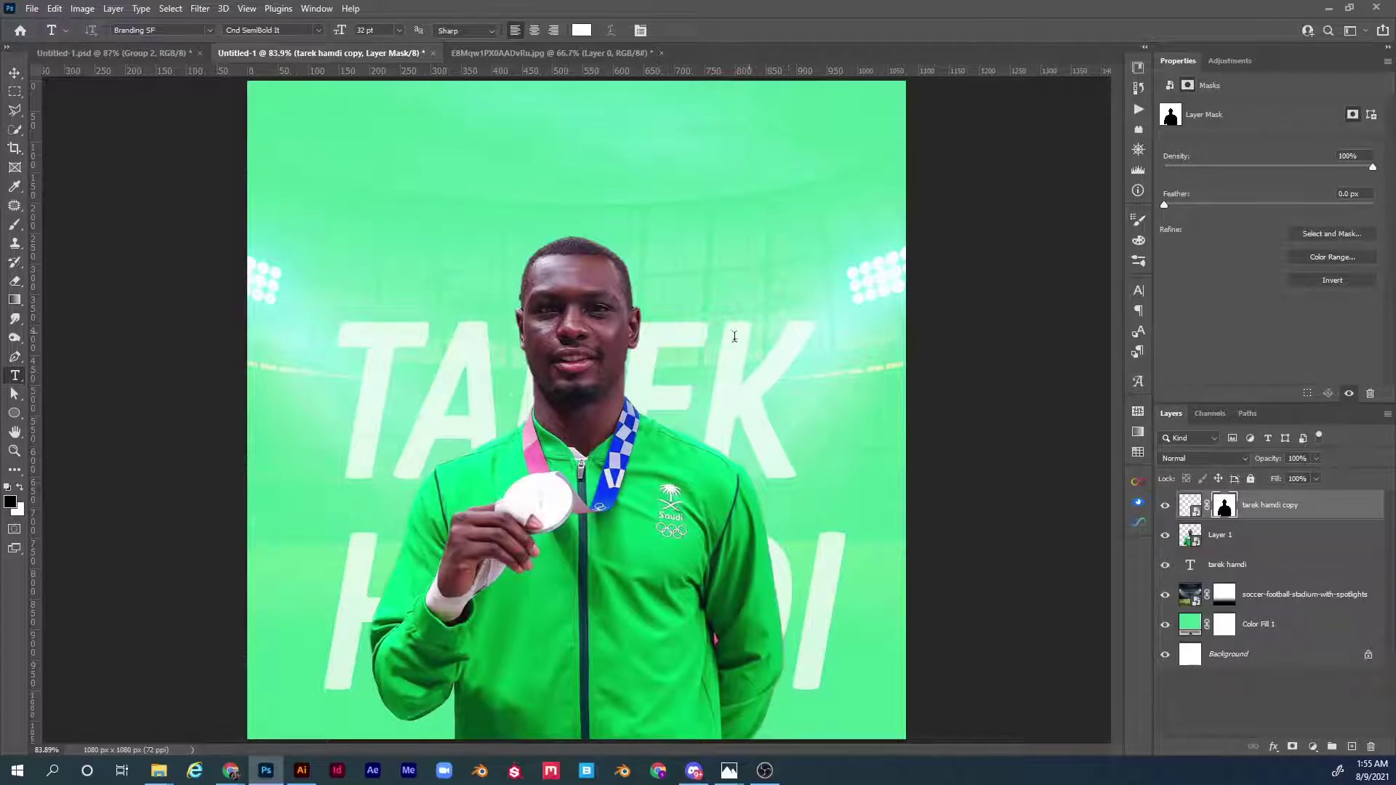
# - Invert the outline copy's layer mask to limit the outline to the athlete, hiding the original text only during the change
pyautogui.click(1165, 565)
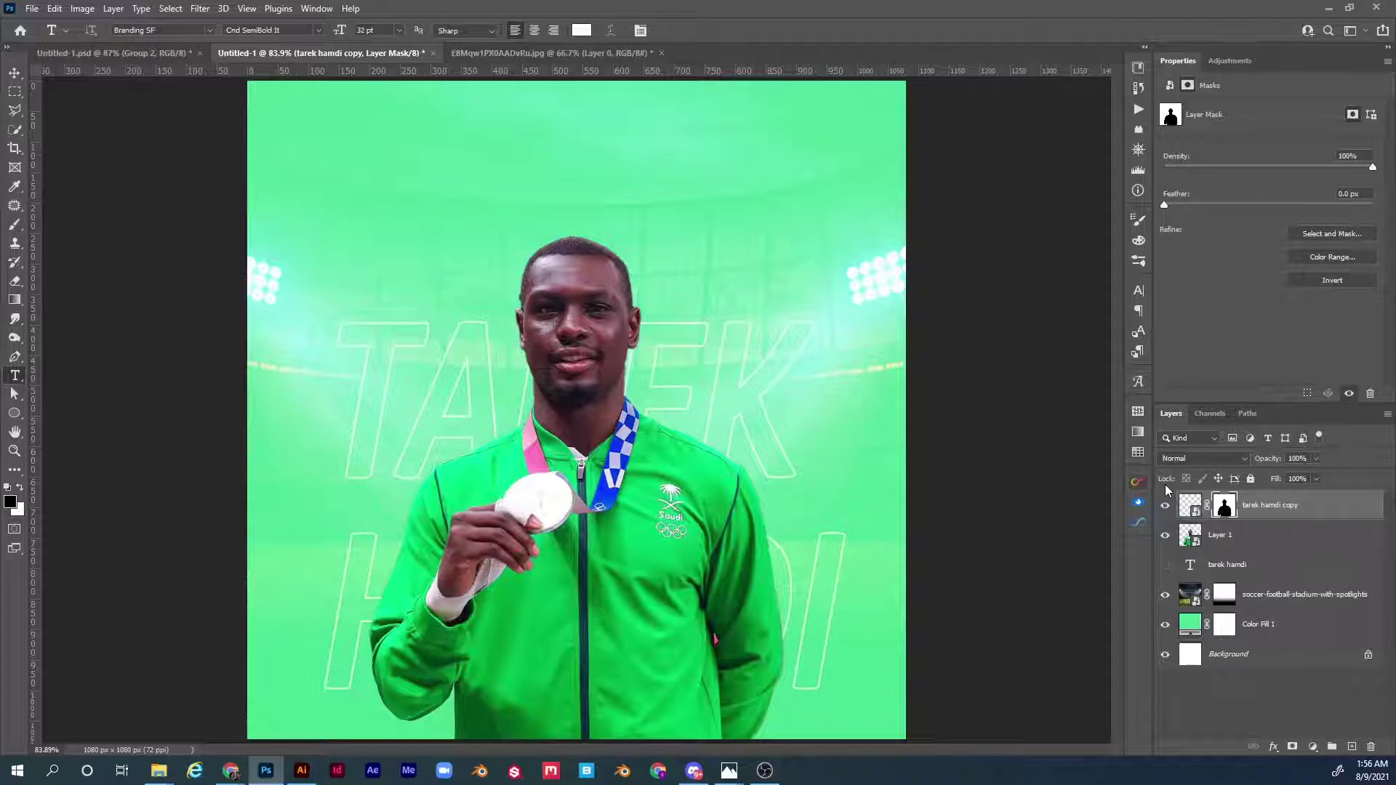
pyautogui.hotkey('ctrl', 'i')
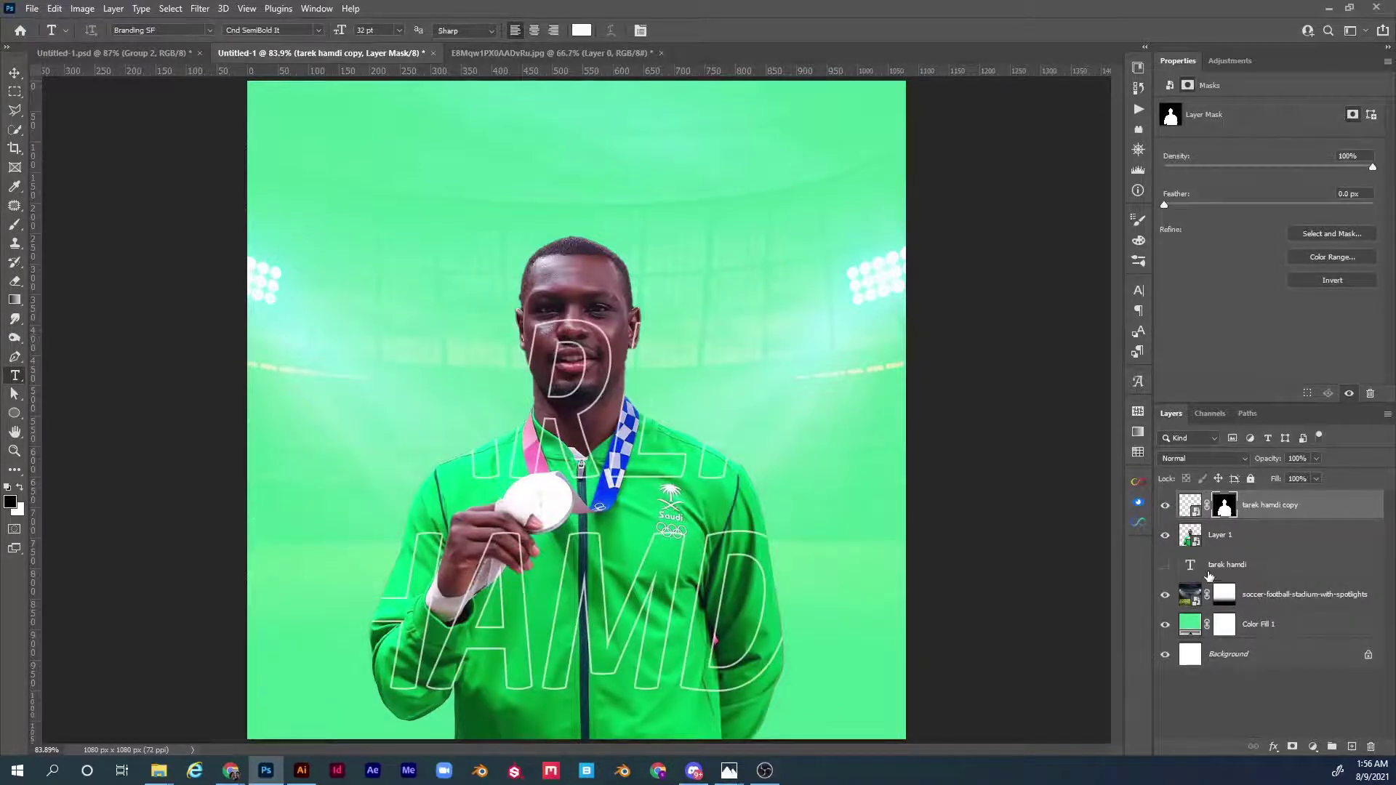
pyautogui.click(1166, 566)
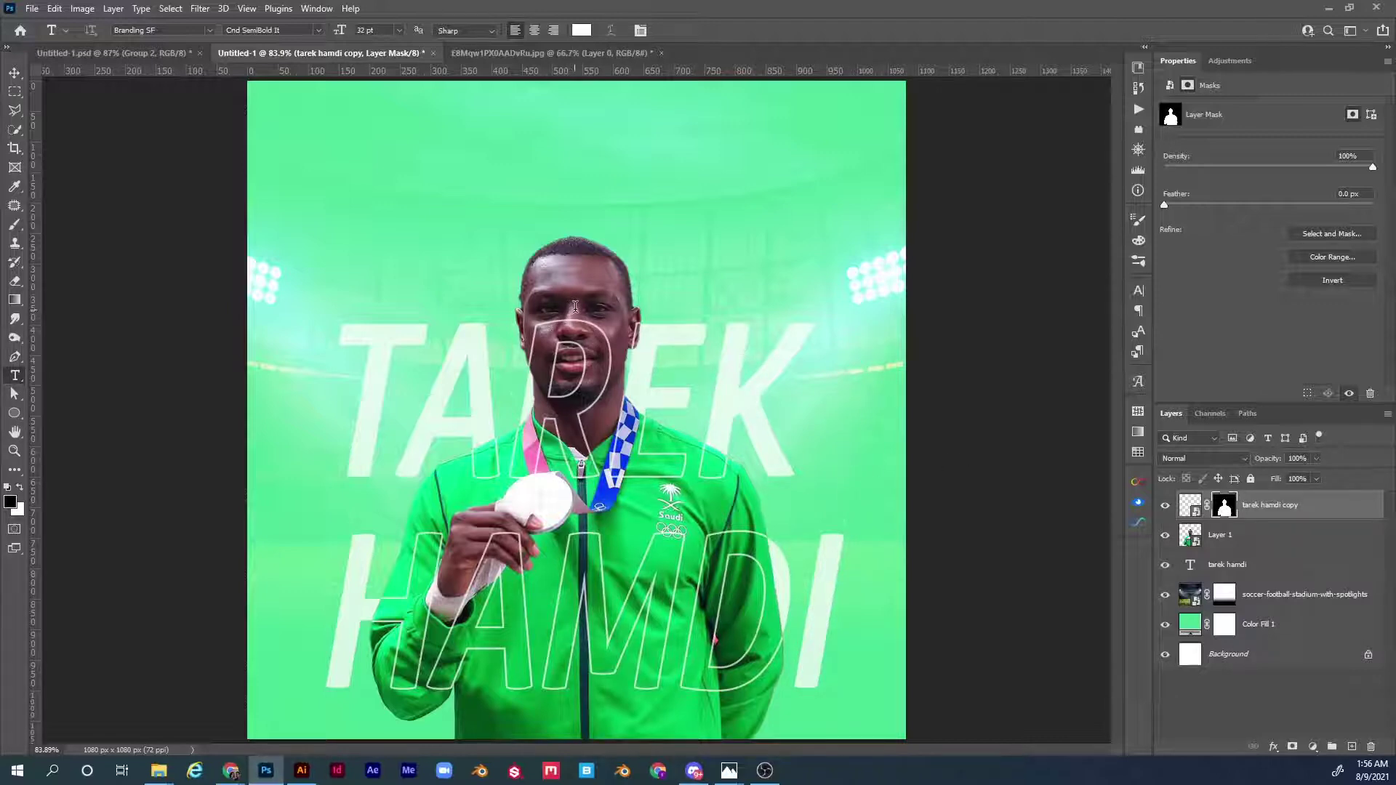
# - Fade the outline over the athlete's face by painting its layer mask with a soft black brush at 20% opacity
pyautogui.press('b')
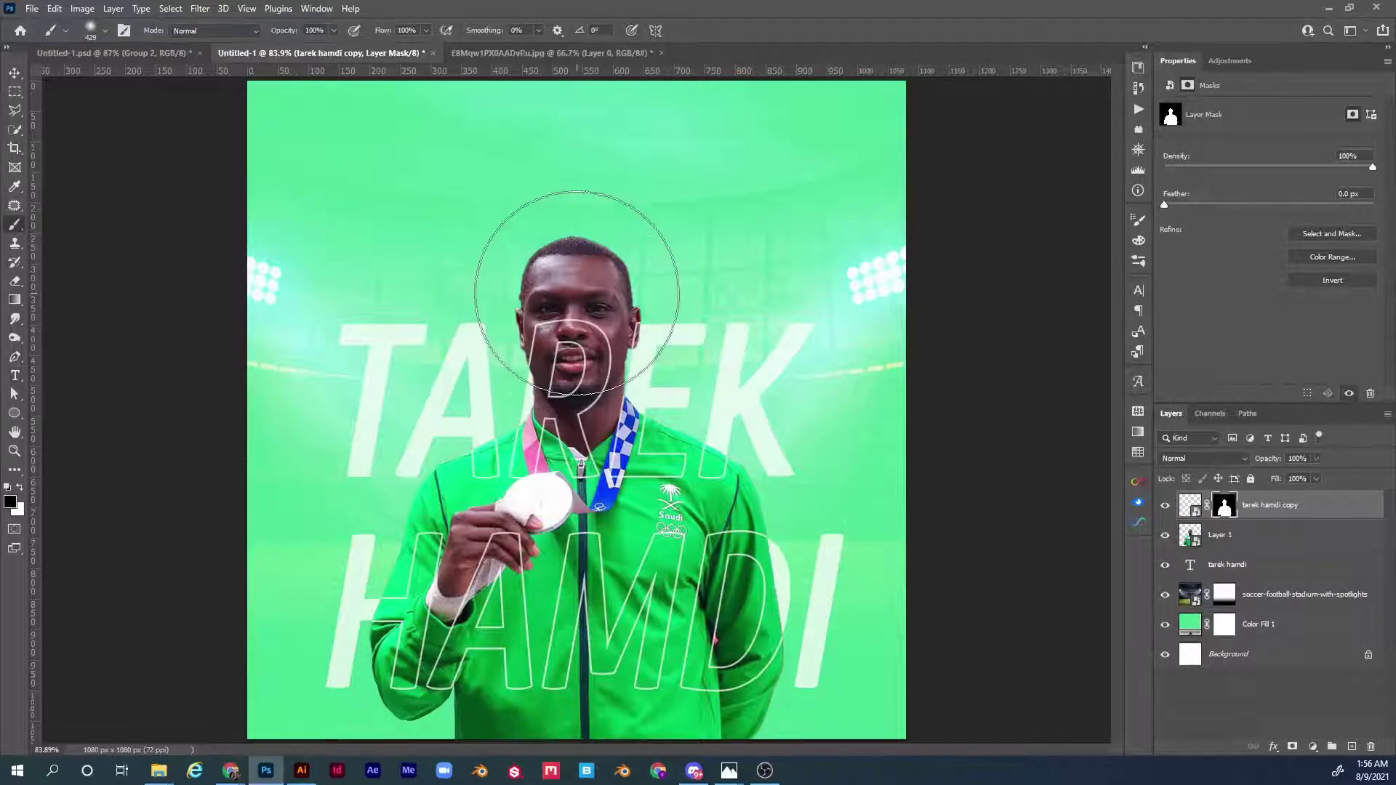
pyautogui.rightClick(575, 298)
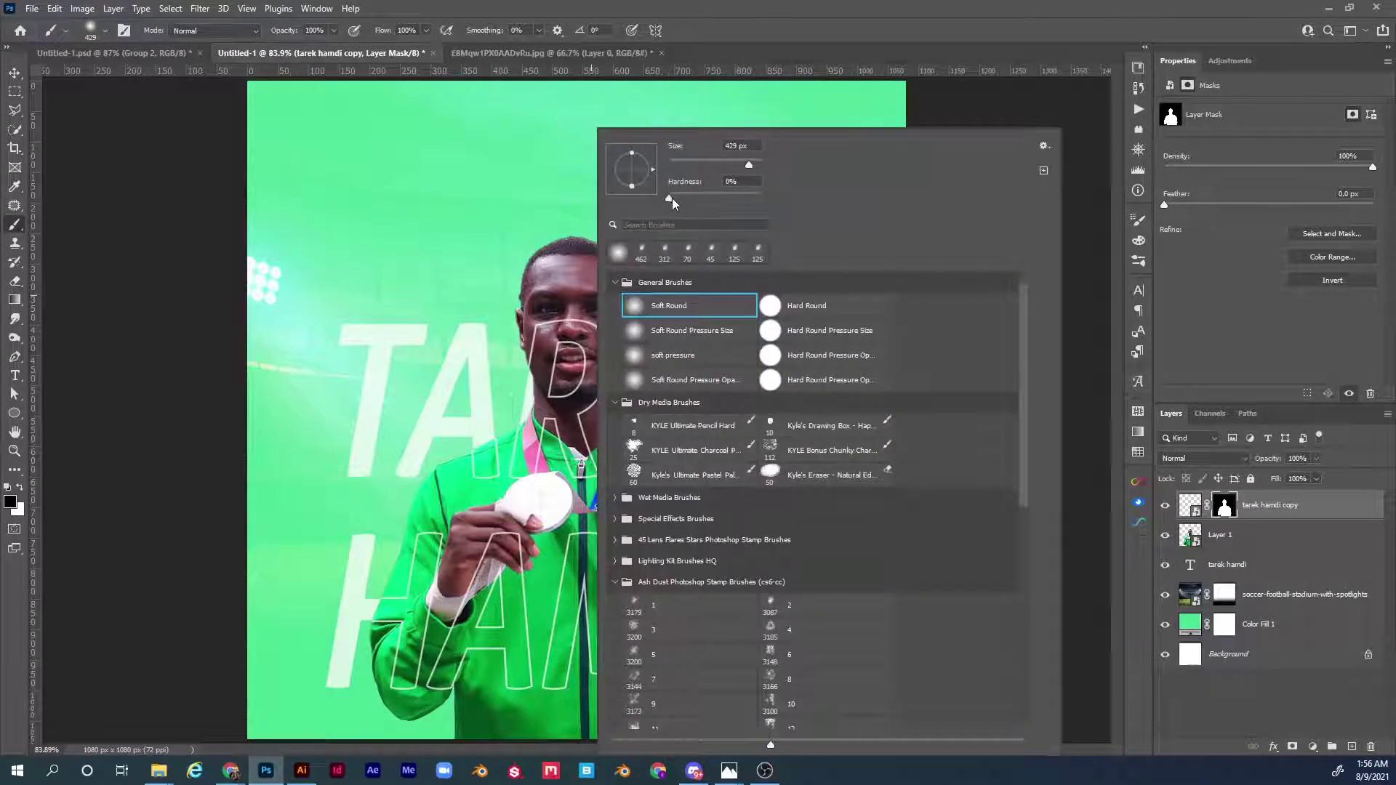
pyautogui.click(1230, 494)
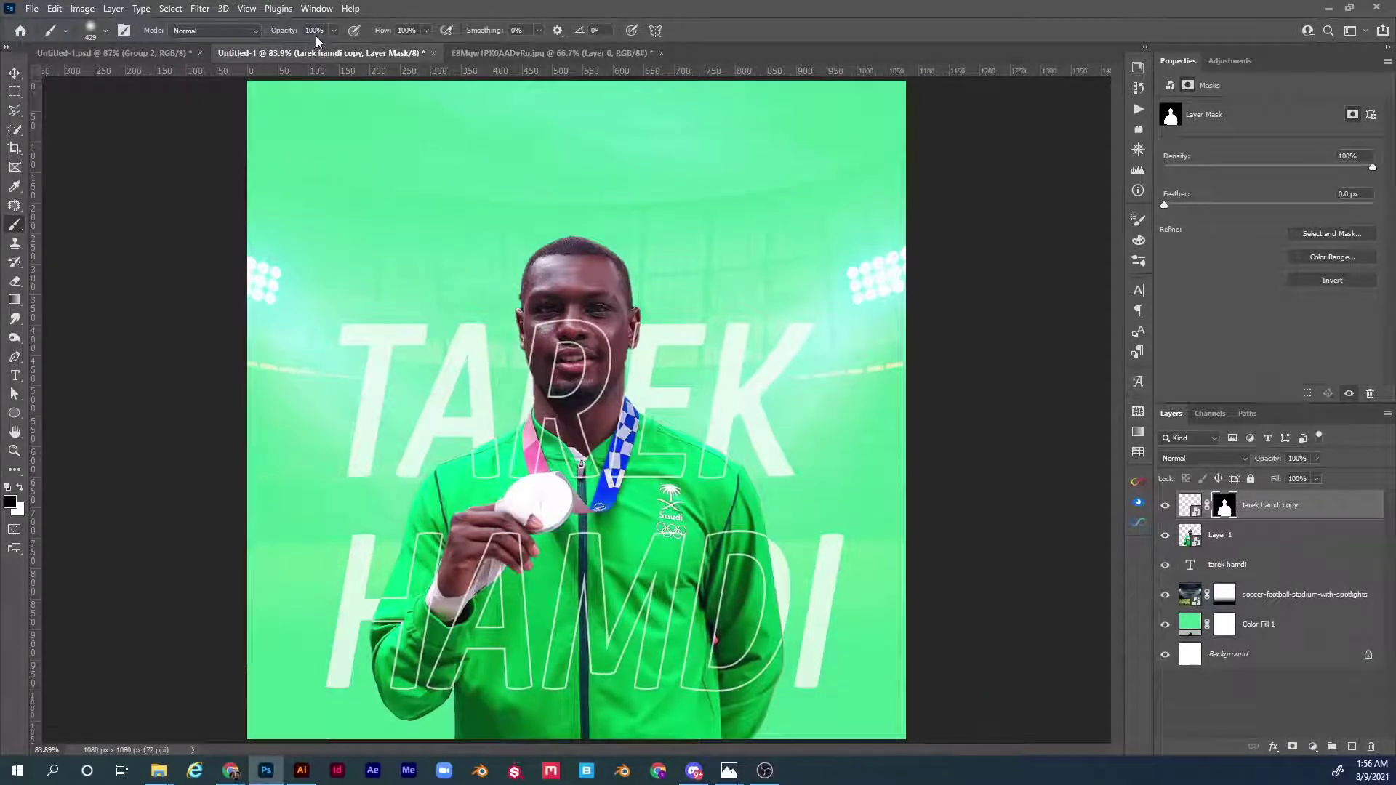
pyautogui.press('2')
pyautogui.click(8, 503)
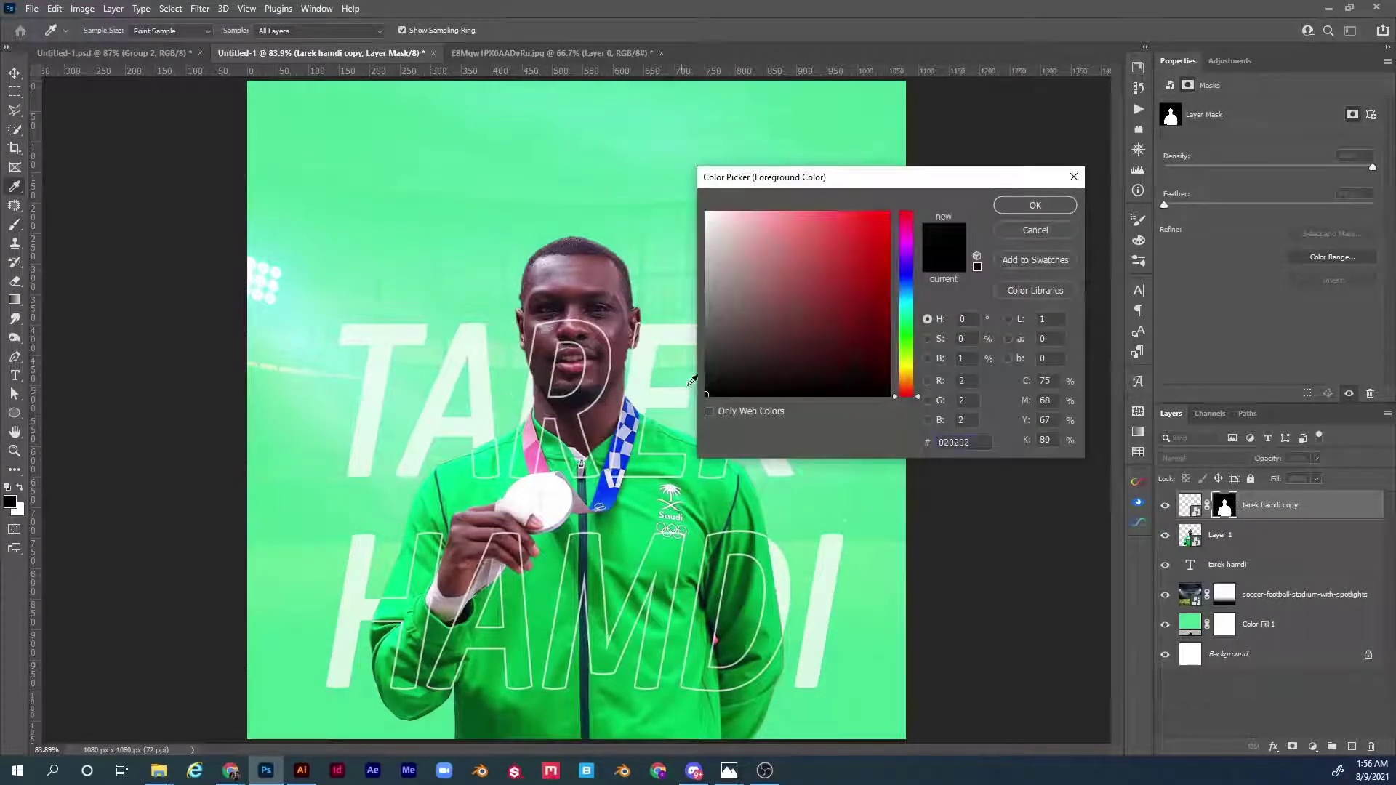
pyautogui.click(1055, 206)
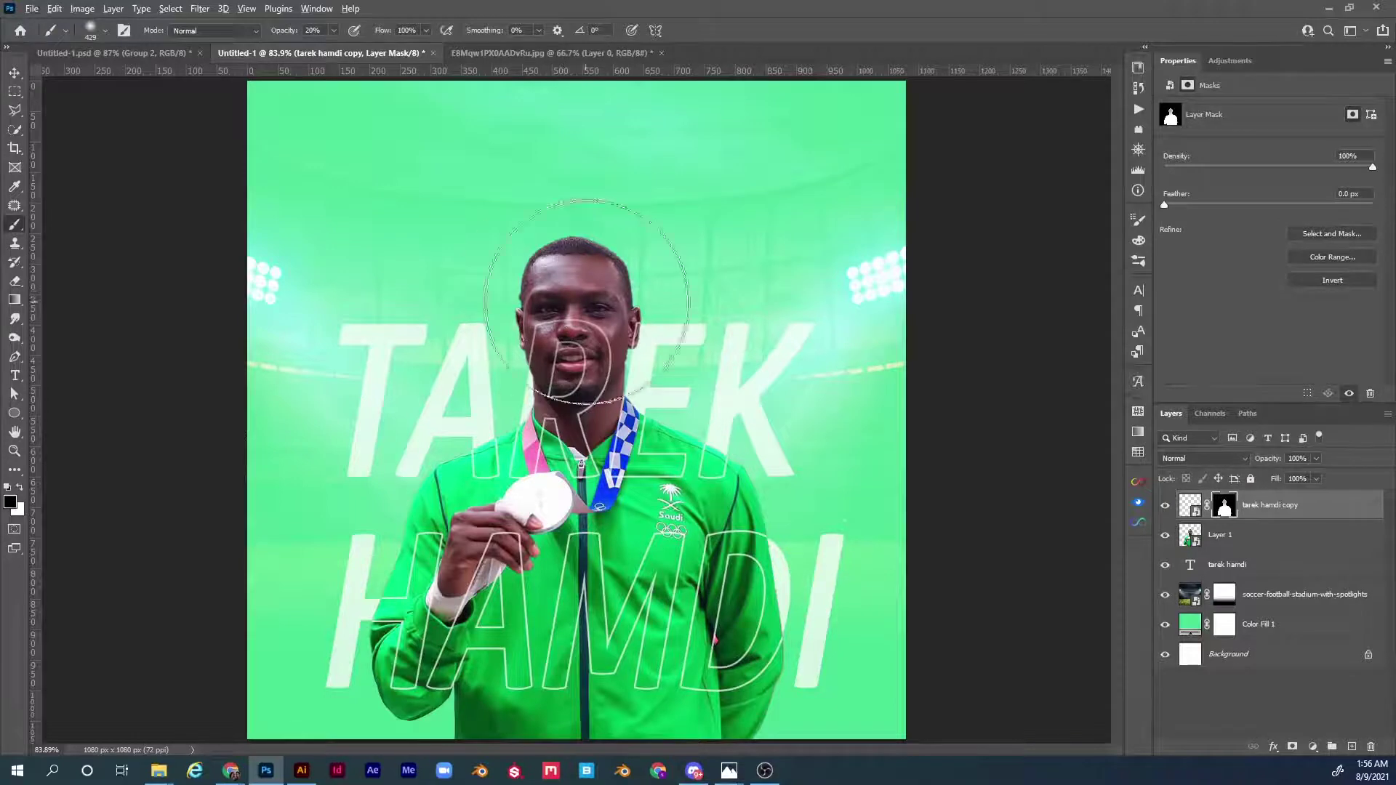
pyautogui.moveTo(590, 296)
pyautogui.mouseDown()
pyautogui.moveTo(620, 298)
pyautogui.moveTo(561, 289)
pyautogui.mouseUp()
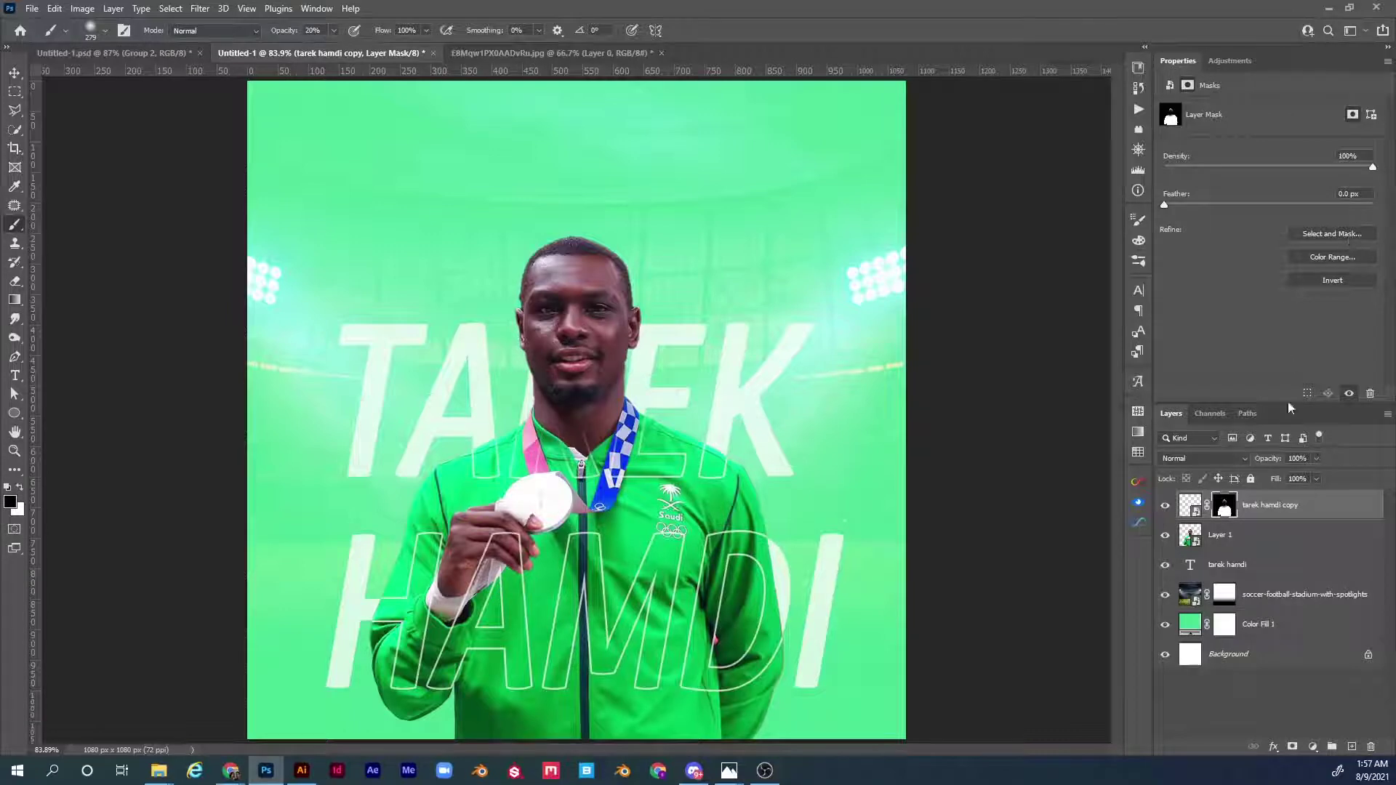
# - Check the finished poster for reference, and lower the solid name text layer's opacity to 48%
pyautogui.click(177, 54)
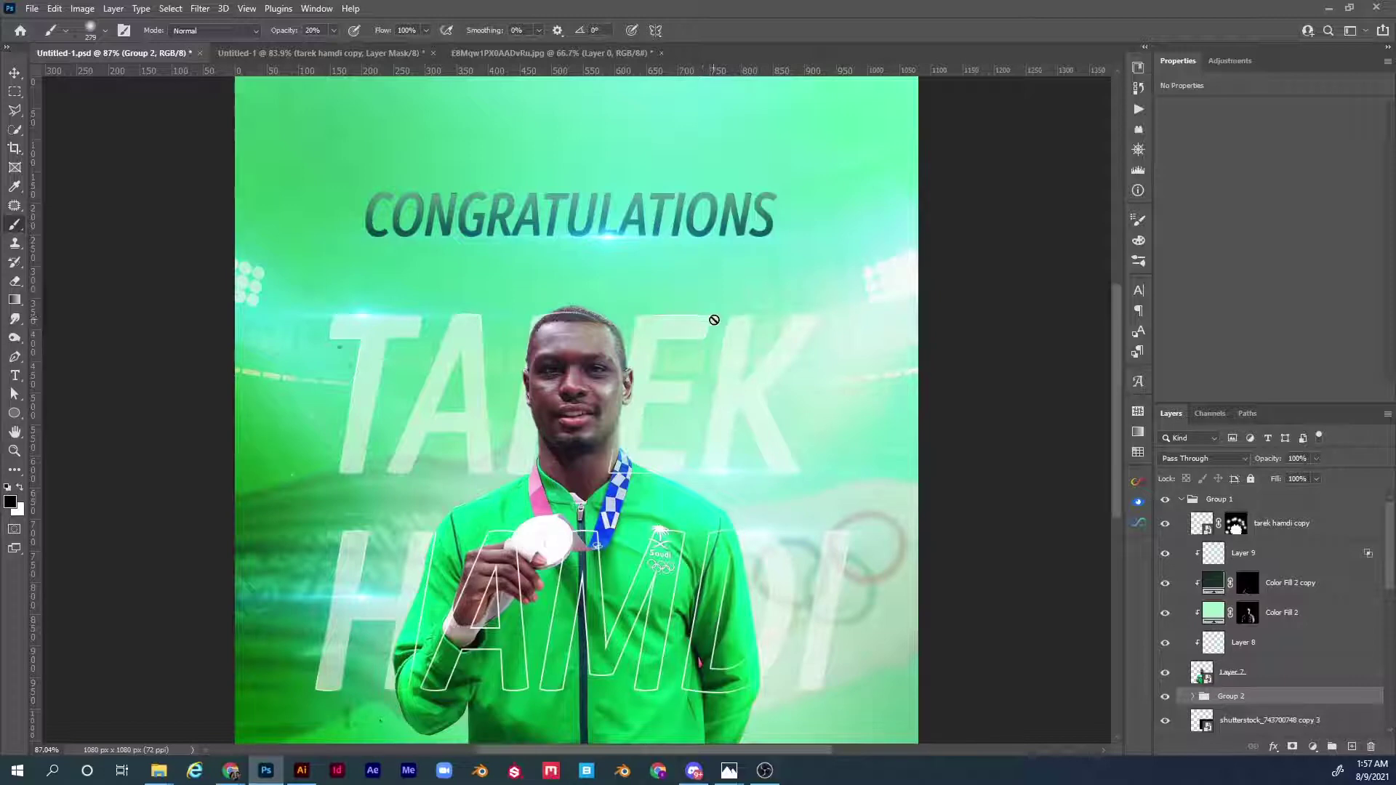
pyautogui.click(534, 55)
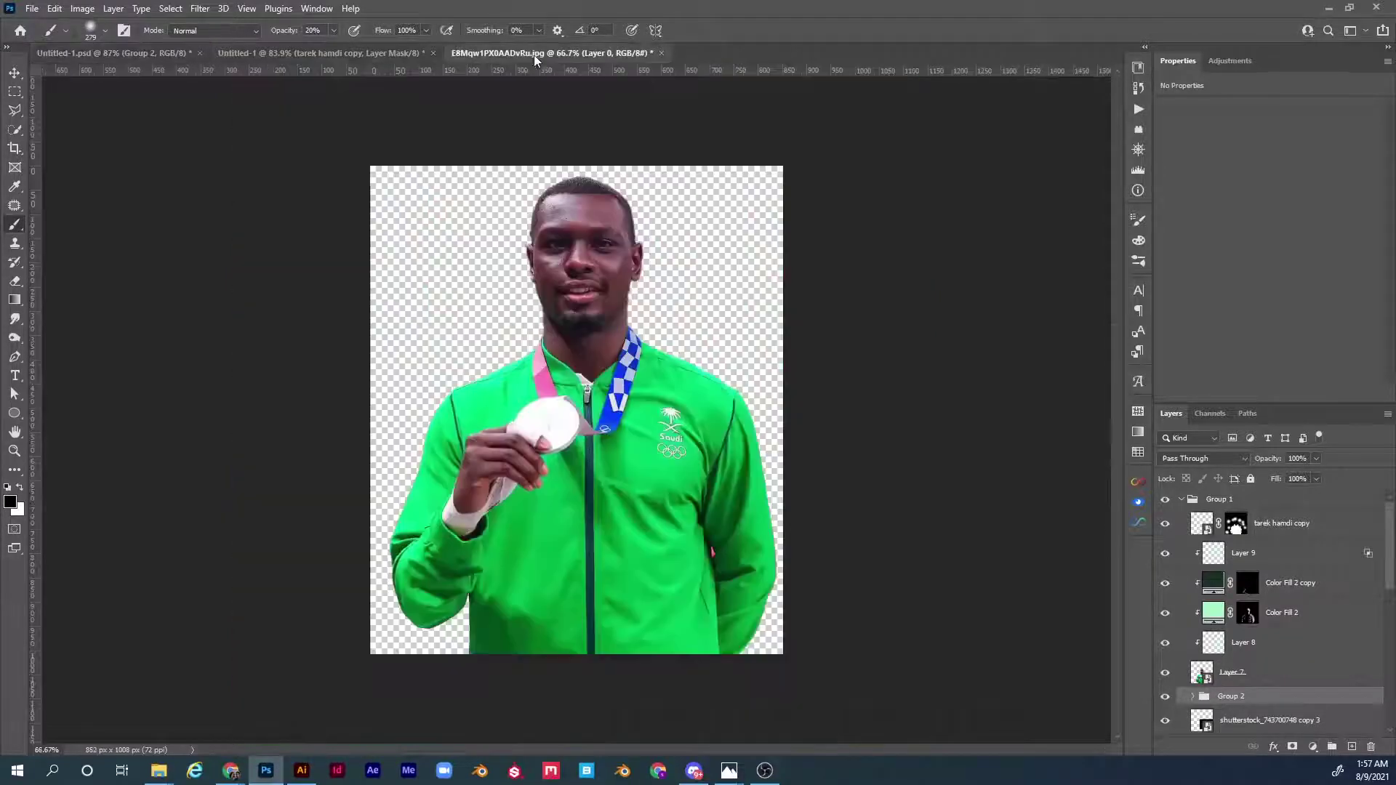
pyautogui.click(386, 54)
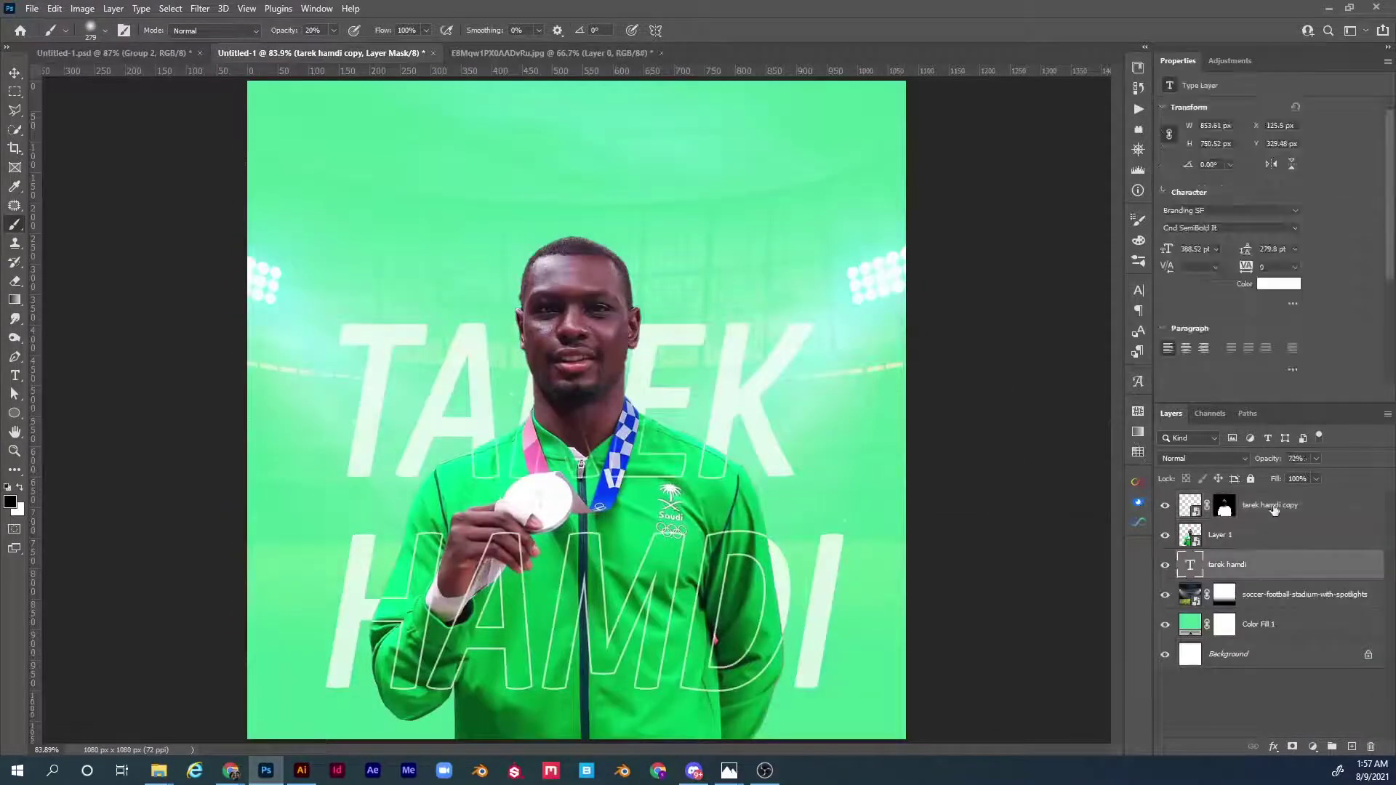
pyautogui.moveTo(1278, 459); pyautogui.dragTo(1262, 461)
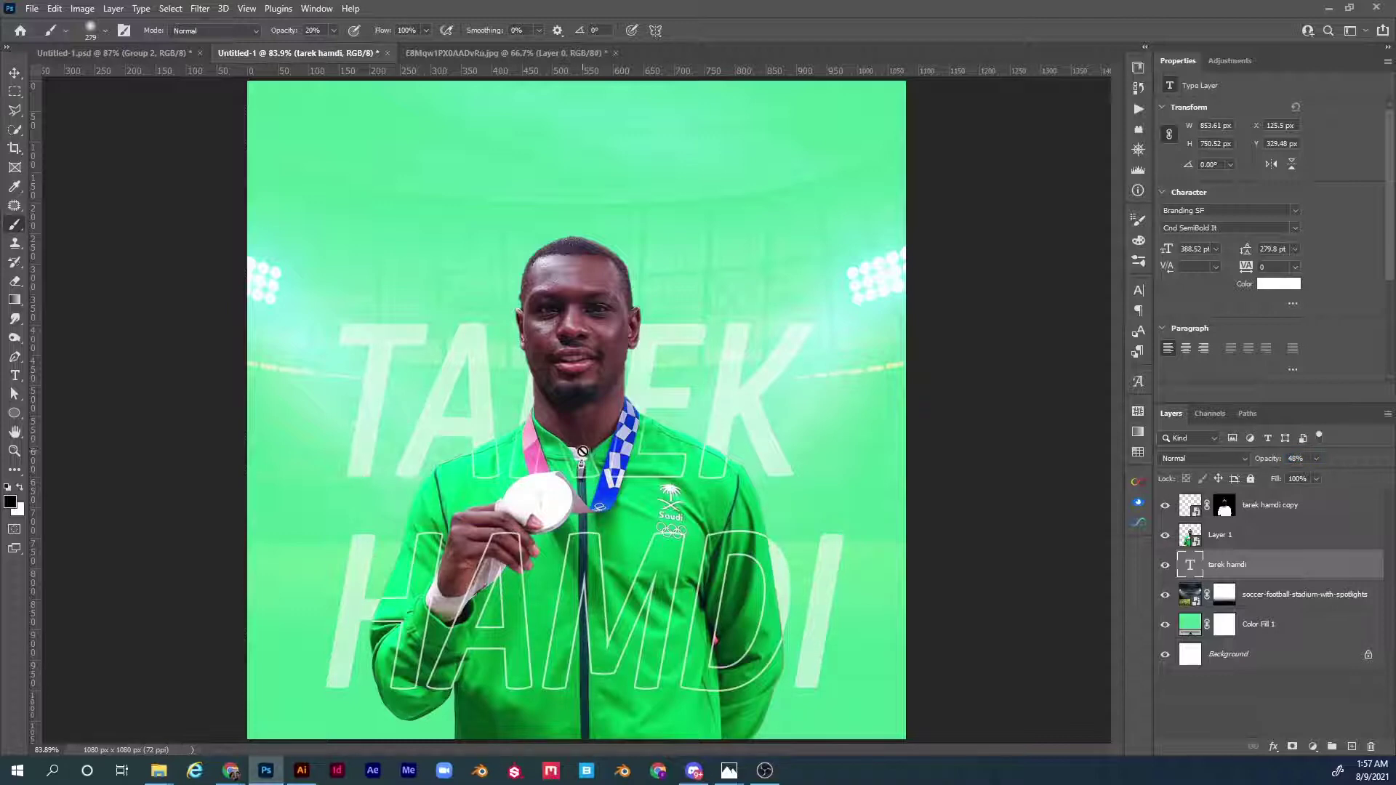
# - Target the outline copy's layer mask again and set up a Soft Round brush of about 175 px at 20% opacity
pyautogui.press('z')
pyautogui.moveTo(516, 437); pyautogui.dragTo(507, 435)
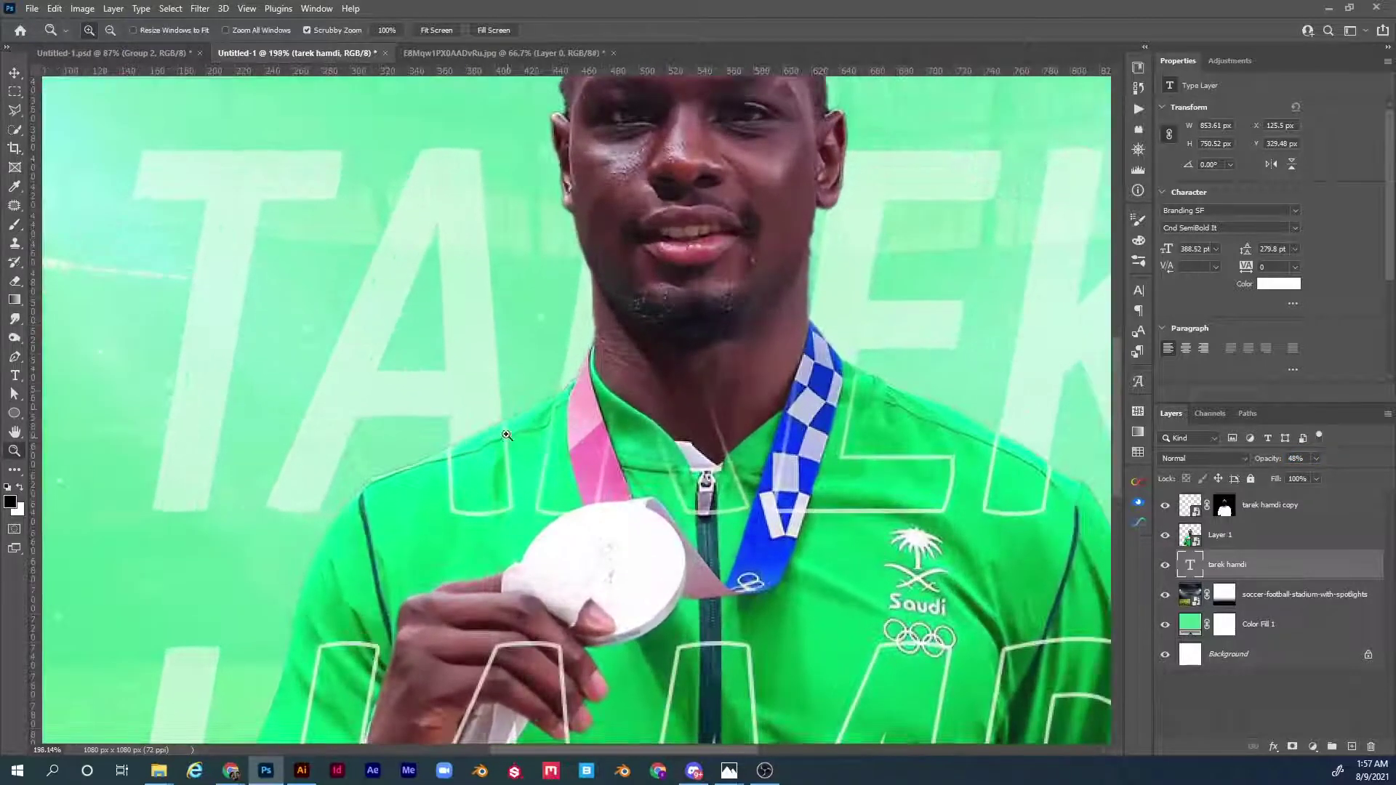
pyautogui.moveTo(876, 488); pyautogui.dragTo(699, 300)
pyautogui.moveTo(992, 496); pyautogui.dragTo(928, 551)
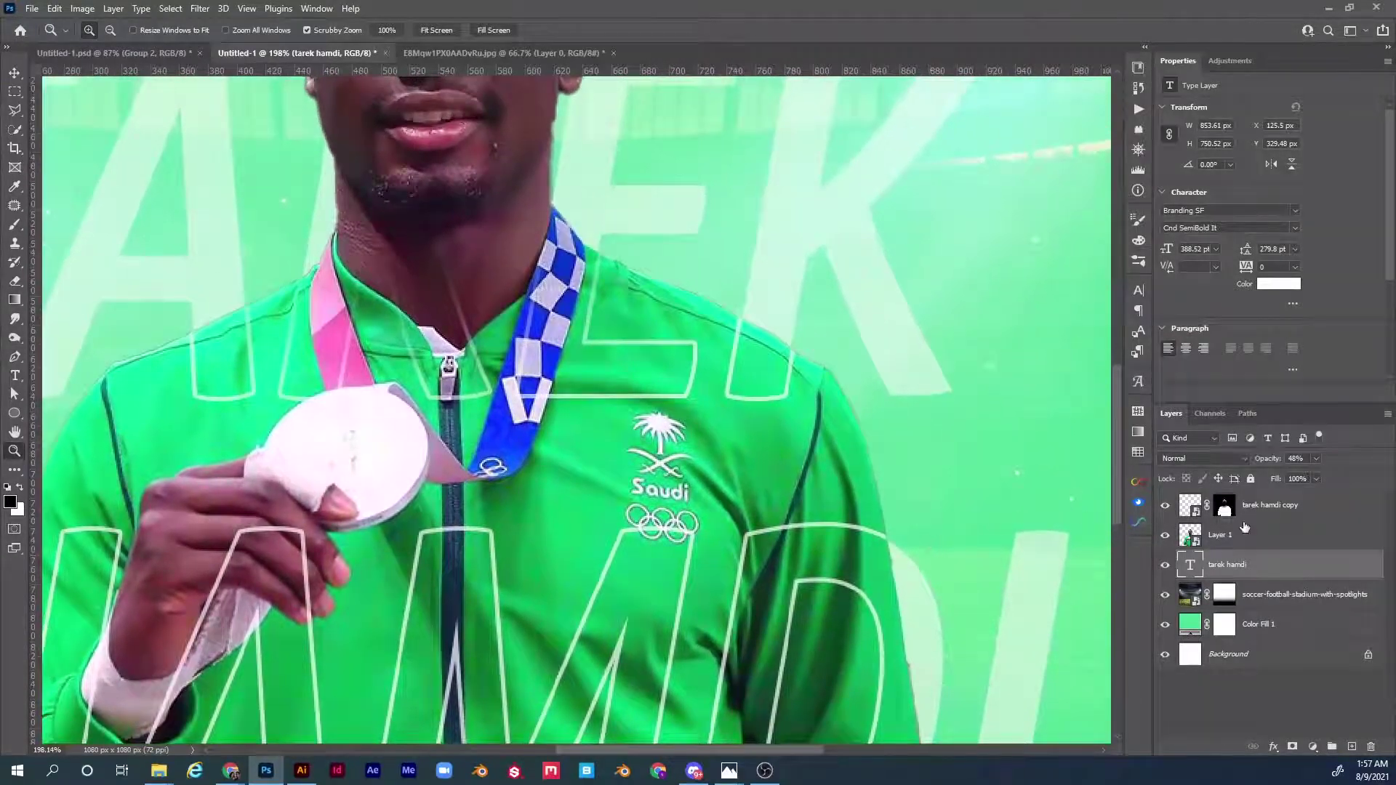
pyautogui.click(1224, 507)
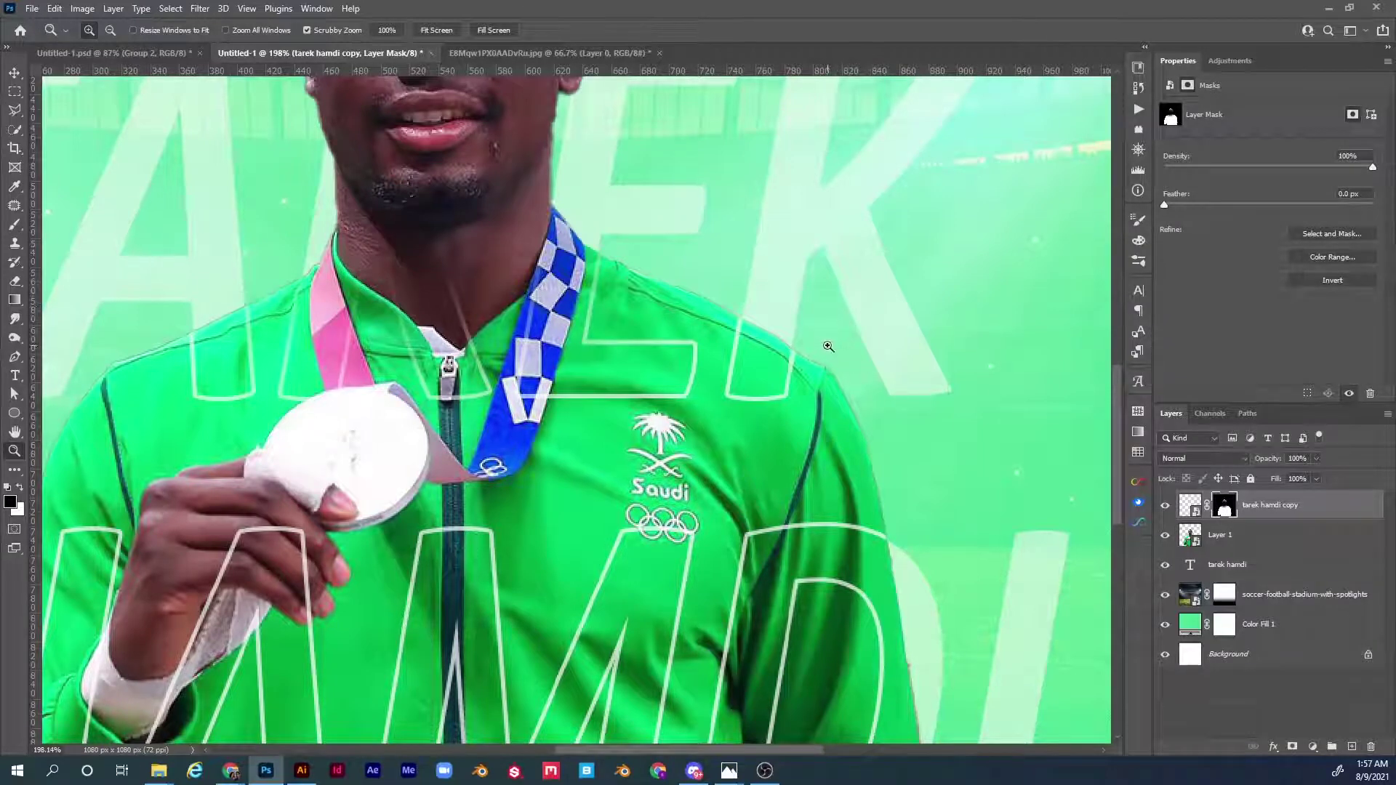
pyautogui.press('b')
pyautogui.rightClick(986, 273)
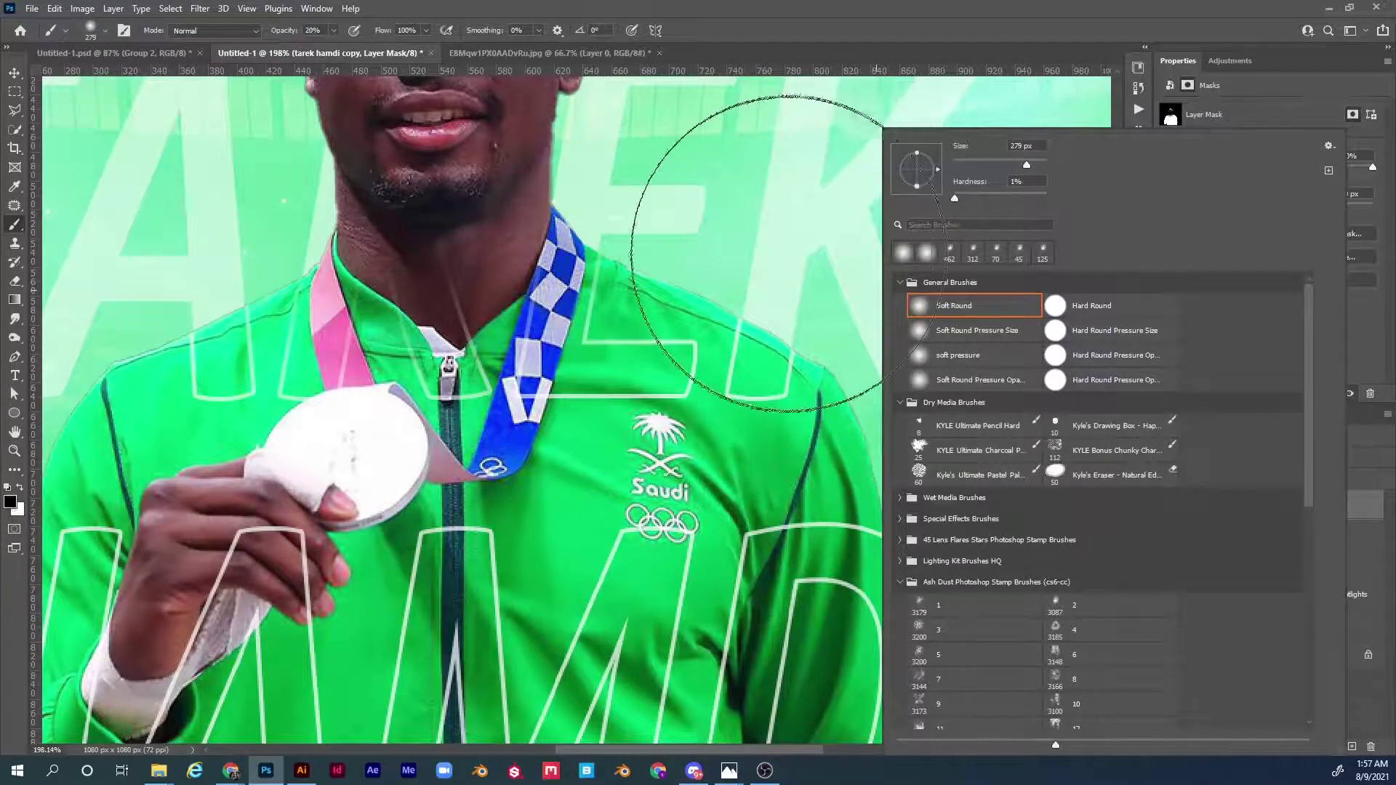
pyautogui.click(776, 255)
pyautogui.press('[')
pyautogui.press('[')
pyautogui.press('[')
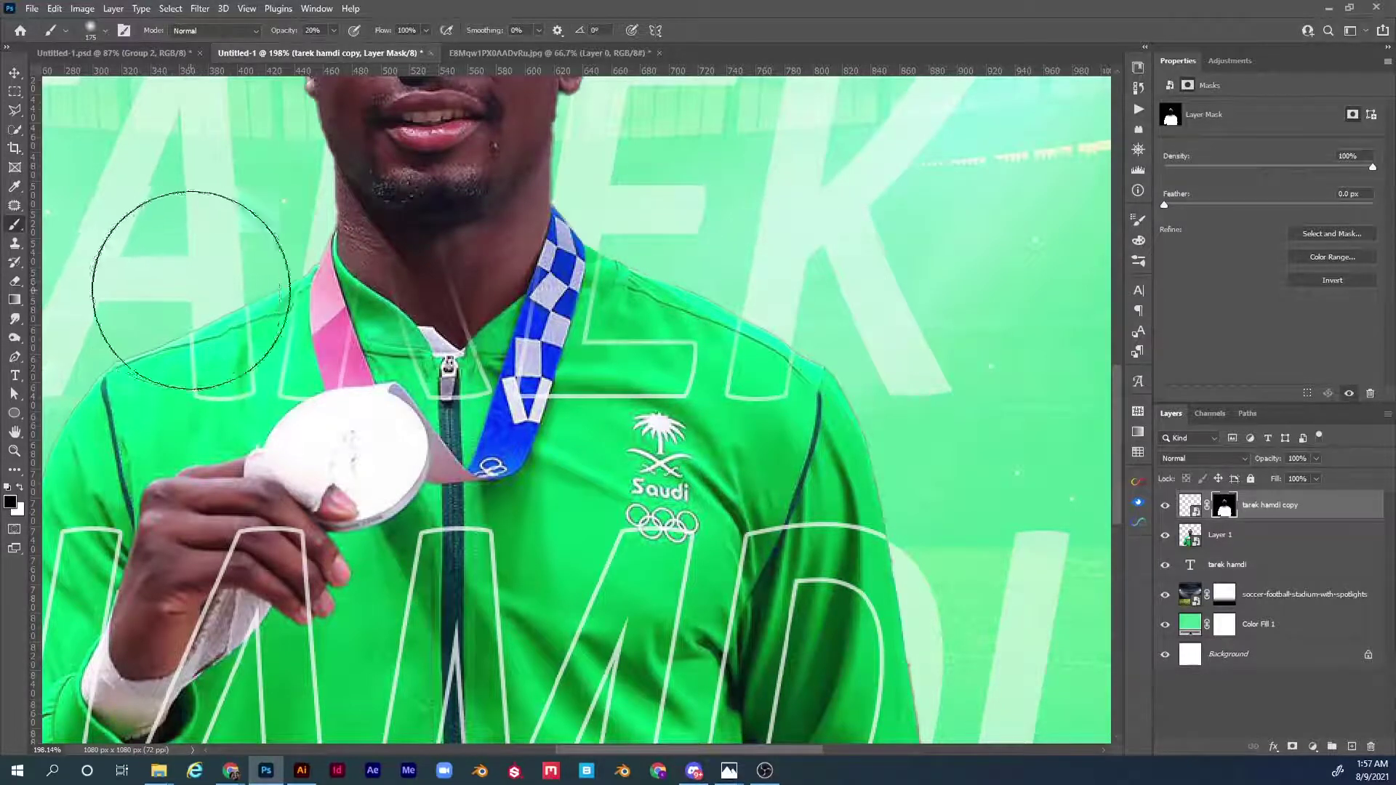
# - Check the outline around the jacket and sleeves, and try brushing the mask in black over the upper name line's first letters
pyautogui.moveTo(163, 283)
pyautogui.mouseDown()
pyautogui.moveTo(594, 192)
pyautogui.moveTo(684, 51)
pyautogui.mouseUp()
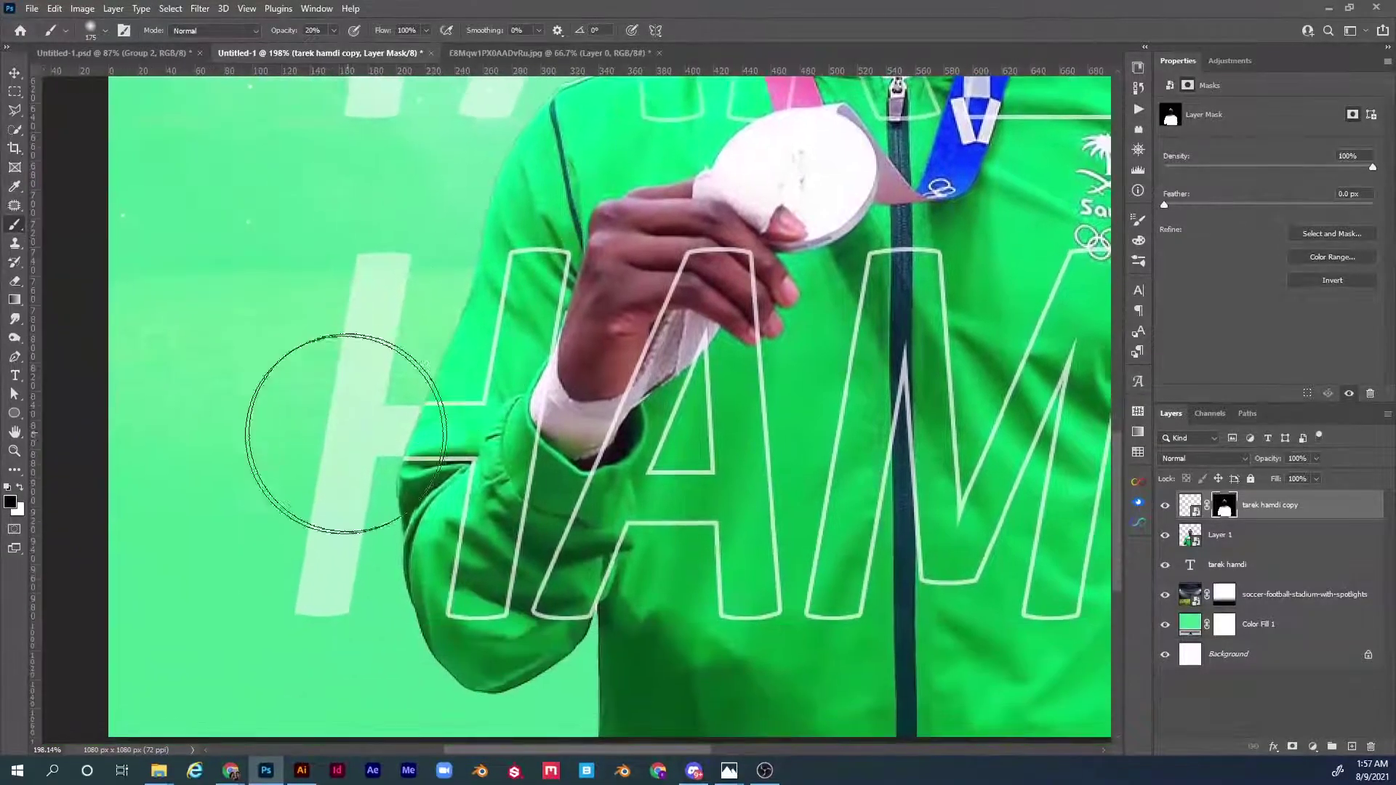
pyautogui.moveTo(916, 425); pyautogui.dragTo(291, 277)
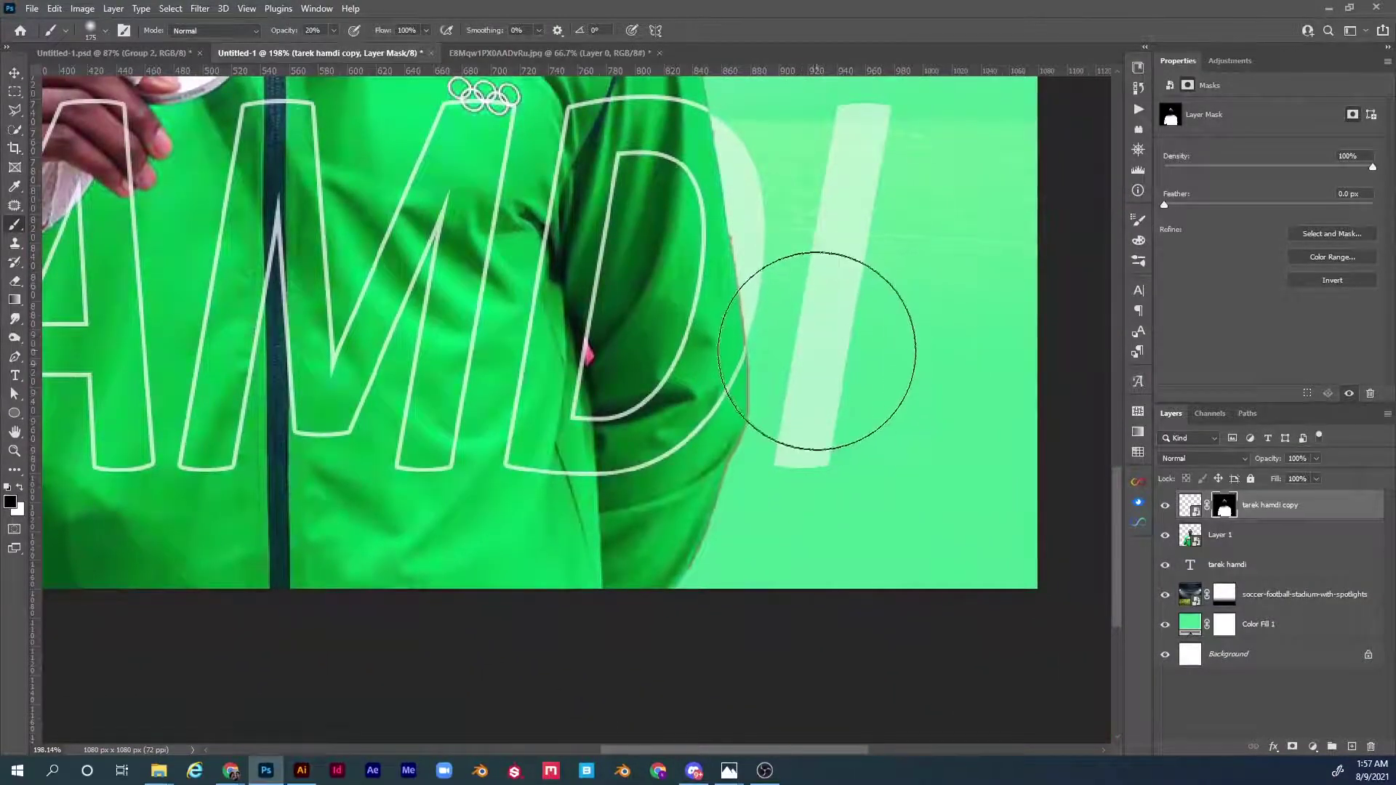
pyautogui.moveTo(814, 317); pyautogui.dragTo(802, 516)
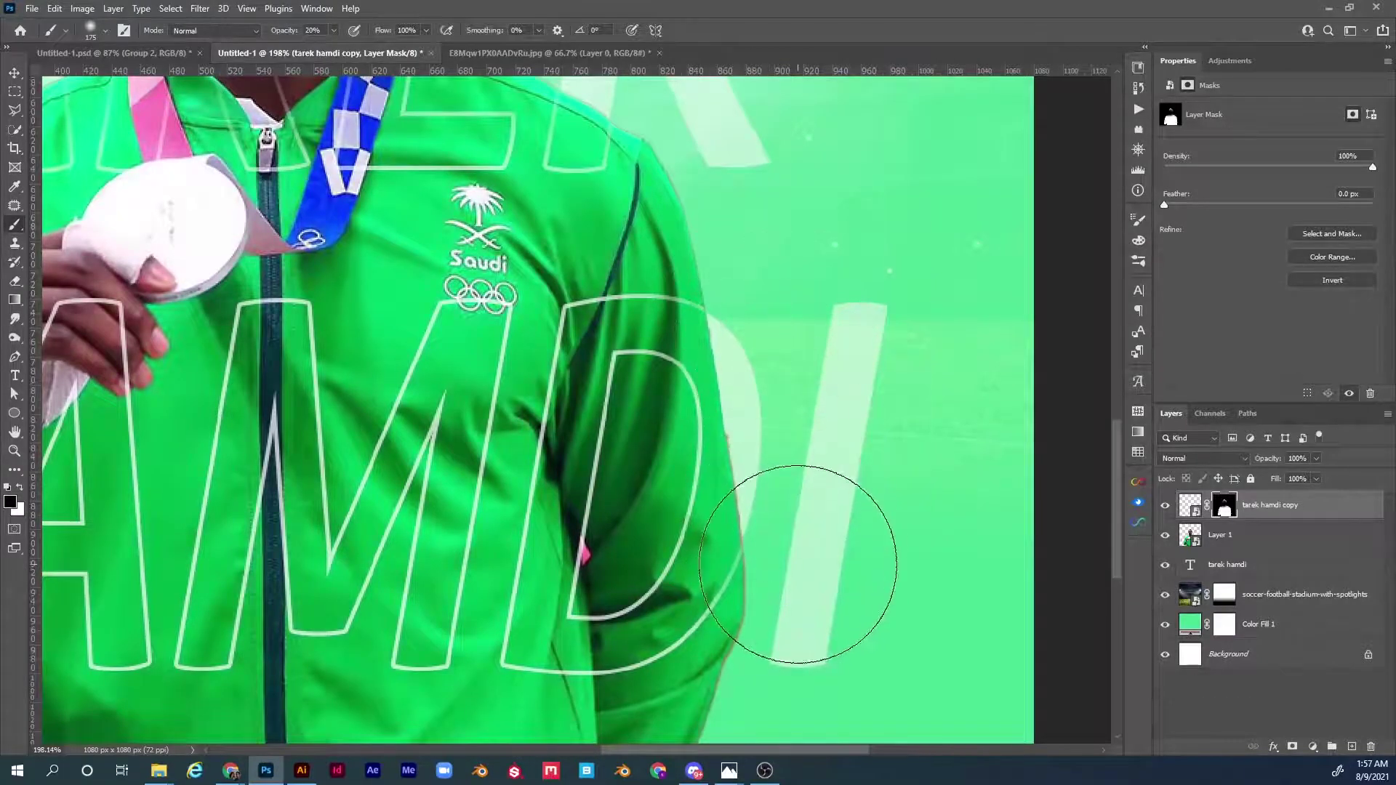
pyautogui.hotkey('ctrl', '0')
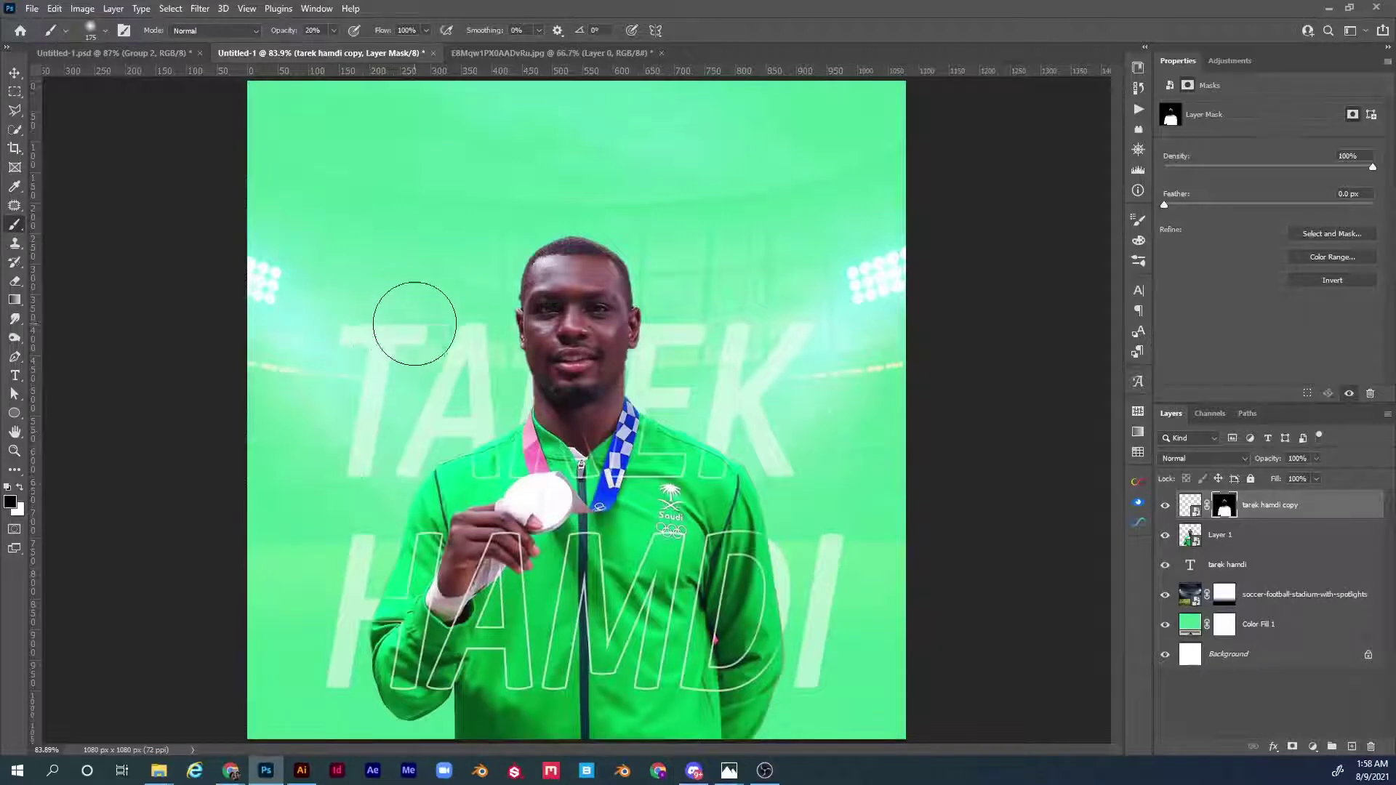
pyautogui.moveTo(415, 323)
pyautogui.mouseDown()
pyautogui.moveTo(388, 334)
pyautogui.moveTo(467, 330)
pyautogui.moveTo(427, 322)
pyautogui.moveTo(370, 395)
pyautogui.moveTo(484, 381)
pyautogui.mouseUp()
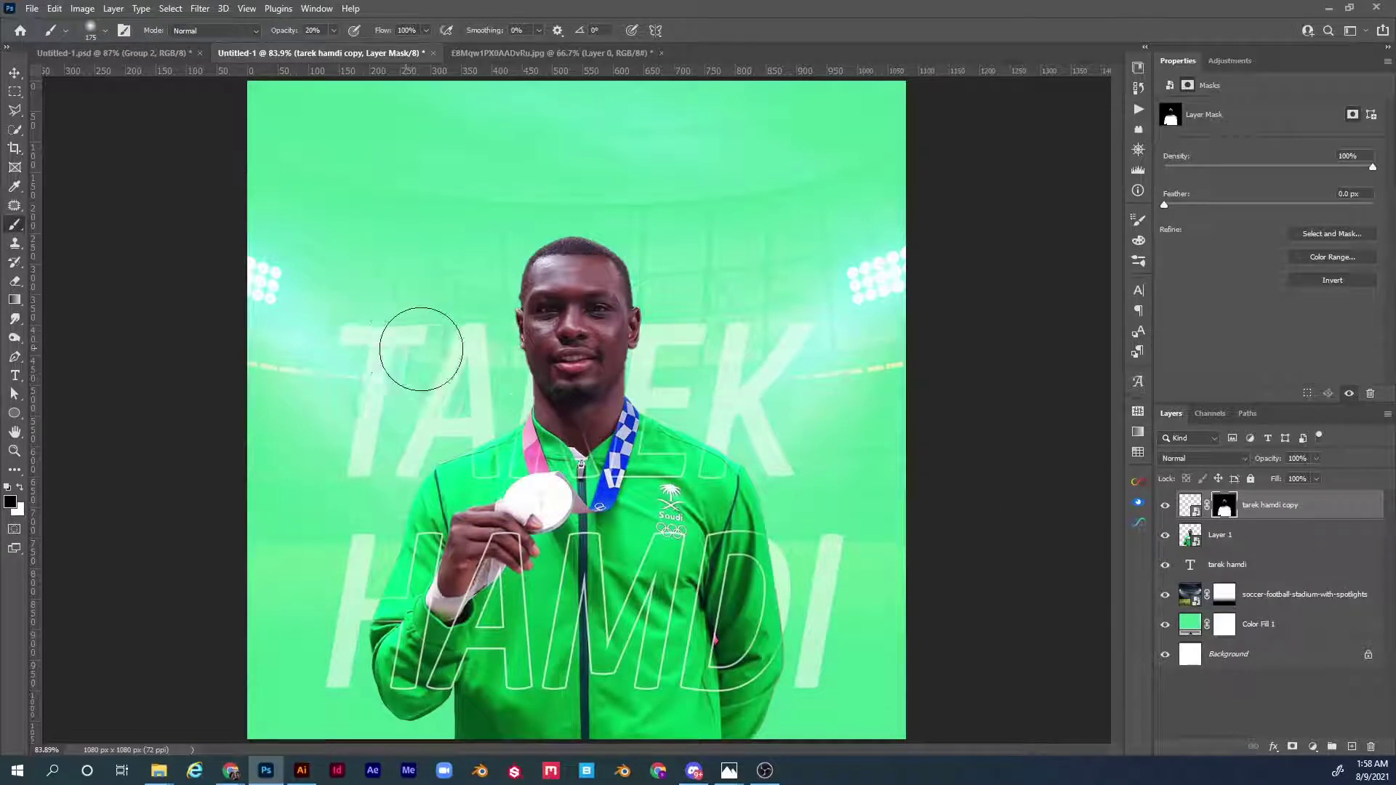
pyautogui.moveTo(400, 344)
pyautogui.mouseDown()
pyautogui.moveTo(436, 353)
pyautogui.moveTo(362, 343)
pyautogui.moveTo(437, 342)
pyautogui.mouseUp()
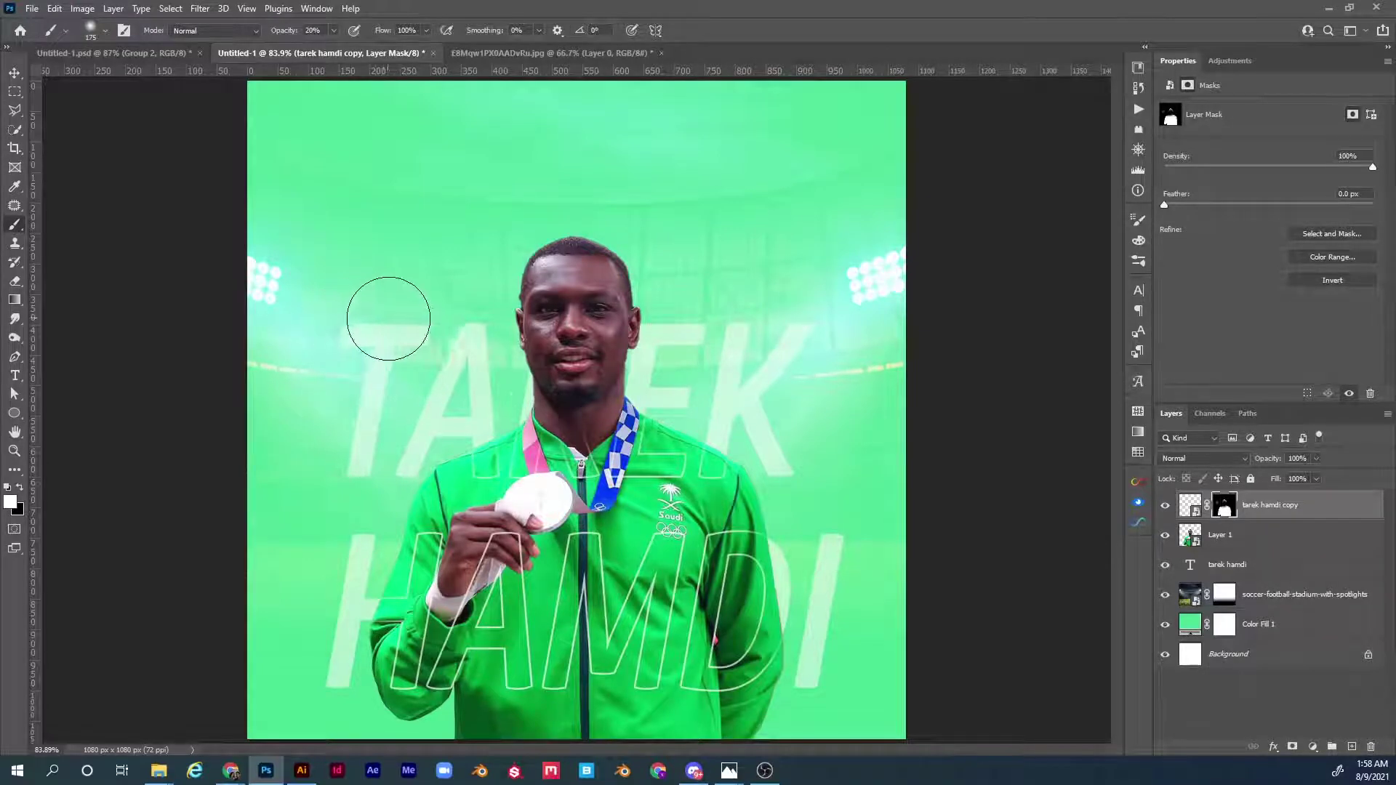
# - Paint white on the outline copy's mask with a 70 px brush at 20% opacity to softly reveal outline edges on the first letters
pyautogui.press('z')
pyautogui.moveTo(358, 321); pyautogui.dragTo(403, 327)
pyautogui.press('b')
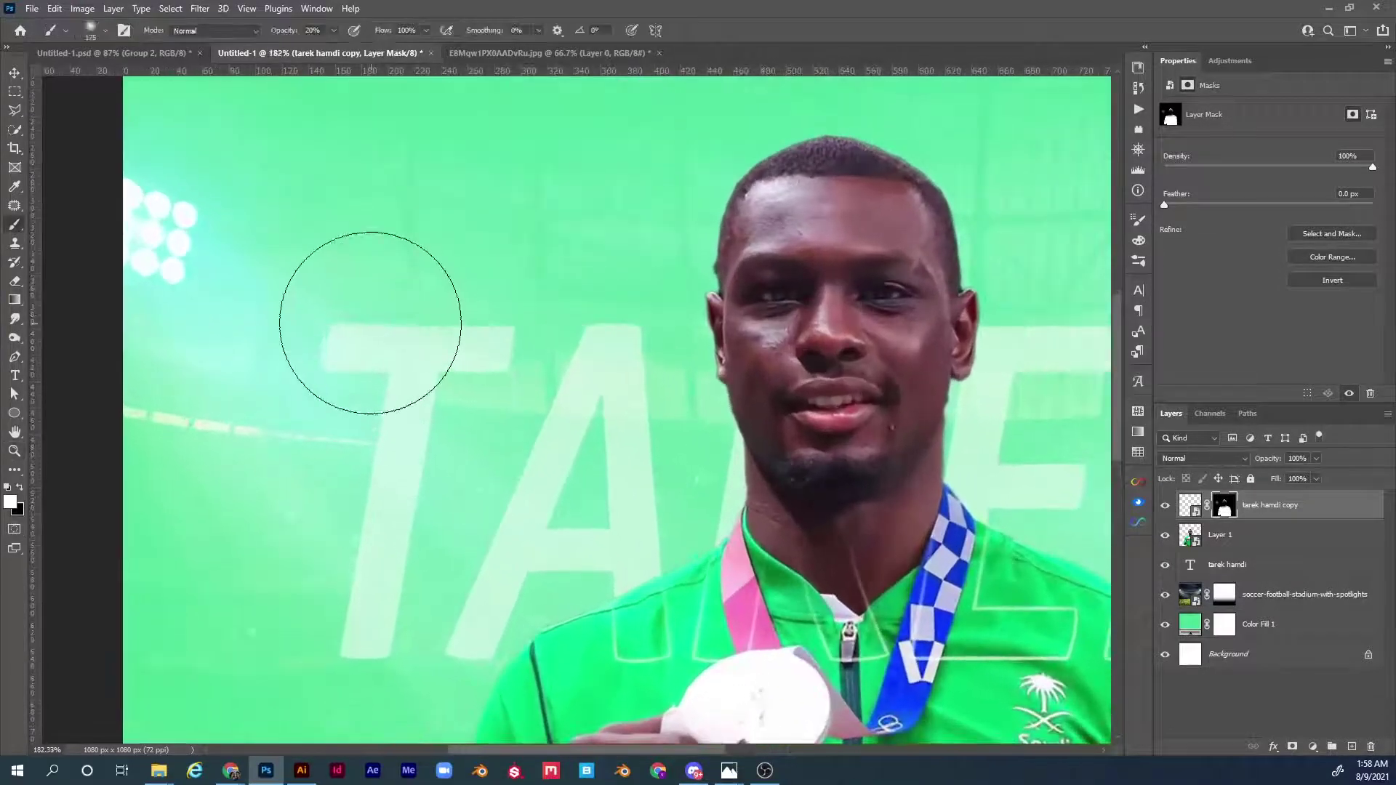
pyautogui.press('[')
pyautogui.press('[')
pyautogui.press('[')
pyautogui.press('[')
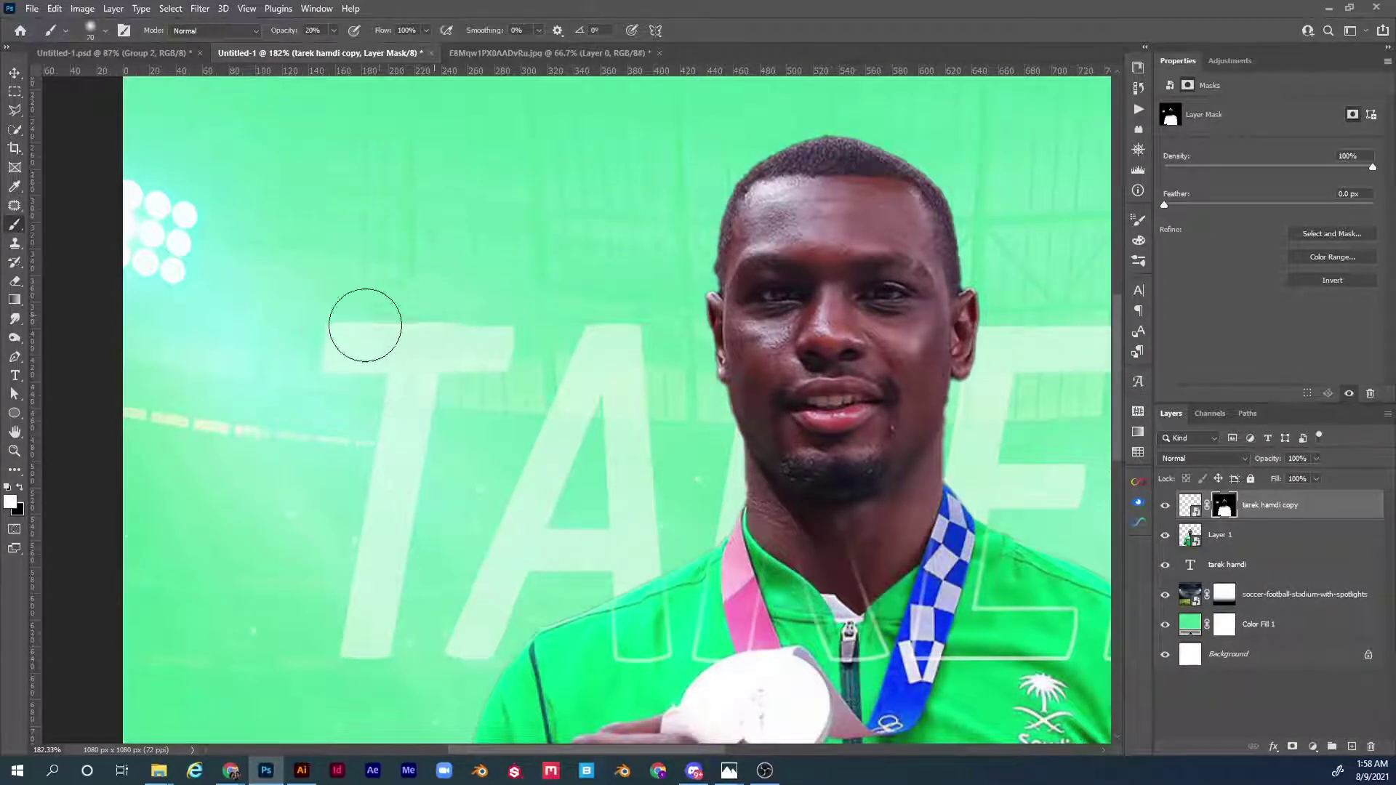
pyautogui.press('x')
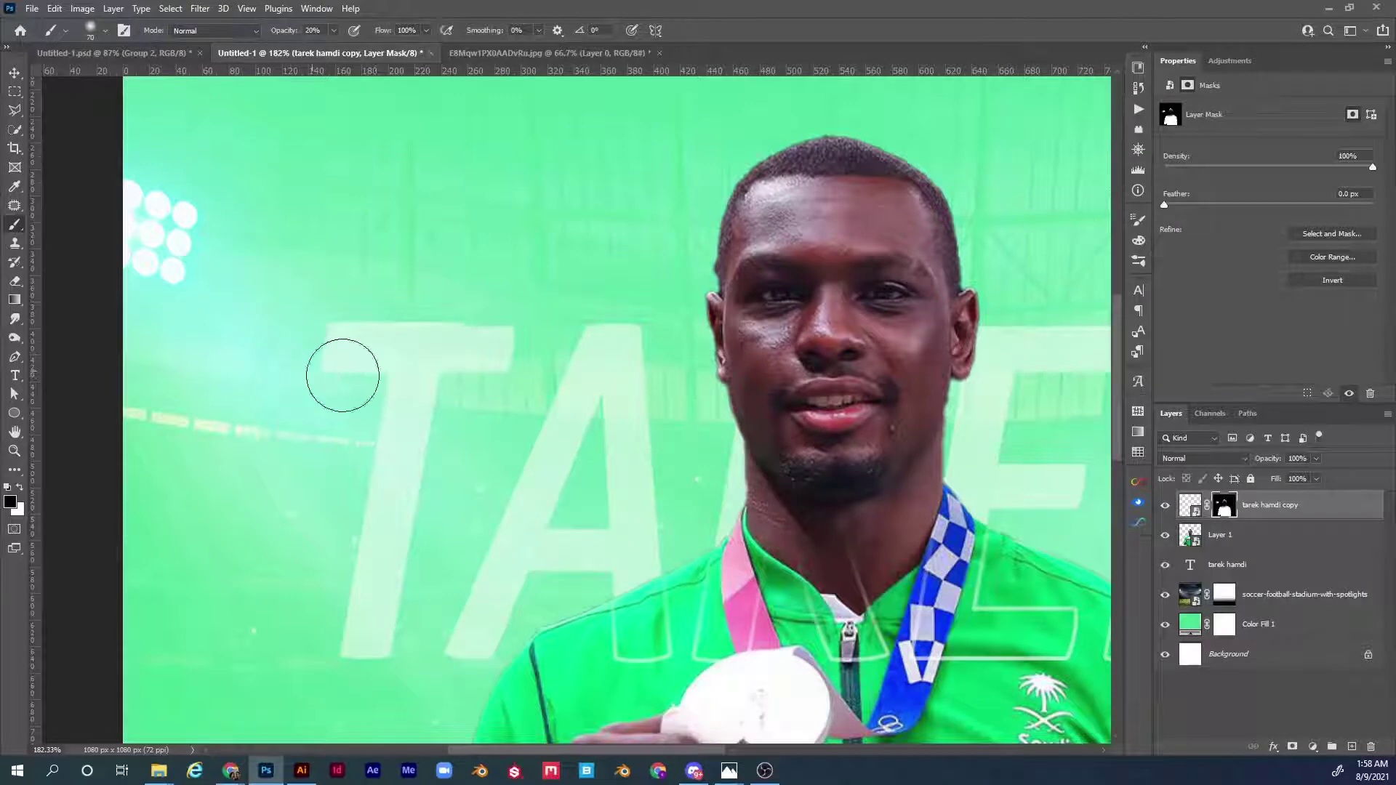
pyautogui.press('x')
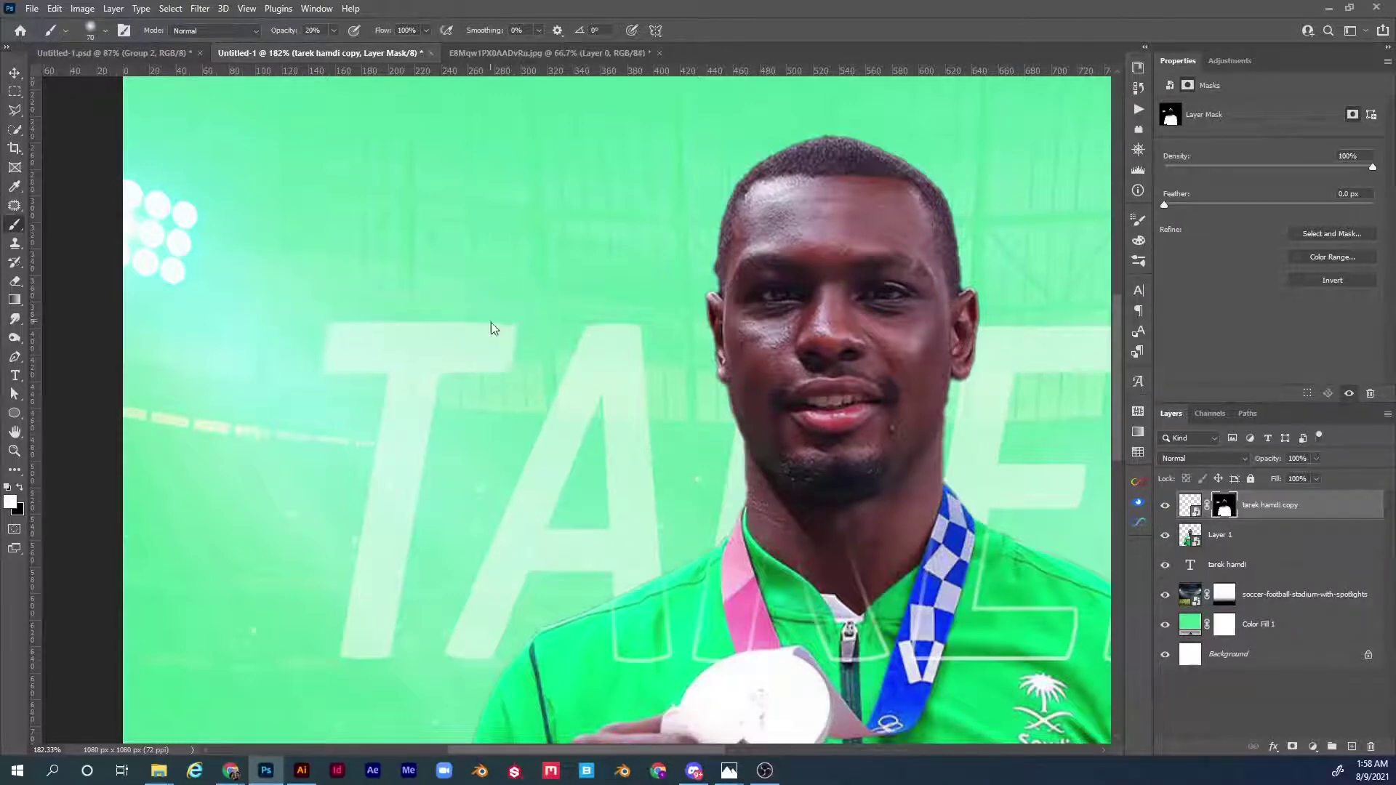
pyautogui.moveTo(495, 369); pyautogui.dragTo(444, 144)
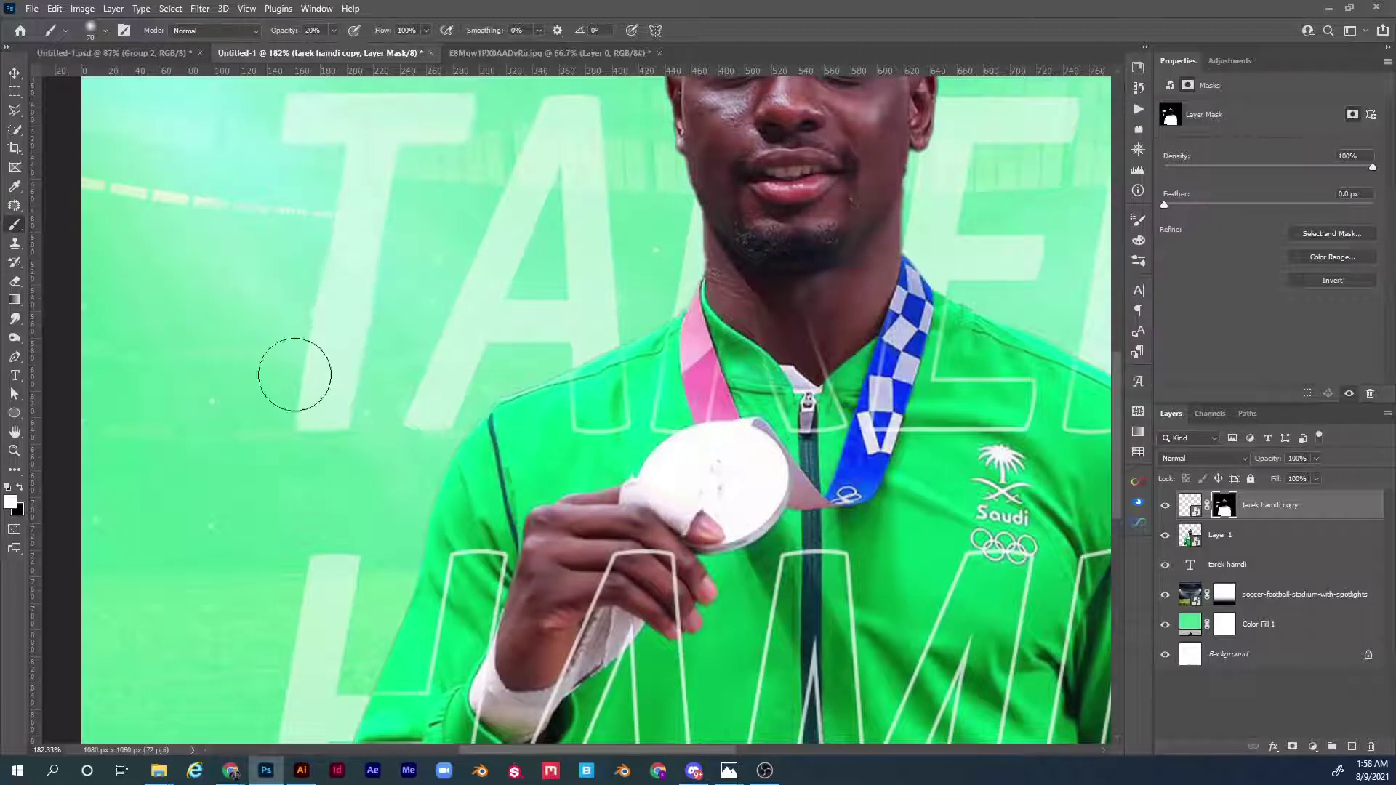
pyautogui.moveTo(491, 267); pyautogui.dragTo(338, 448)
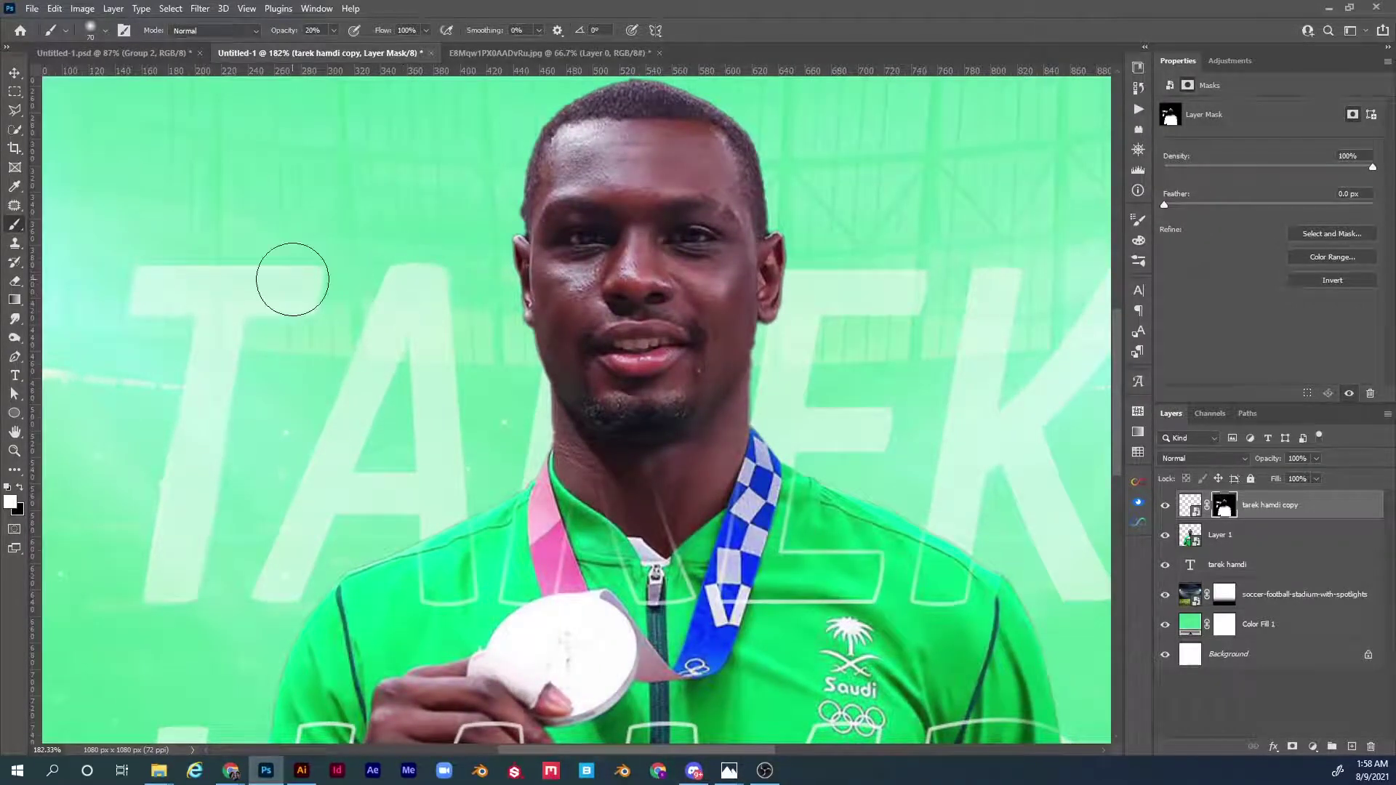
pyautogui.hotkey('ctrl', '0')
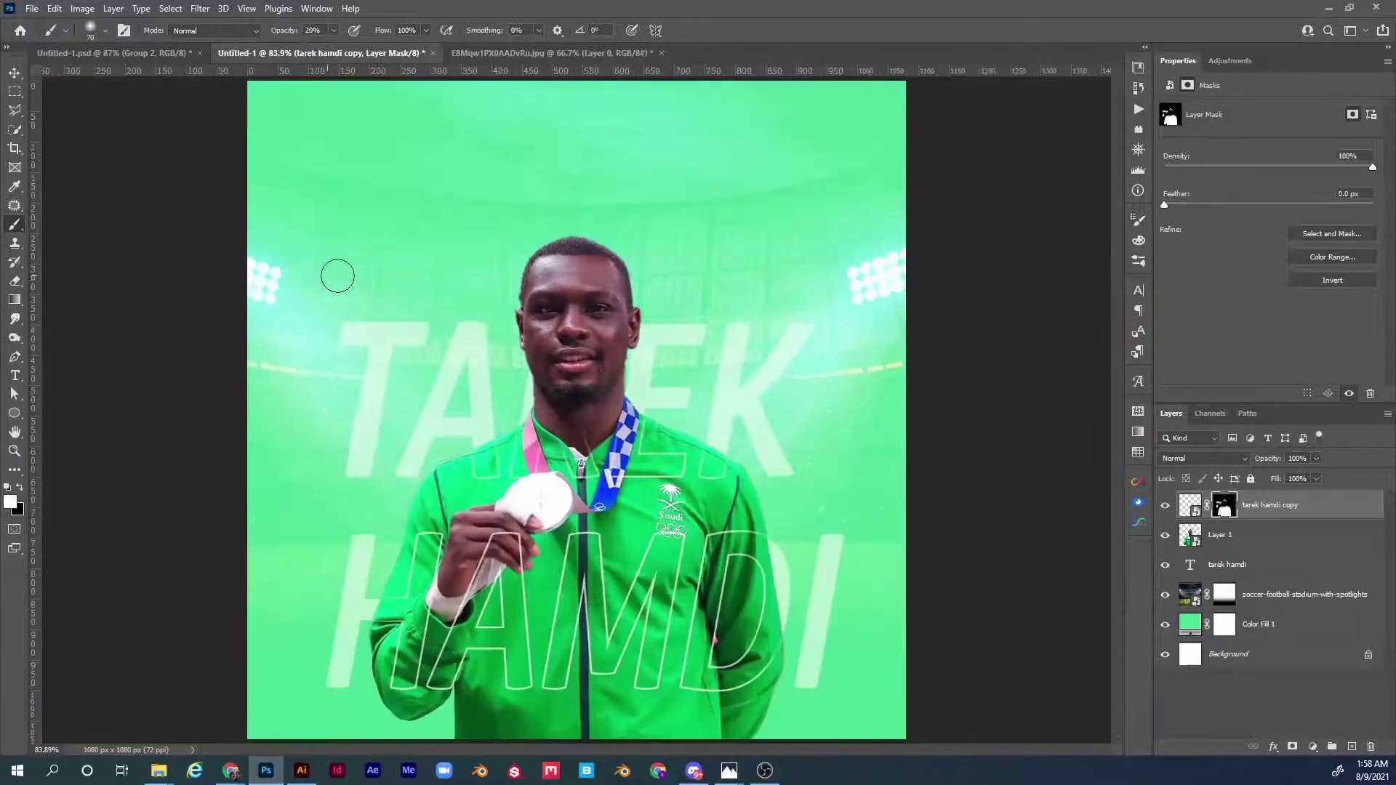
# - Brush white on the same mask at 20% opacity to reveal parts of the outline on the last letters of both name lines
pyautogui.press('z')
pyautogui.moveTo(390, 321); pyautogui.dragTo(979, 403)
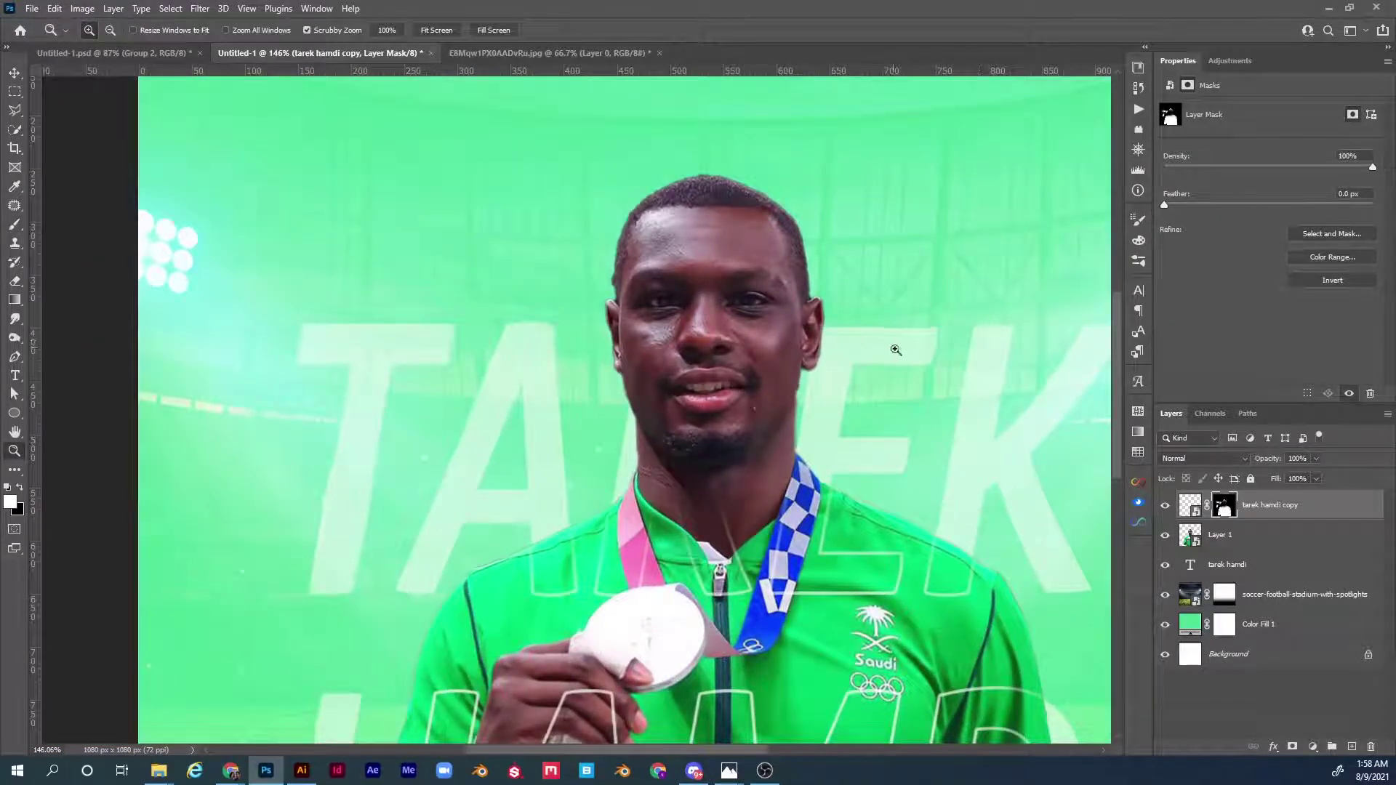
pyautogui.moveTo(896, 350); pyautogui.dragTo(704, 350)
pyautogui.press('b')
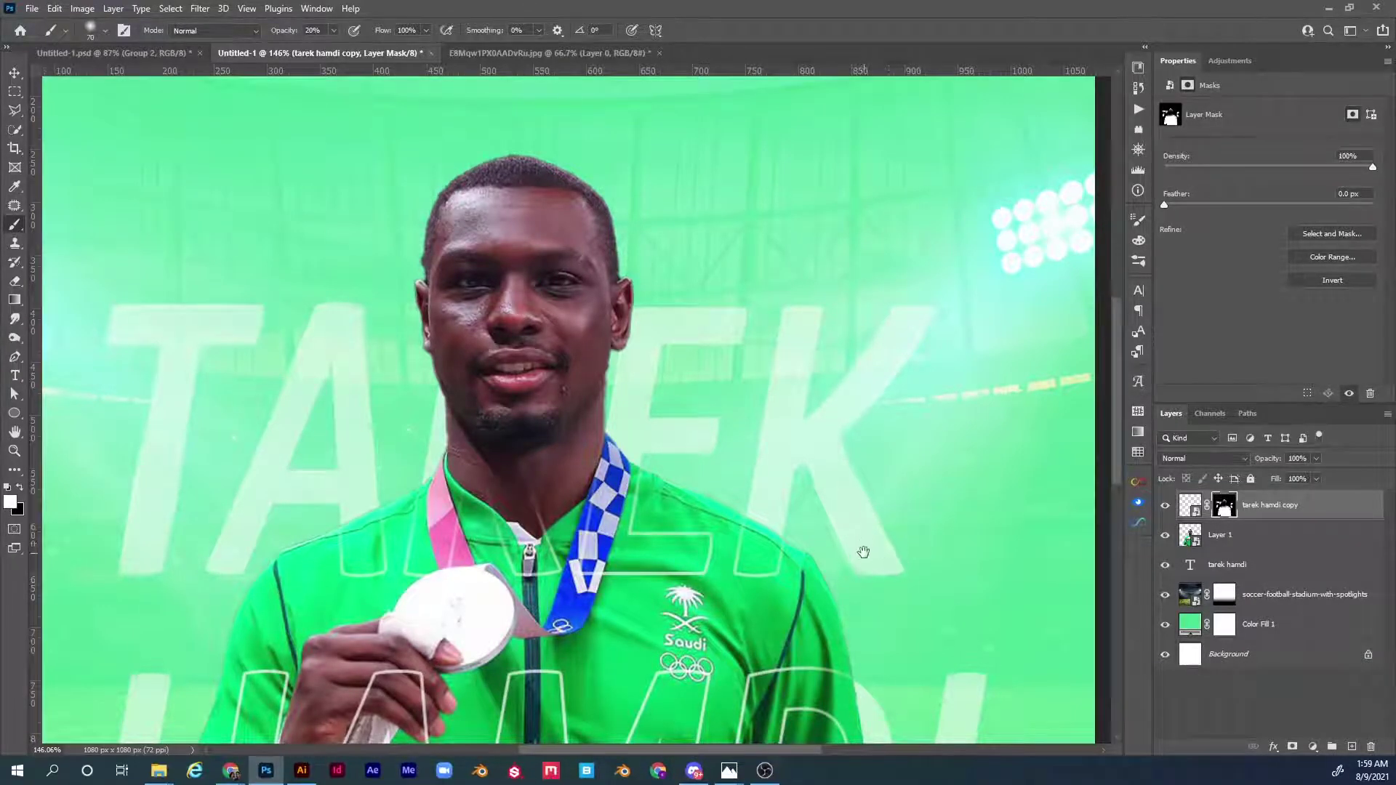
pyautogui.moveTo(863, 552); pyautogui.dragTo(800, 358)
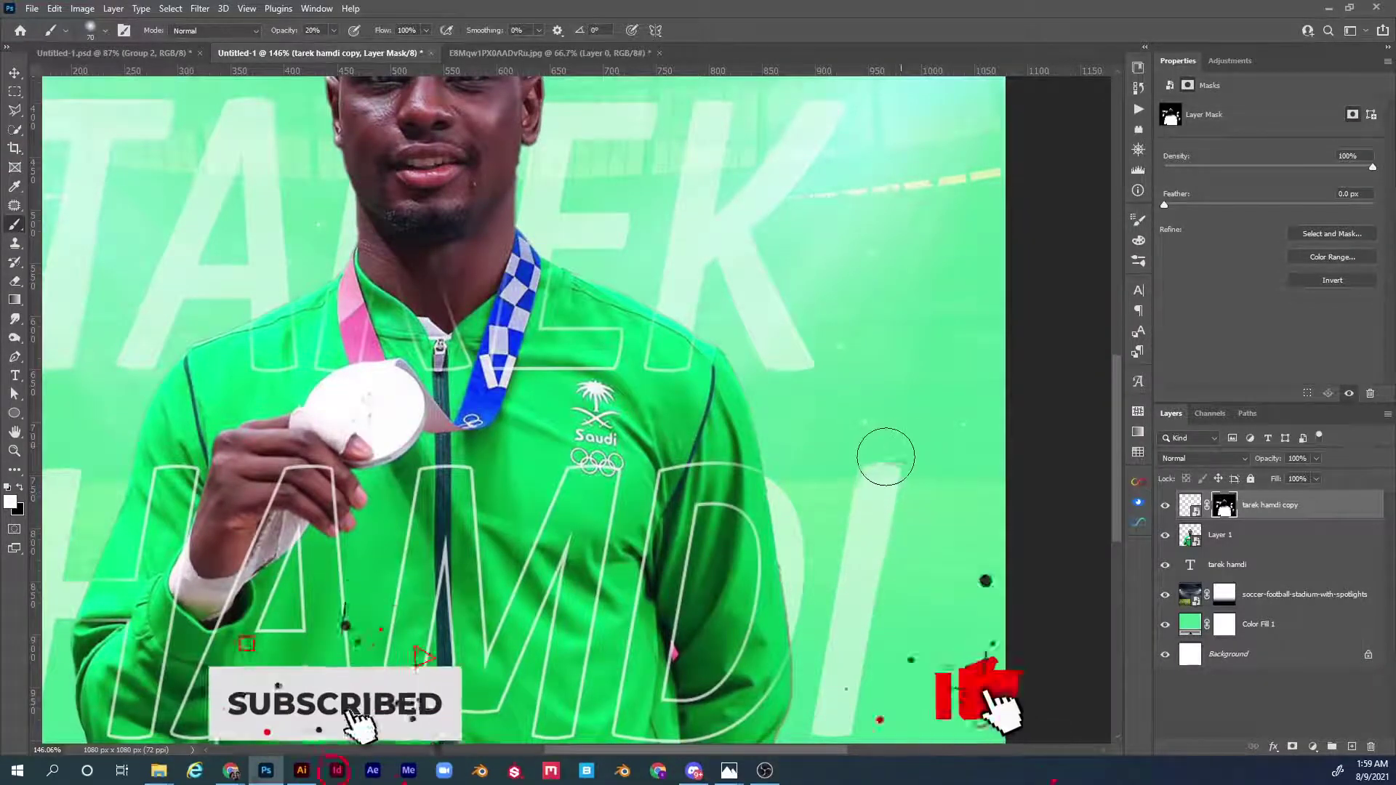
pyautogui.moveTo(851, 720); pyautogui.dragTo(850, 489)
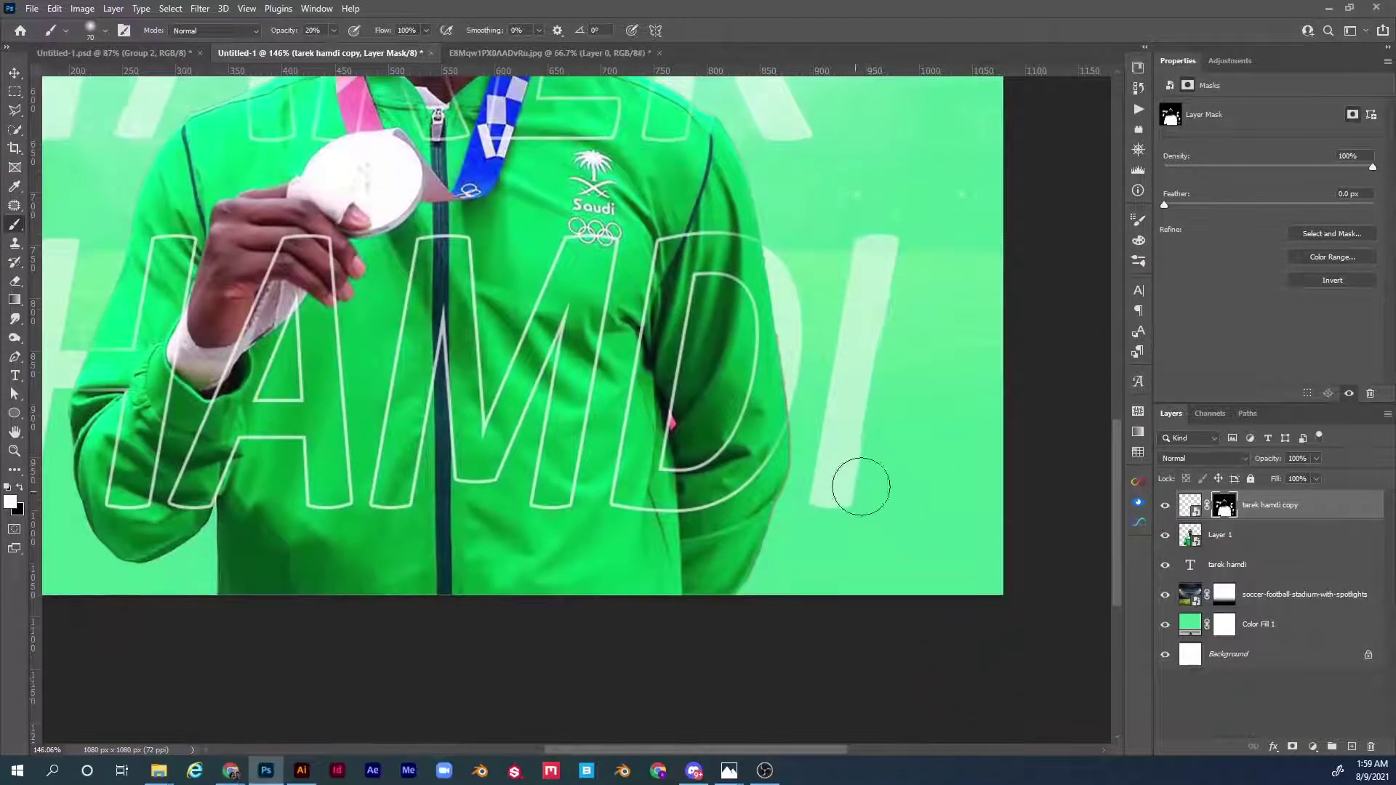
# - Paint white at 100% opacity on the outline copy's mask, enlarging the brush to 90 px, to refine the name letters beyond the athlete's silhouette
pyautogui.moveTo(285, 35); pyautogui.dragTo(363, 37)
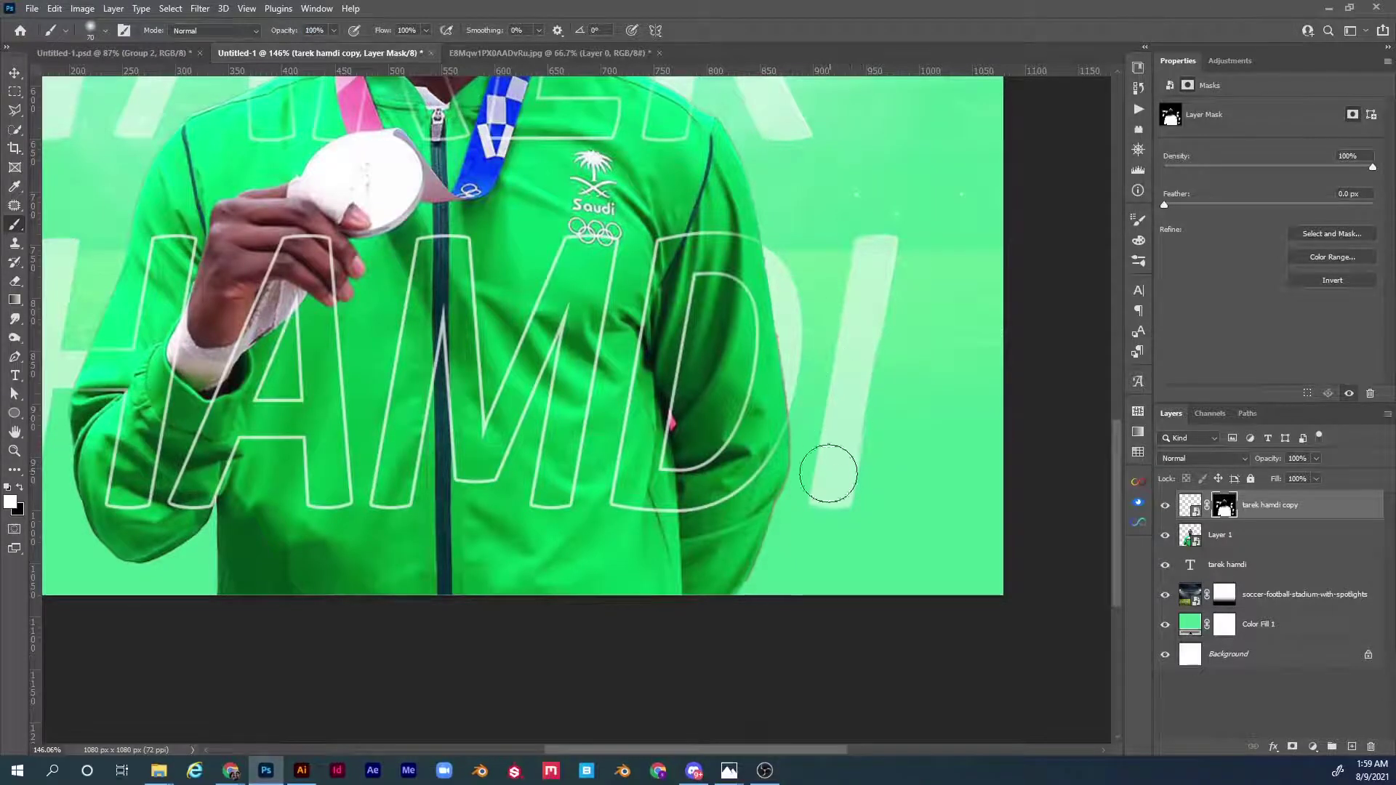
pyautogui.moveTo(916, 224); pyautogui.dragTo(831, 405)
pyautogui.moveTo(759, 289); pyautogui.dragTo(631, 551)
pyautogui.moveTo(516, 459); pyautogui.dragTo(729, 578)
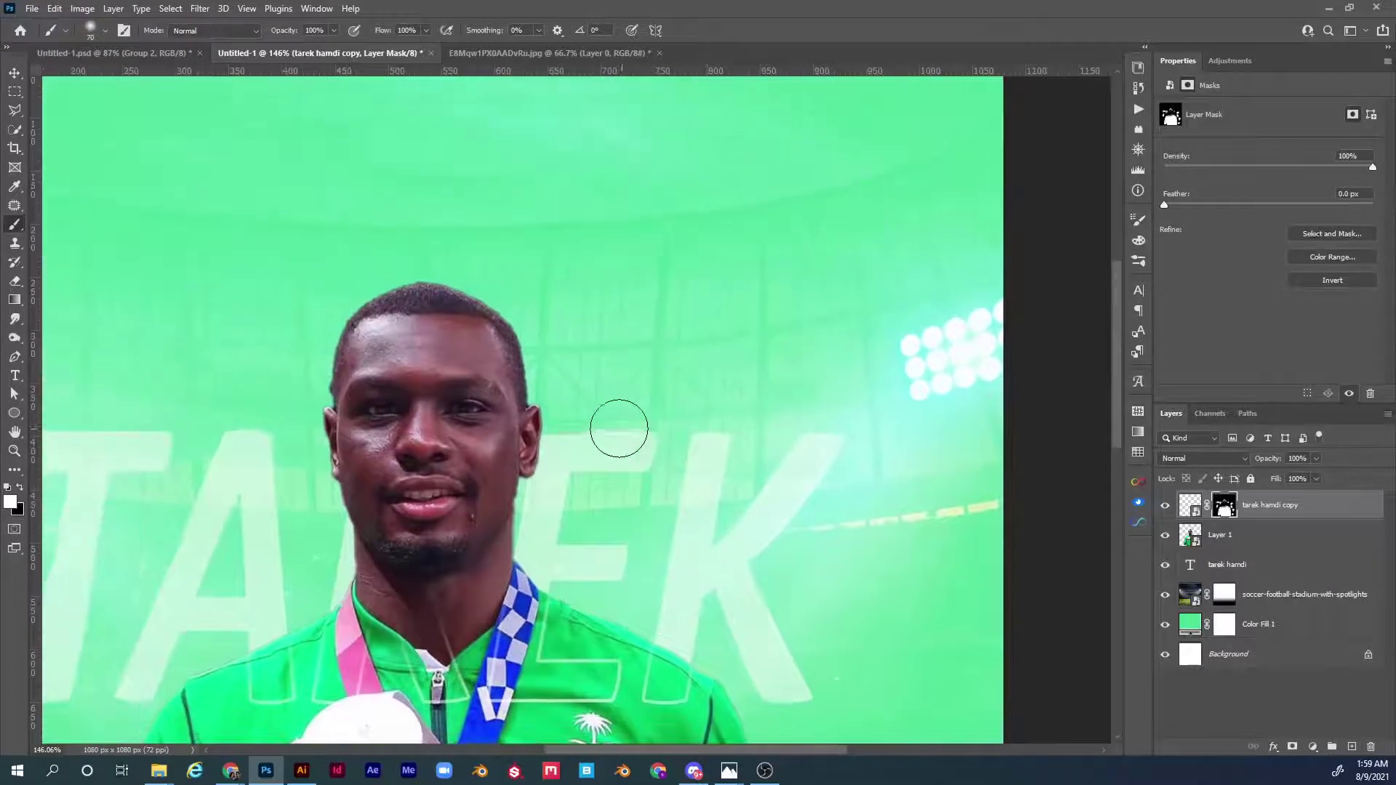
pyautogui.moveTo(603, 426); pyautogui.dragTo(882, 404)
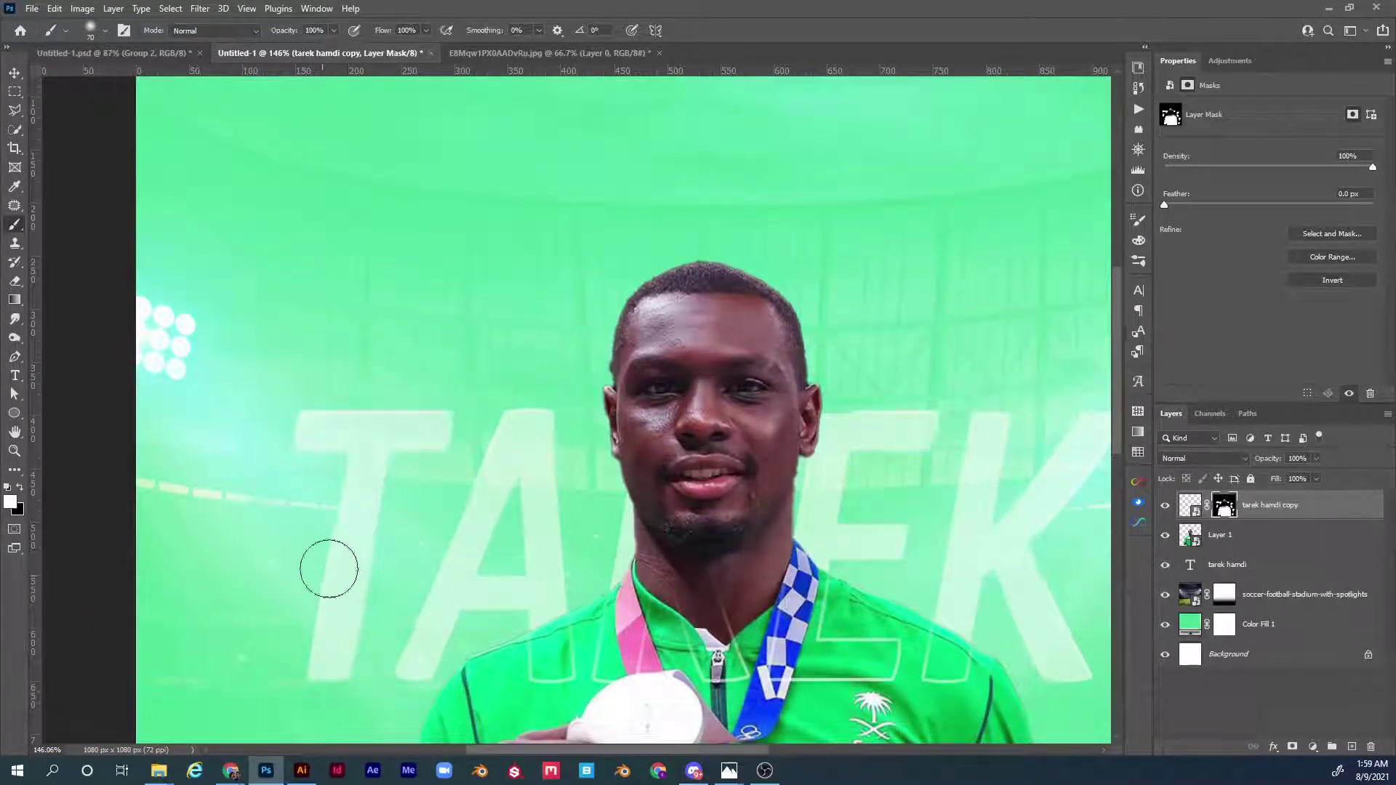
pyautogui.moveTo(421, 604); pyautogui.dragTo(449, 371)
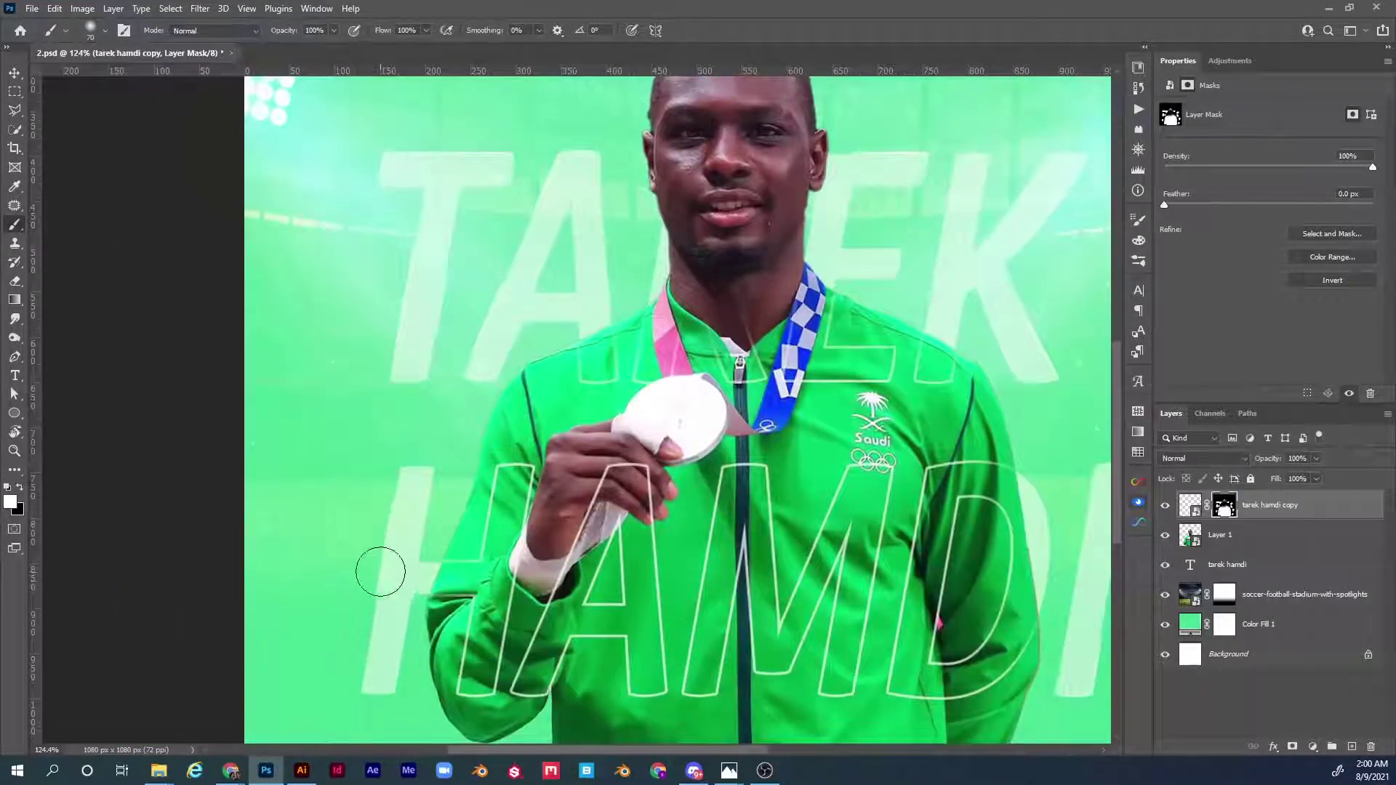
pyautogui.press(']')
pyautogui.press(']')
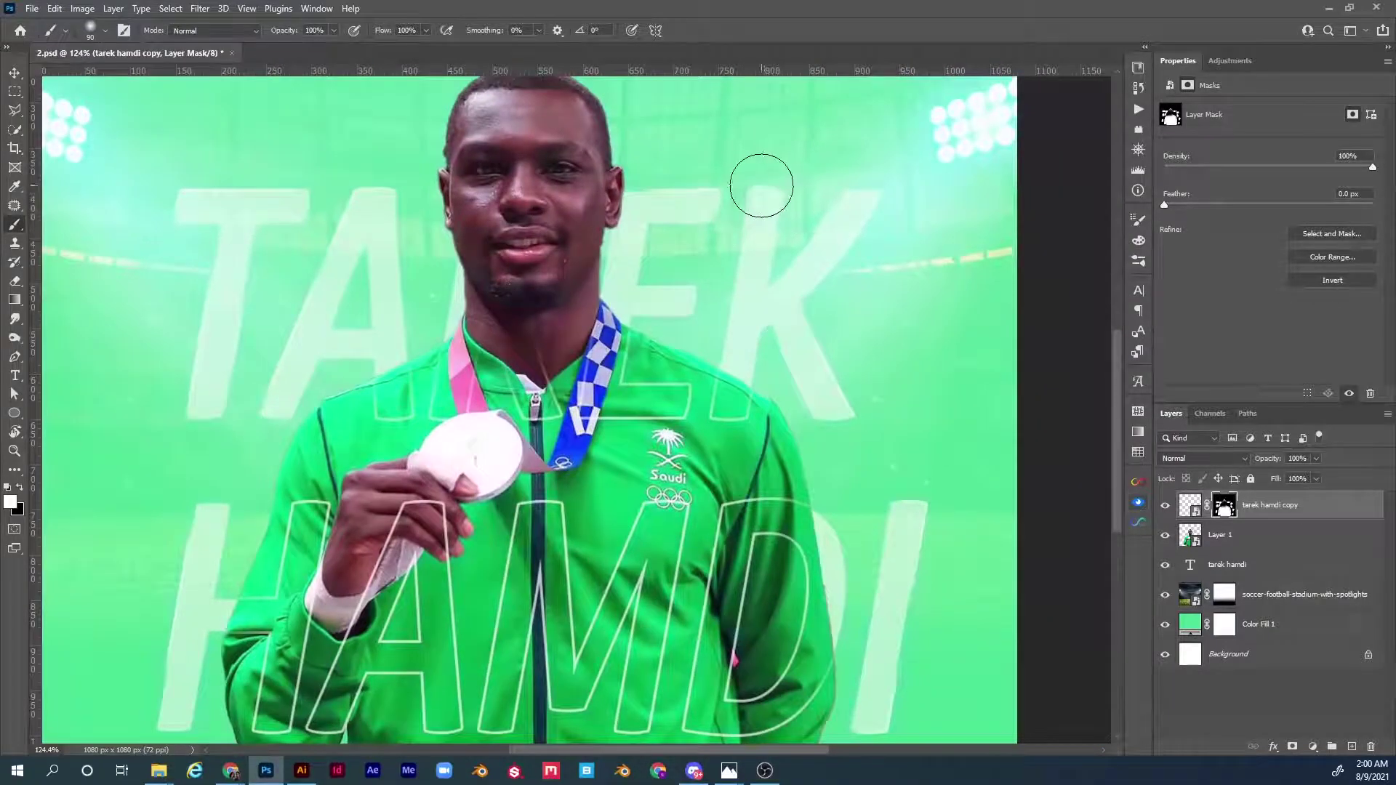
pyautogui.hotkey('ctrl', '0')
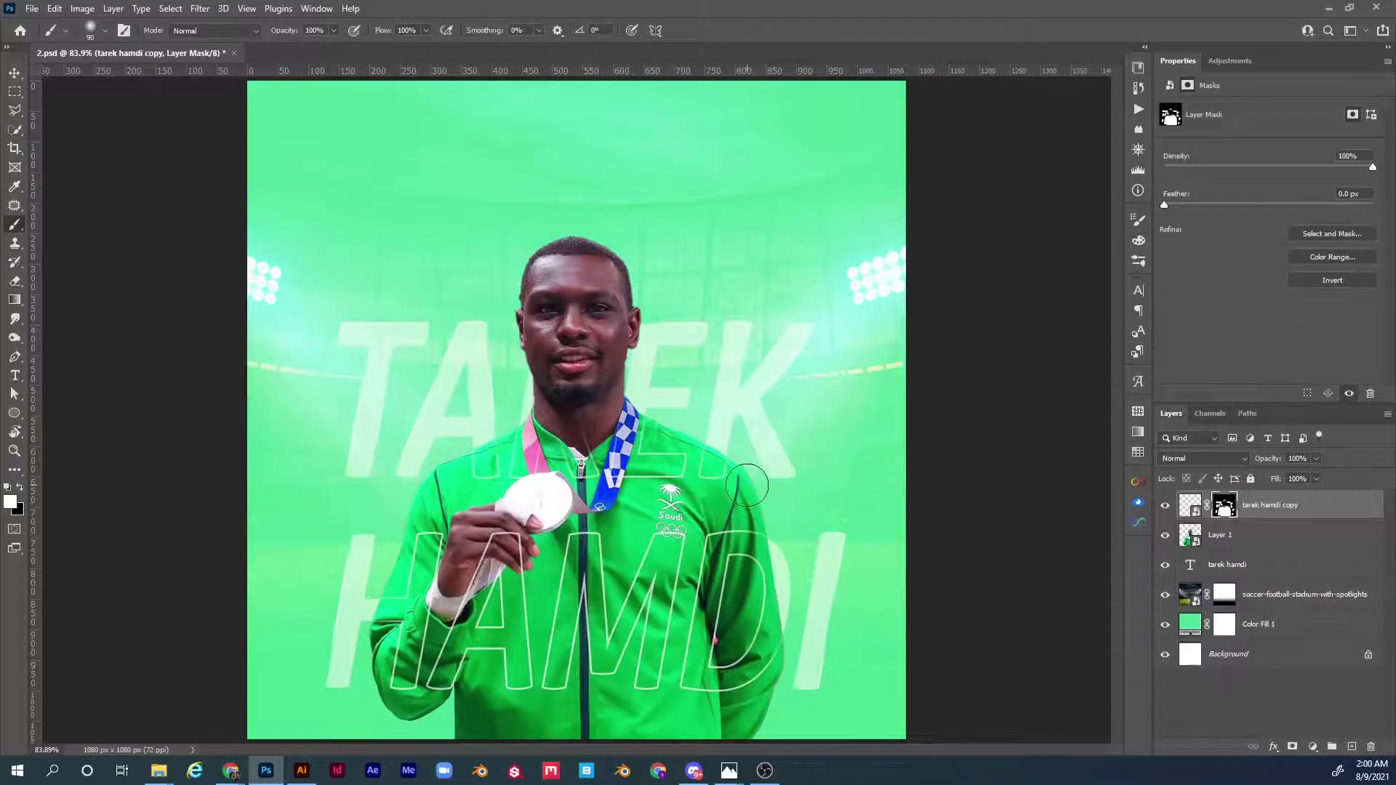
# - Examine the masked outline lettering up close around the hand, chest and sleeves, and then the whole poster
pyautogui.press('z')
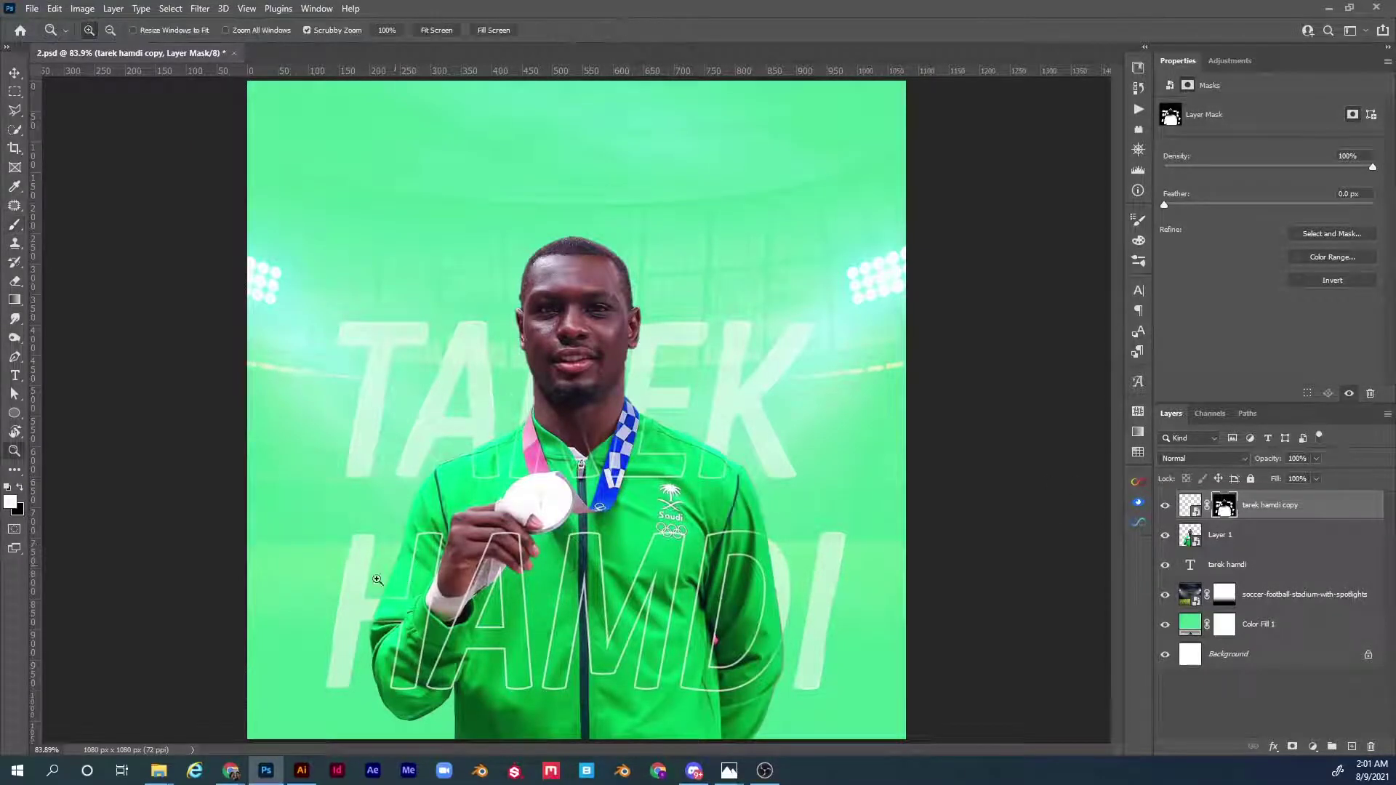
pyautogui.moveTo(350, 598); pyautogui.dragTo(430, 522)
pyautogui.moveTo(455, 429); pyautogui.dragTo(401, 641)
pyautogui.moveTo(556, 555); pyautogui.dragTo(313, 480)
pyautogui.moveTo(810, 579); pyautogui.dragTo(365, 467)
pyautogui.moveTo(616, 533); pyautogui.dragTo(613, 430)
pyautogui.moveTo(525, 532); pyautogui.dragTo(573, 469)
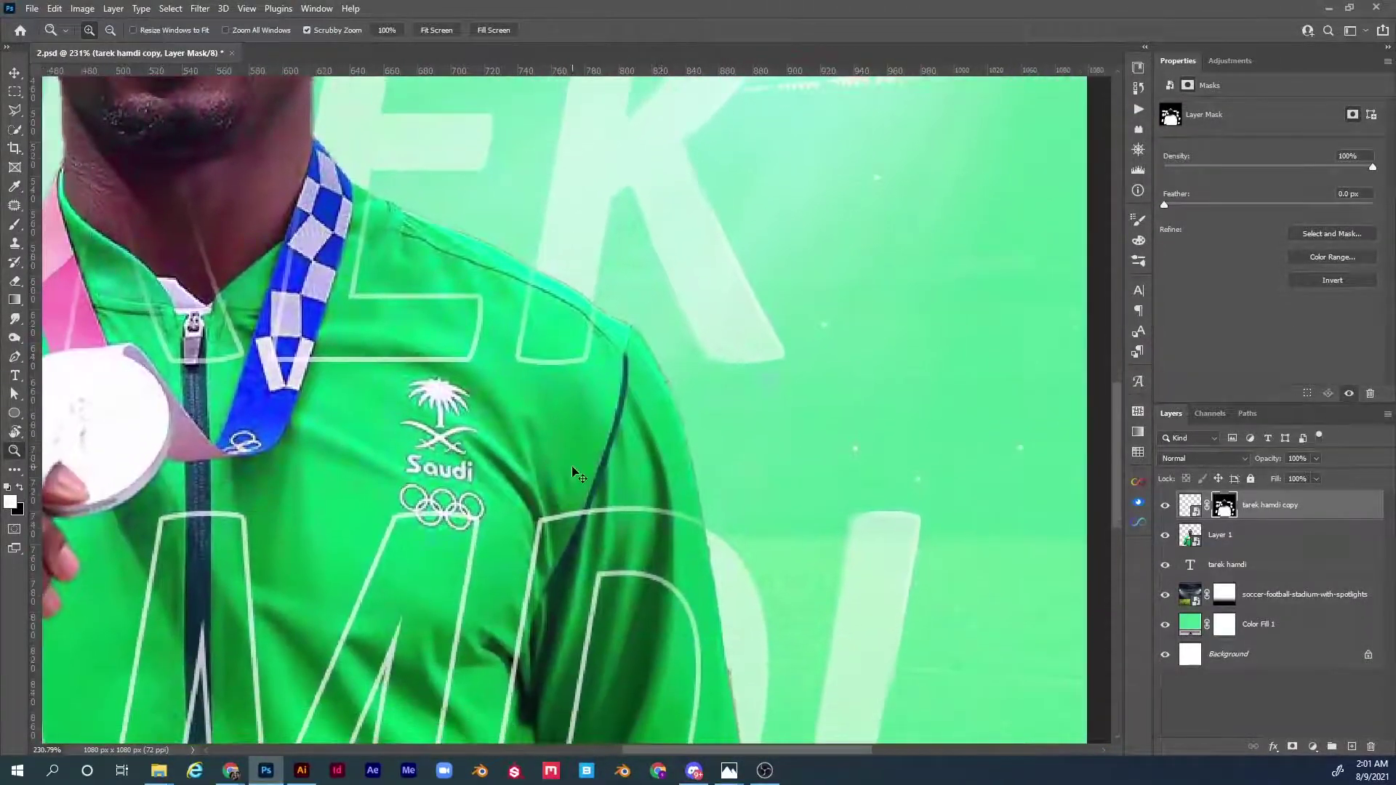
pyautogui.hotkey('ctrl', '0')
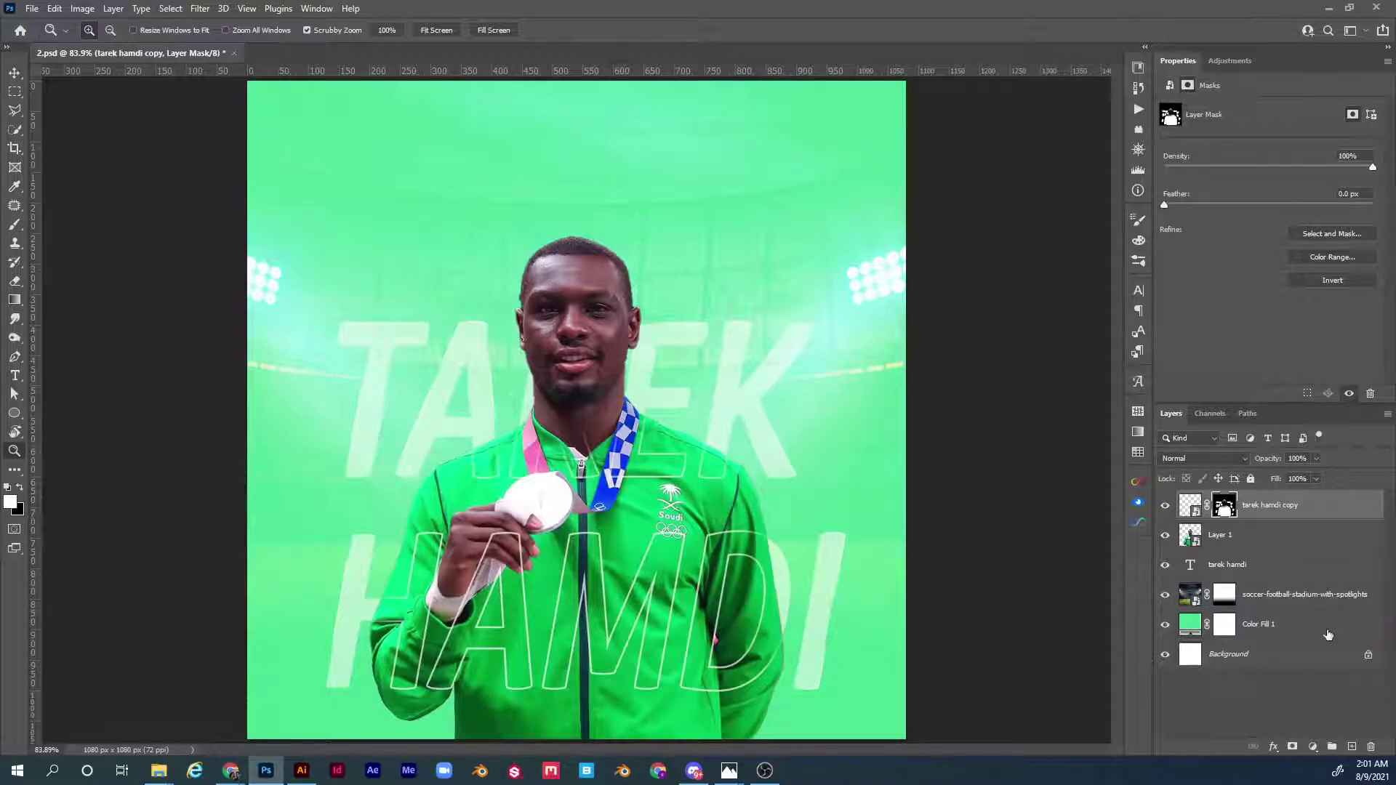
# - Add a new layer above the stadium image and fill it with a black-to-white linear gradient from the canvas's lower-left to upper-right corner
pyautogui.click(1329, 603)
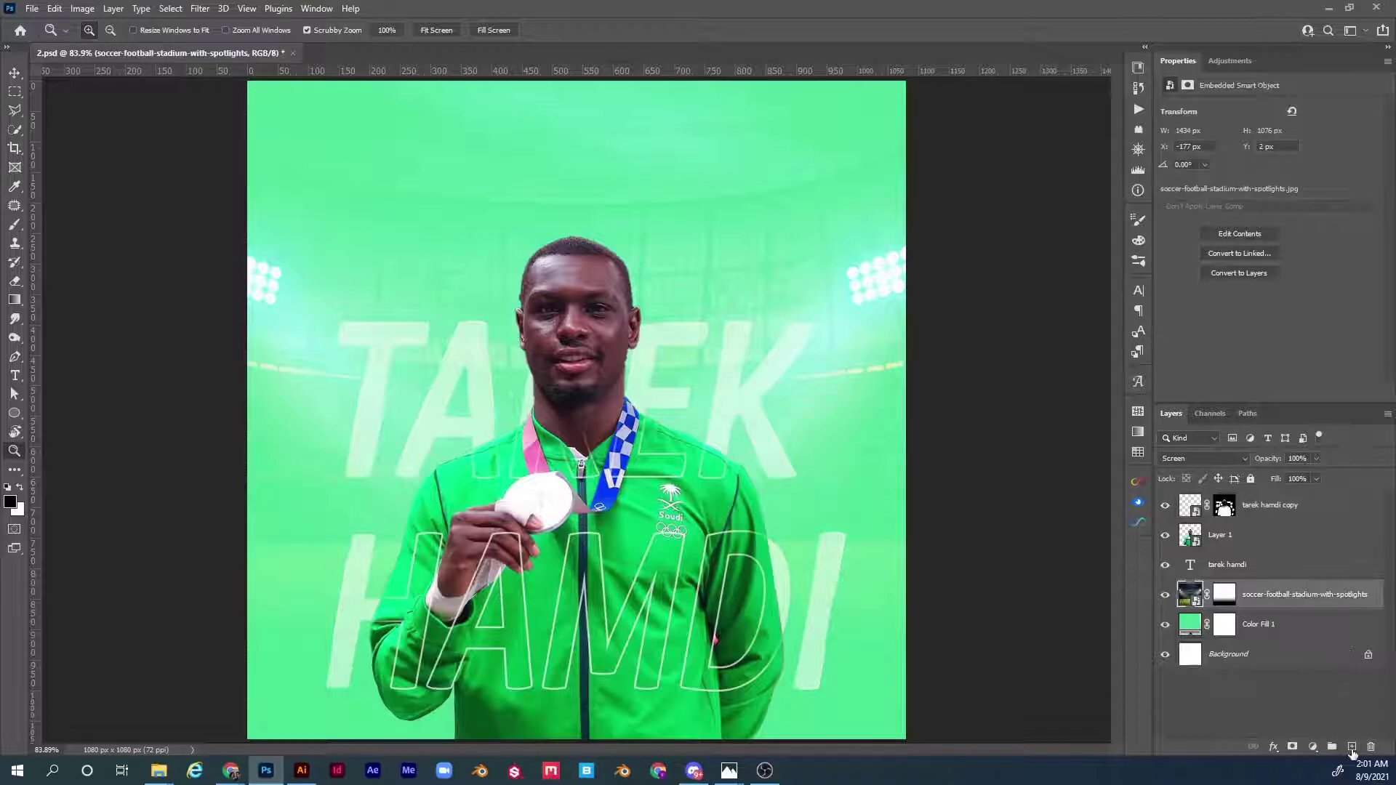
pyautogui.click(1352, 748)
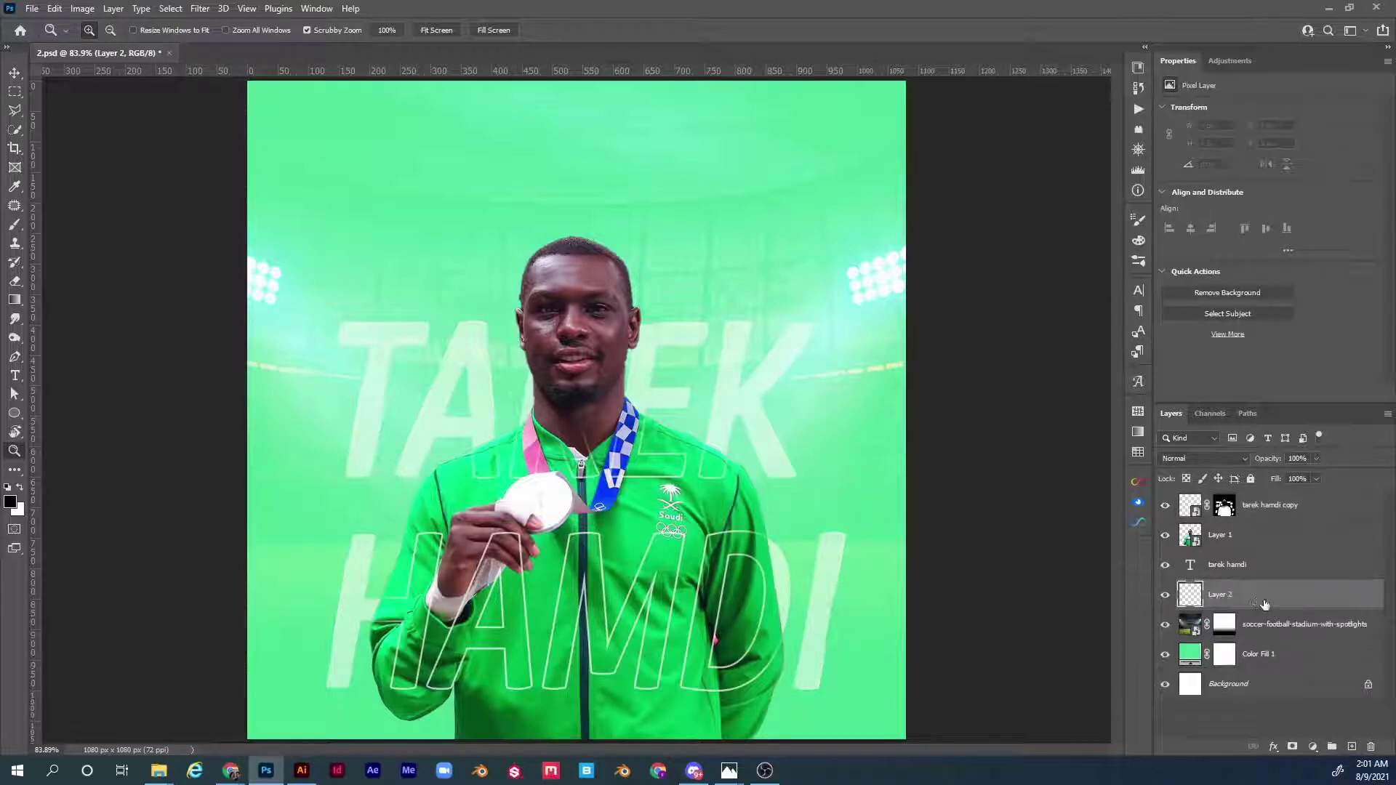
pyautogui.press('g')
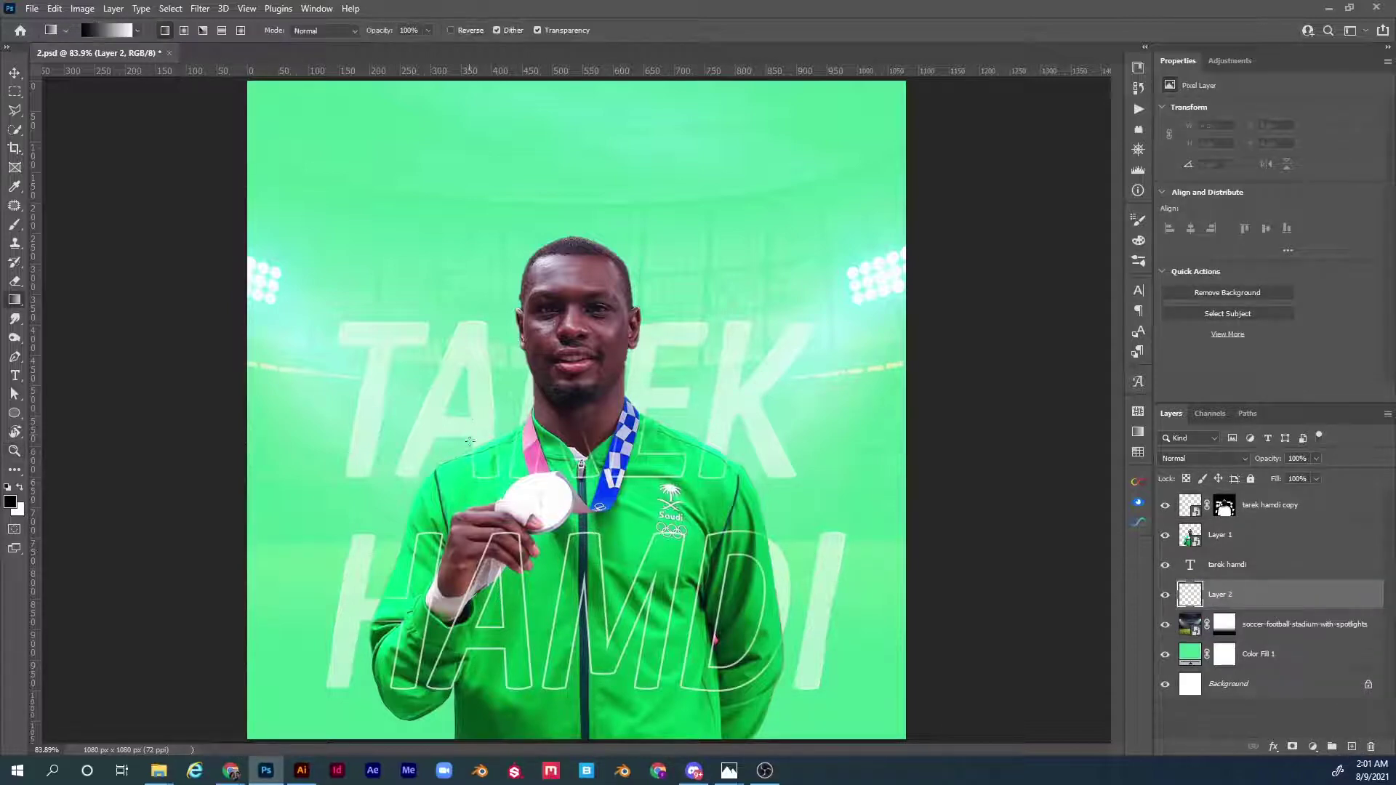
pyautogui.moveTo(701, 474); pyautogui.dragTo(963, 148)
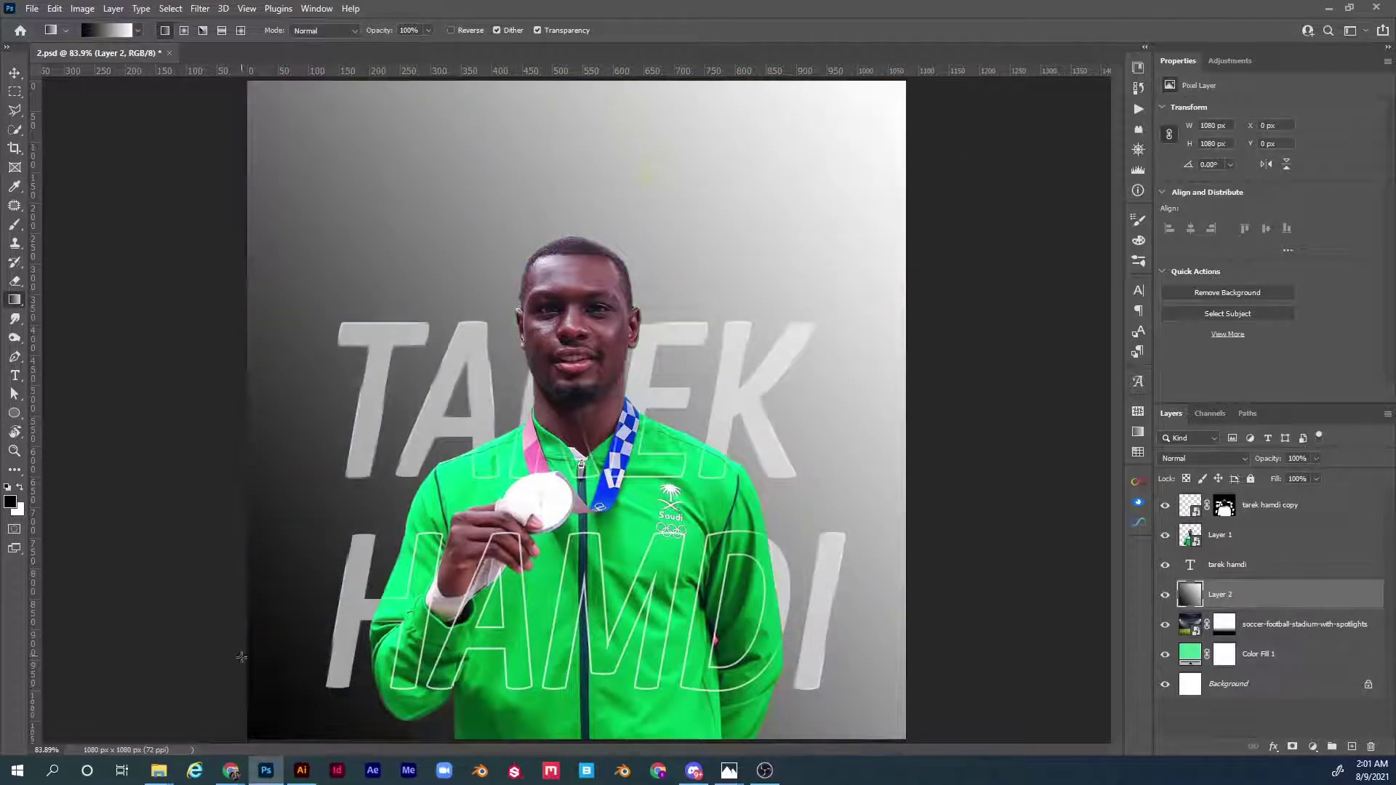
pyautogui.moveTo(190, 711); pyautogui.dragTo(960, 72)
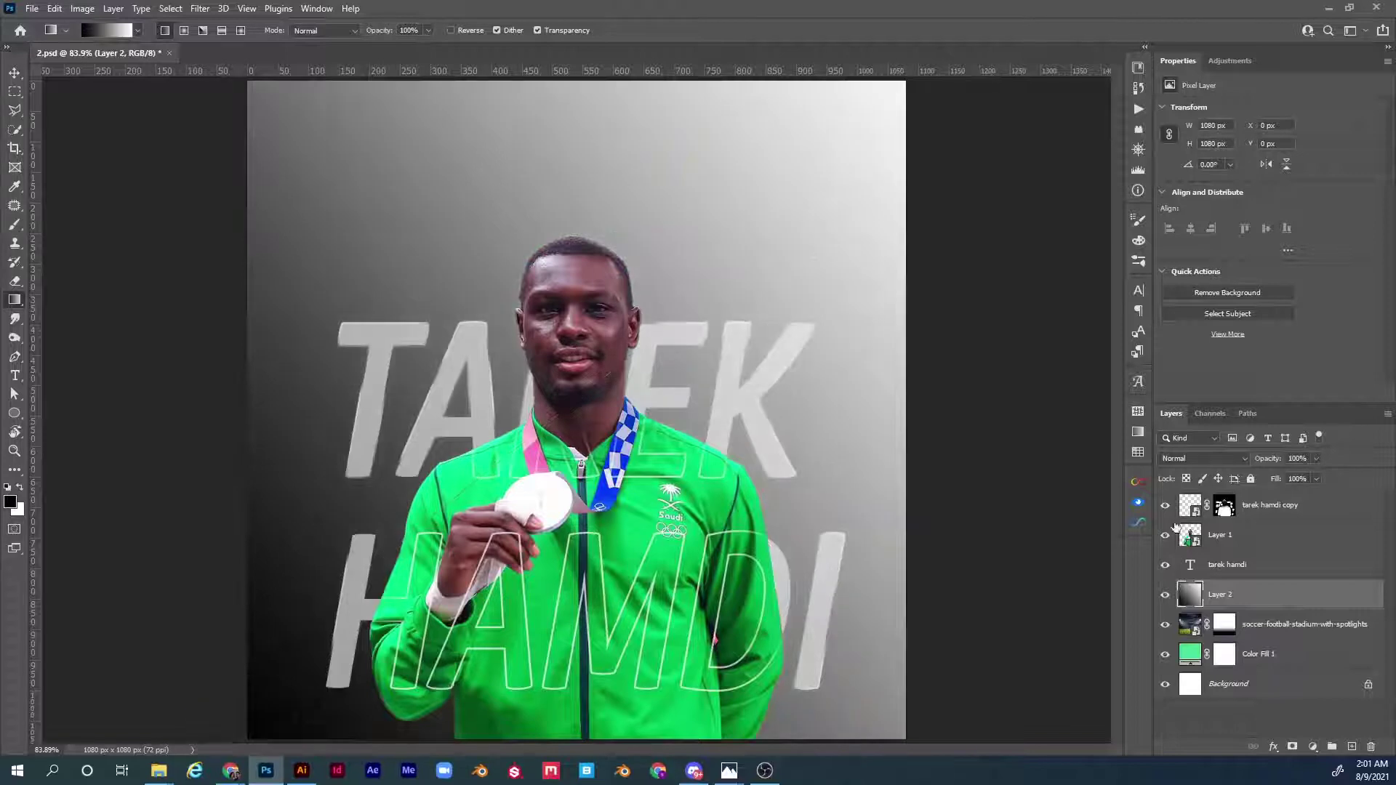
# - Set the gradient layer's blend mode to Soft Light and compare the poster with and without it
pyautogui.click(1230, 458)
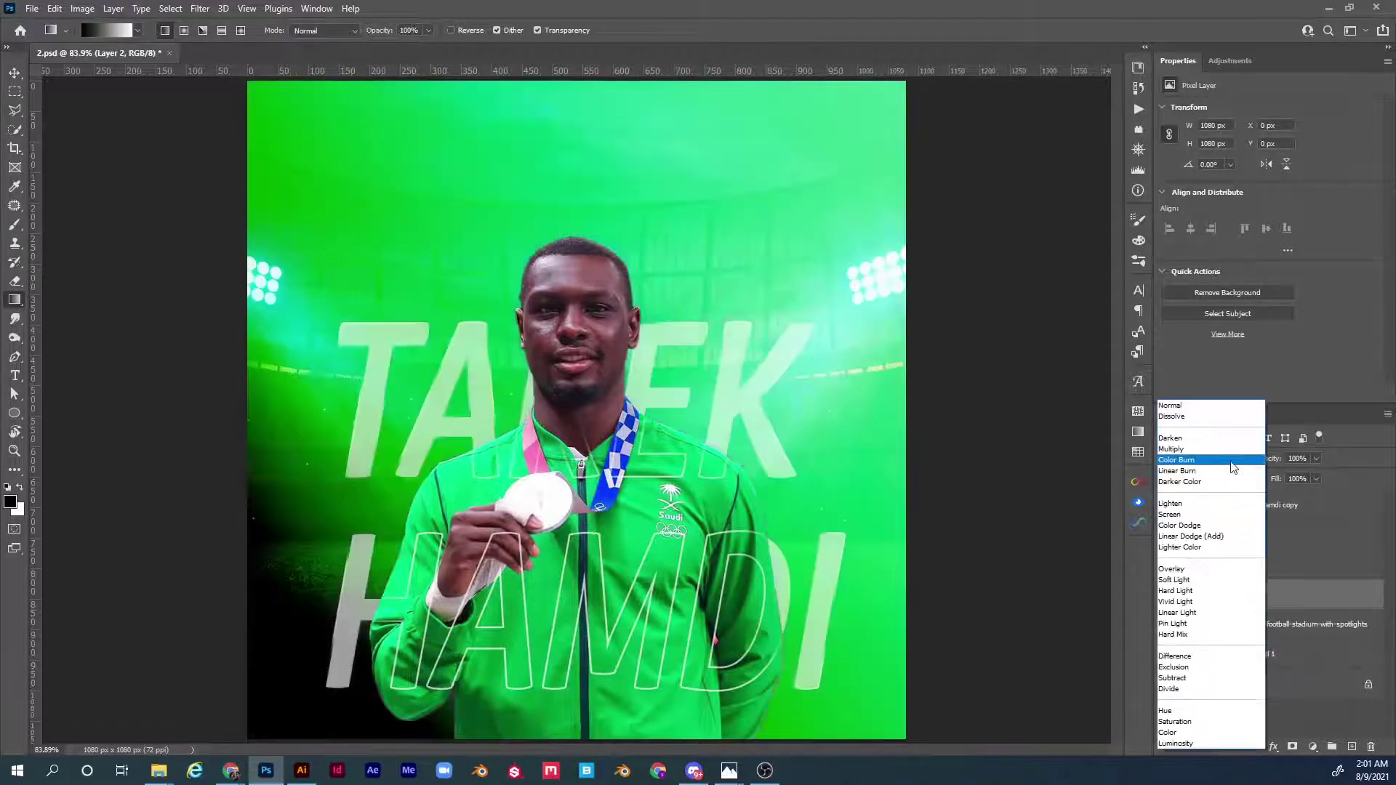
pyautogui.click(1174, 580)
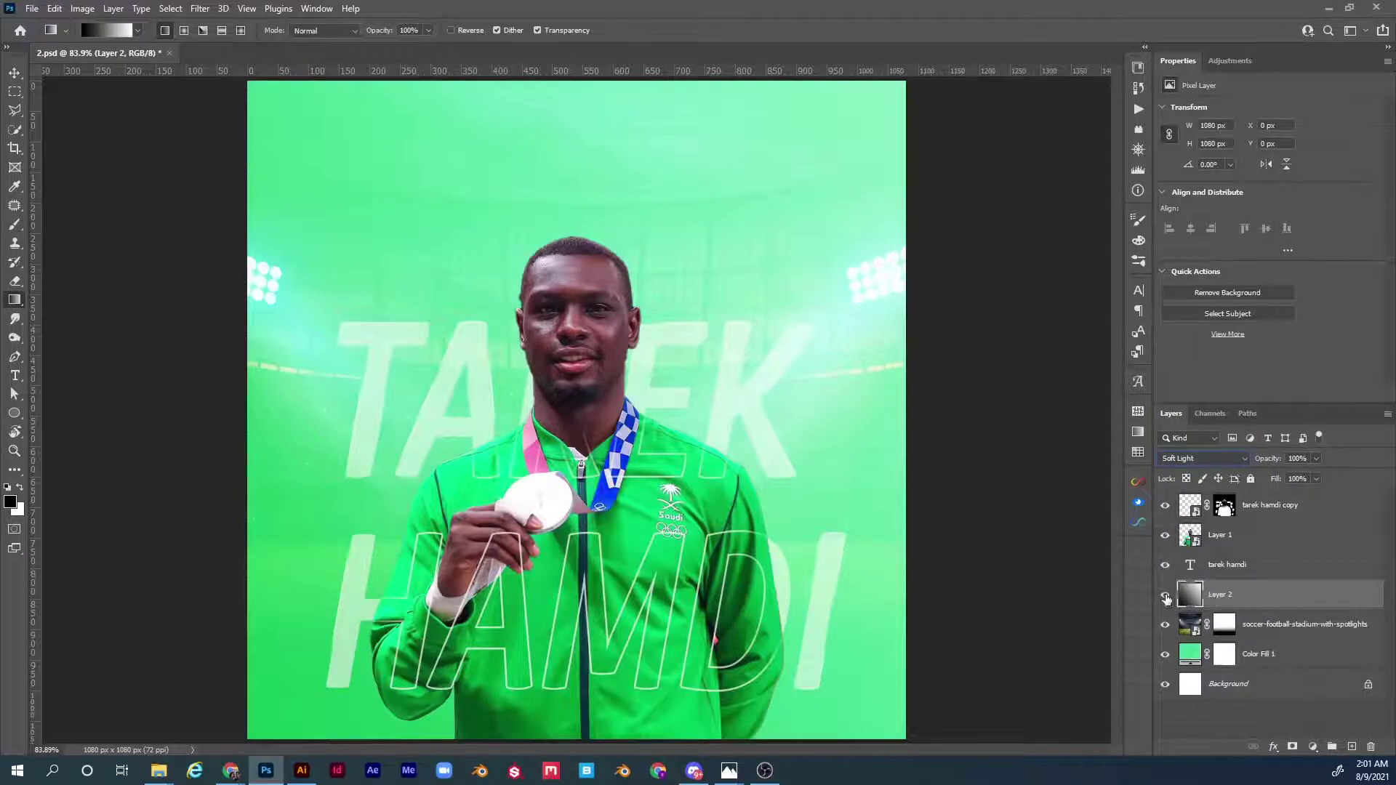
pyautogui.click(1165, 596)
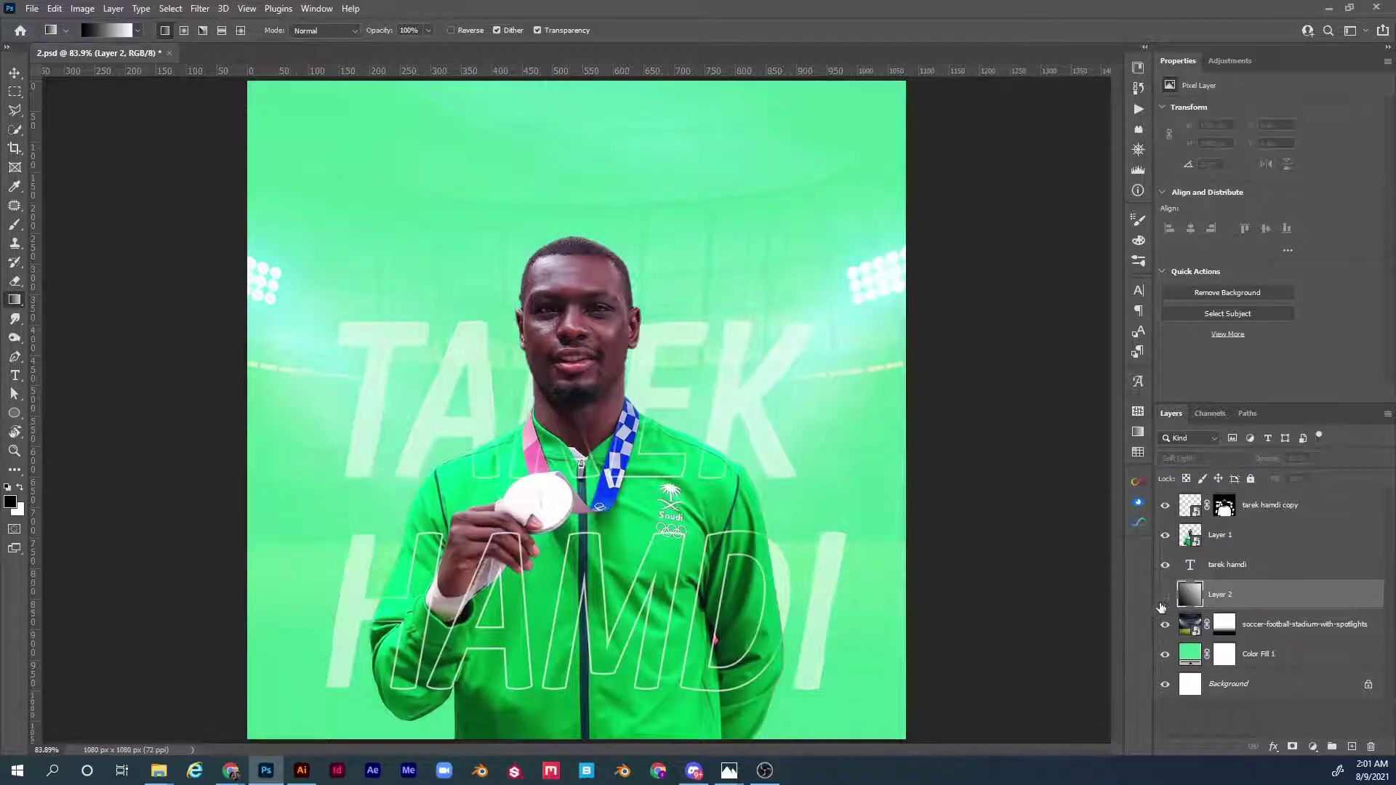
pyautogui.click(1165, 596)
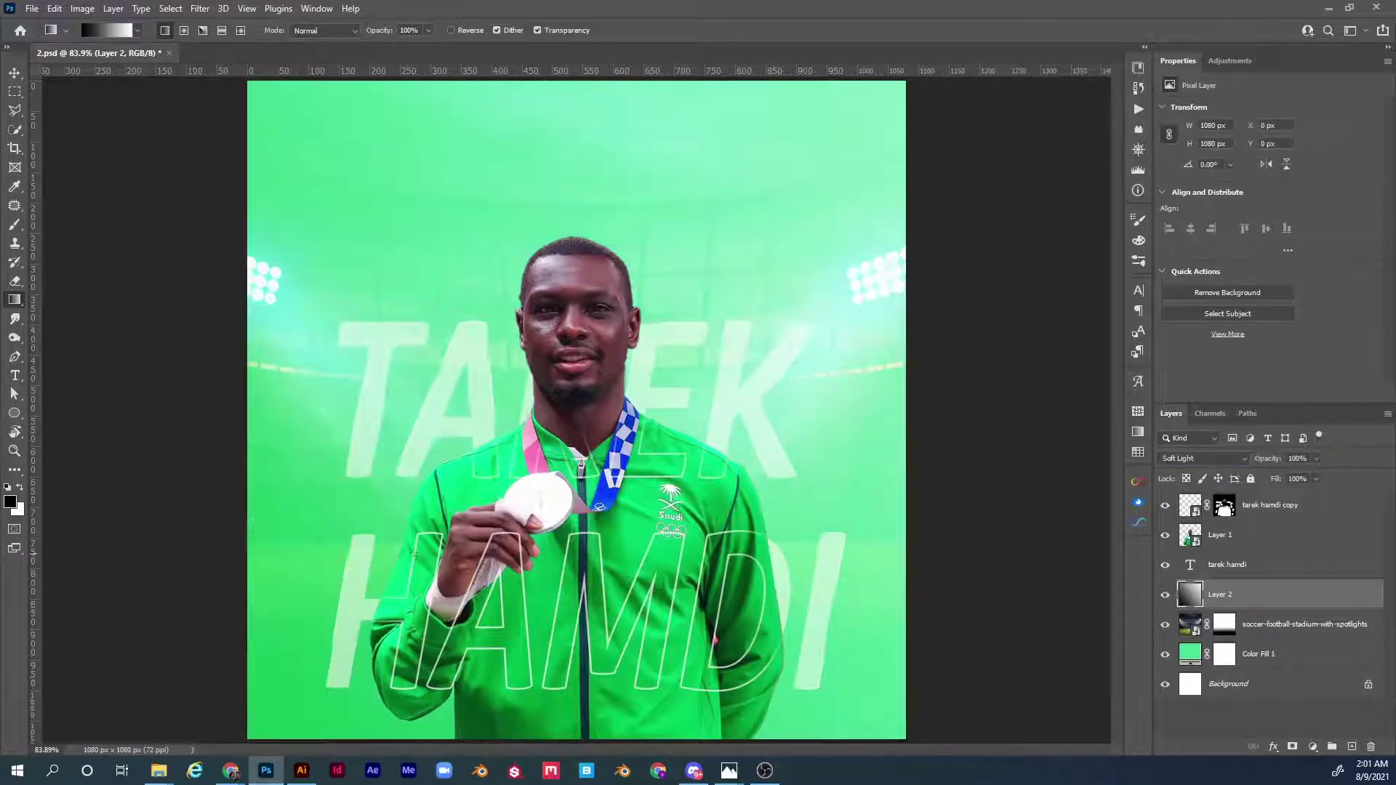
# - Place the embedded wrinkled paper image shutterstock_738755329 above the stadium layer and scale it to cover the canvas
pyautogui.click(1258, 628)
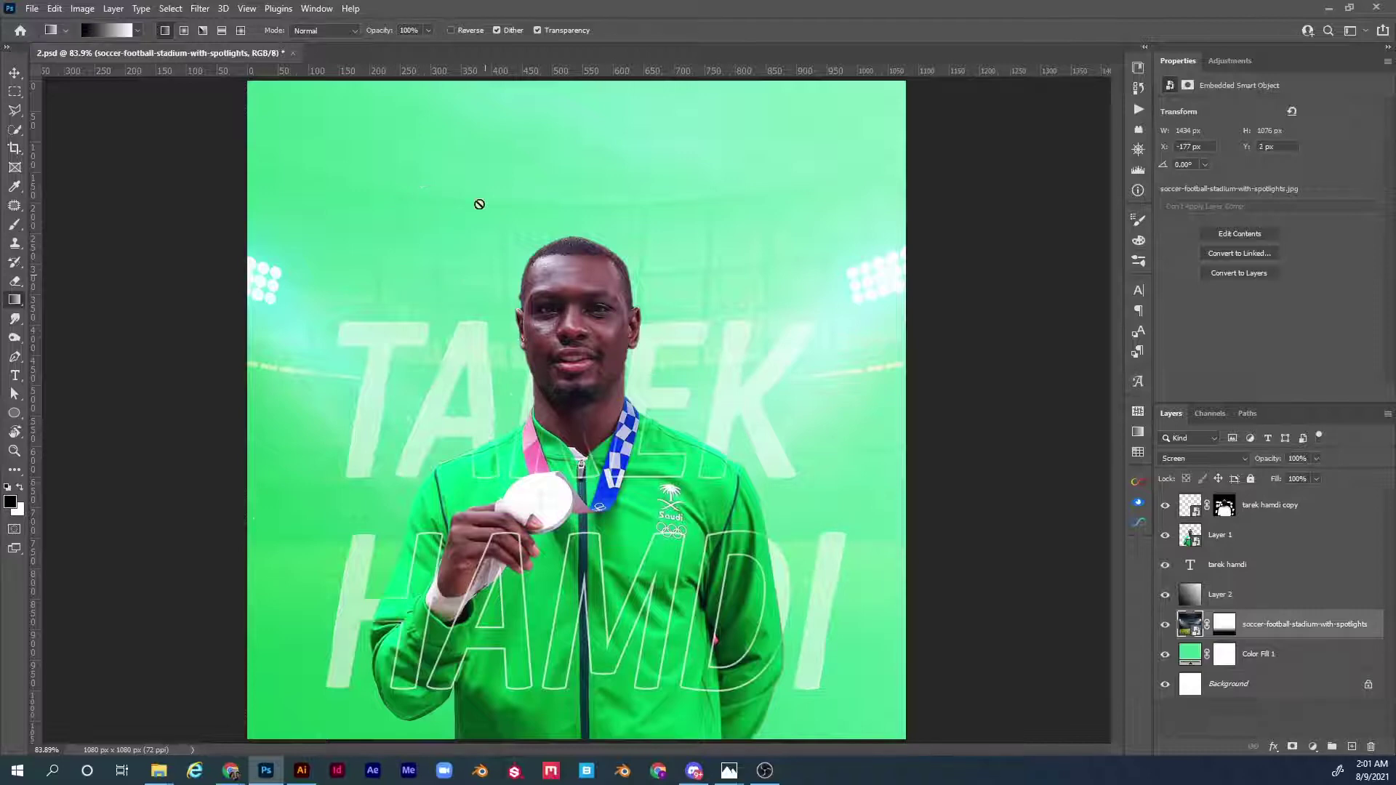
pyautogui.click(32, 9)
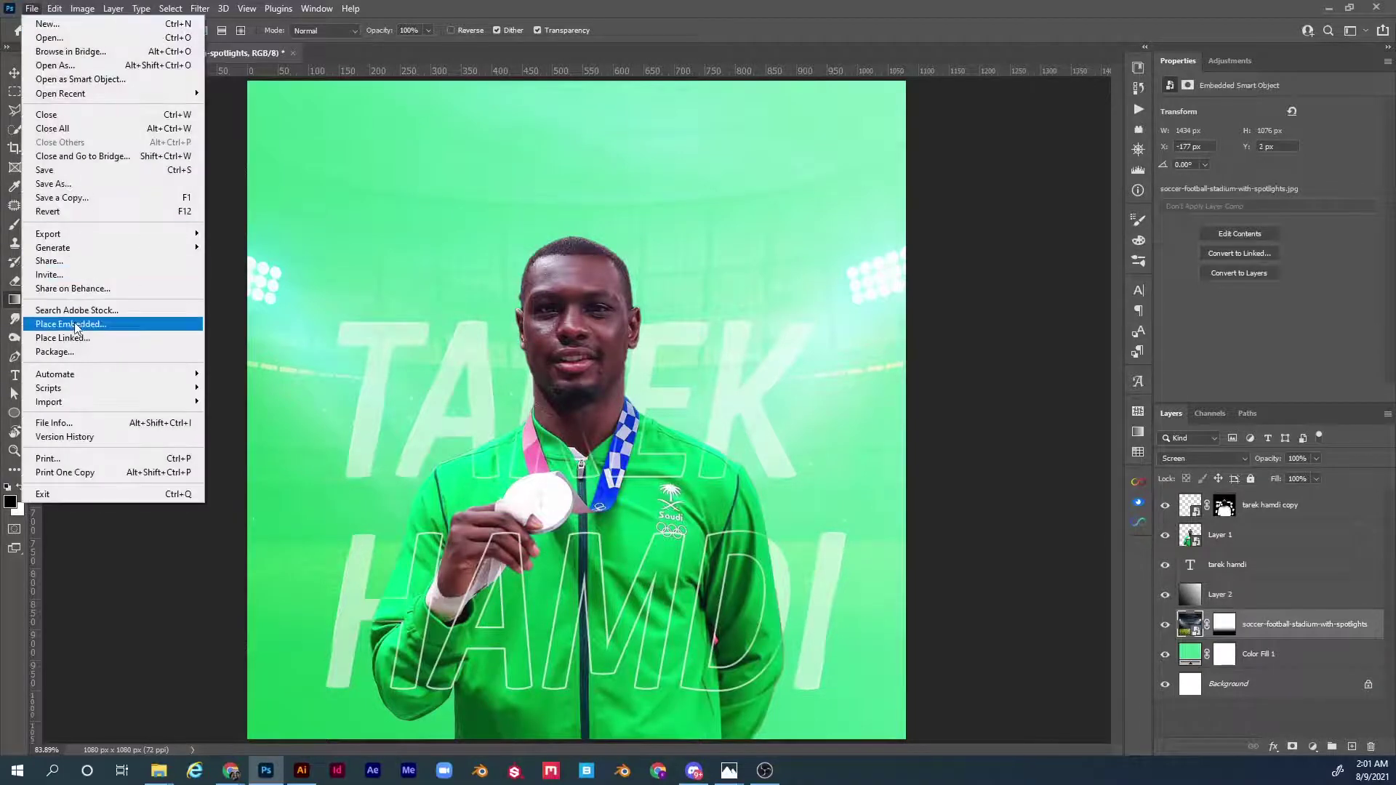
pyautogui.click(104, 322)
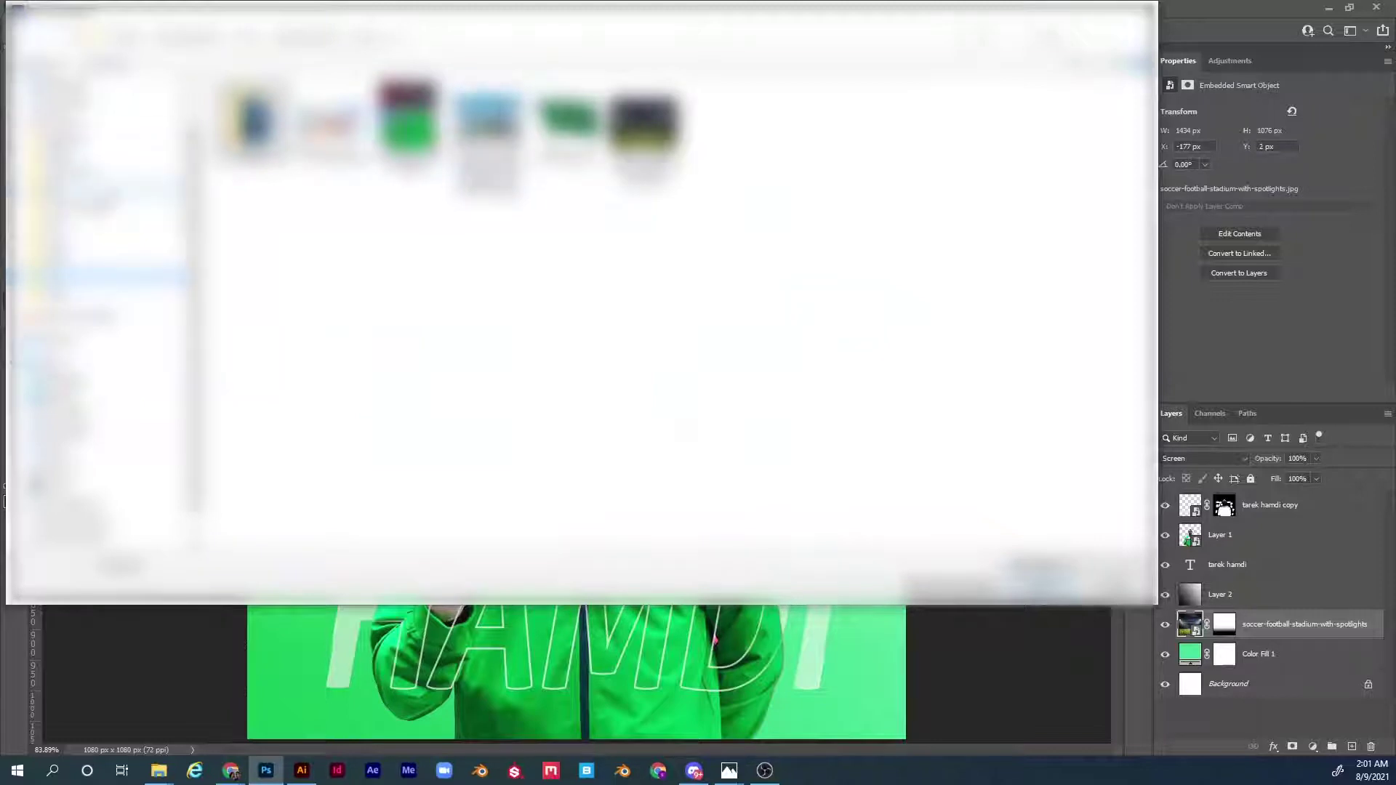
pyautogui.click(123, 210)
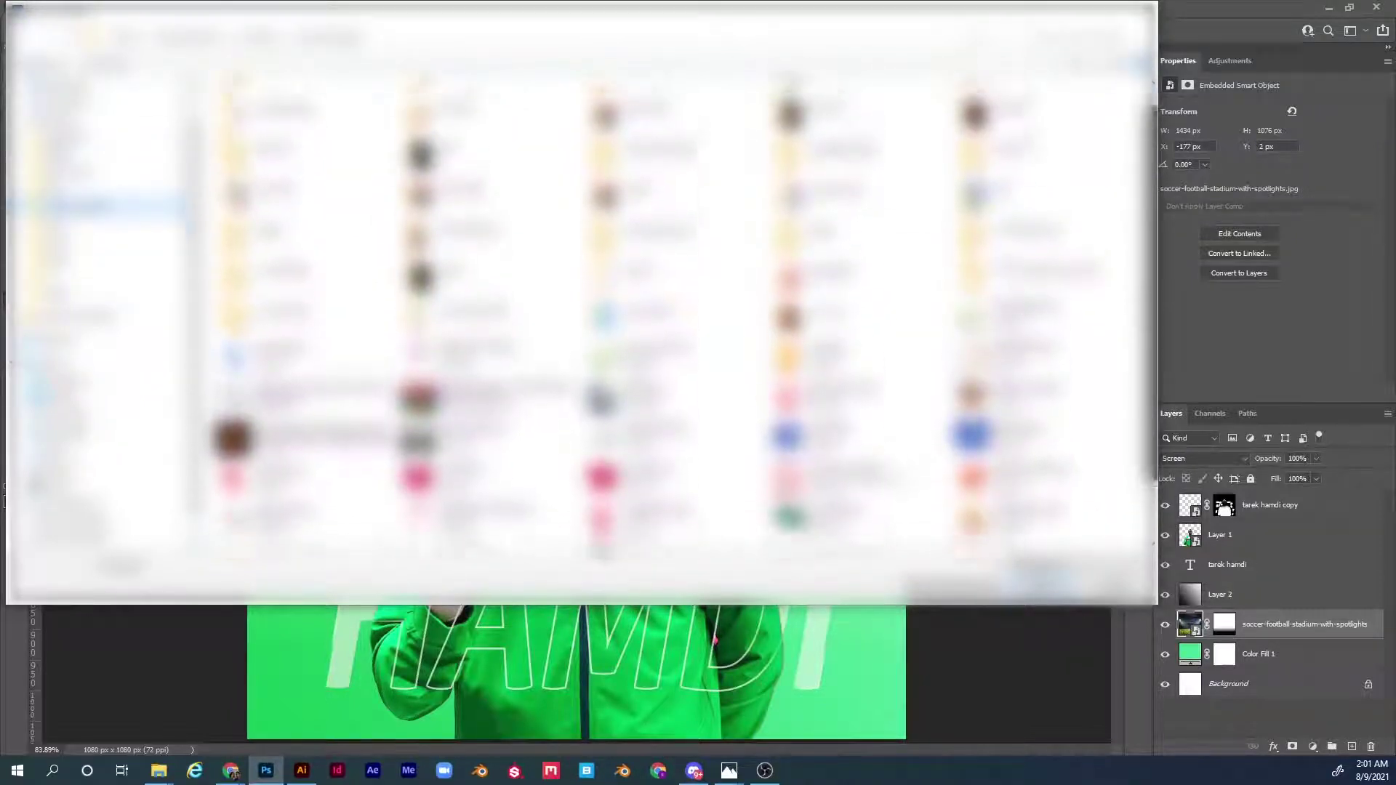
pyautogui.click(680, 263)
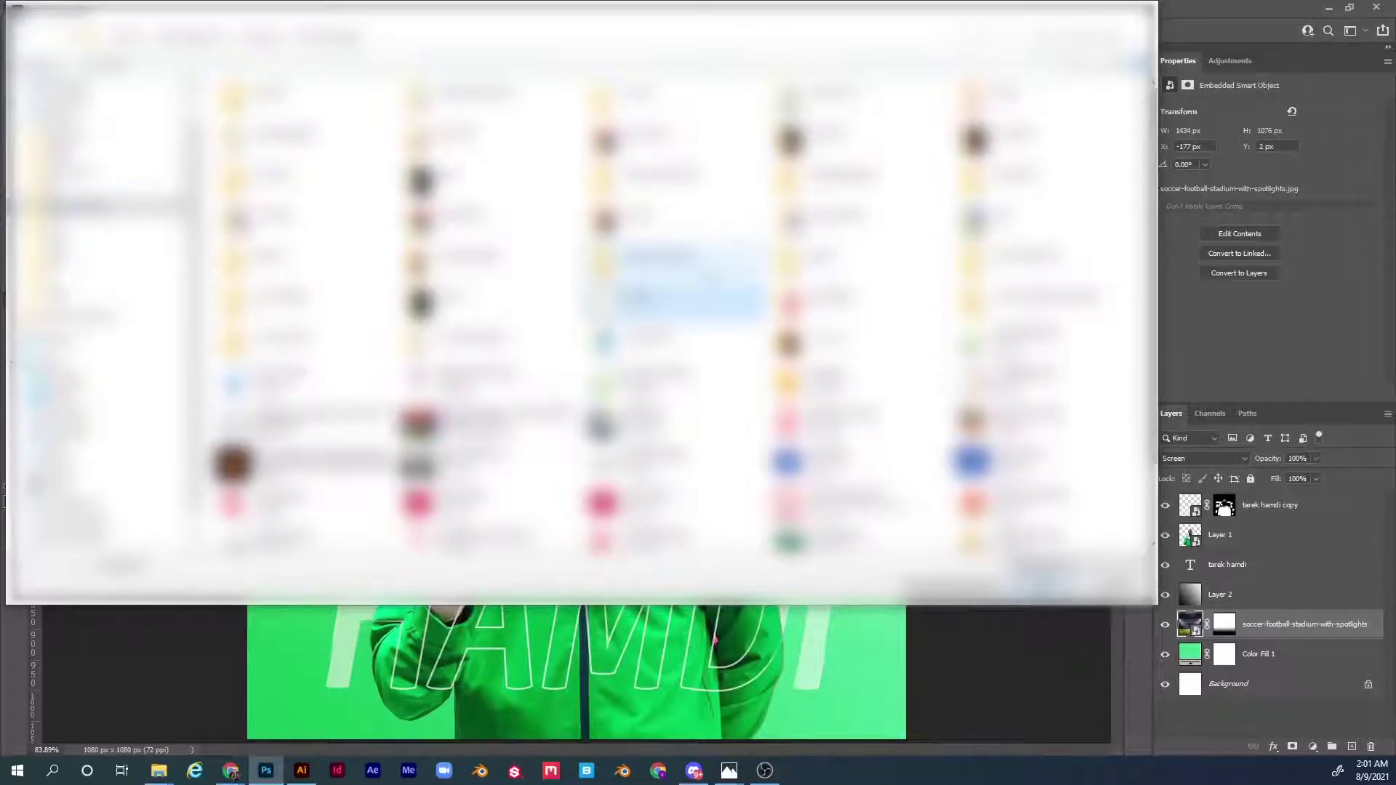
pyautogui.click(688, 303)
pyautogui.doubleClick(667, 299)
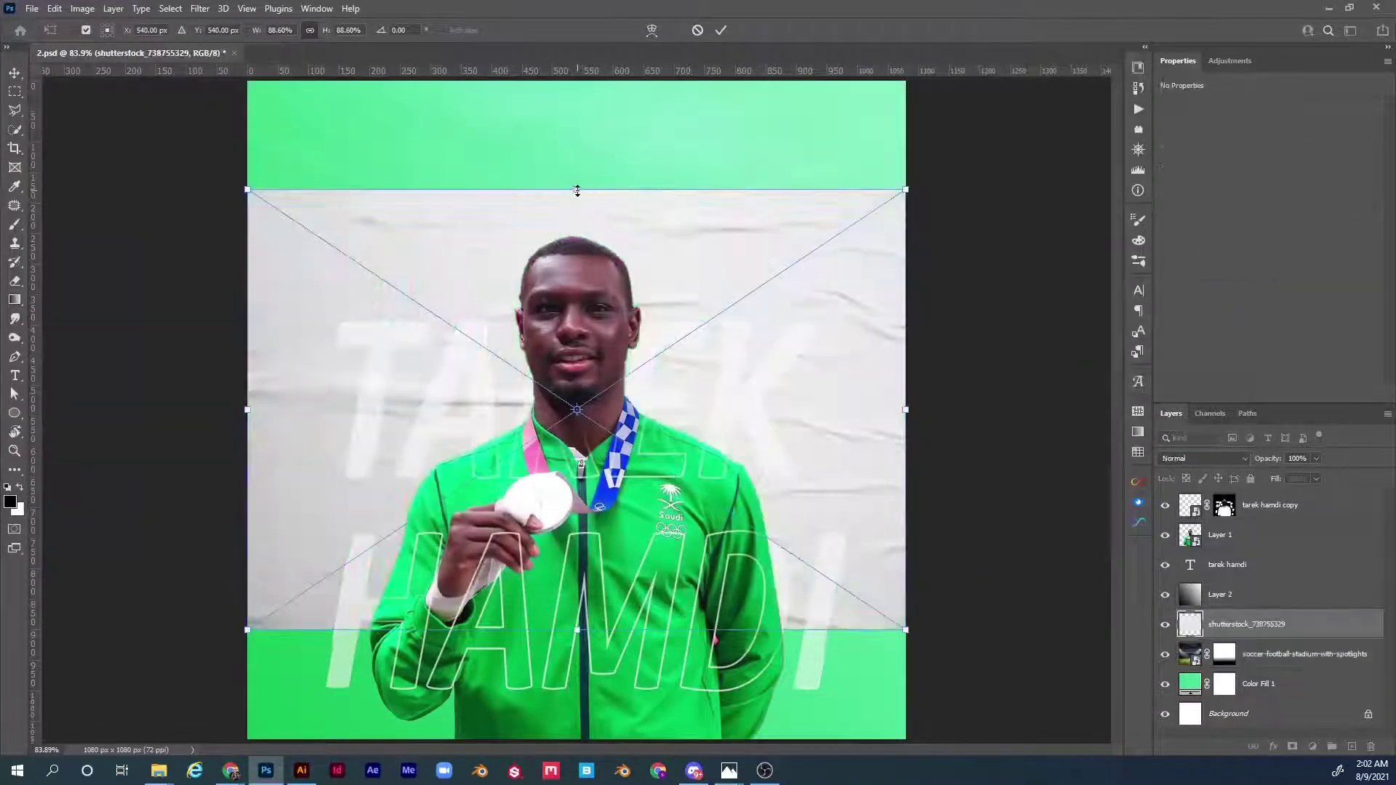
pyautogui.moveTo(577, 190); pyautogui.dragTo(589, 88)
pyautogui.press('Return')
pyautogui.press('g')
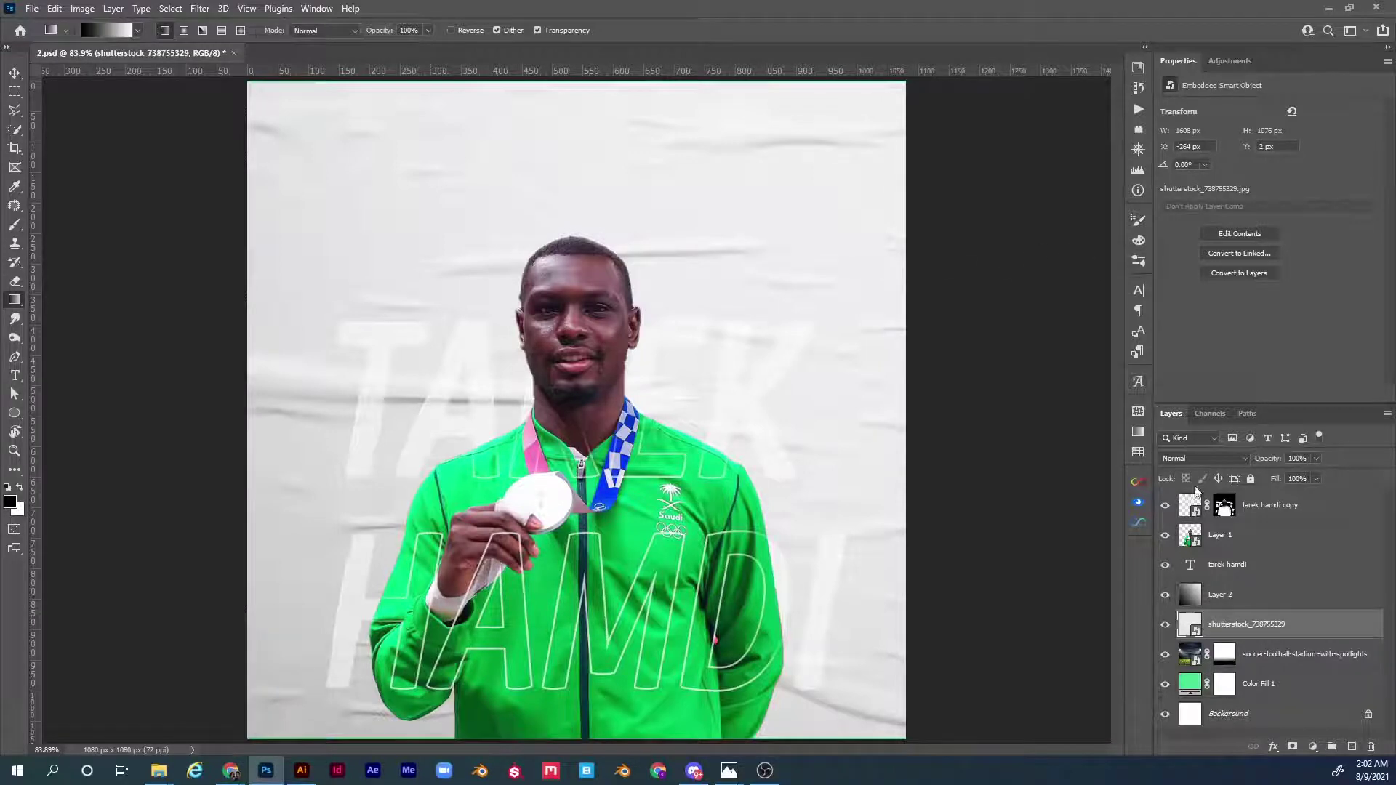
# - Set the wrinkled paper layer's blend mode to Multiply and its opacity to 84%
pyautogui.click(1221, 460)
pyautogui.click(1203, 448)
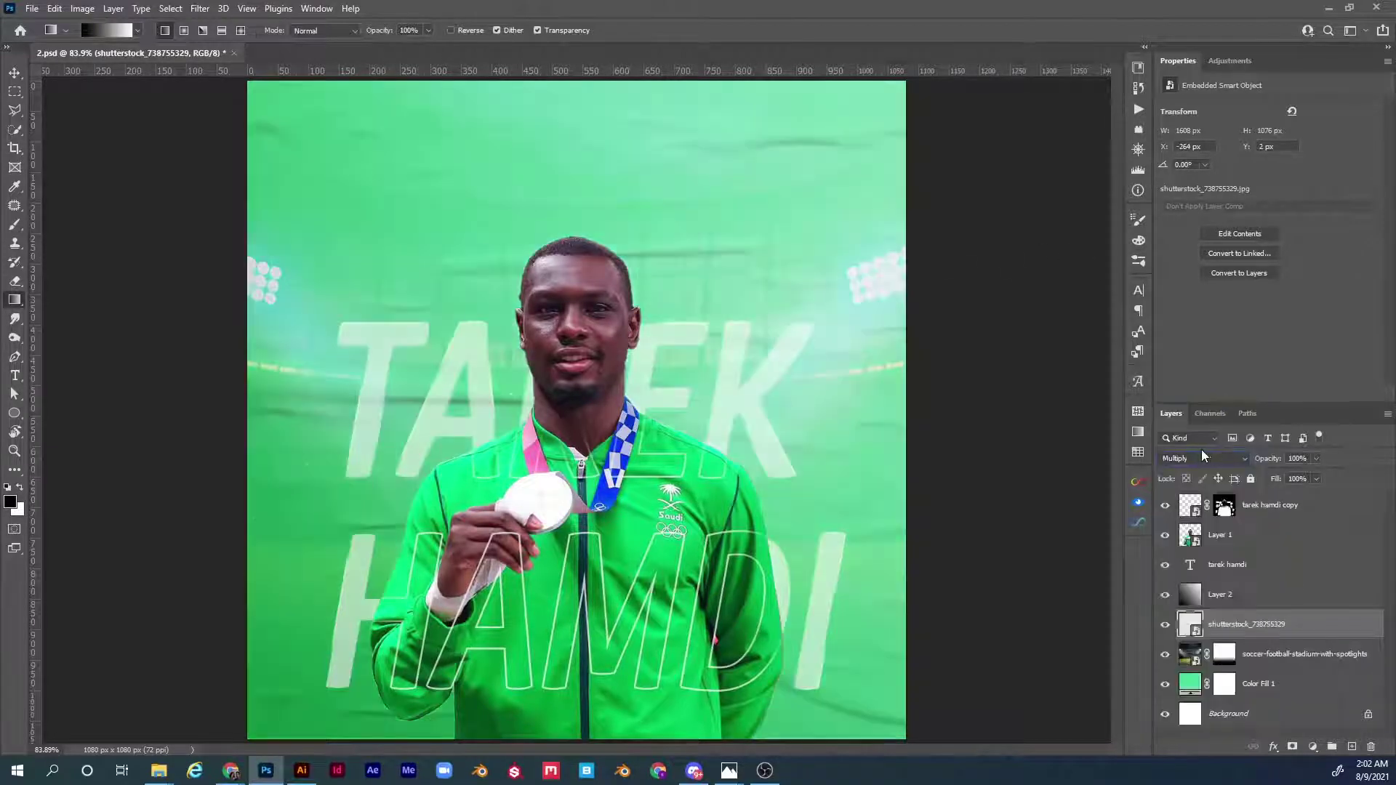
pyautogui.moveTo(1269, 463); pyautogui.dragTo(1268, 463)
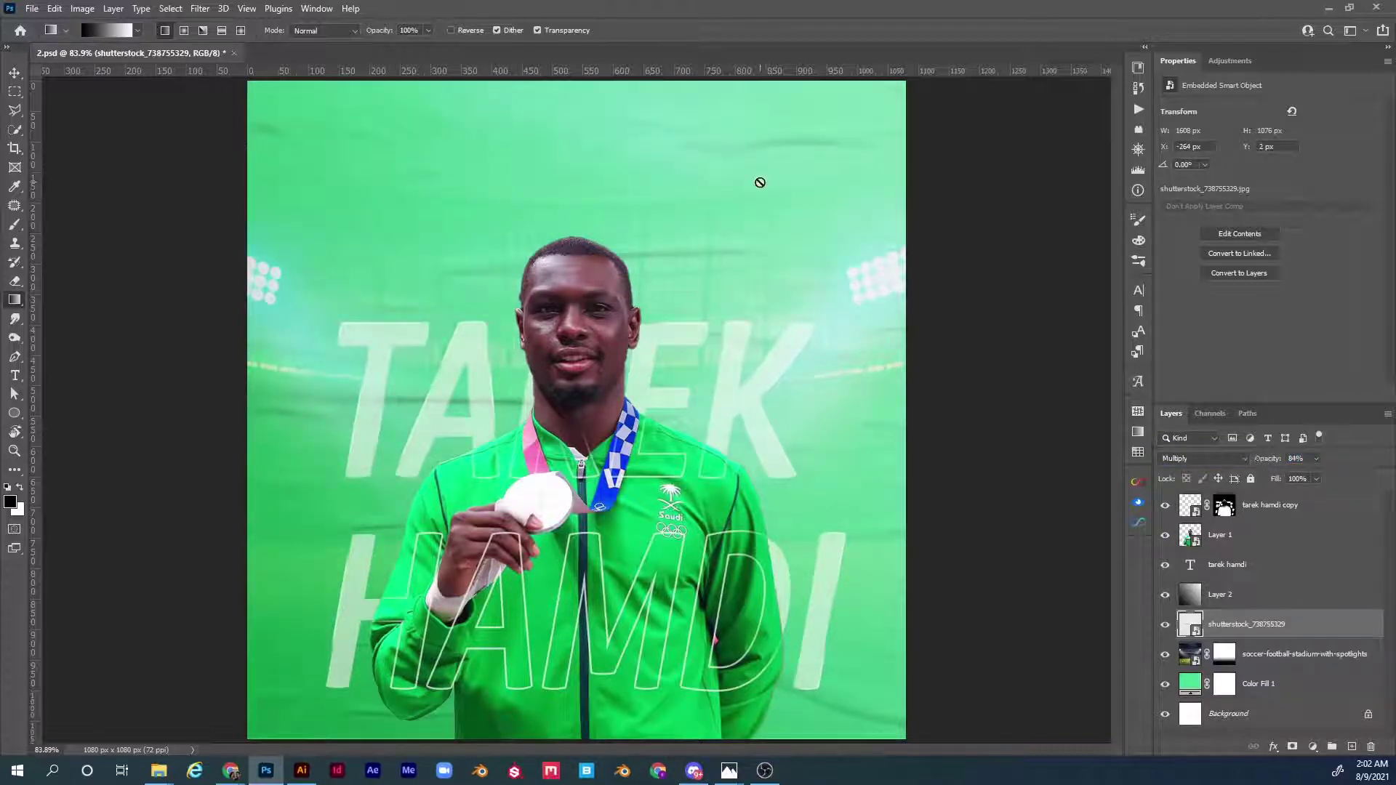
# - Place the embedded speckled texture shutterstock_724533862 above the wrinkled paper layer and scale it to cover the canvas
pyautogui.click(34, 8)
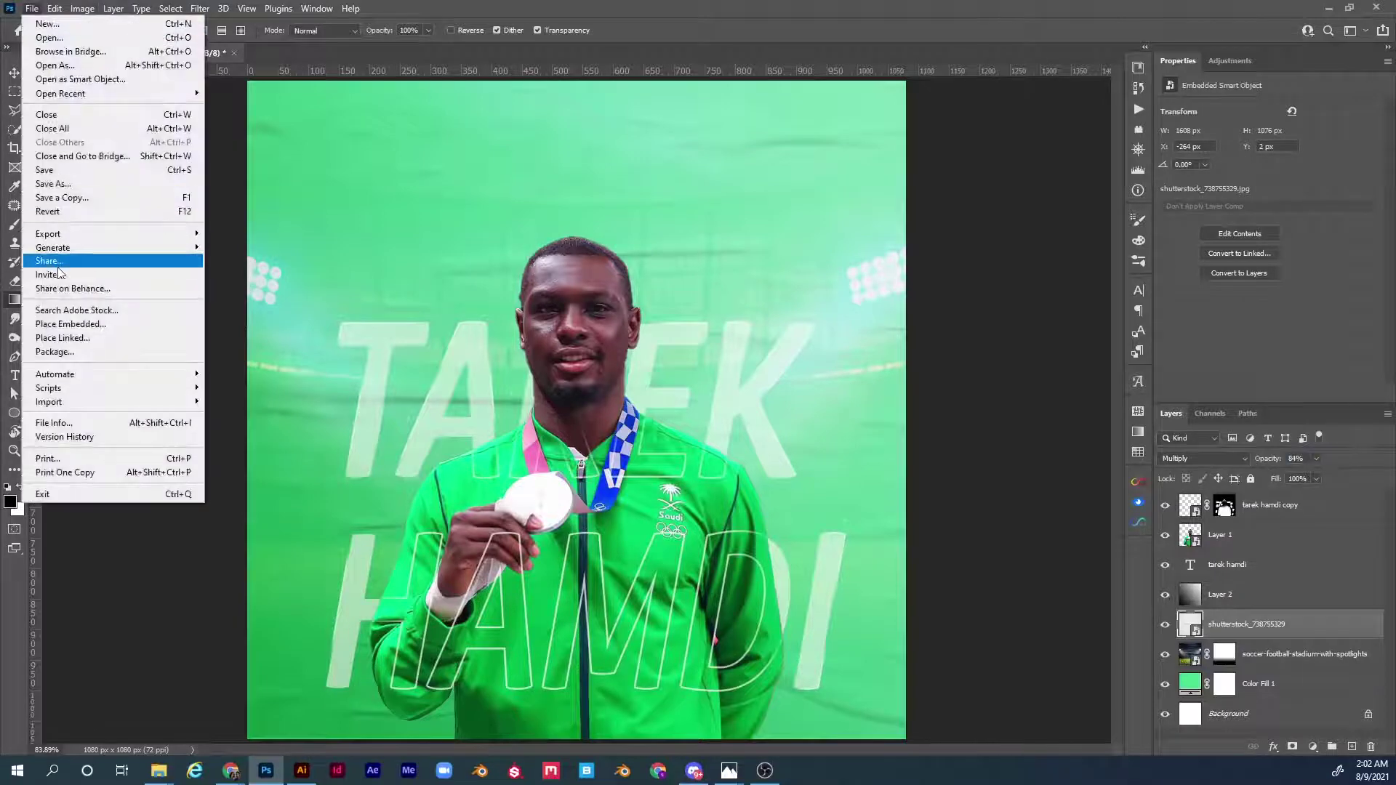
pyautogui.click(58, 315)
pyautogui.doubleClick(258, 134)
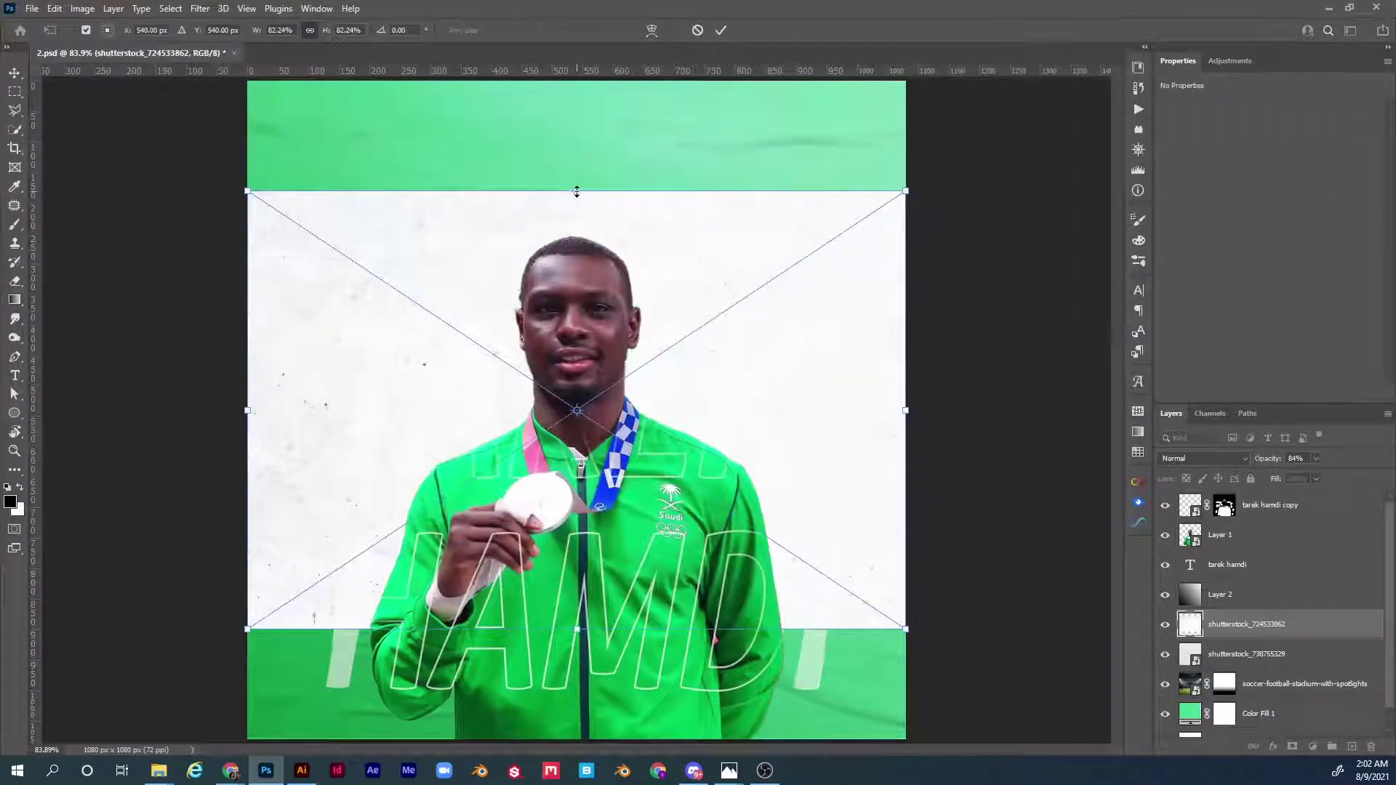
pyautogui.moveTo(577, 191); pyautogui.dragTo(581, 83)
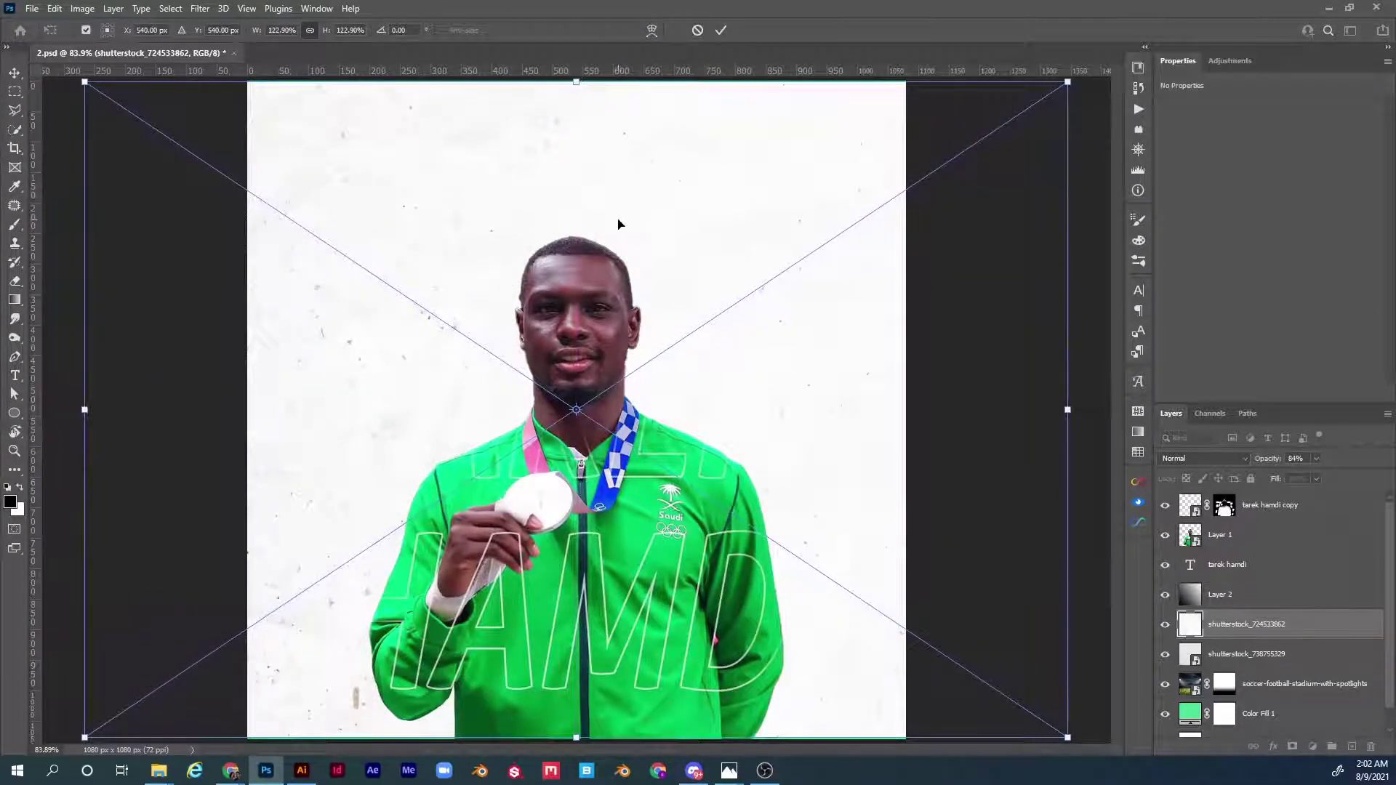
pyautogui.press('Return')
# - Set the speckled texture layer's blend mode to Multiply and adjust its opacity
pyautogui.click(1224, 459)
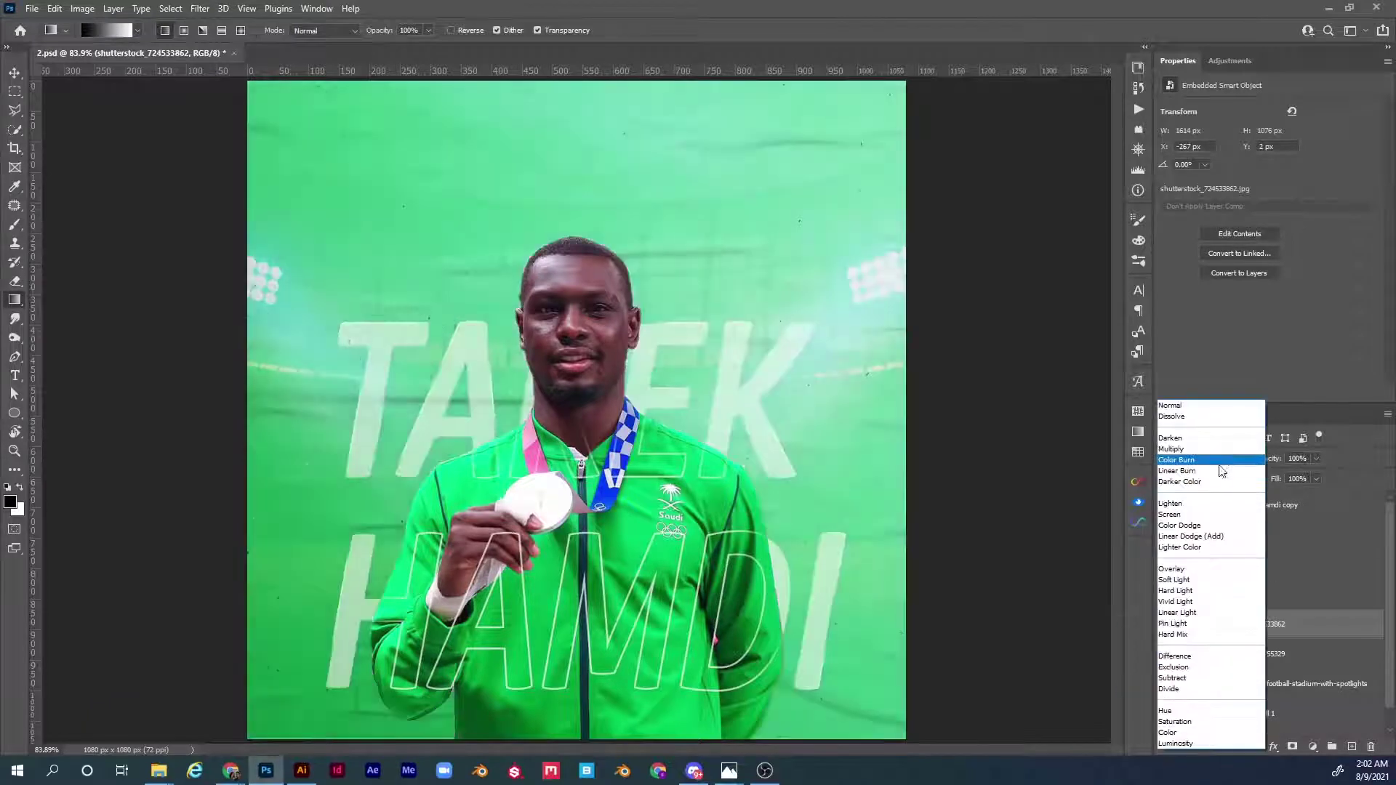
pyautogui.click(1220, 445)
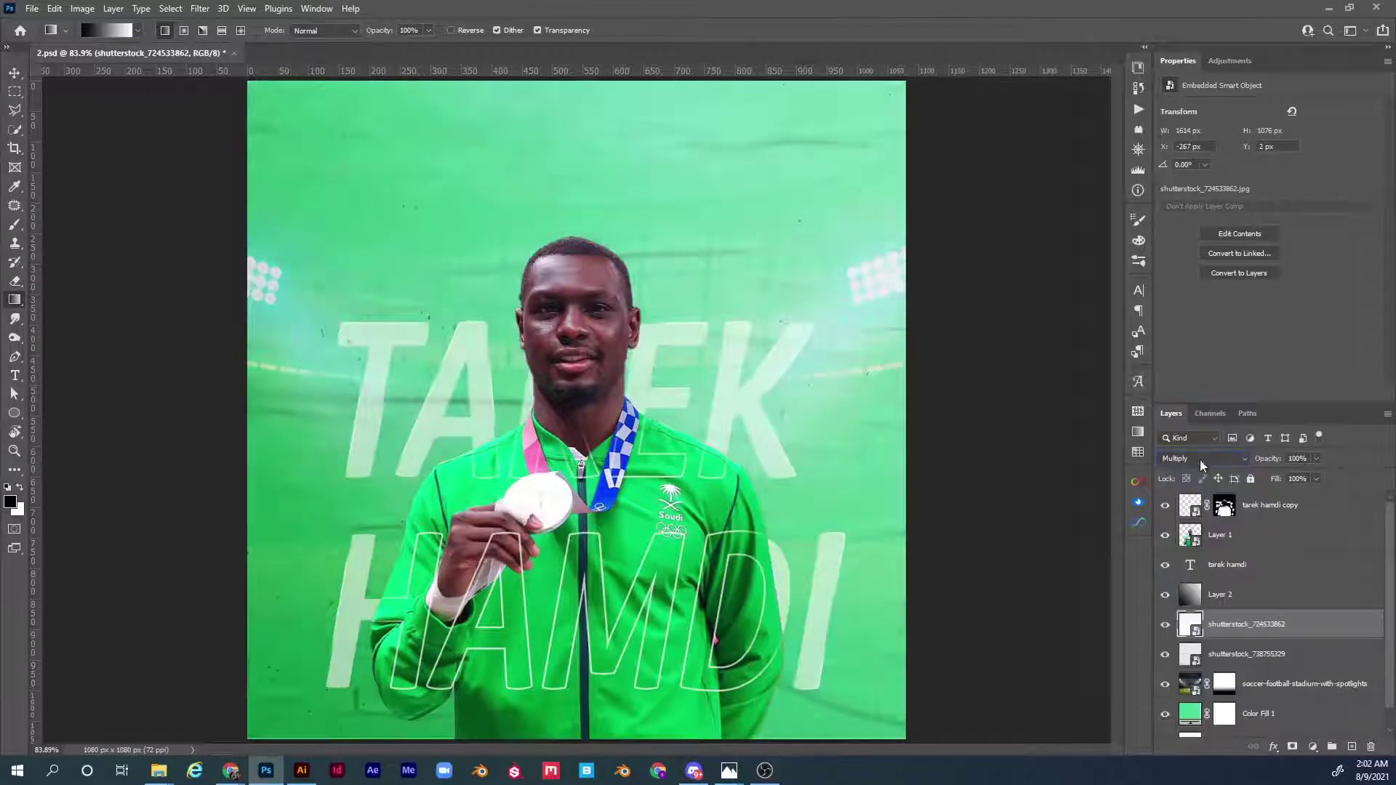
pyautogui.moveTo(1271, 466)
pyautogui.mouseDown()
pyautogui.moveTo(1259, 463)
pyautogui.moveTo(1273, 464)
pyautogui.mouseUp()
# - Add a white CONGRATULATION text layer above the athlete's head, at the top of the layer stack
pyautogui.press('t')
pyautogui.click(1300, 521)
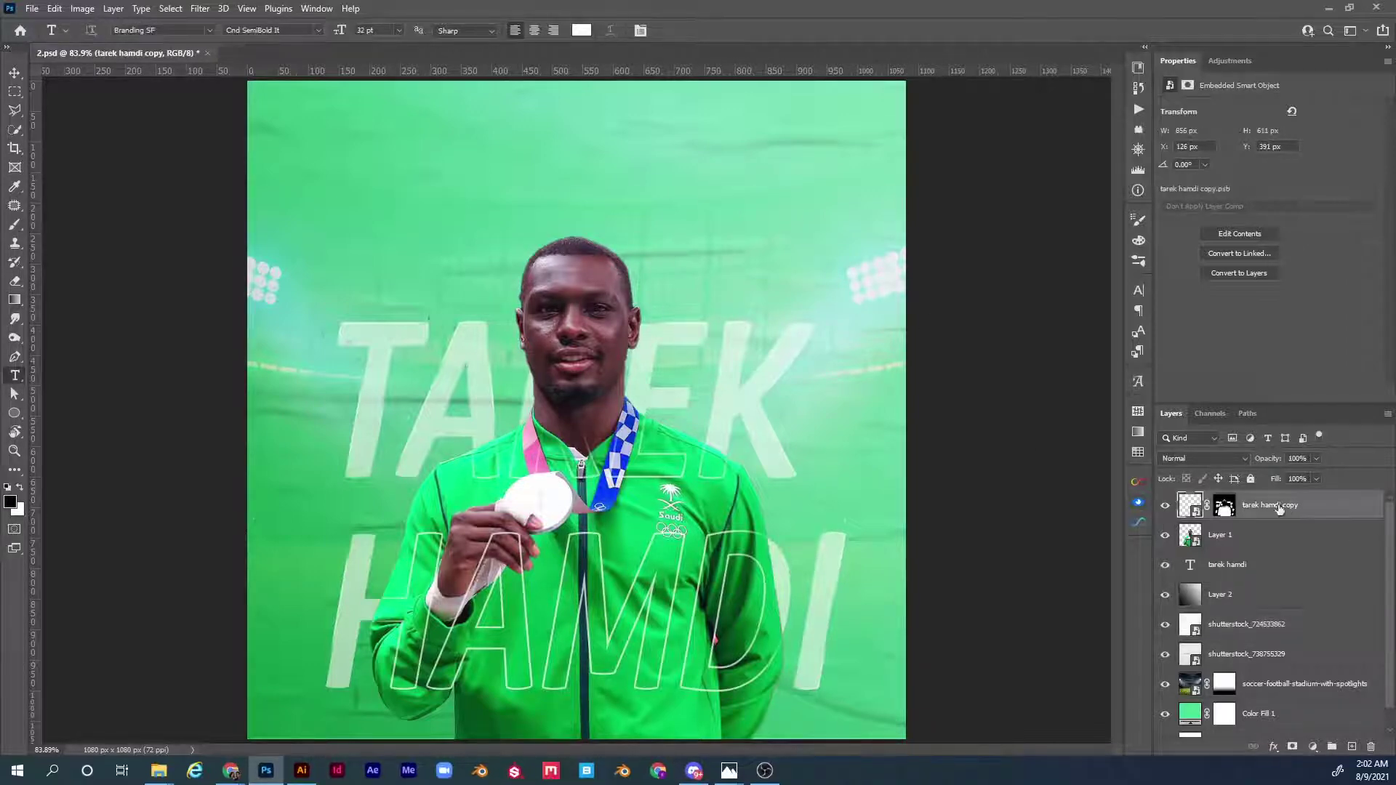
pyautogui.click(464, 185)
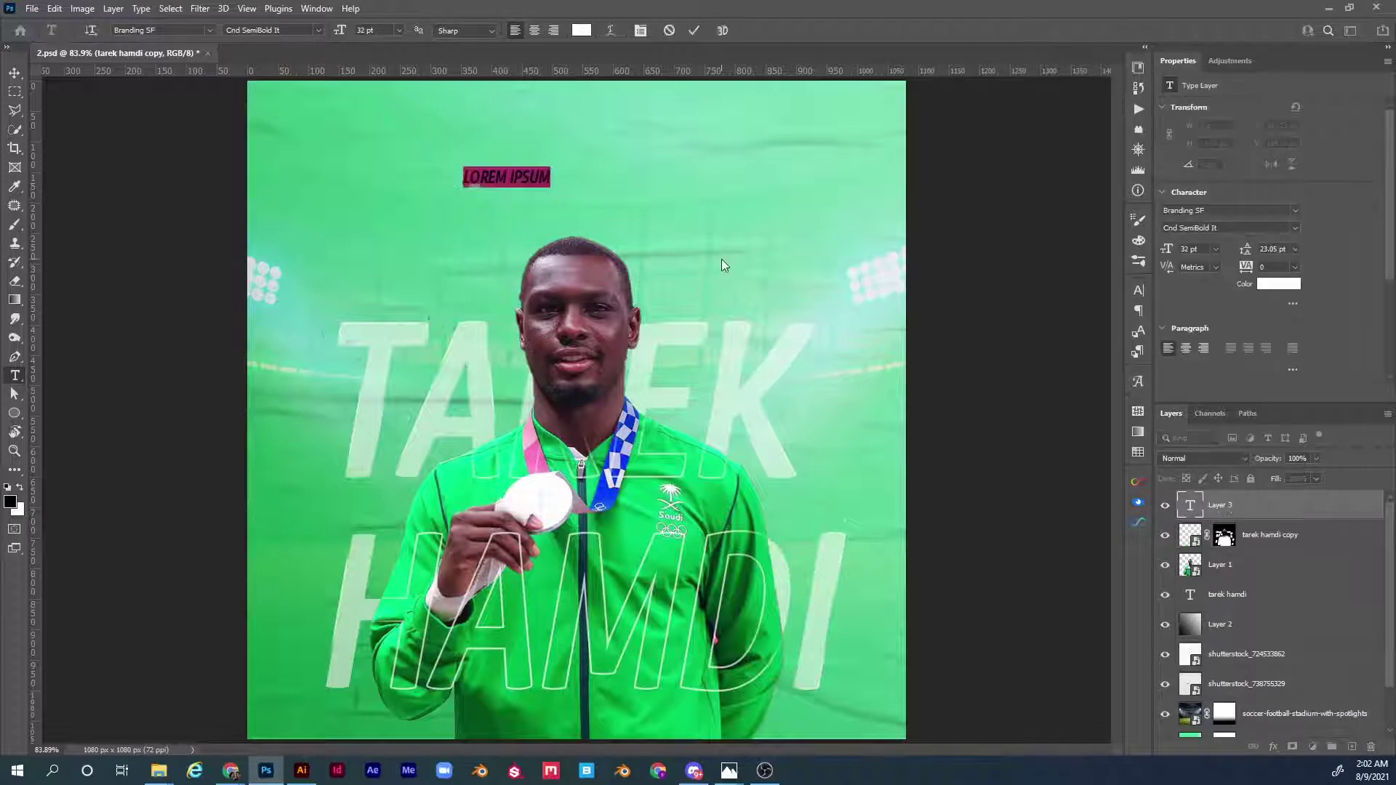
pyautogui.write('CONG')
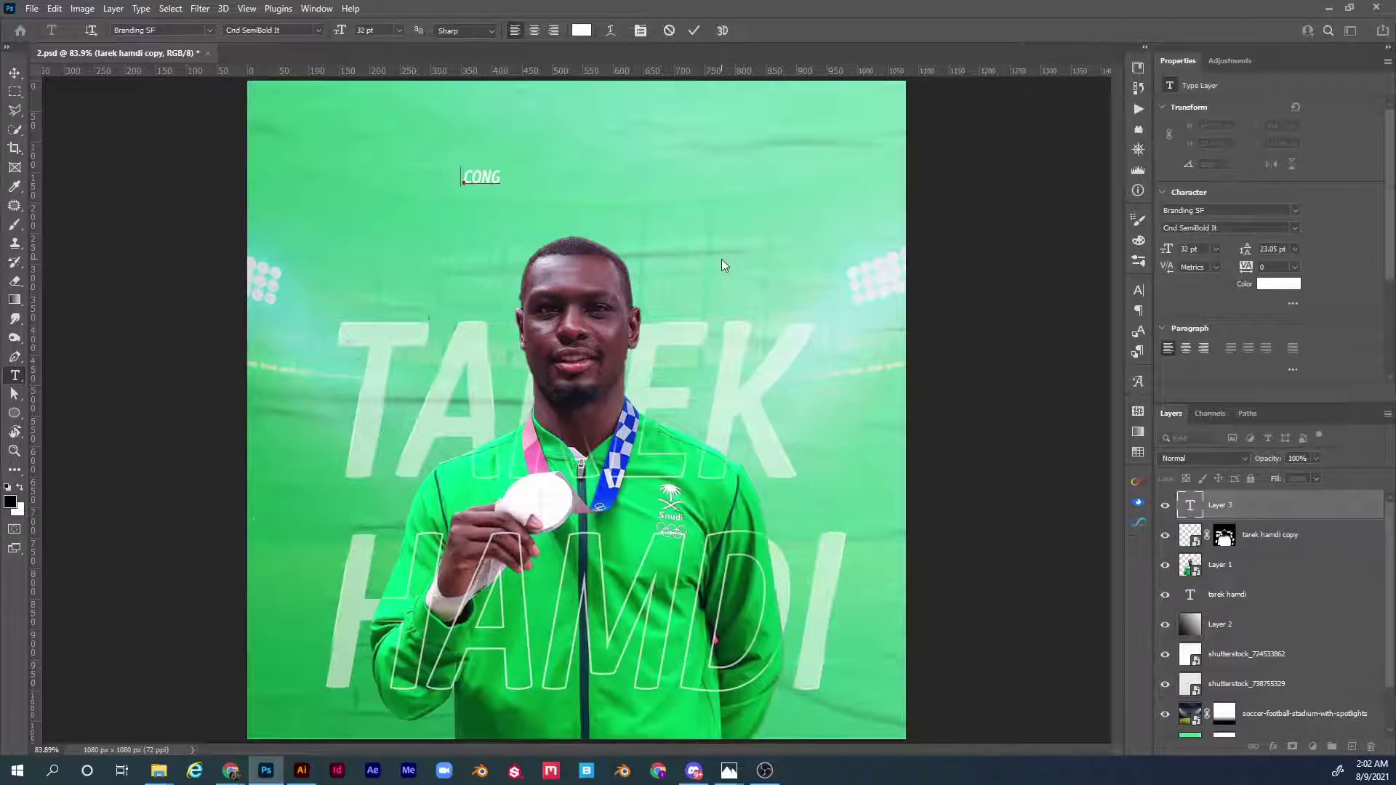
pyautogui.write('RATULATION')
pyautogui.hotkey('ctrl', 'Return')
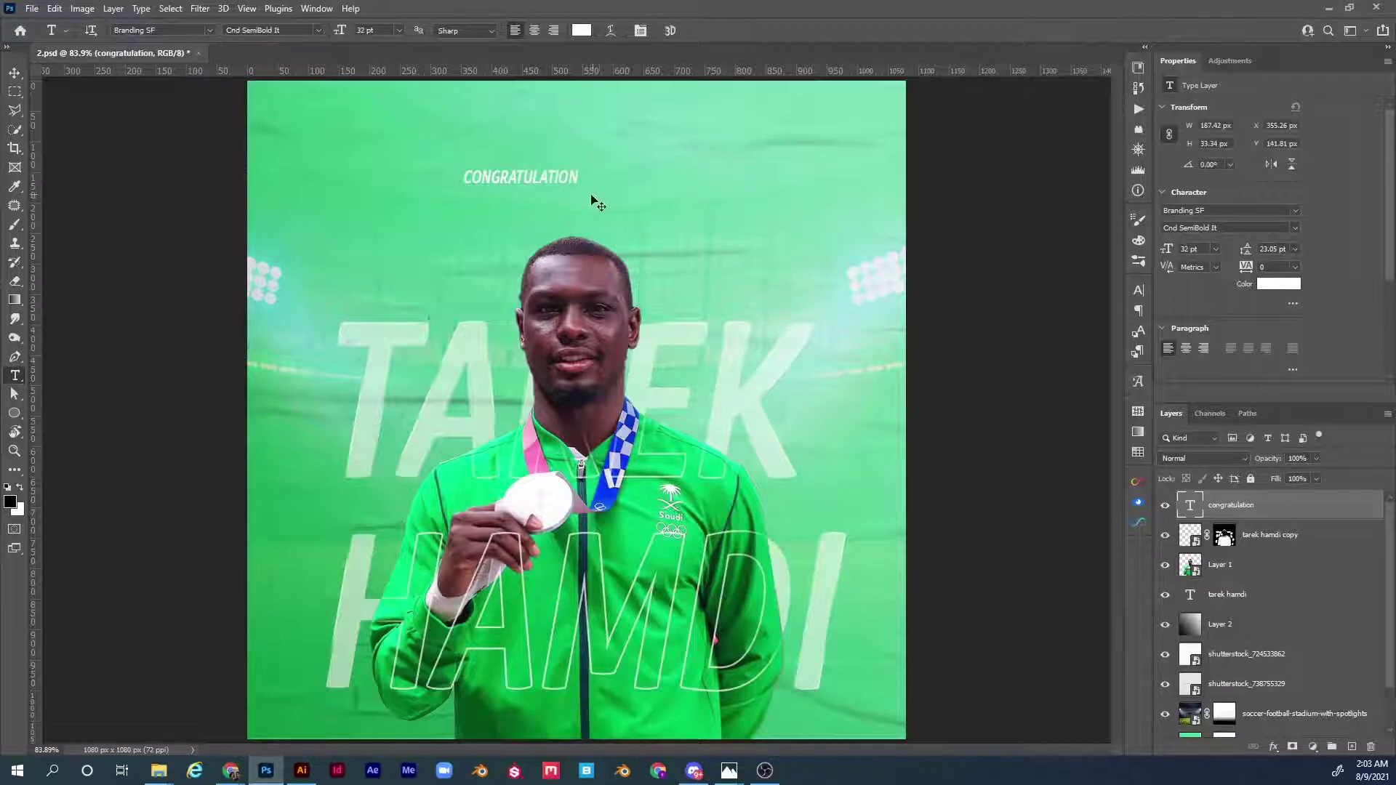
# - Scale the CONGRATULATION headline to about 290% and centre it horizontally above the athlete's head
pyautogui.hotkey('ctrl', 't')
pyautogui.moveTo(580, 188); pyautogui.dragTo(725, 214)
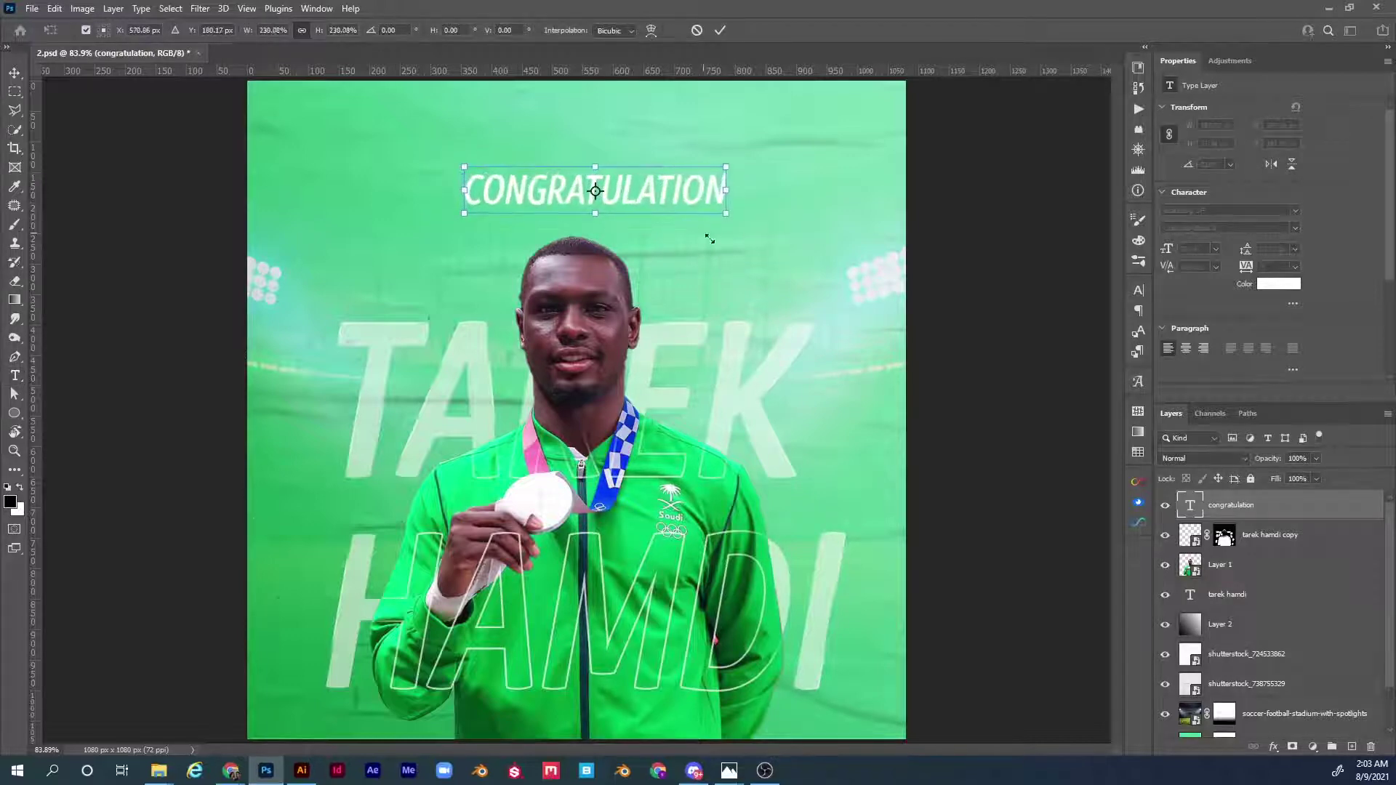
pyautogui.moveTo(458, 215); pyautogui.dragTo(408, 225)
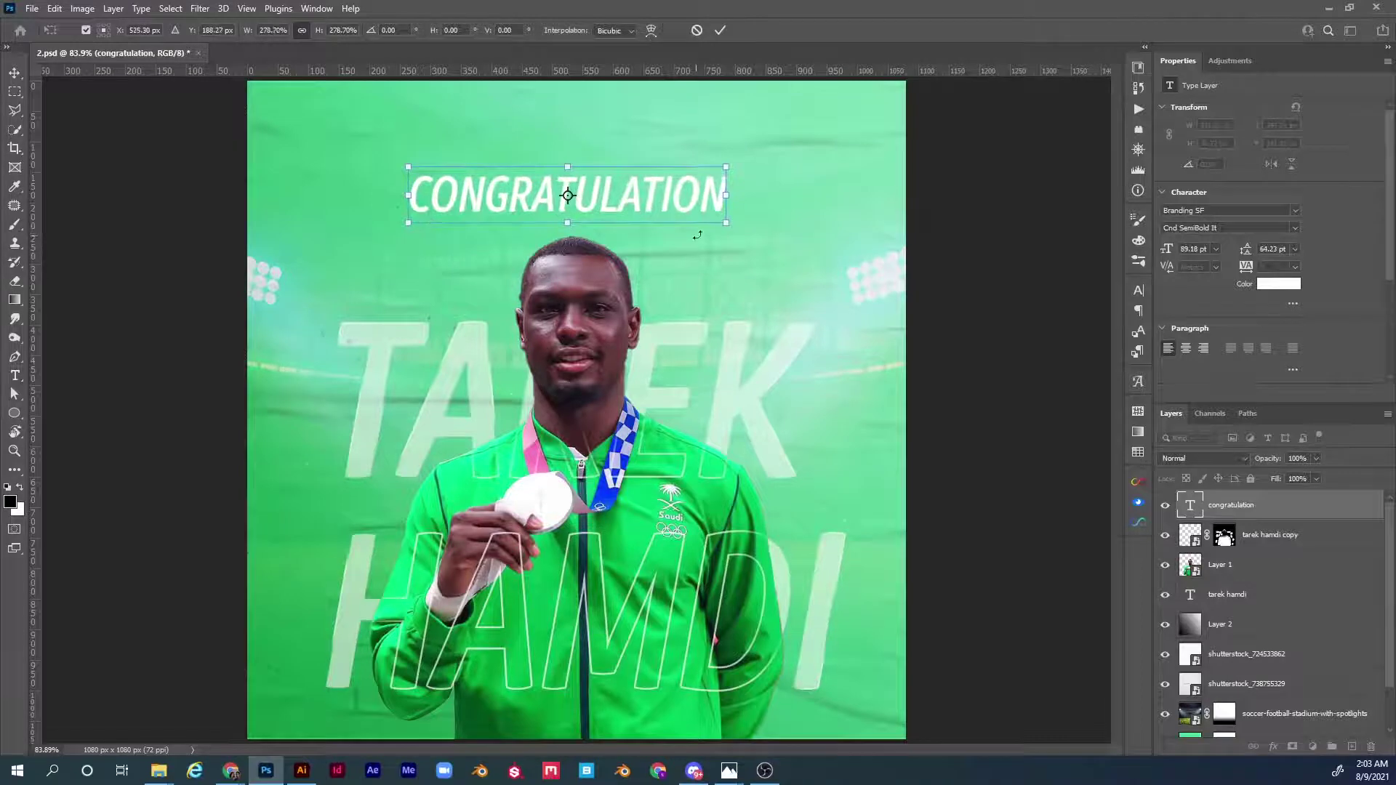
pyautogui.moveTo(726, 225); pyautogui.dragTo(693, 192)
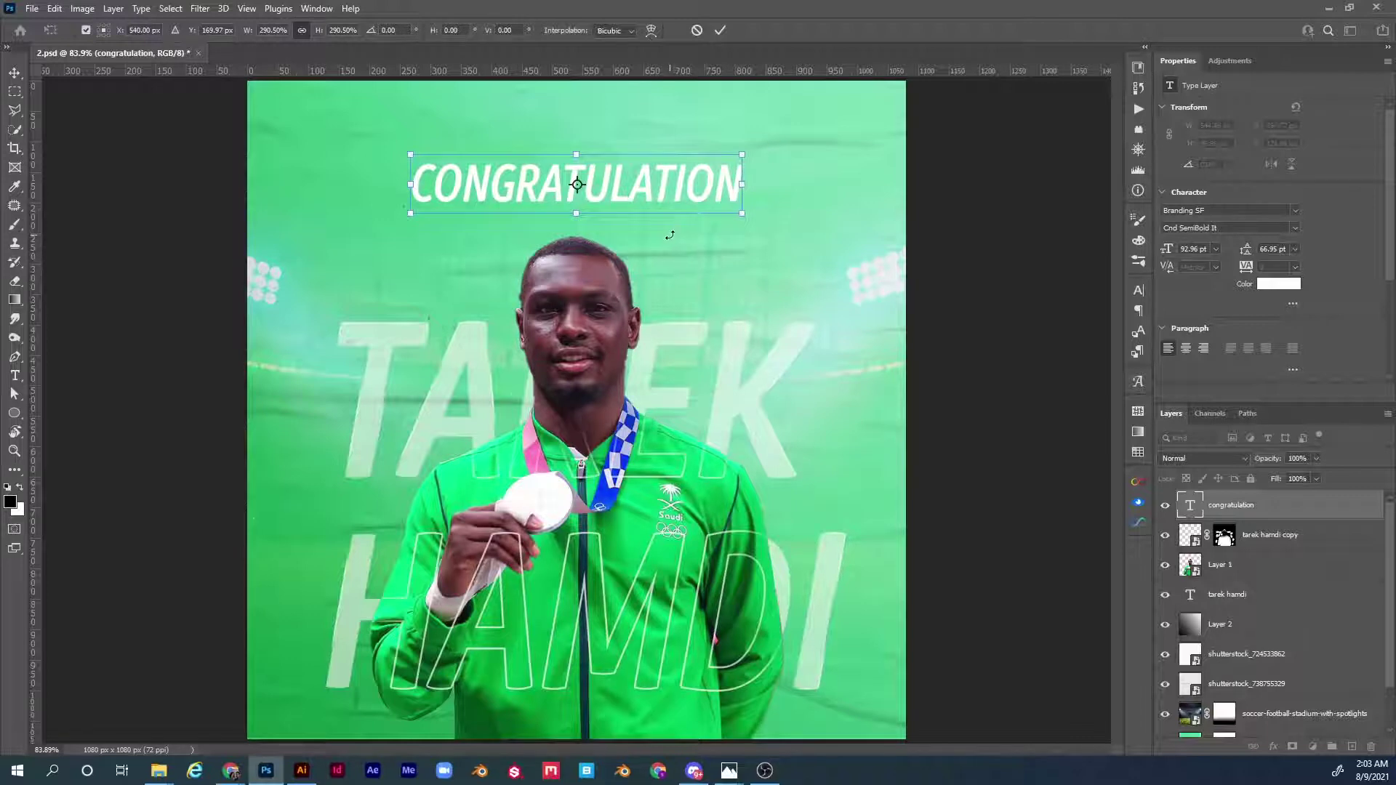
pyautogui.press('Return')
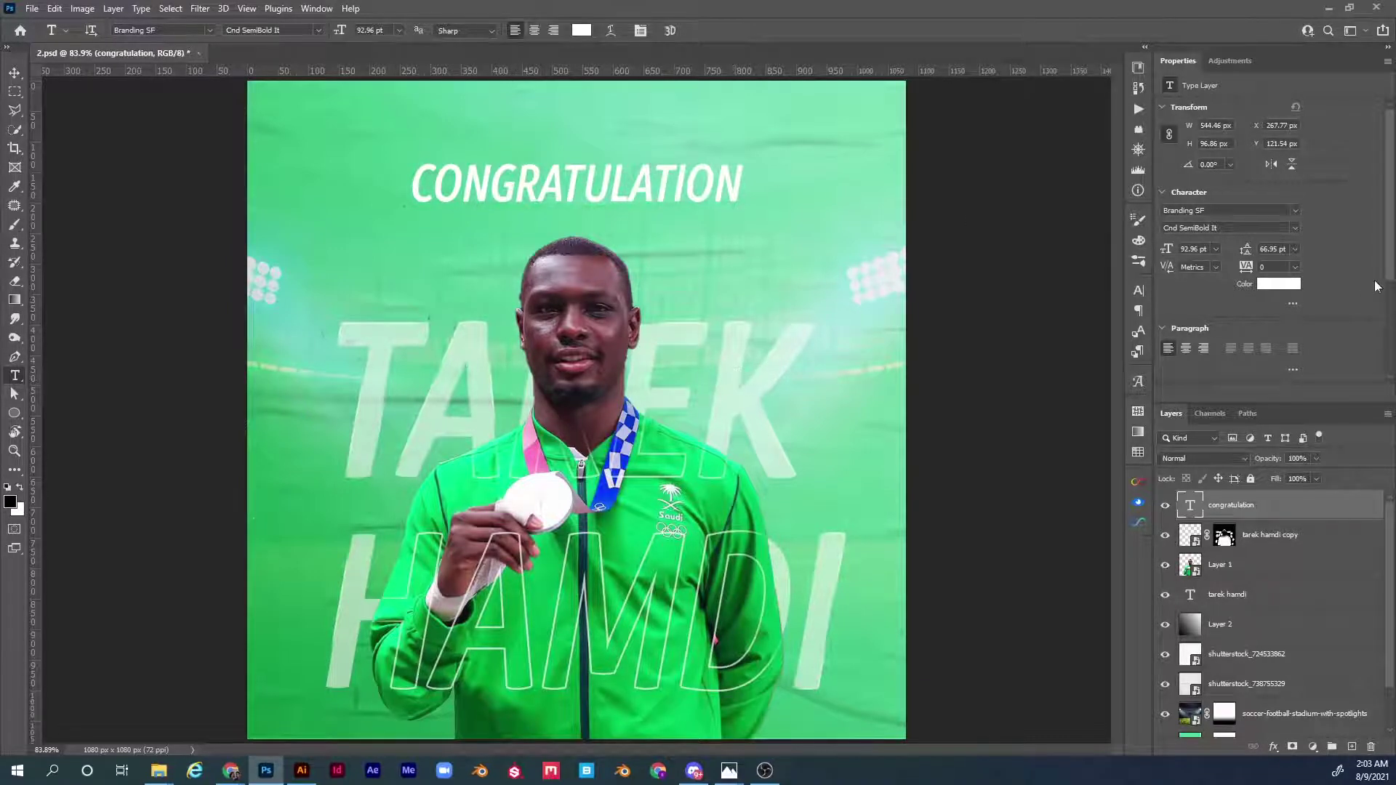
# - Recolour the CONGRATULATION headline to a dark green, about #2a604a
pyautogui.click(1283, 285)
pyautogui.click(664, 229)
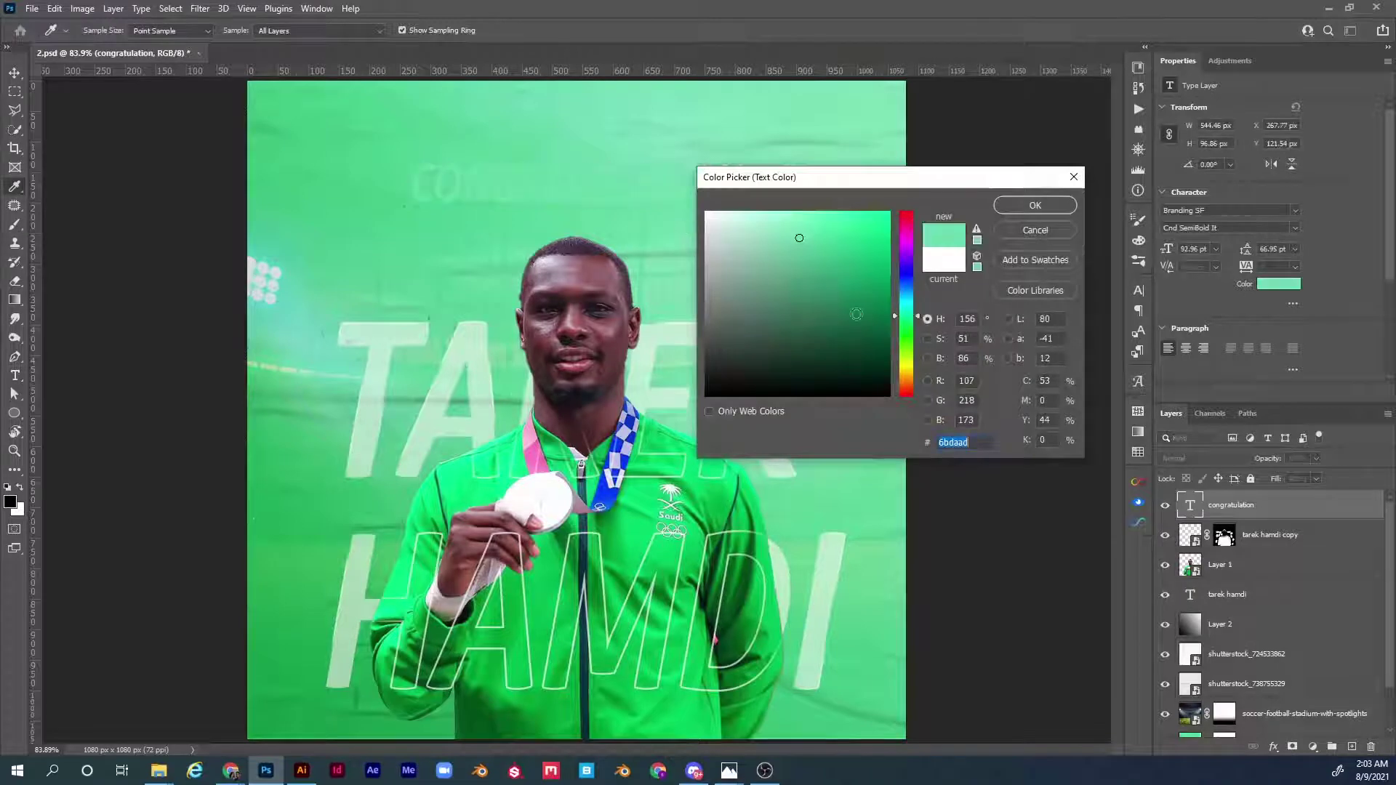
pyautogui.click(812, 346)
pyautogui.moveTo(811, 346); pyautogui.dragTo(815, 330)
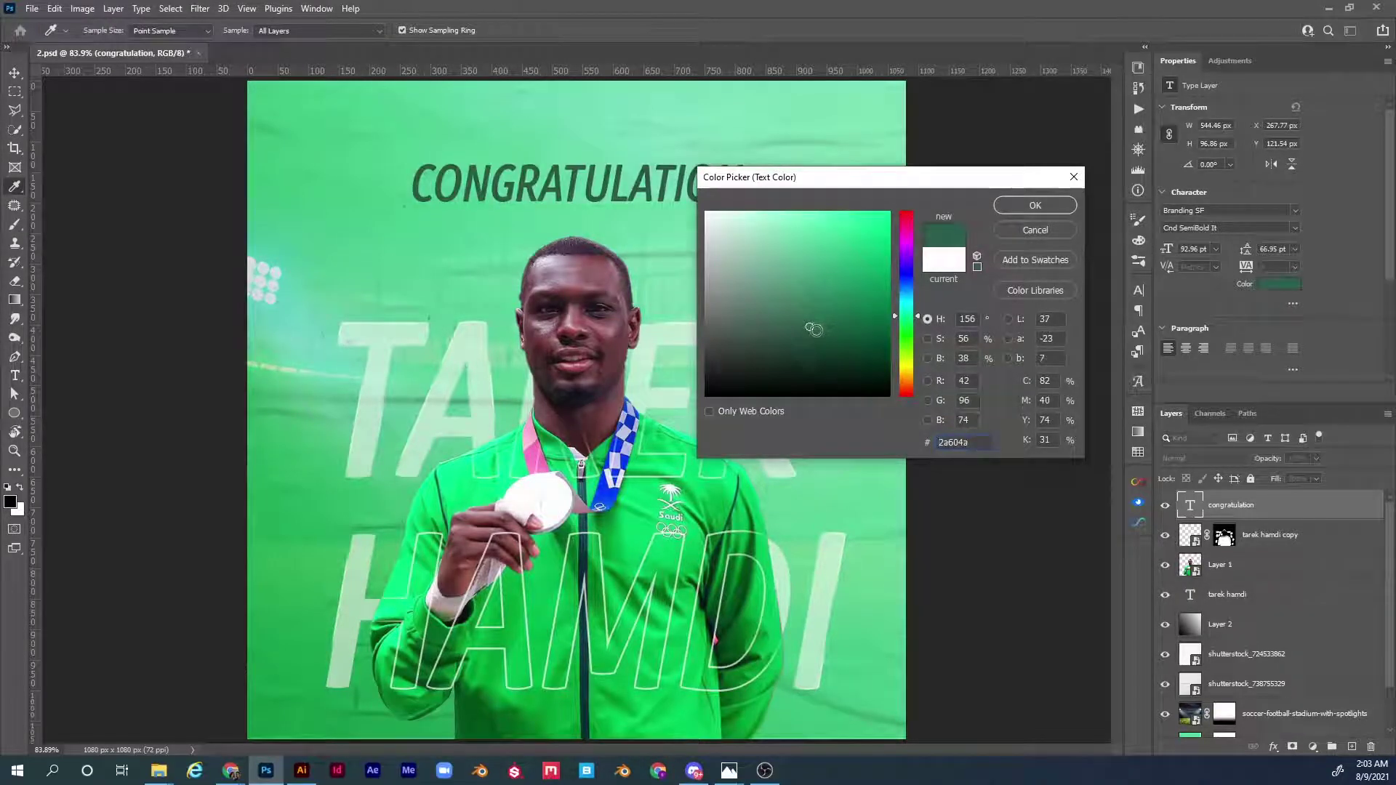
pyautogui.click(1035, 206)
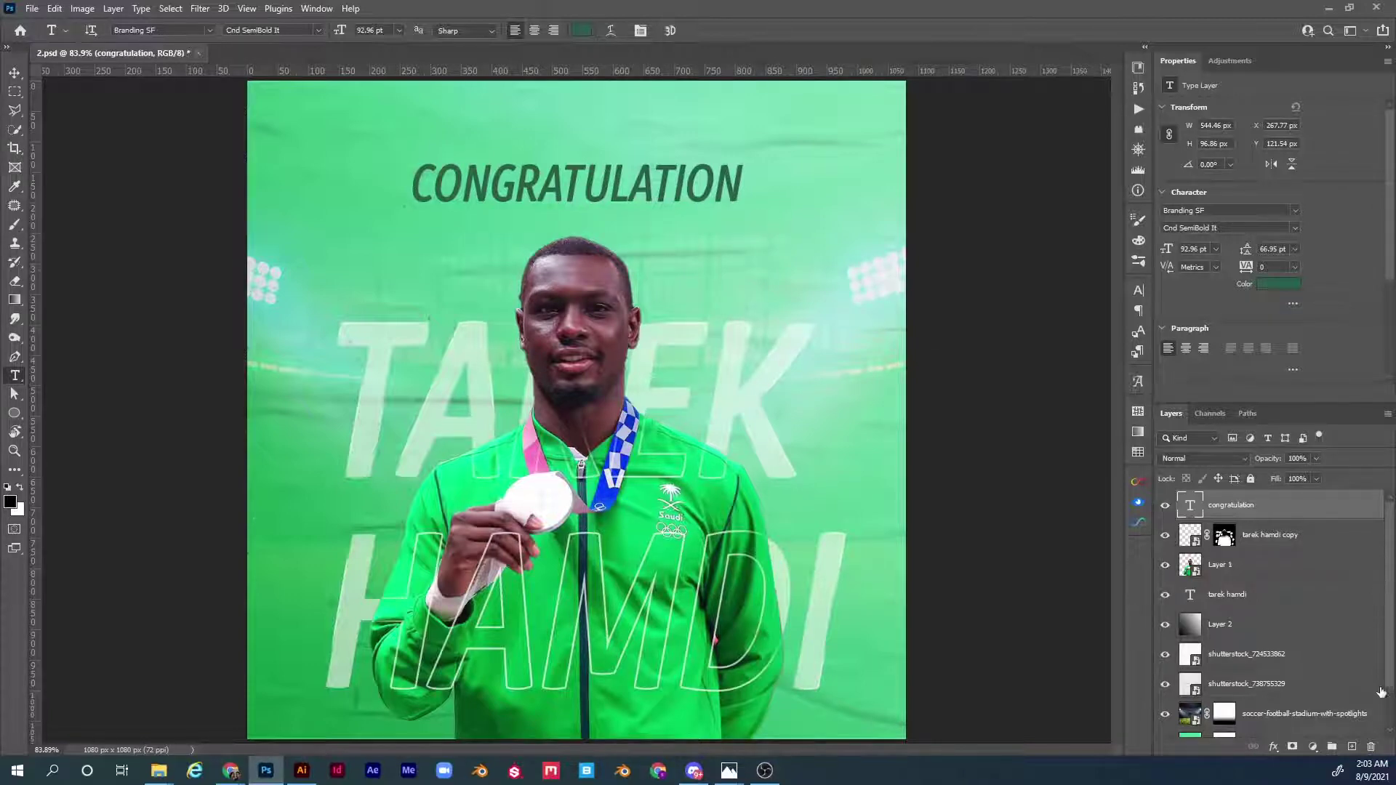
# - Create a new layer clipped to the CONGRATULATION text and fill the letter selection with a vertical black-to-white gradient
pyautogui.click(1351, 748)
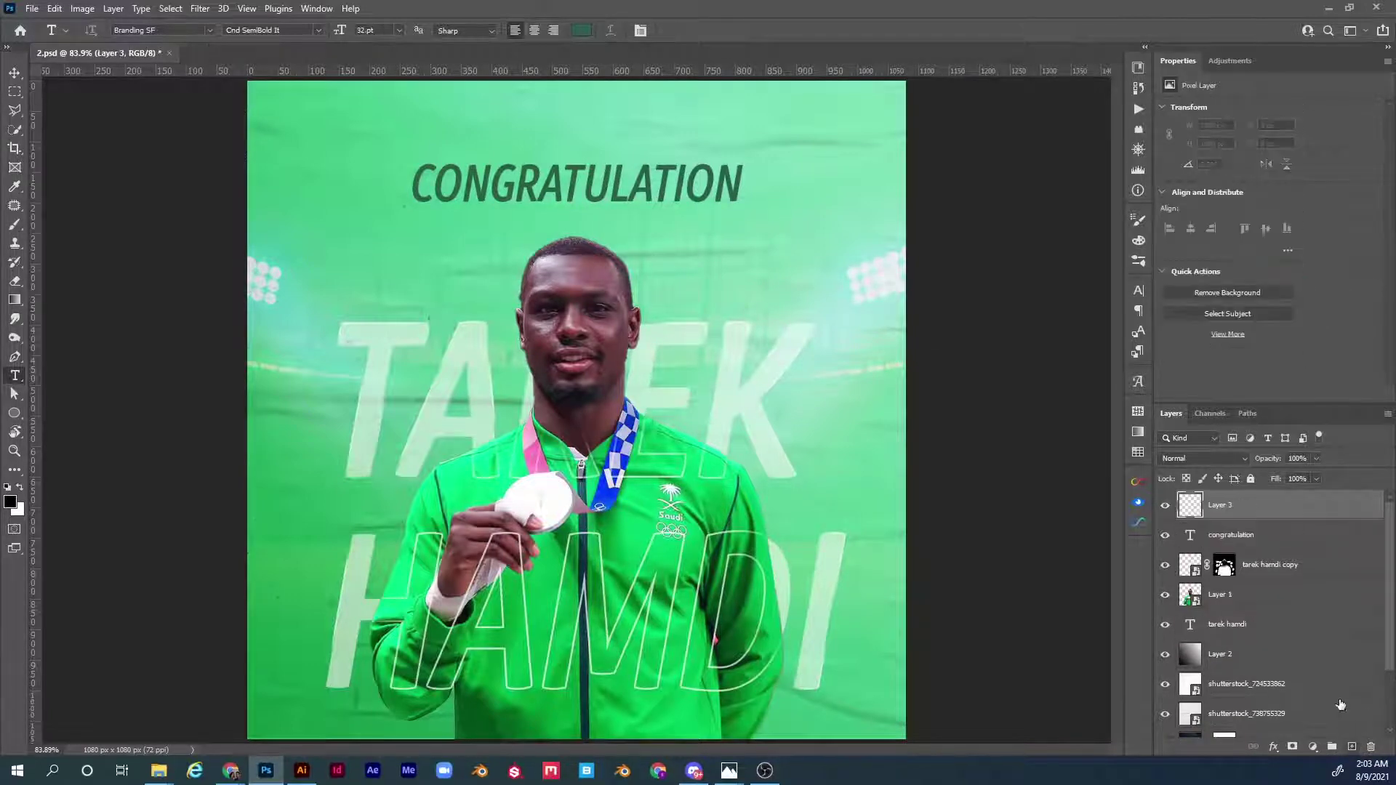
pyautogui.keyDown('alt'); pyautogui.click(1219, 519); pyautogui.keyUp('alt')
pyautogui.keyDown('ctrl'); pyautogui.click(1191, 539); pyautogui.keyUp('ctrl')
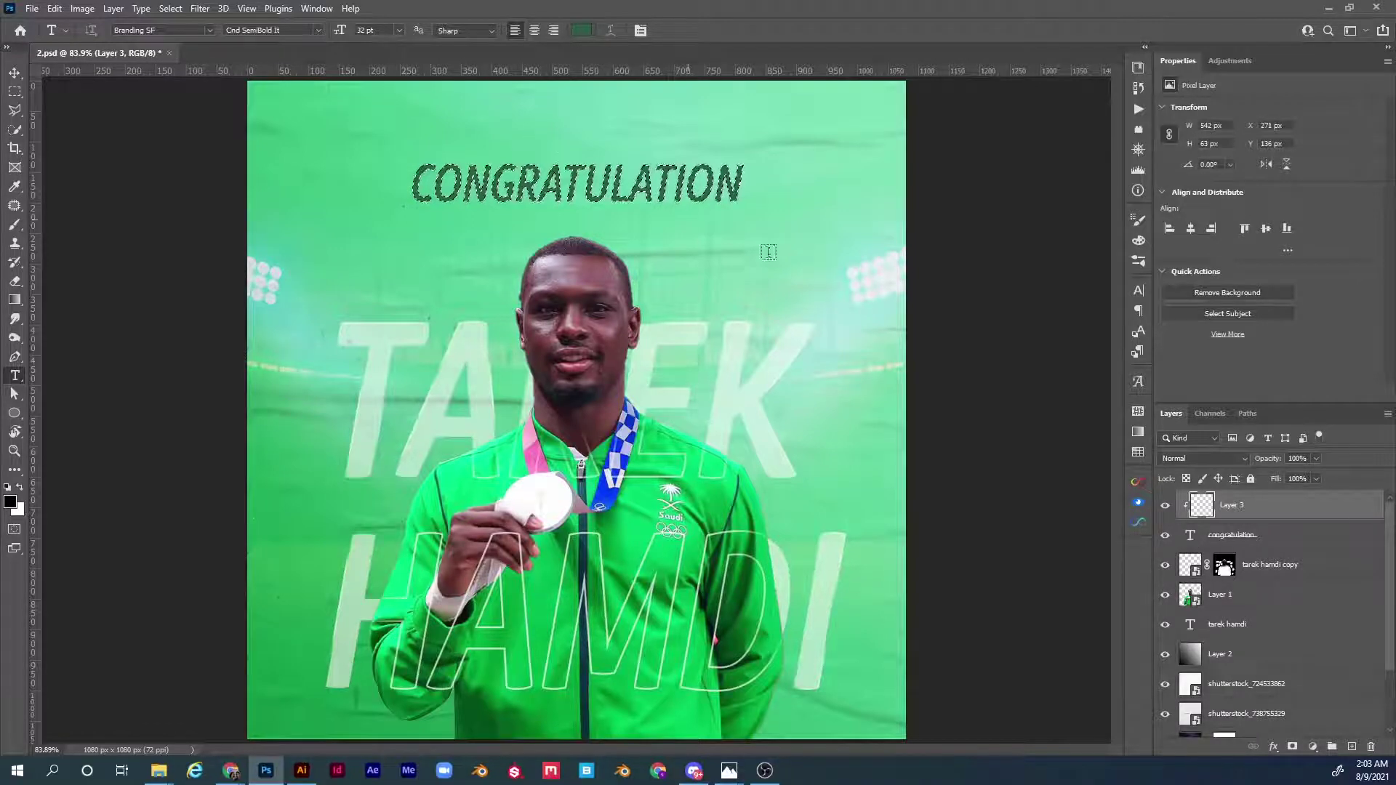
pyautogui.press('g')
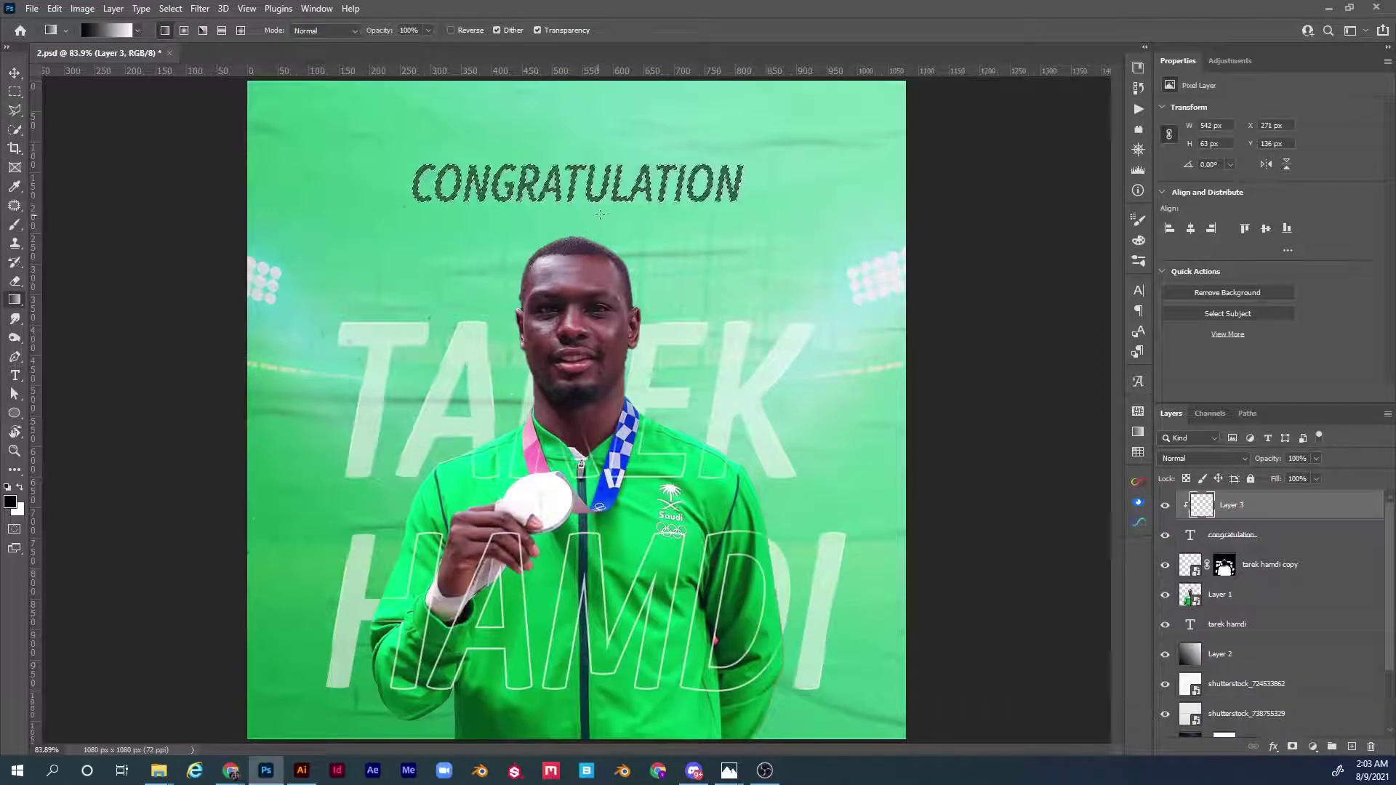
pyautogui.moveTo(621, 162); pyautogui.dragTo(604, 215)
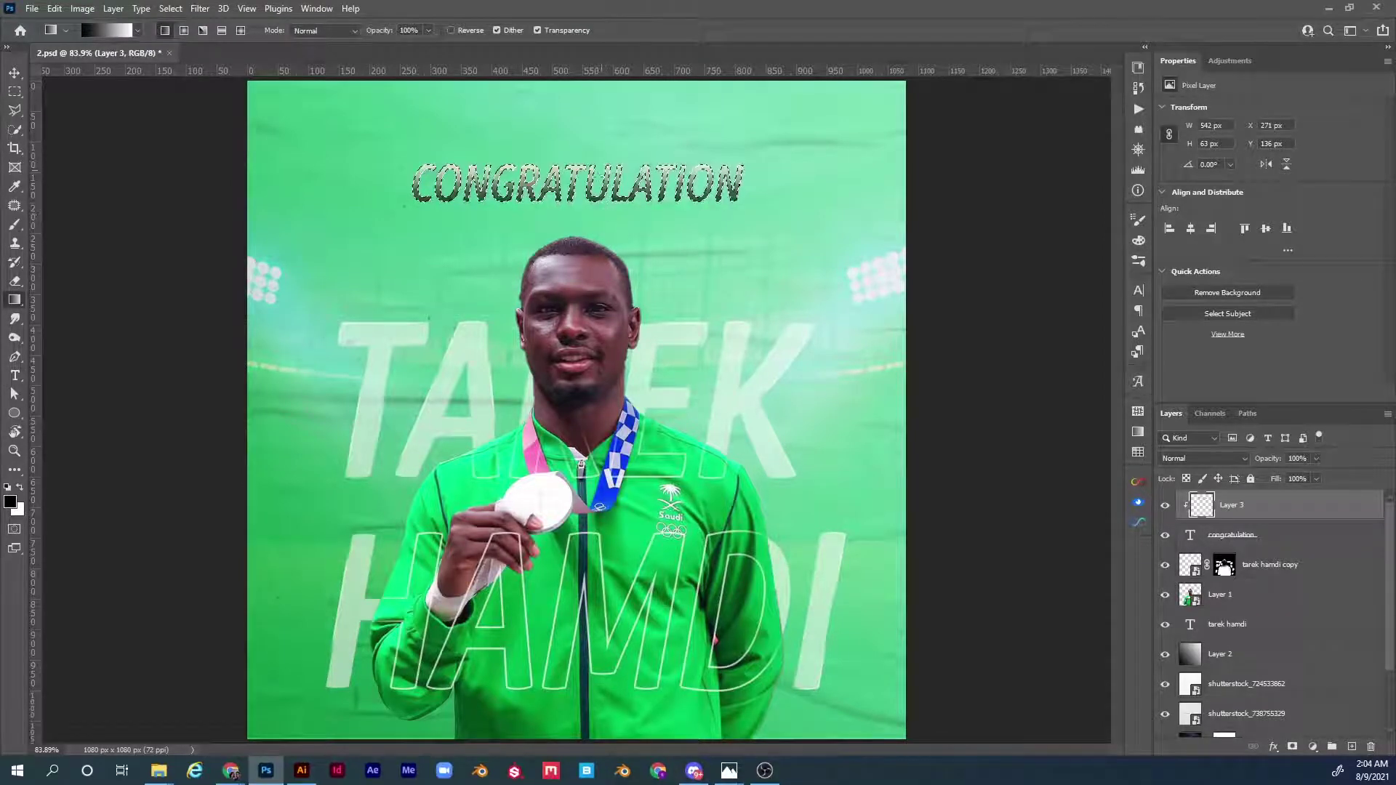
# - Set the headline's gradient layer to Soft Light, deselect the letters and compare the headline with the gradient hidden and shown
pyautogui.click(1228, 460)
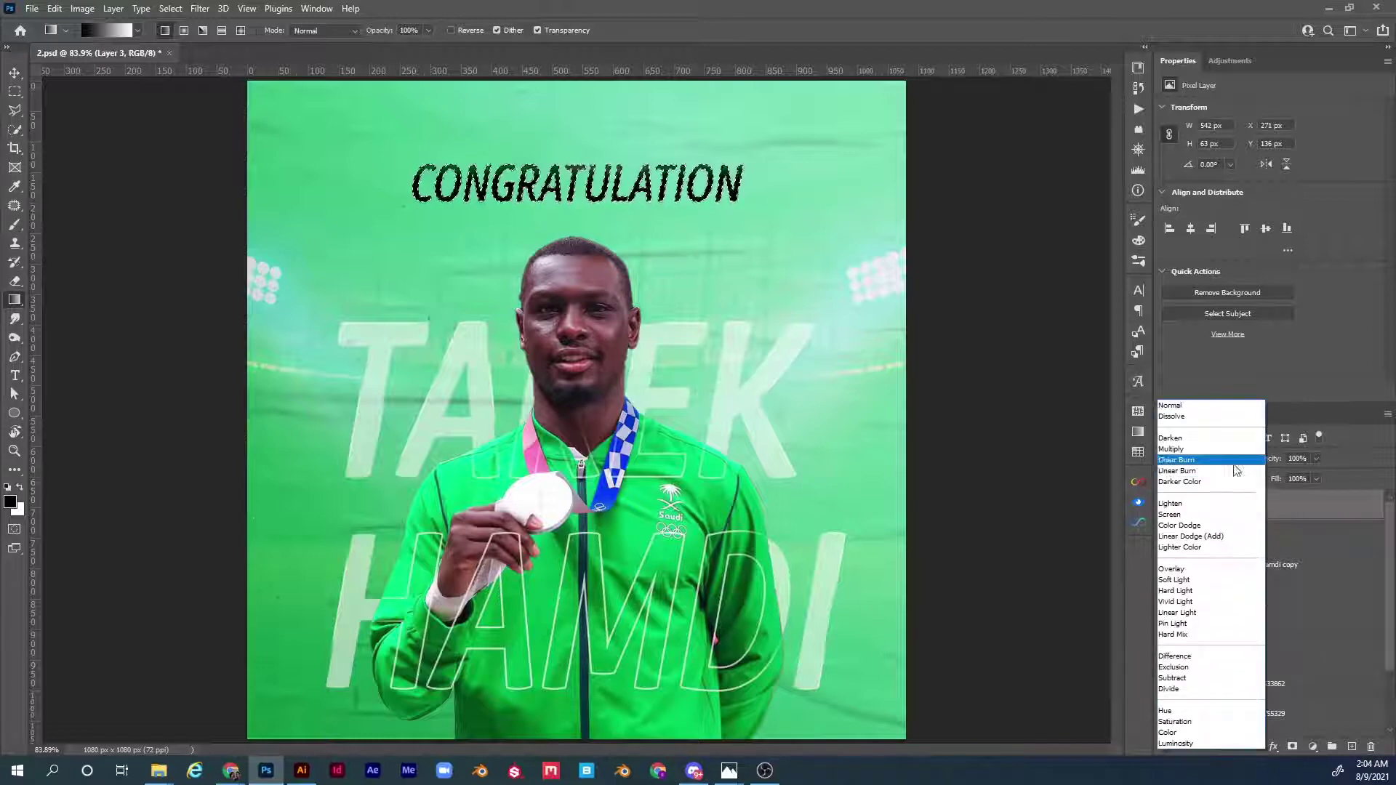
pyautogui.click(1189, 582)
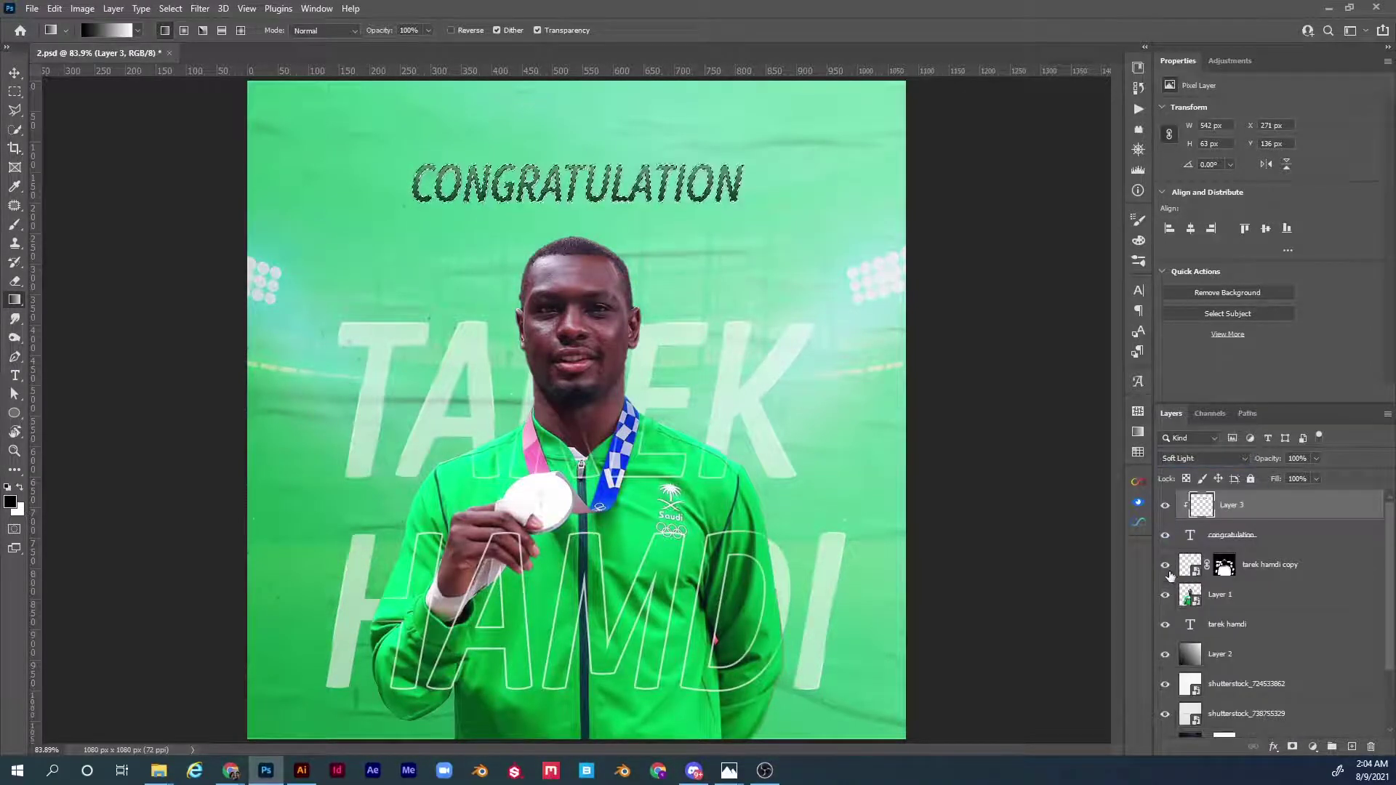
pyautogui.hotkey('ctrl', 'd')
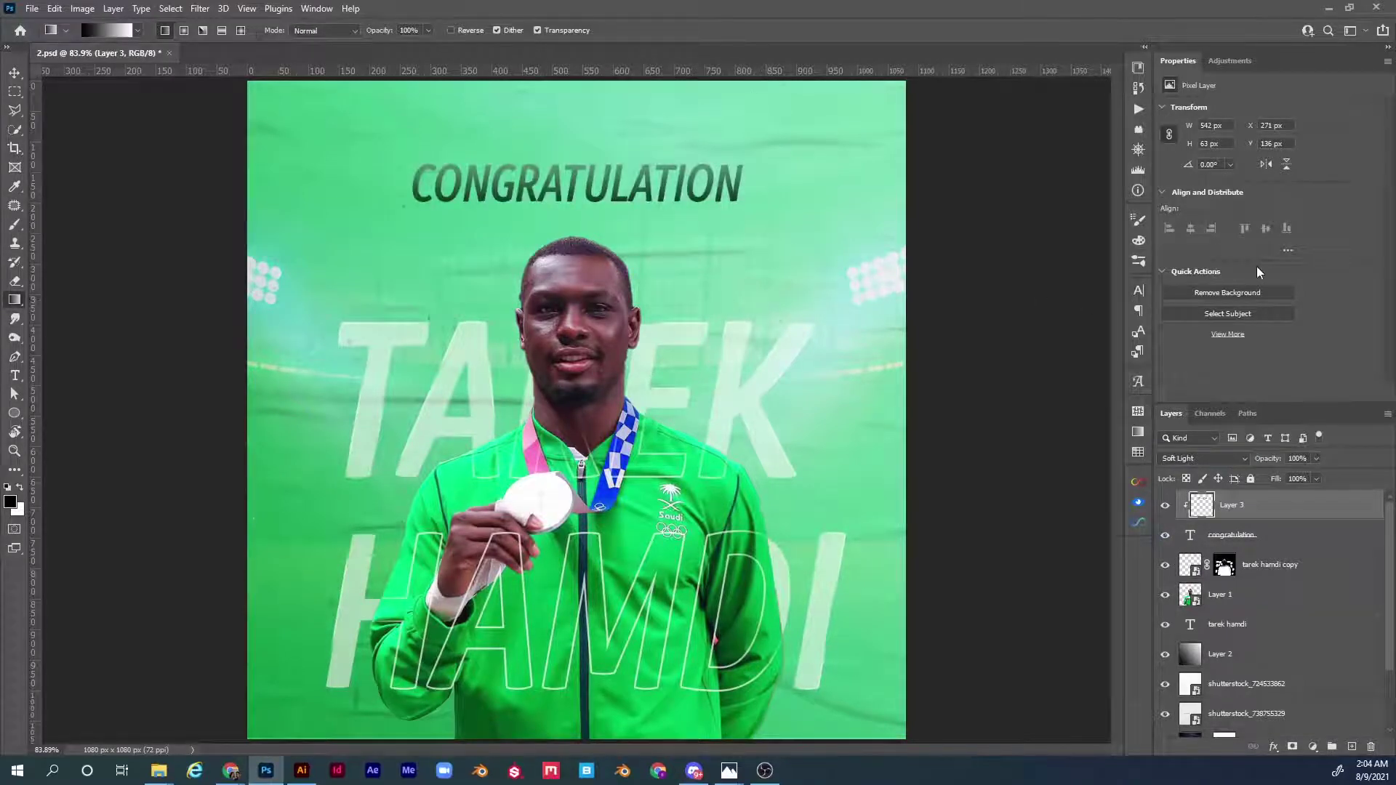
pyautogui.click(1165, 506)
pyautogui.click(1165, 505)
# - Add a black Solid Color fill layer directly above the athlete layer, Layer 1
pyautogui.press('b')
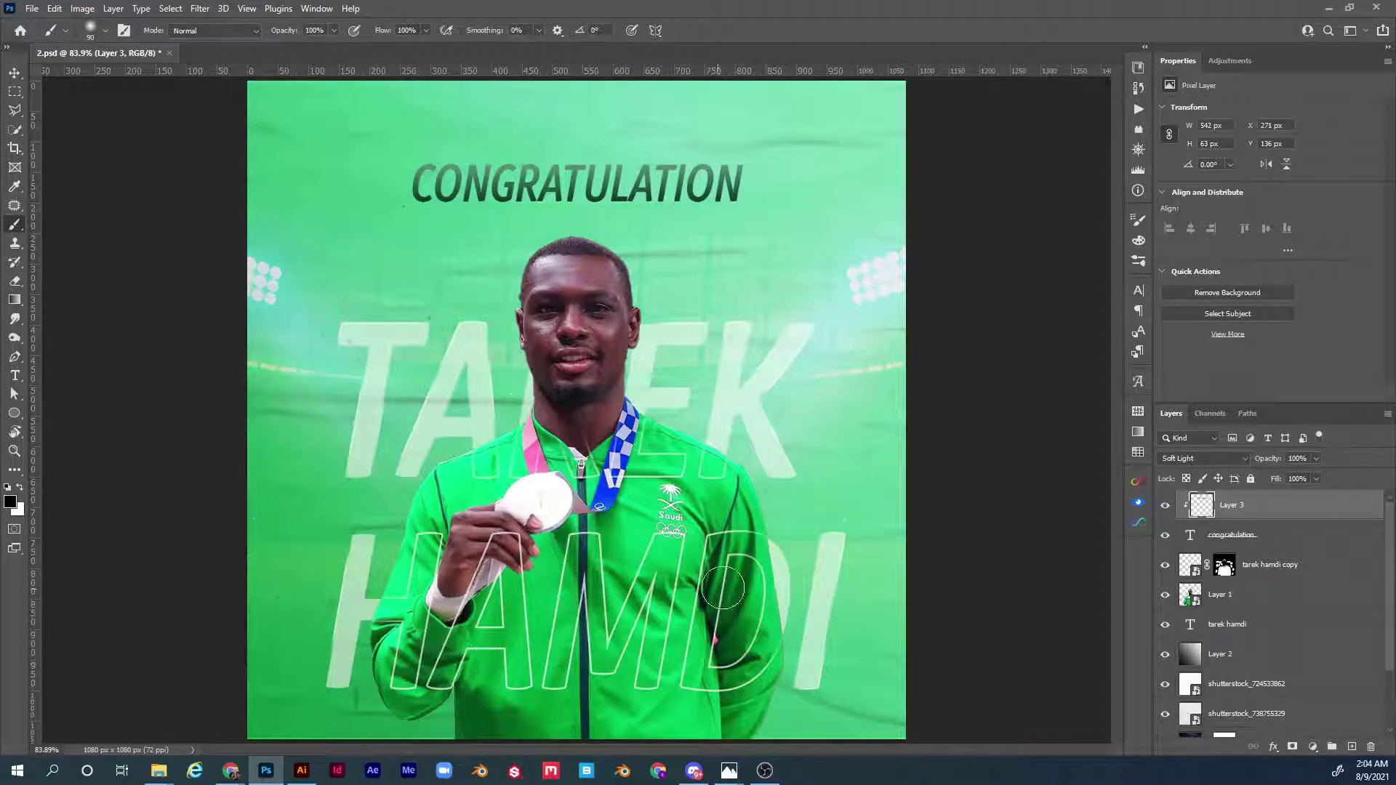
pyautogui.click(1274, 603)
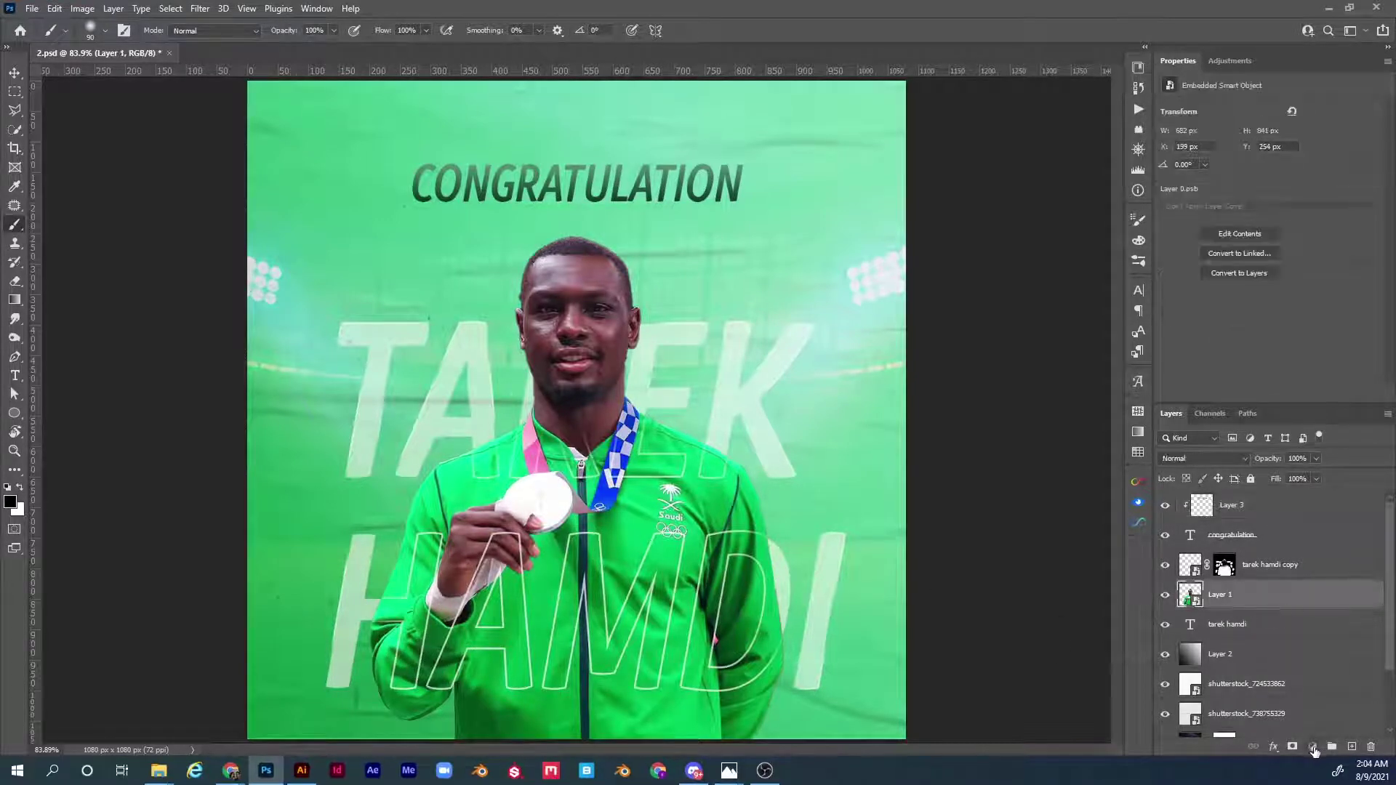
pyautogui.click(1317, 748)
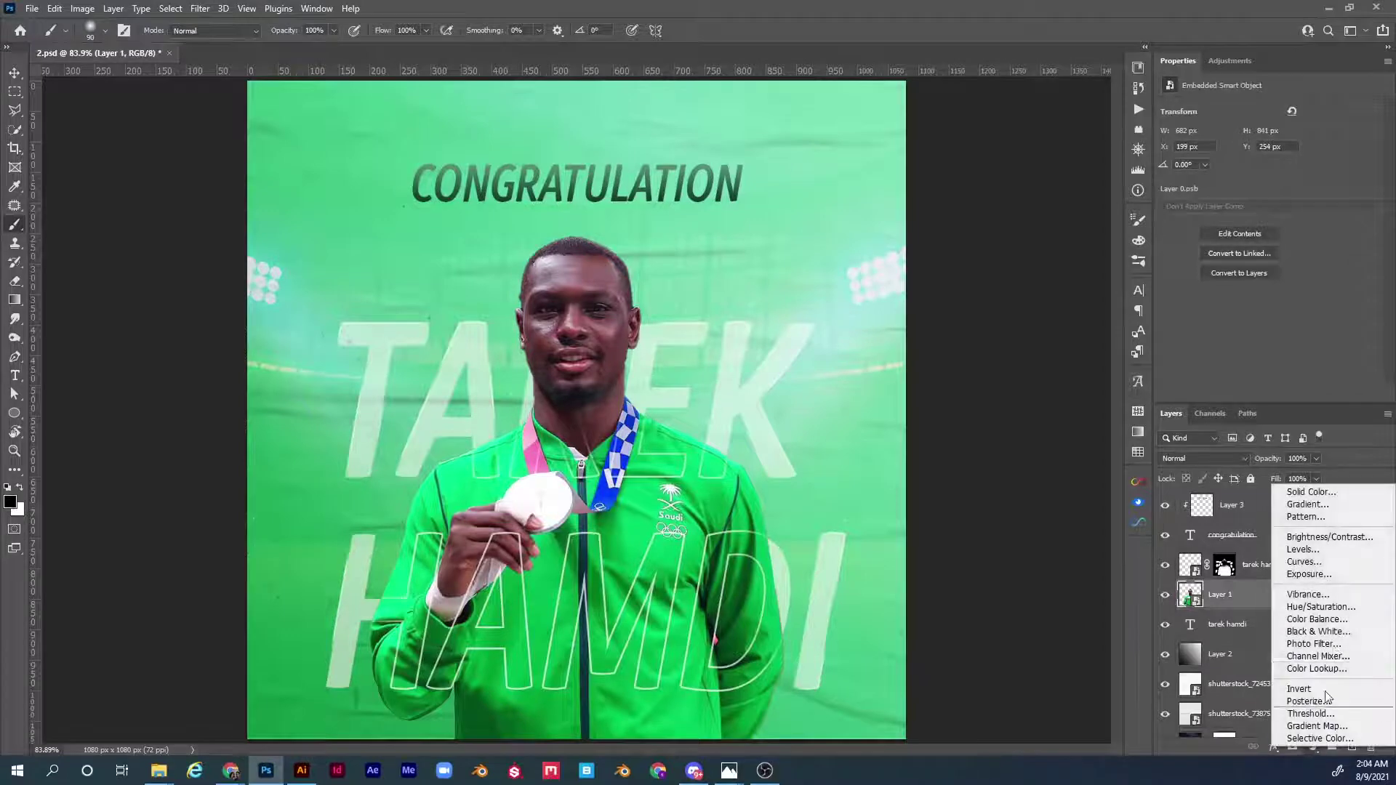
pyautogui.click(1336, 493)
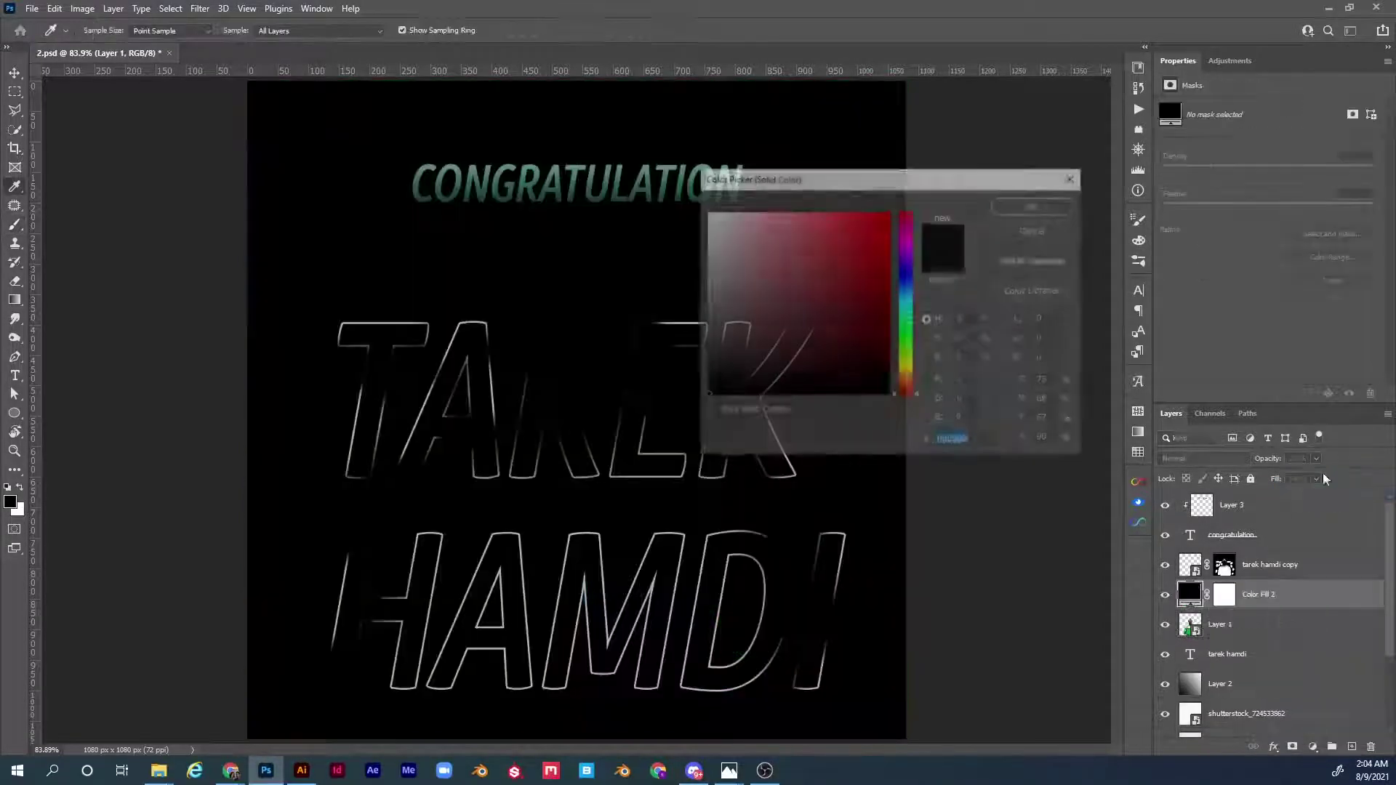
pyautogui.click(1031, 207)
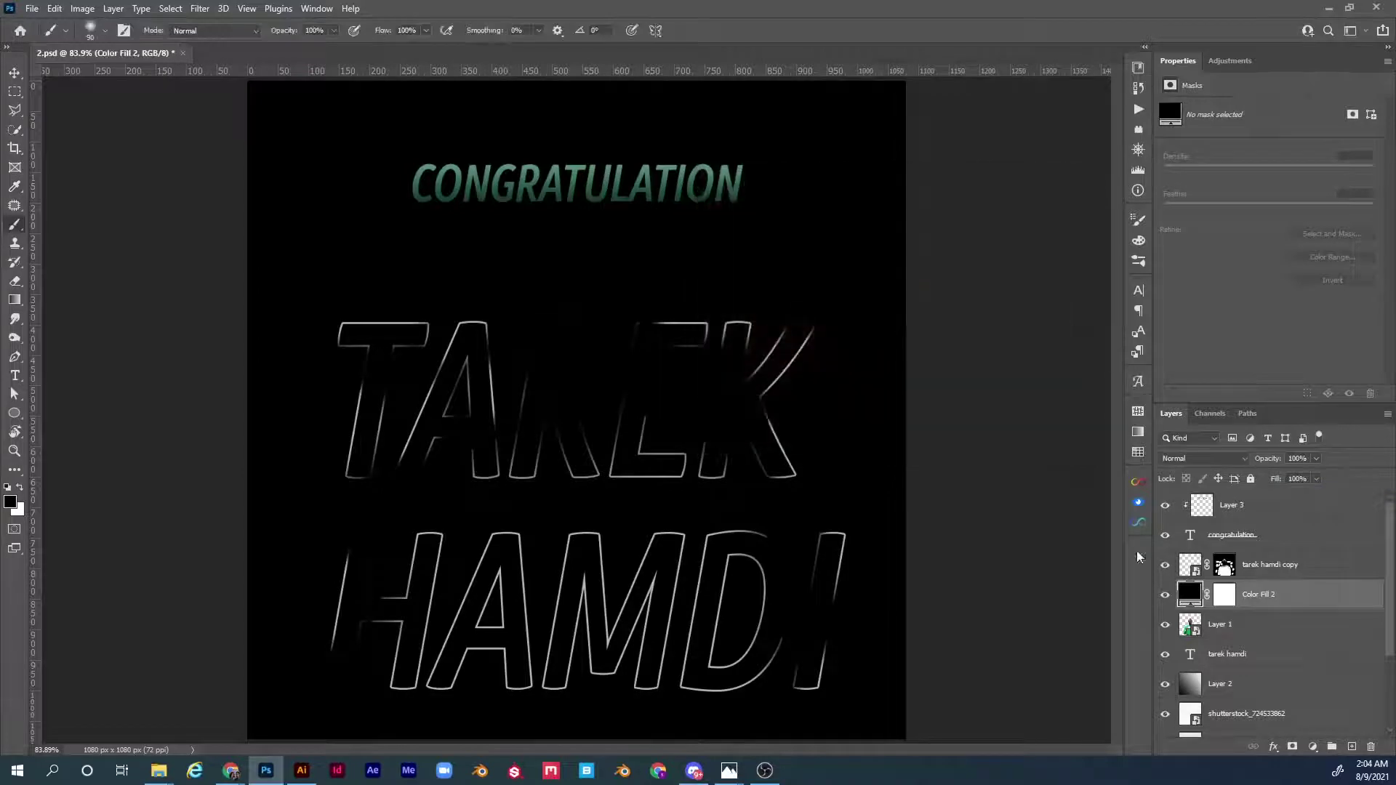
# - Change the Color Fill 2 layer's colour to a pale mint green
pyautogui.click(1165, 596)
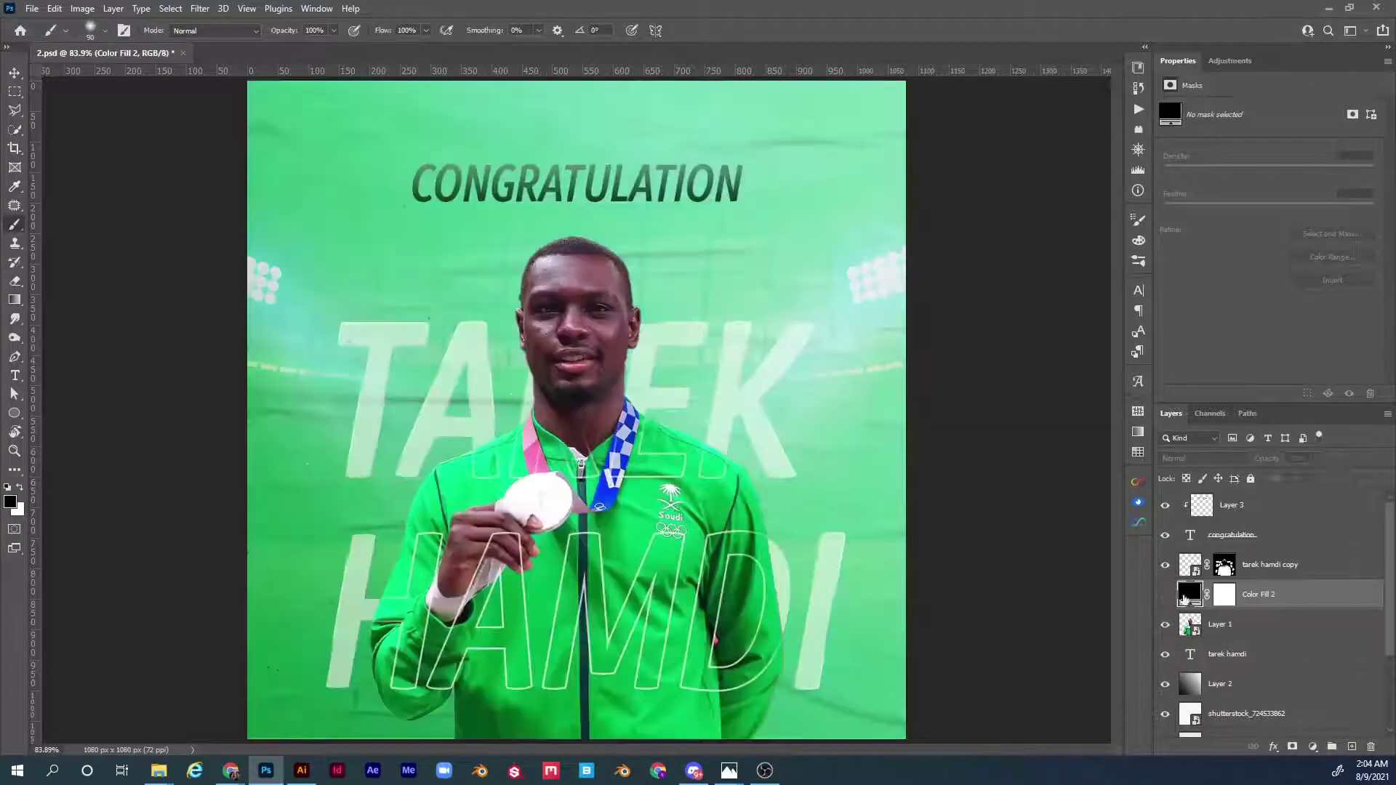
pyautogui.doubleClick(1190, 594)
pyautogui.moveTo(905, 184); pyautogui.dragTo(911, 466)
pyautogui.click(798, 389)
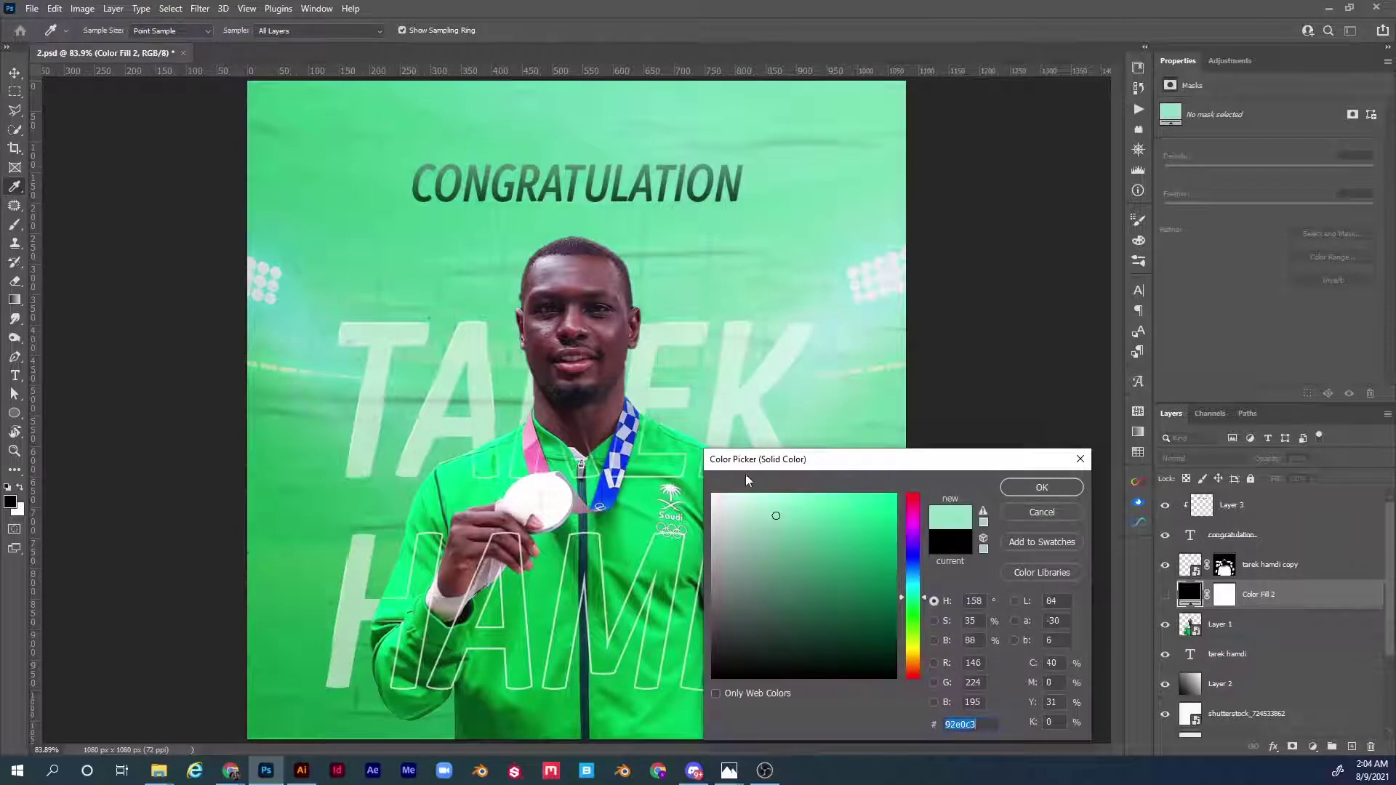
pyautogui.click(1065, 492)
pyautogui.click(1165, 601)
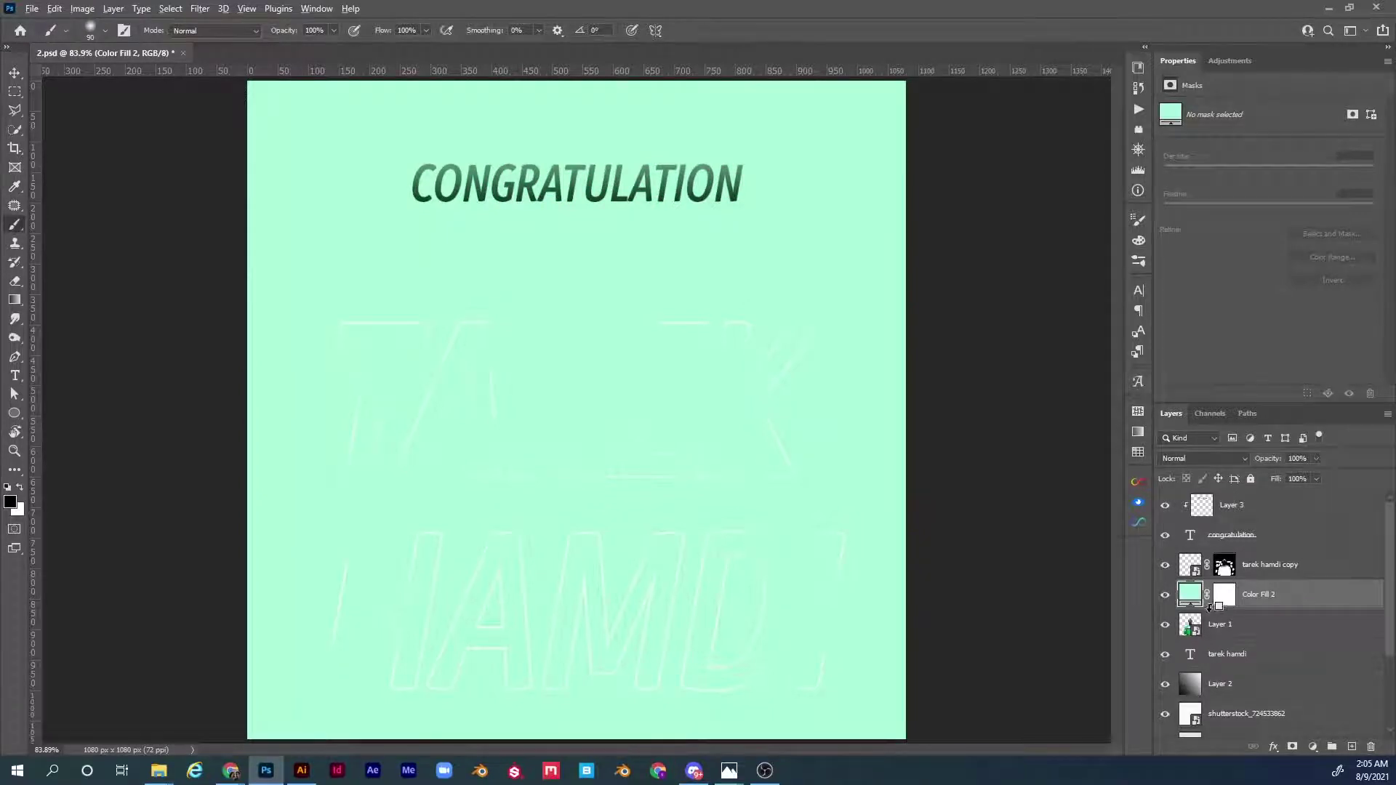
# - Clip the mint fill layer to the athlete layer and set its blend mode to Overlay
pyautogui.keyDown('alt'); pyautogui.click(1212, 609); pyautogui.keyUp('alt')
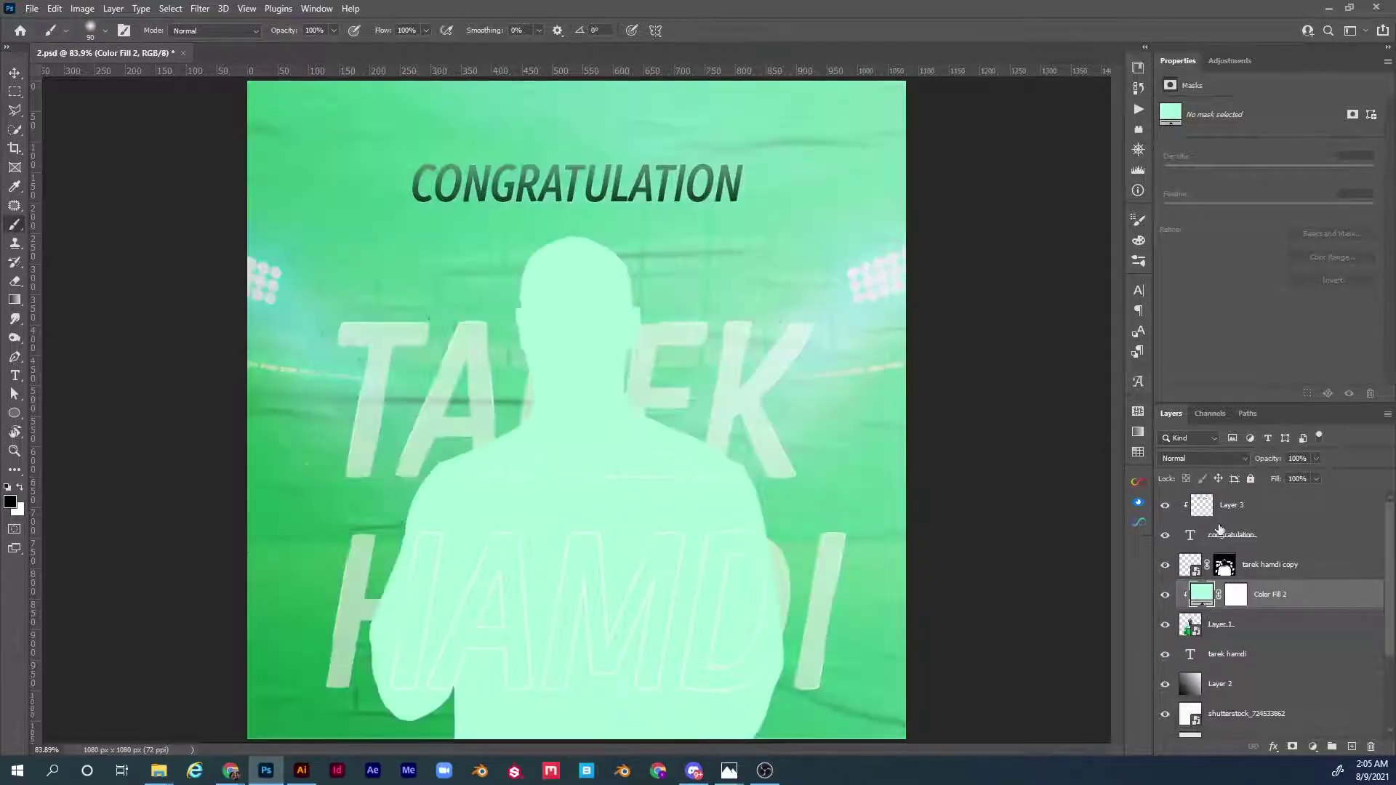
pyautogui.click(1216, 458)
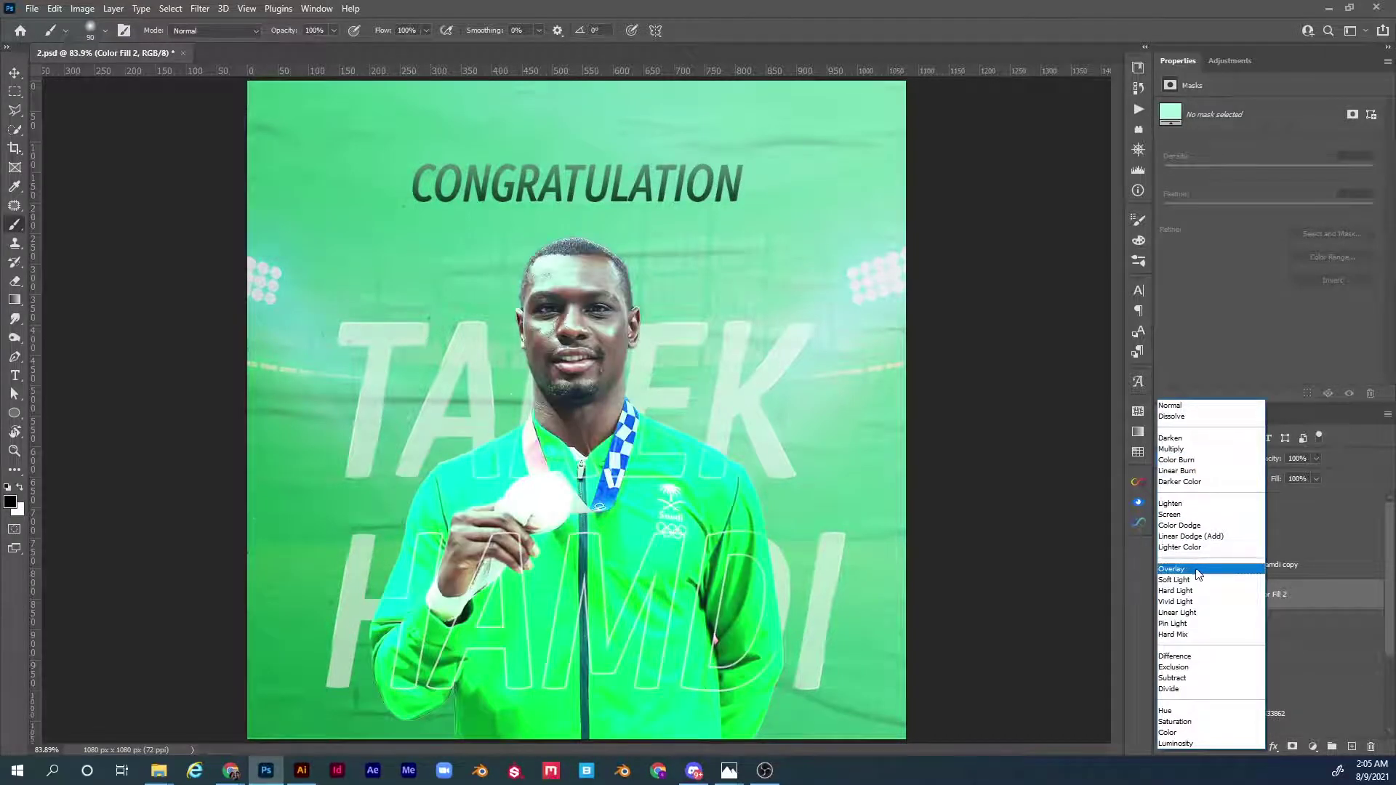
pyautogui.click(1198, 574)
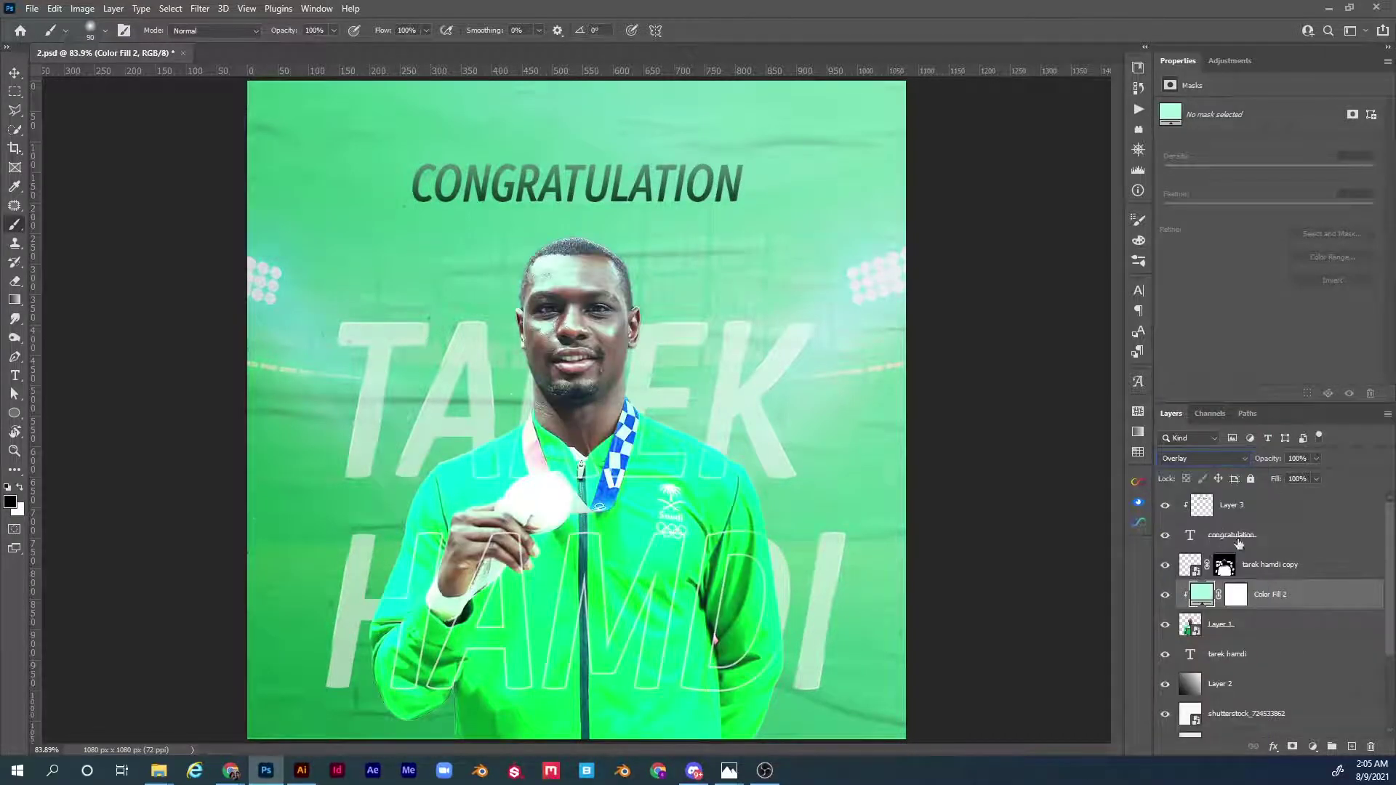
# - Target the mint fill layer's mask and choose brush 1 from the Ash Dust Photoshop Stamp Brushes set with white as foreground colour
pyautogui.click(1236, 596)
pyautogui.press('x')
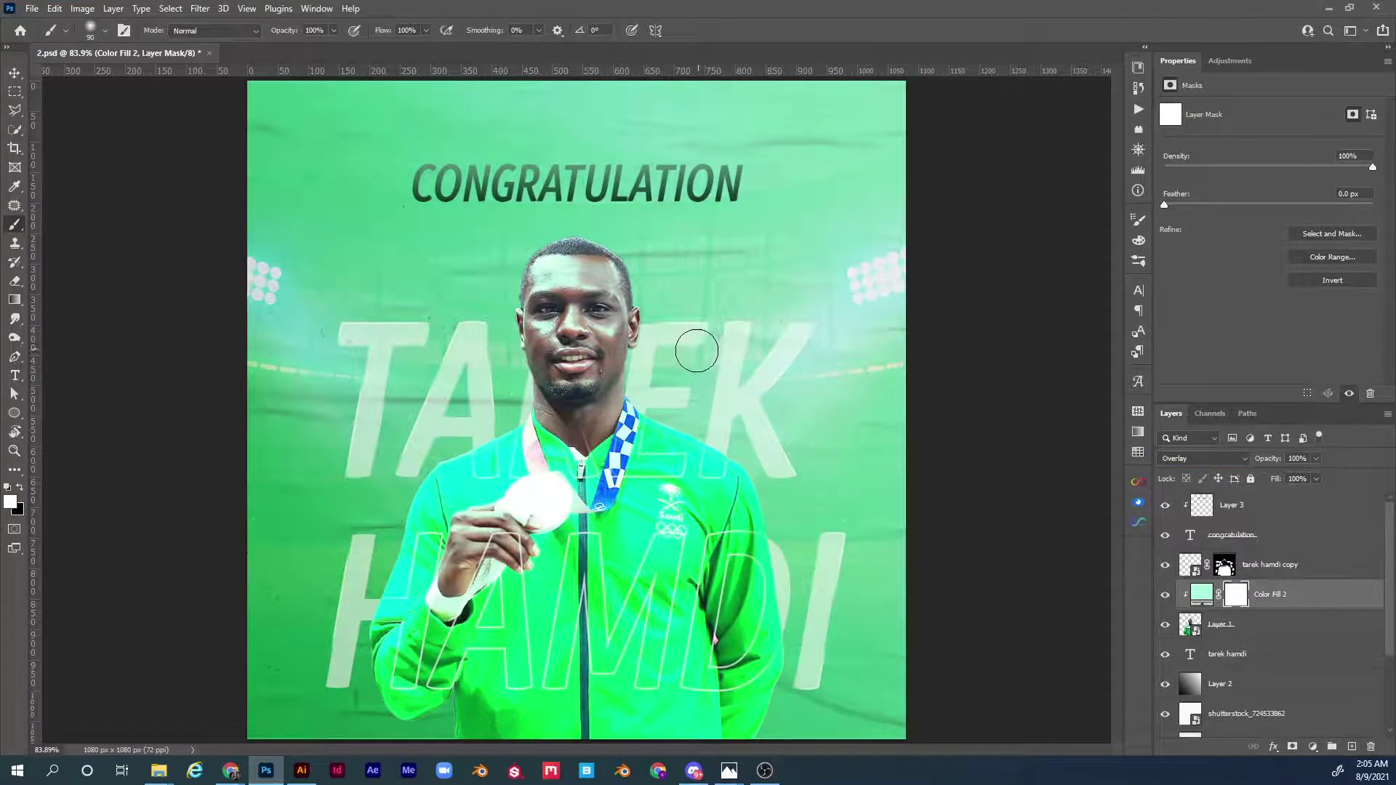
pyautogui.rightClick(693, 346)
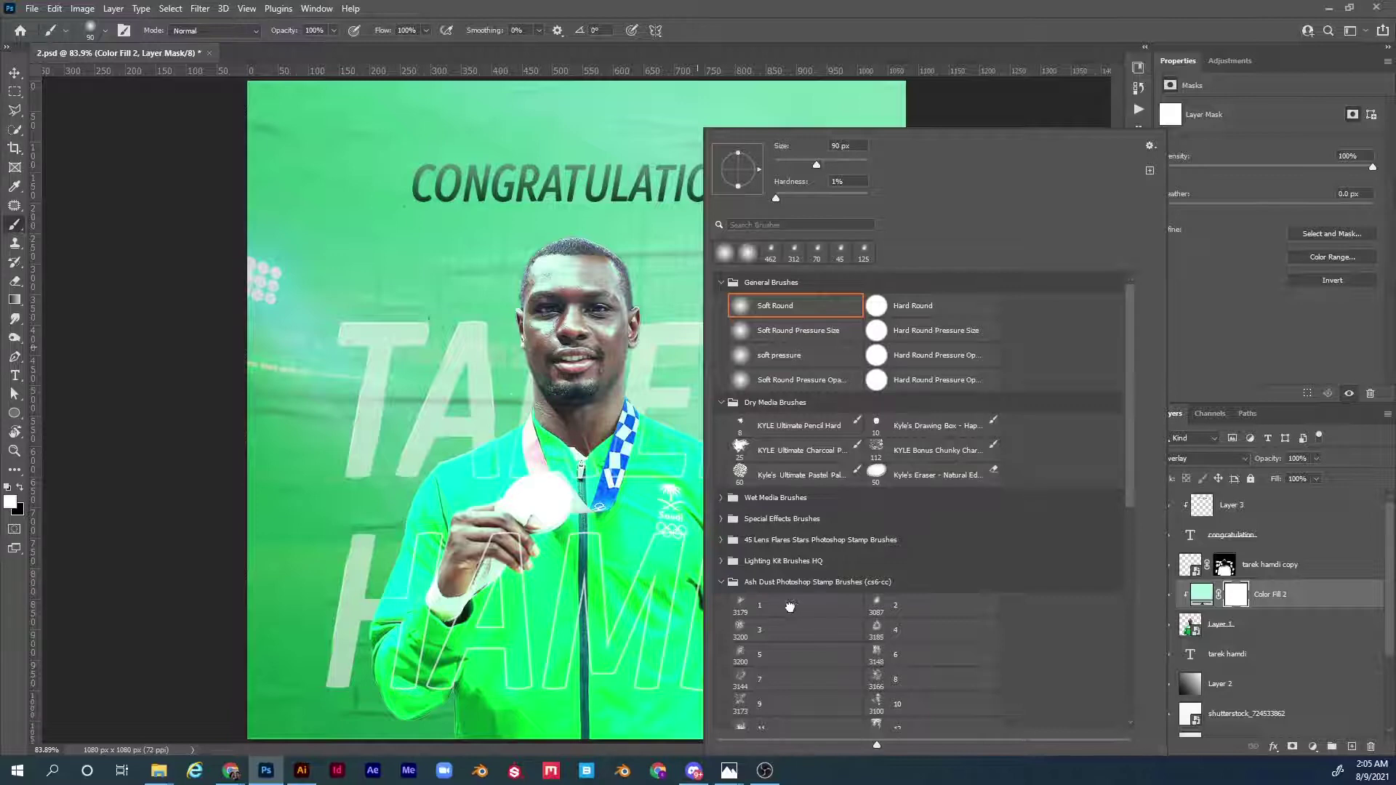
pyautogui.click(790, 607)
pyautogui.click(1261, 596)
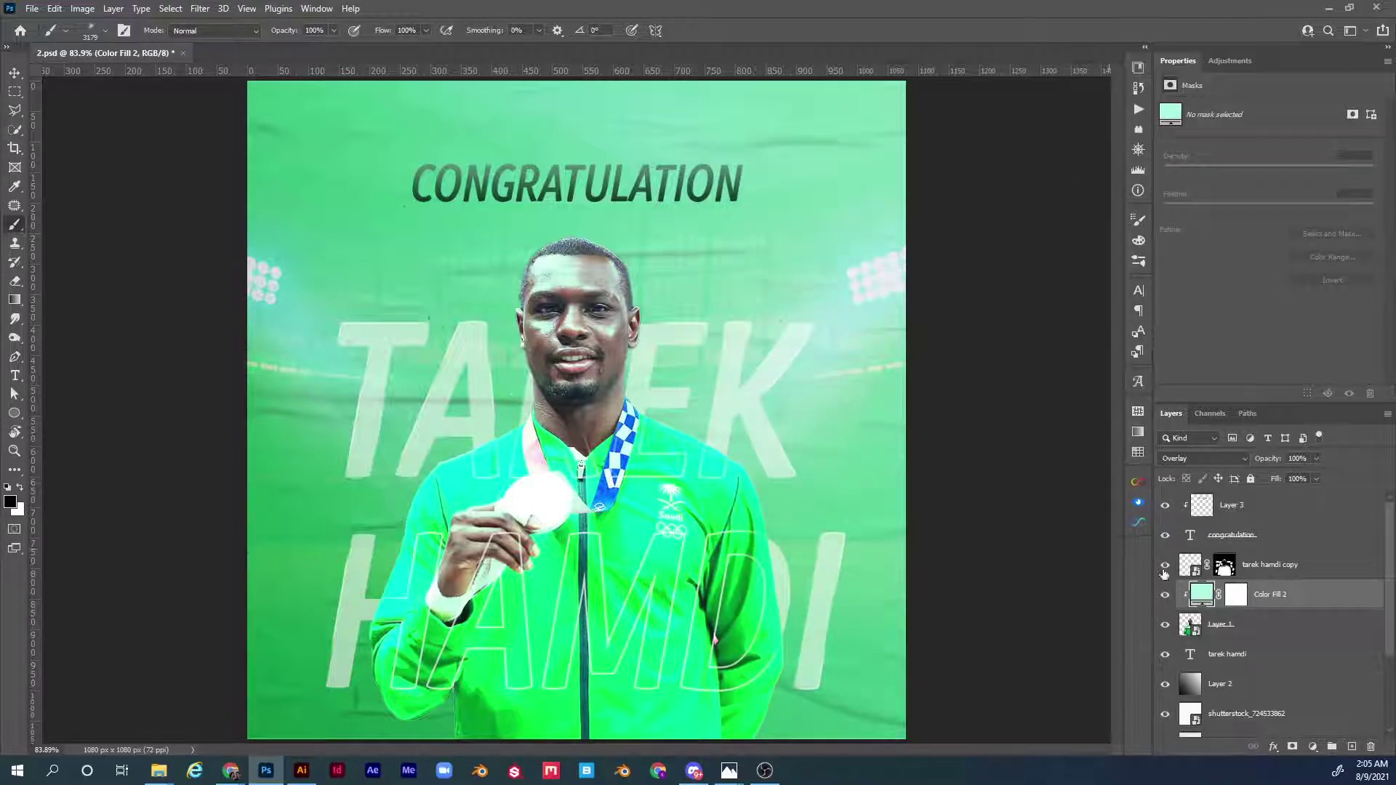
pyautogui.click(1236, 594)
pyautogui.press('x')
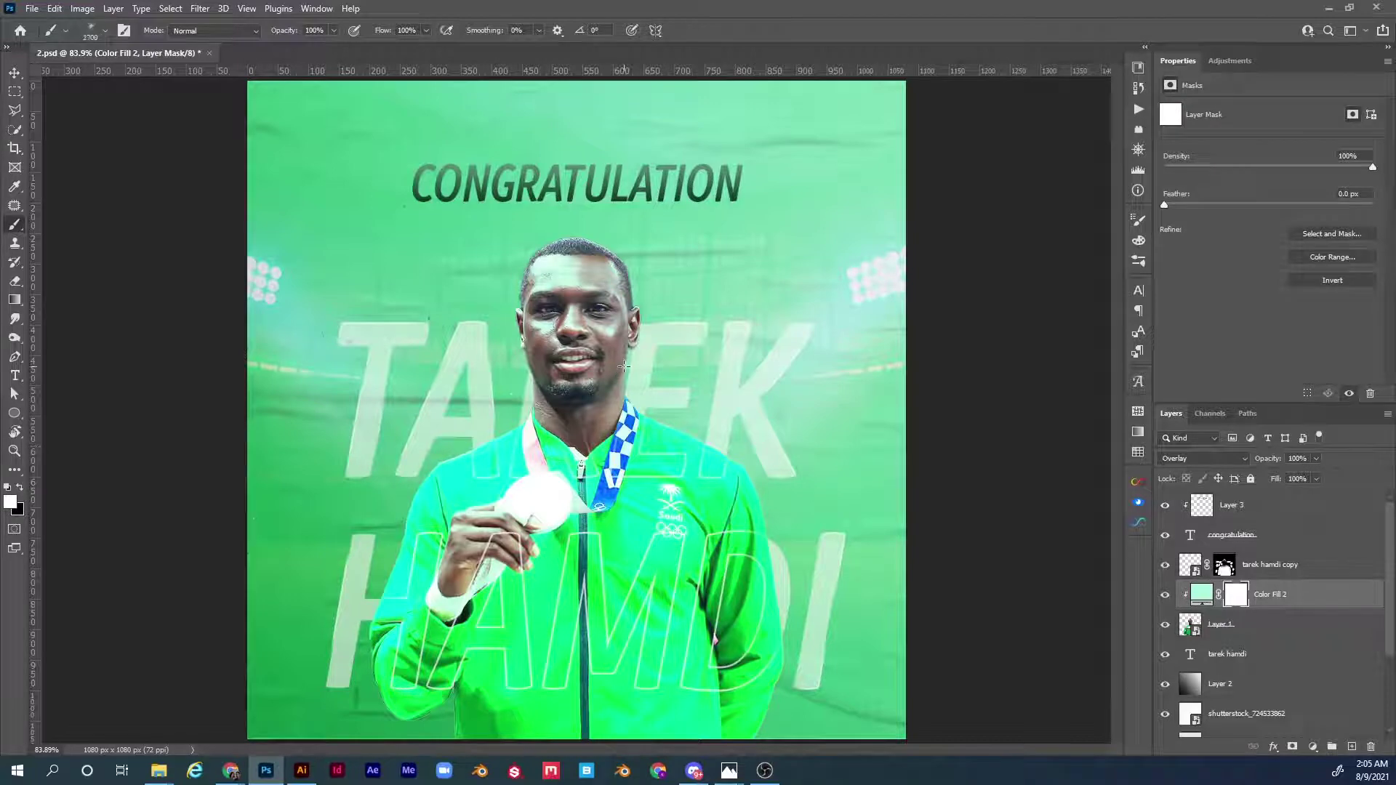
# - Reduce the brush size to 300 px
pyautogui.press('[')
pyautogui.press('[')
pyautogui.press('[')
pyautogui.press('[')
pyautogui.press('[')
pyautogui.press('[')
pyautogui.press('[')
pyautogui.press('[')
pyautogui.press('[')
pyautogui.press('[')
pyautogui.press('[')
pyautogui.press('[')
pyautogui.press('[')
pyautogui.press('[')
pyautogui.press('[')
pyautogui.press('[')
pyautogui.press('[')
pyautogui.press('[')
pyautogui.press('[')
pyautogui.press('[')
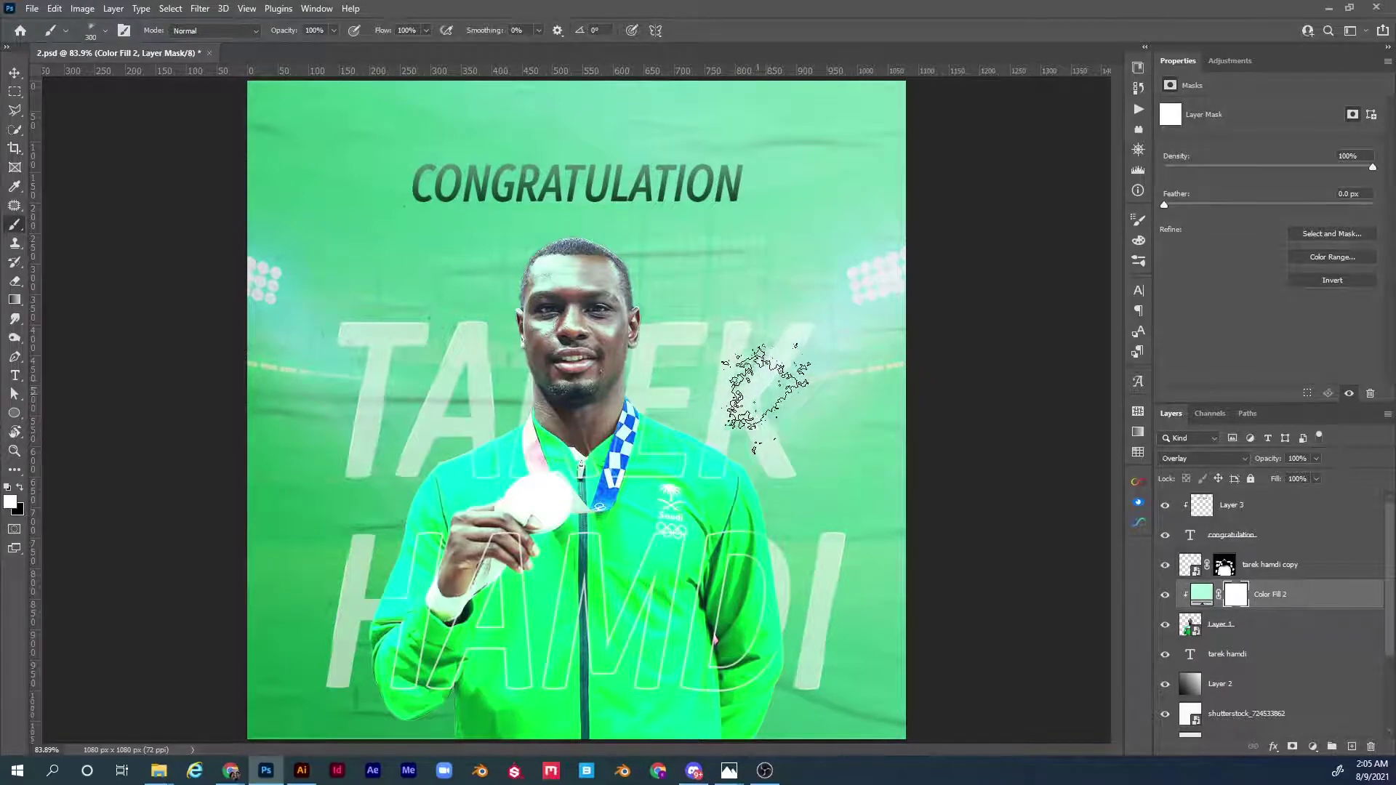
# - Enable Shape Dynamics for the brush with 12% angle jitter and 9% size jitter
pyautogui.click(1137, 222)
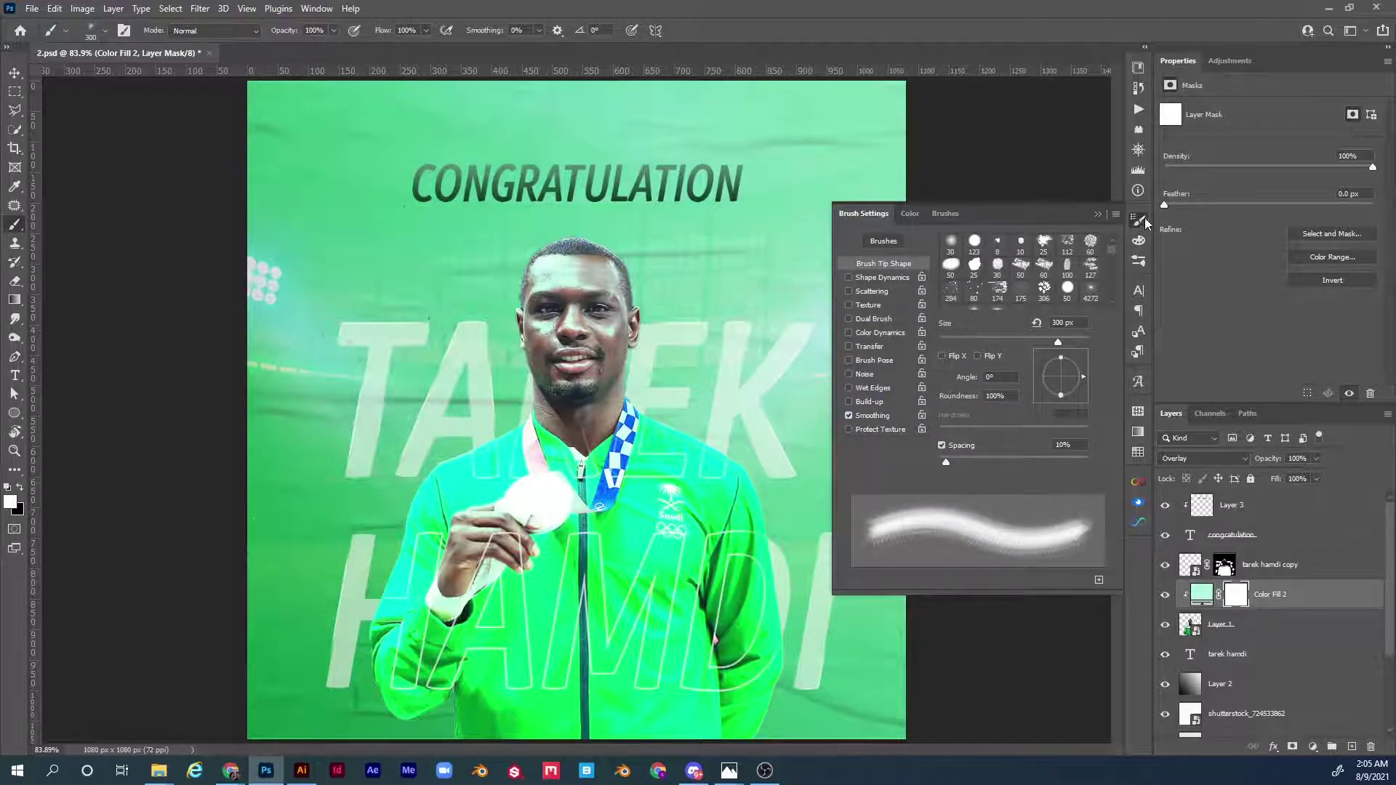
pyautogui.click(318, 9)
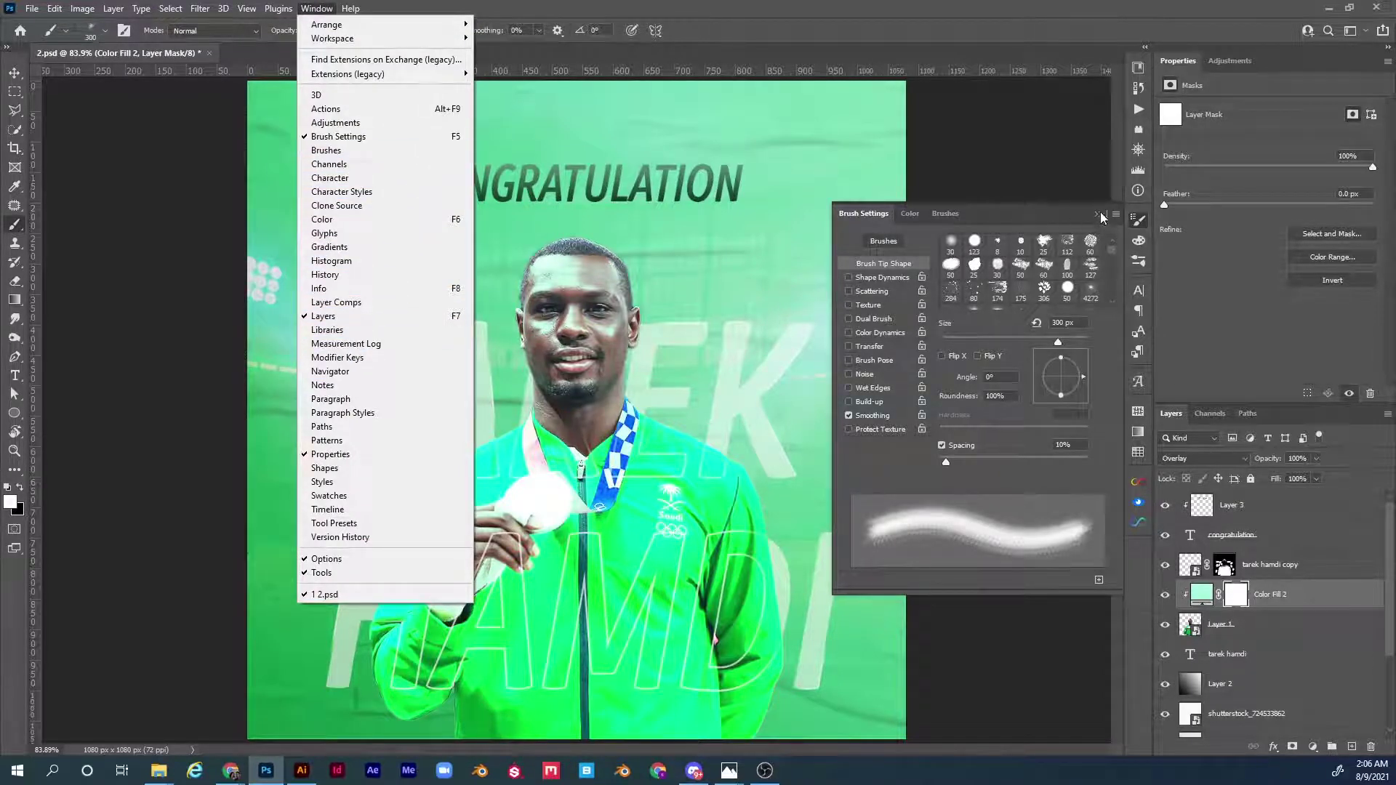
pyautogui.click(878, 278)
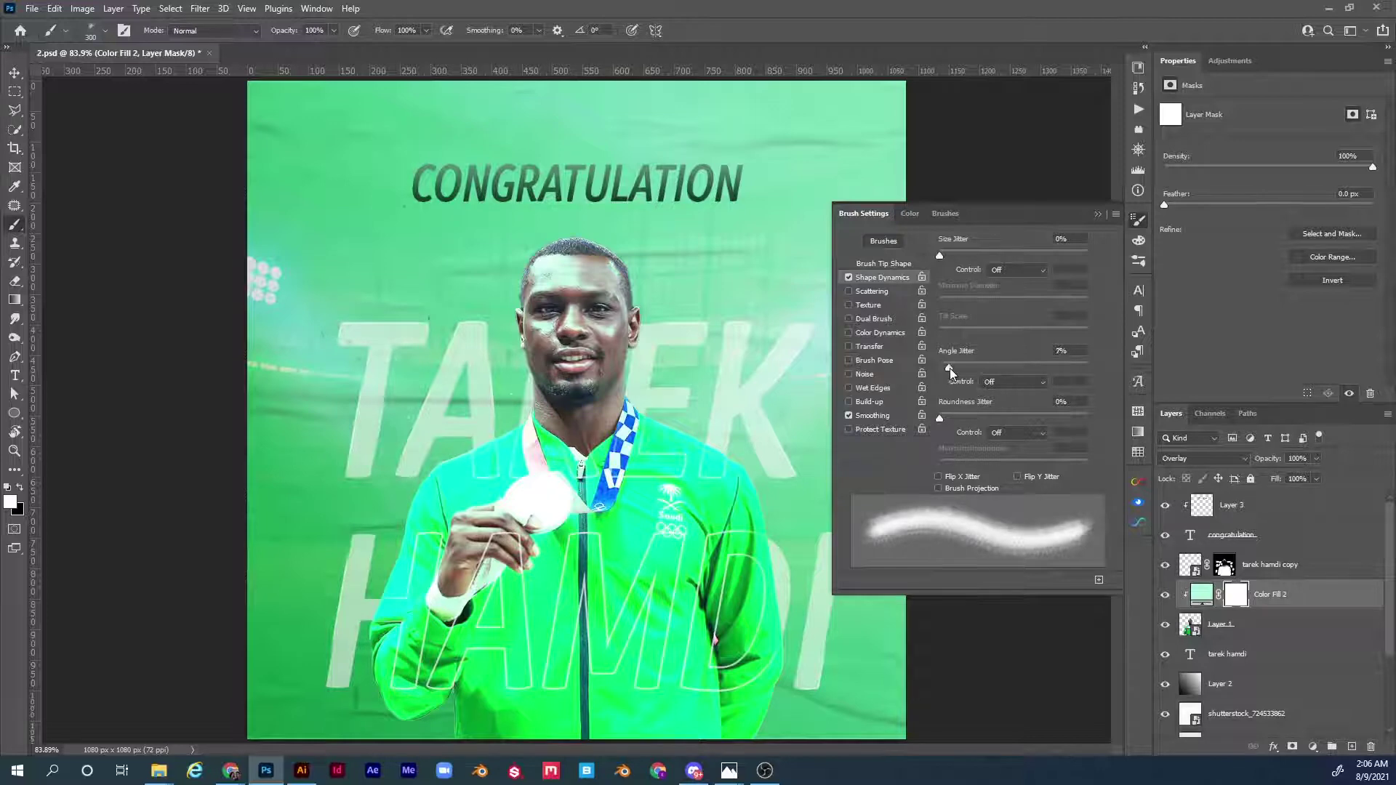
pyautogui.moveTo(950, 368); pyautogui.dragTo(956, 369)
pyautogui.moveTo(945, 254); pyautogui.dragTo(948, 256)
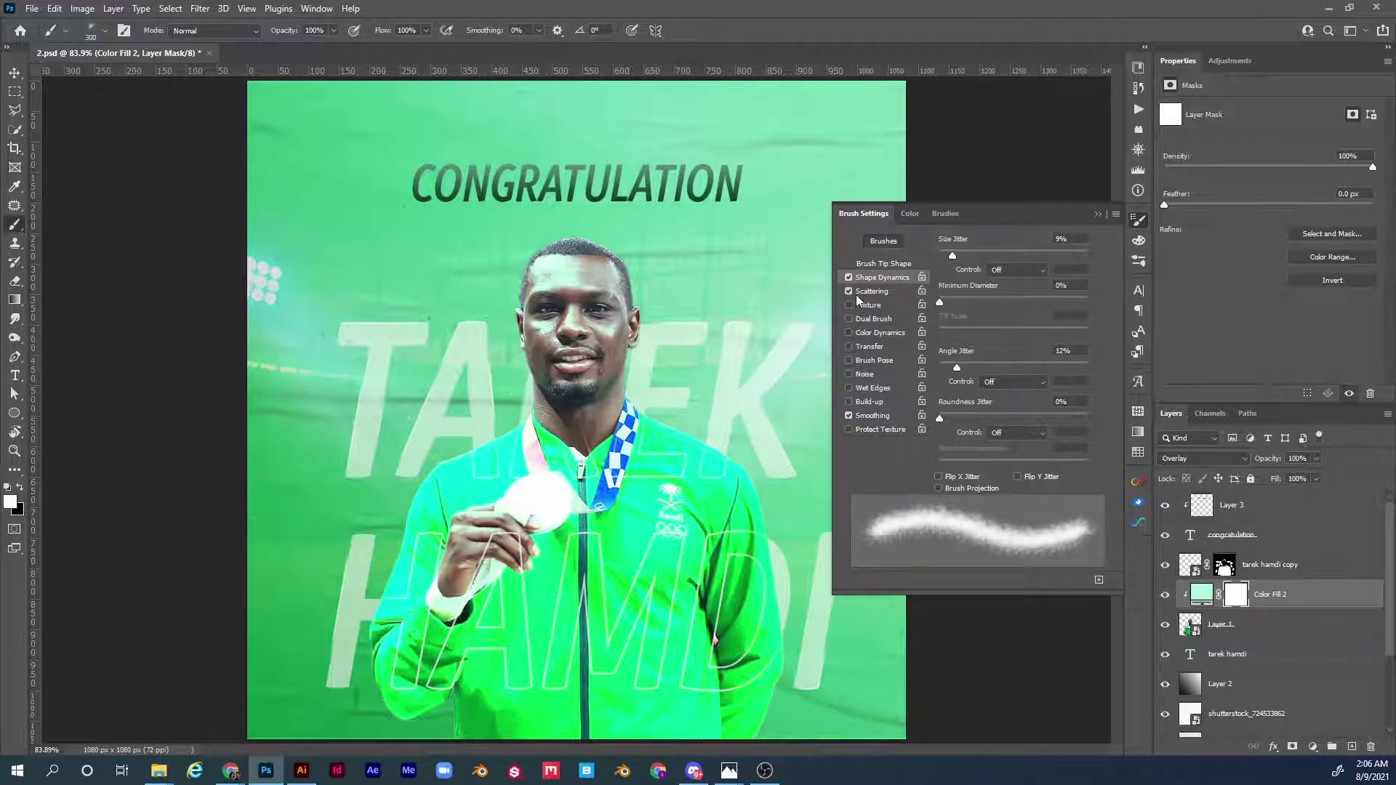
# - Enable Scattering for the brush with a scatter amount of 74%
pyautogui.click(875, 292)
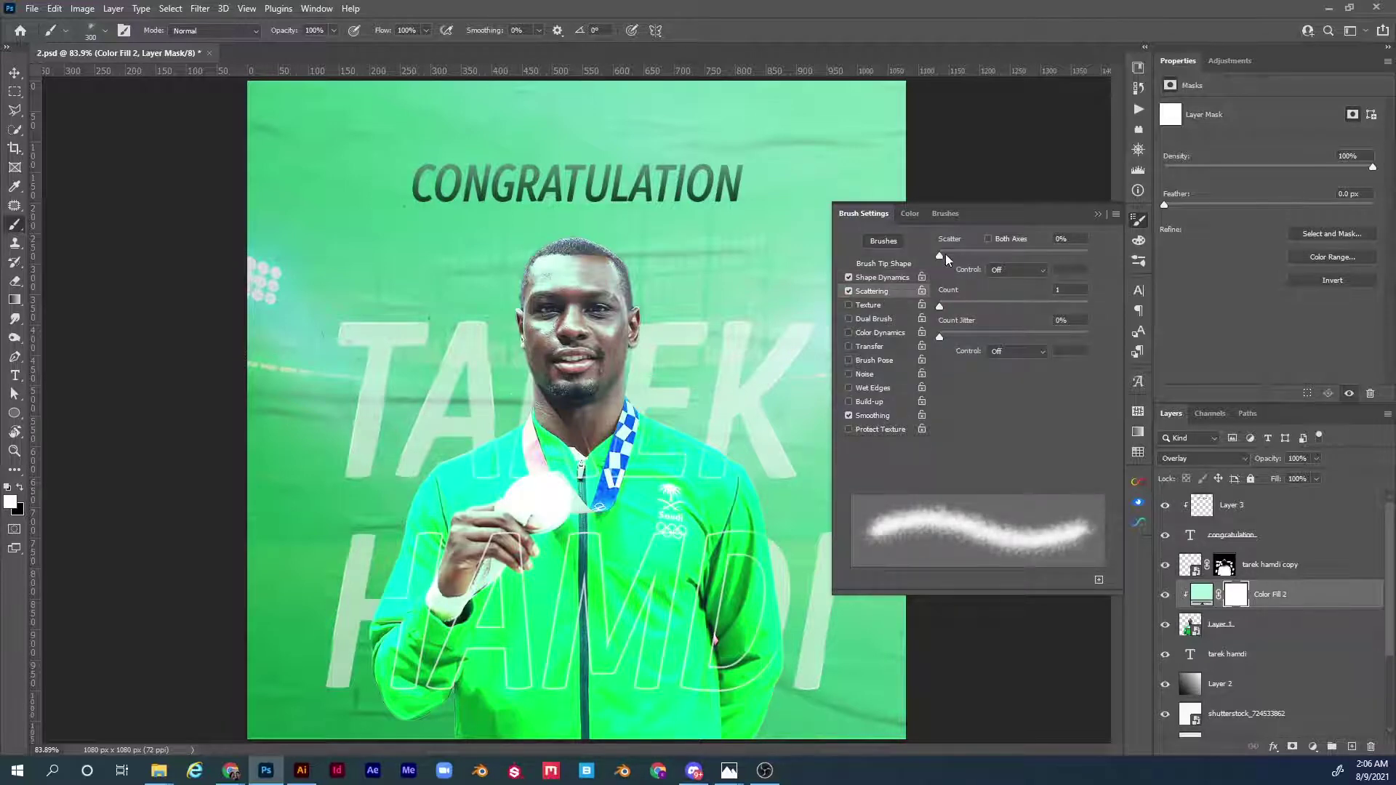
pyautogui.moveTo(945, 255); pyautogui.dragTo(949, 253)
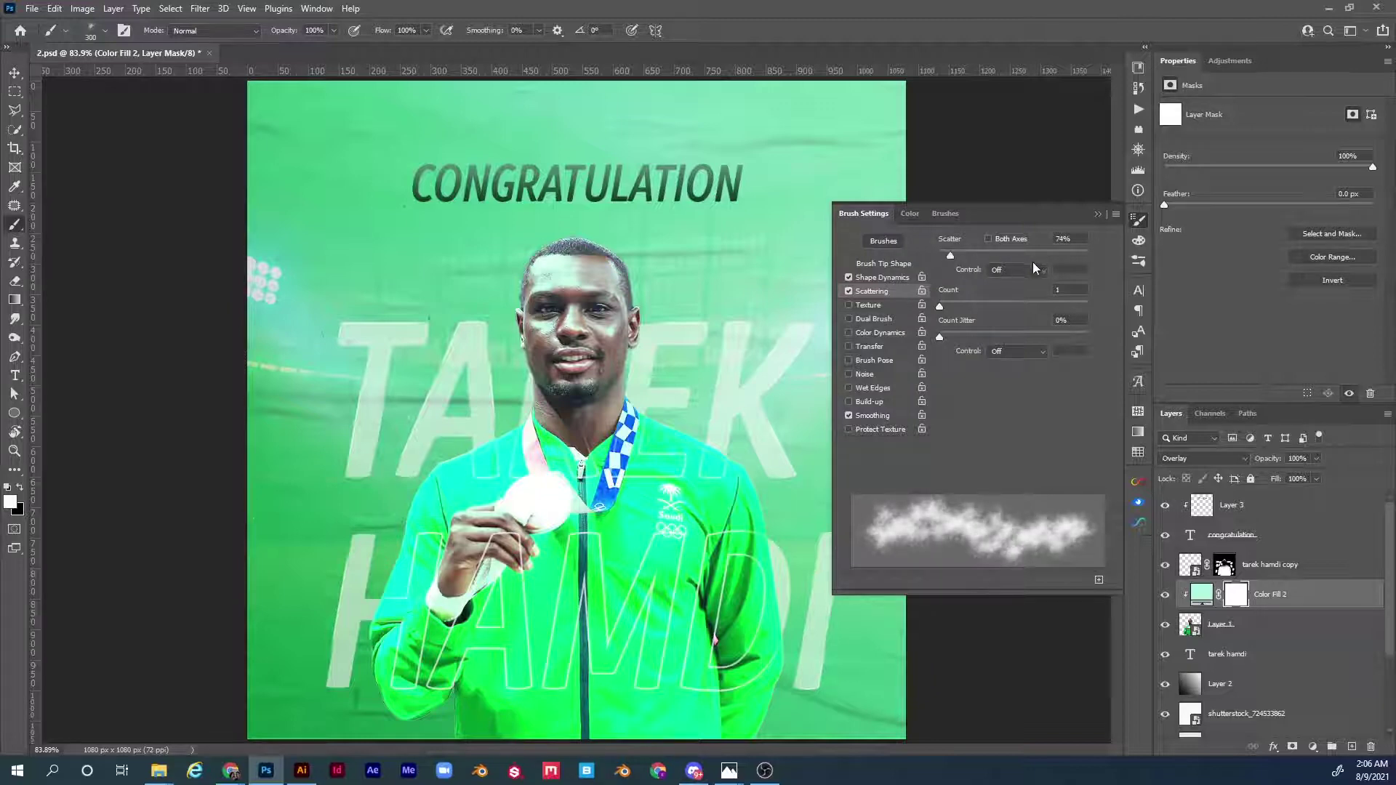
pyautogui.click(1097, 213)
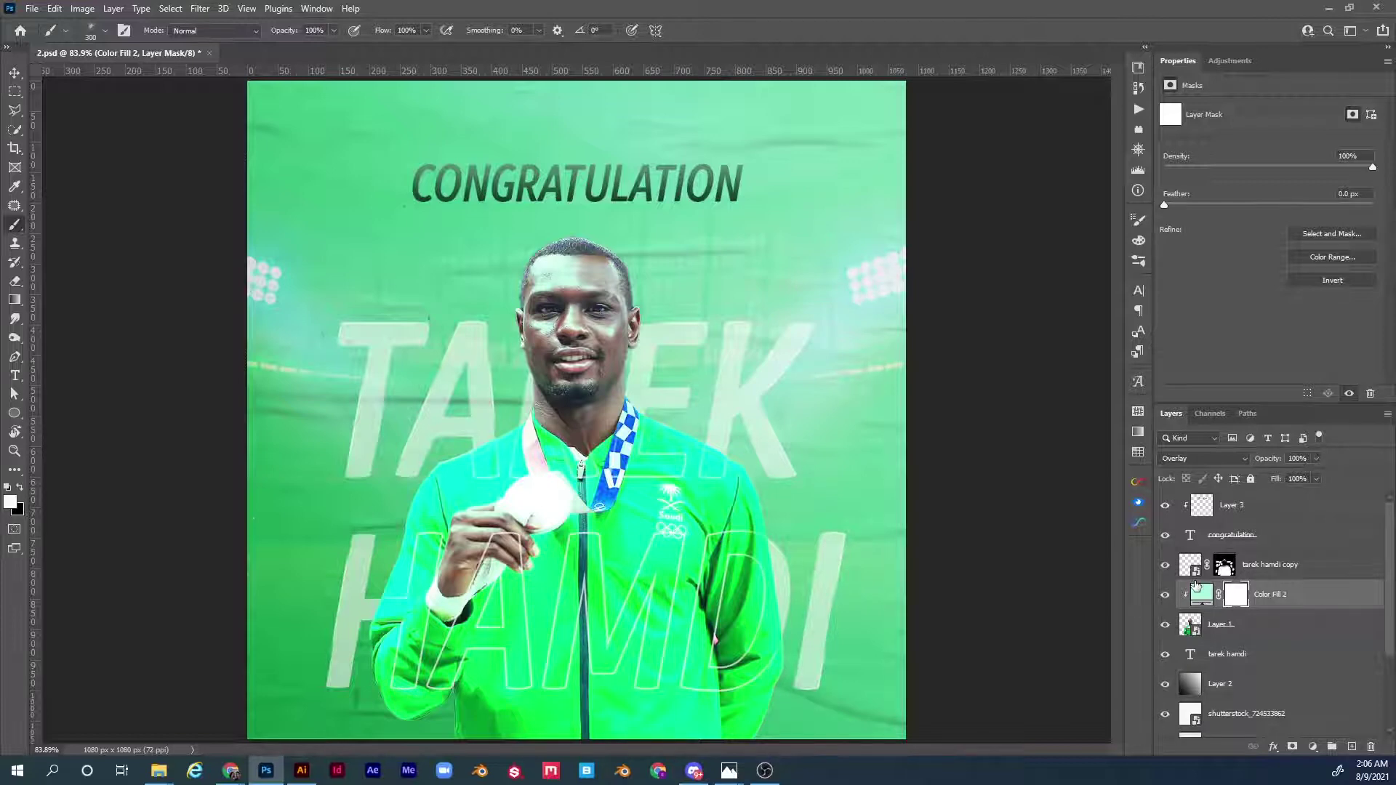
# - Invert the mint fill layer's mask to black and dab white on the athlete's shoulder with a 200 px brush at 10% opacity and 30% flow
pyautogui.hotkey('ctrl', 'i')
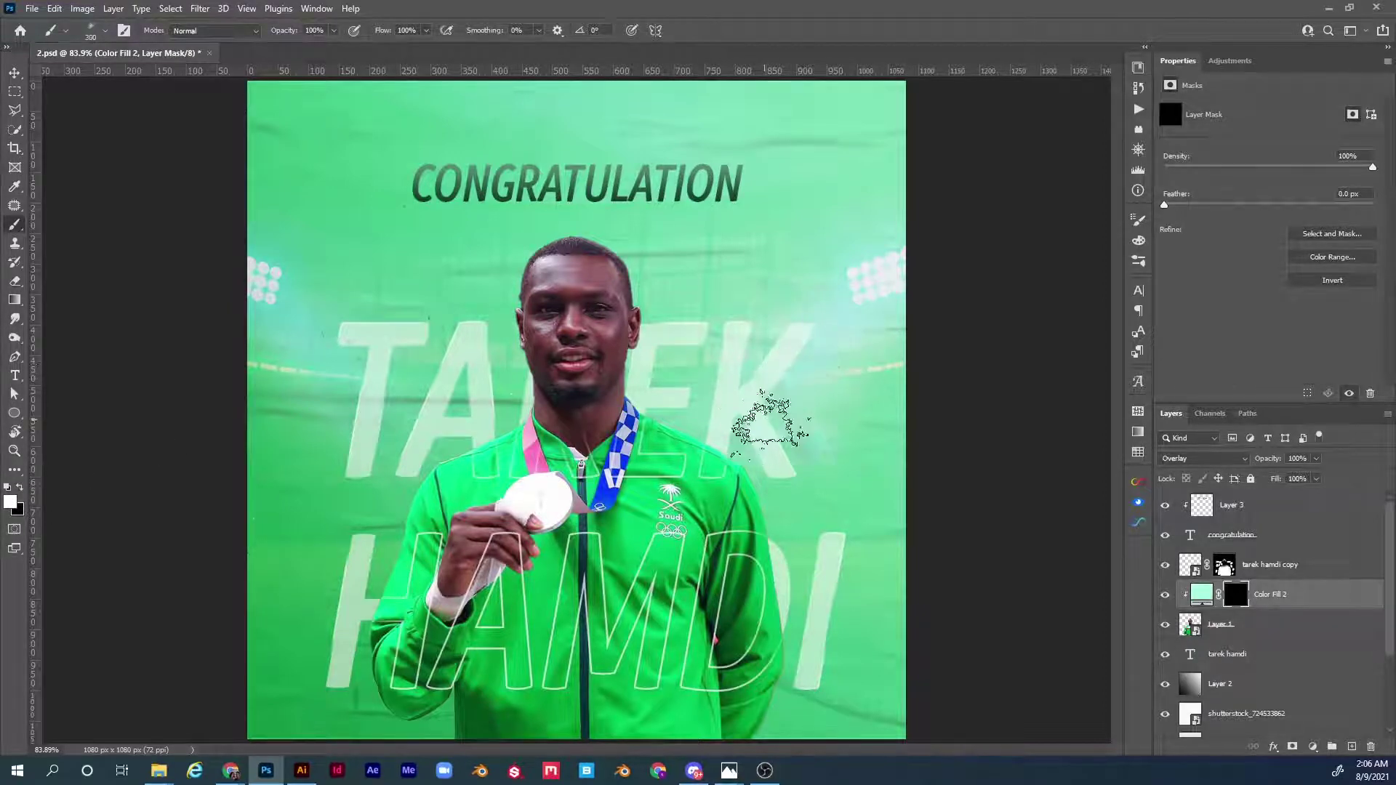
pyautogui.press('[')
pyautogui.press('[')
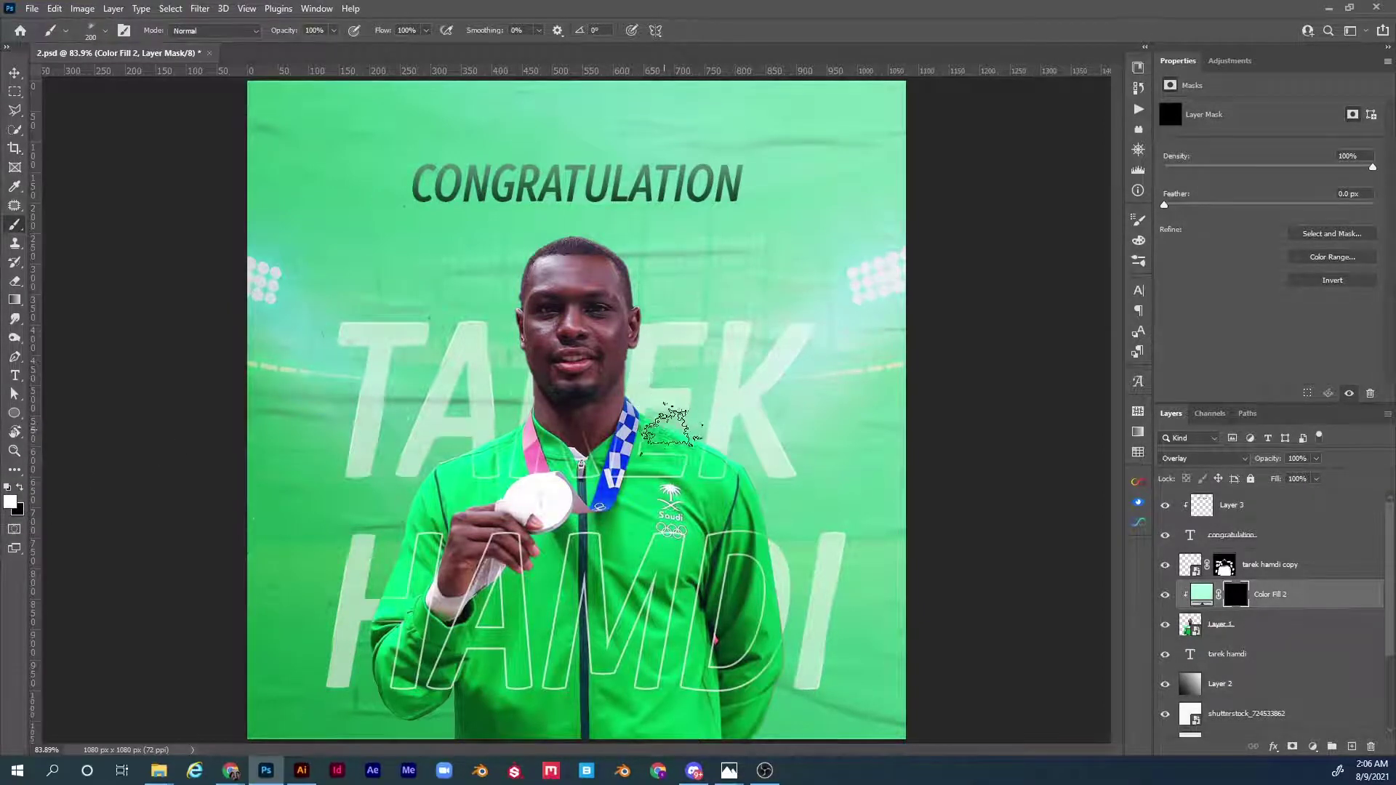
pyautogui.click(683, 450)
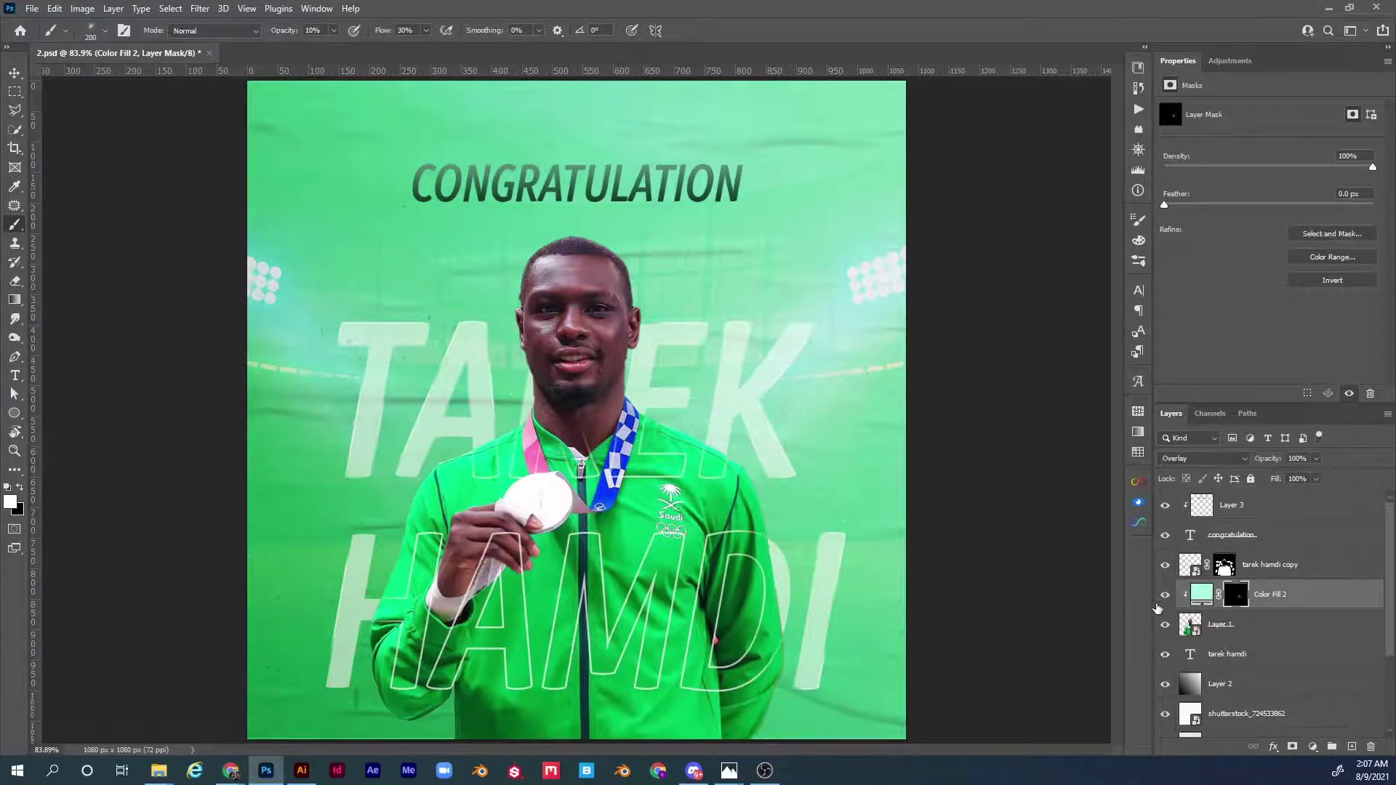
# - Paint white on the mask with a 125 px brush to reveal mint light along the shoulder and sleeve beside the Saudi emblem
pyautogui.press('z')
pyautogui.click(686, 458)
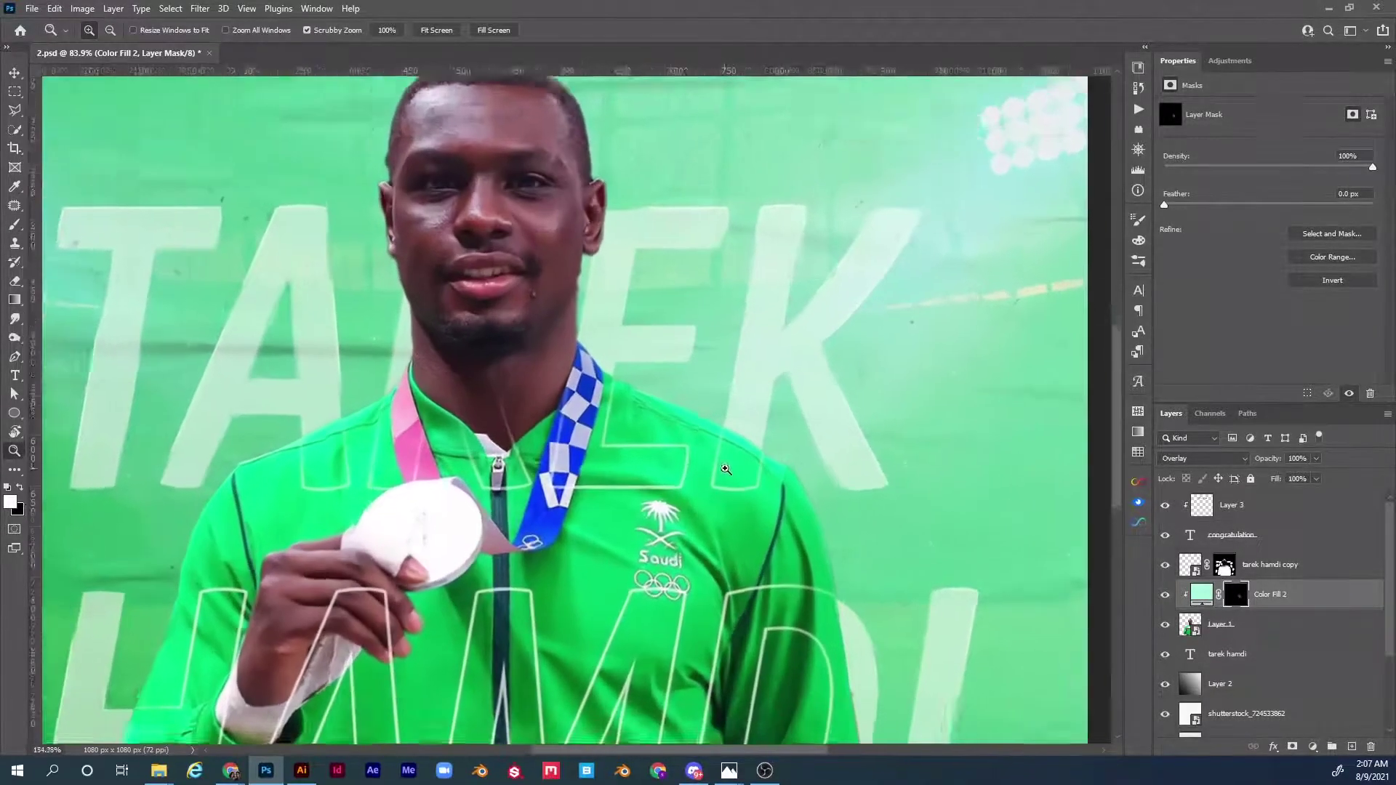
pyautogui.press('b')
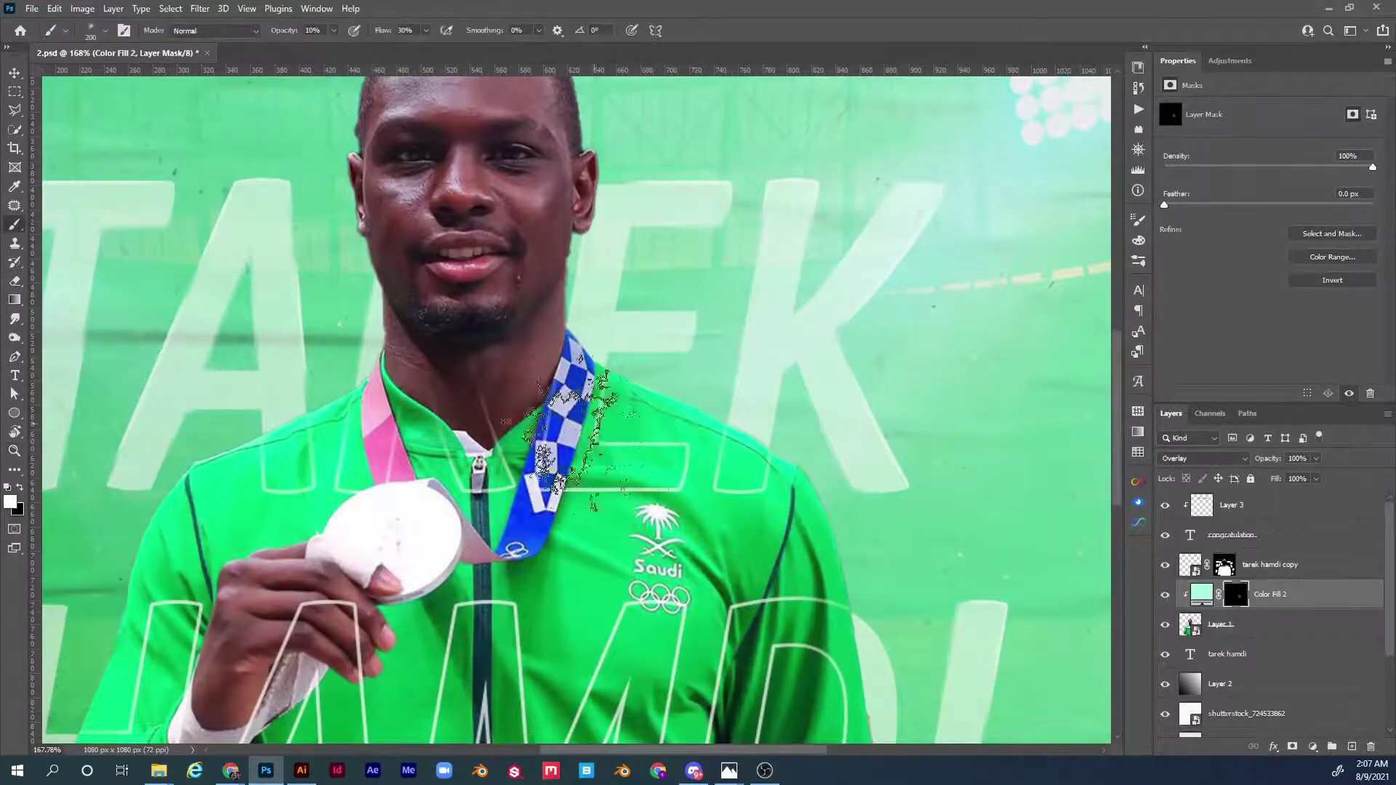
pyautogui.press('[')
pyautogui.press('[')
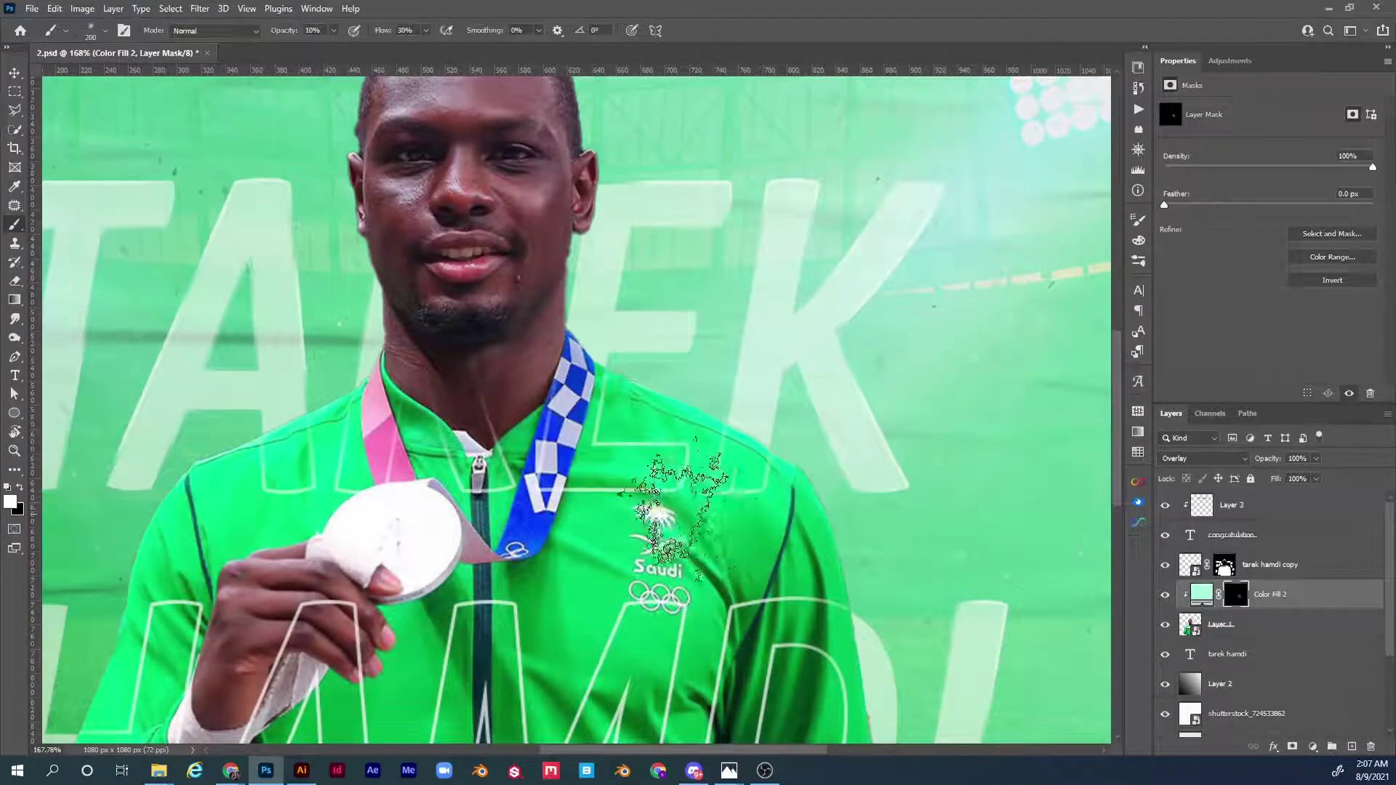
pyautogui.press('[')
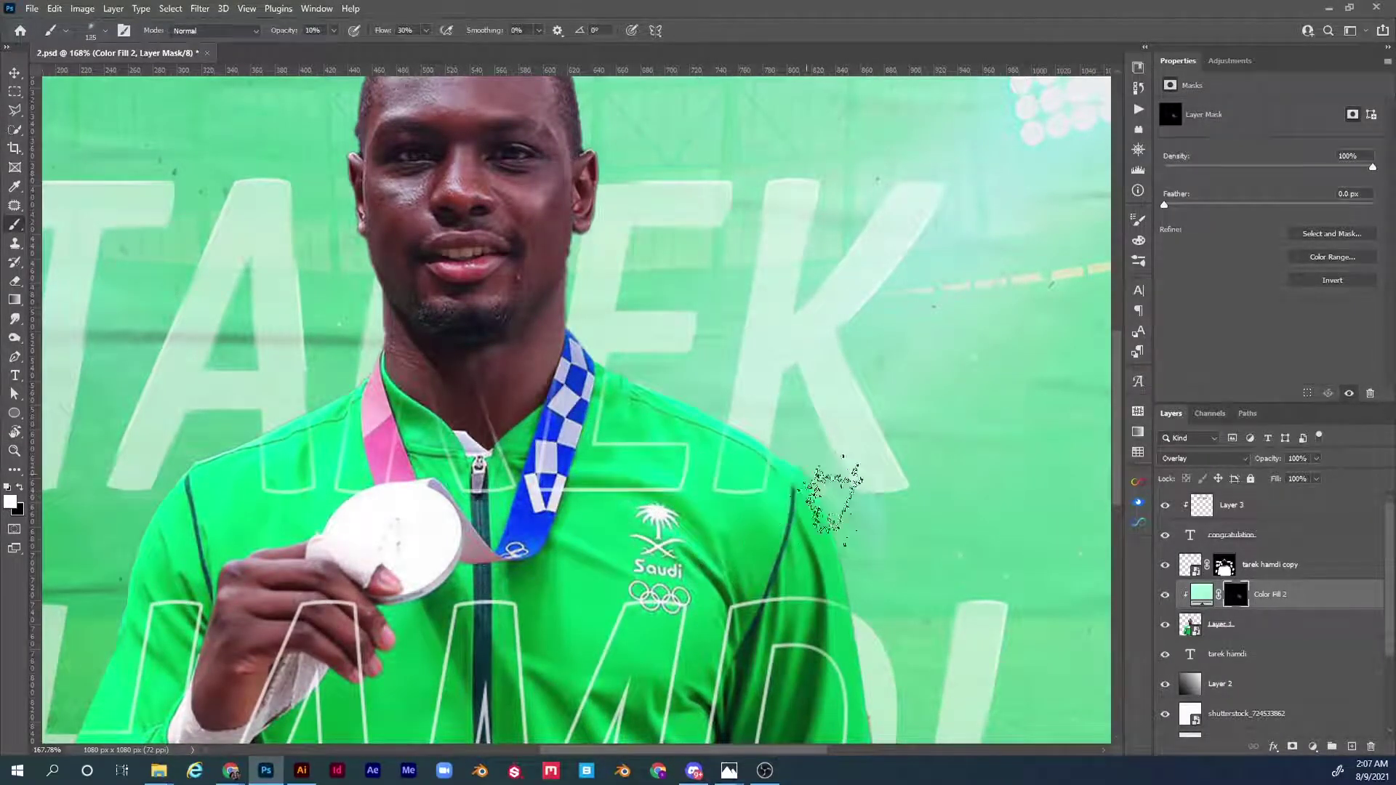
pyautogui.moveTo(837, 524); pyautogui.dragTo(705, 331)
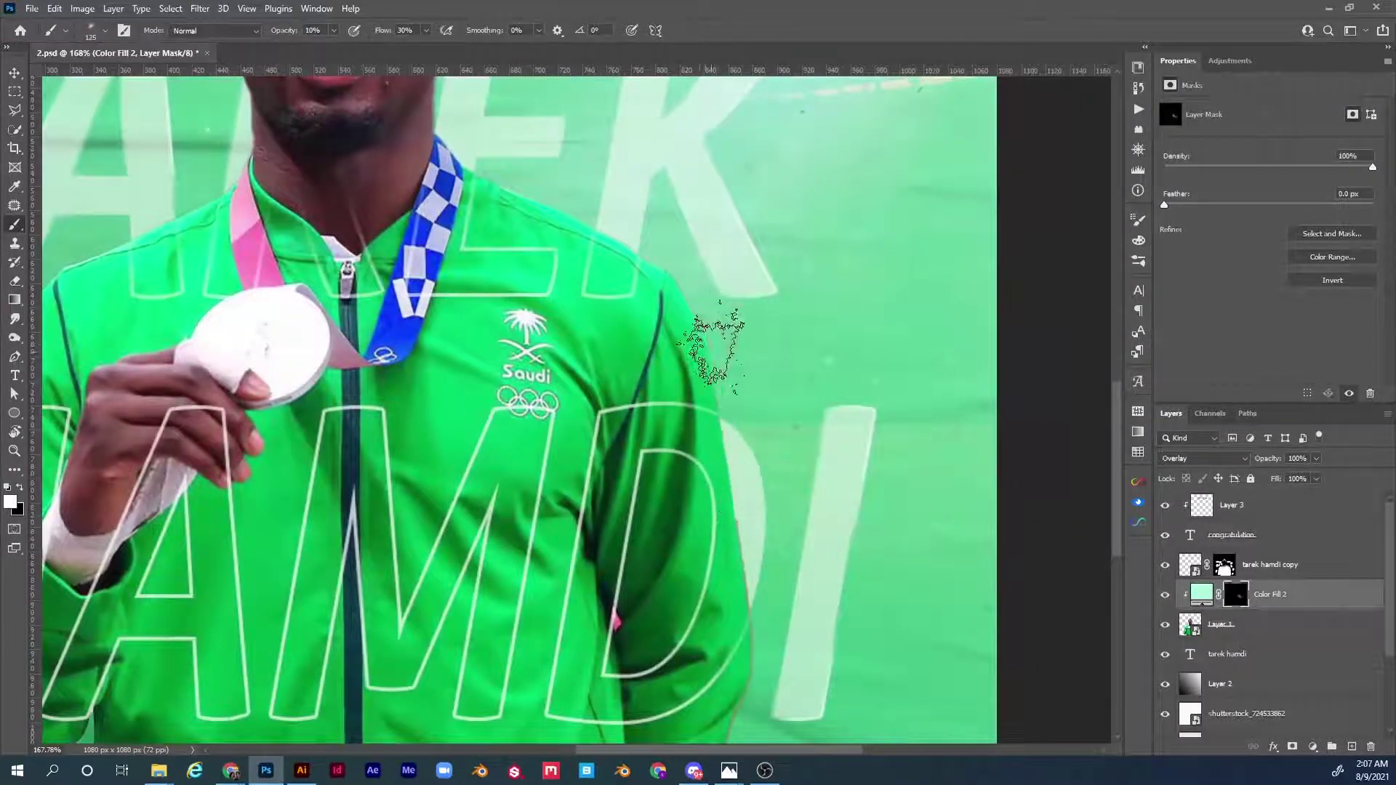
pyautogui.moveTo(566, 363)
pyautogui.mouseDown()
pyautogui.moveTo(640, 406)
pyautogui.moveTo(723, 535)
pyautogui.mouseUp()
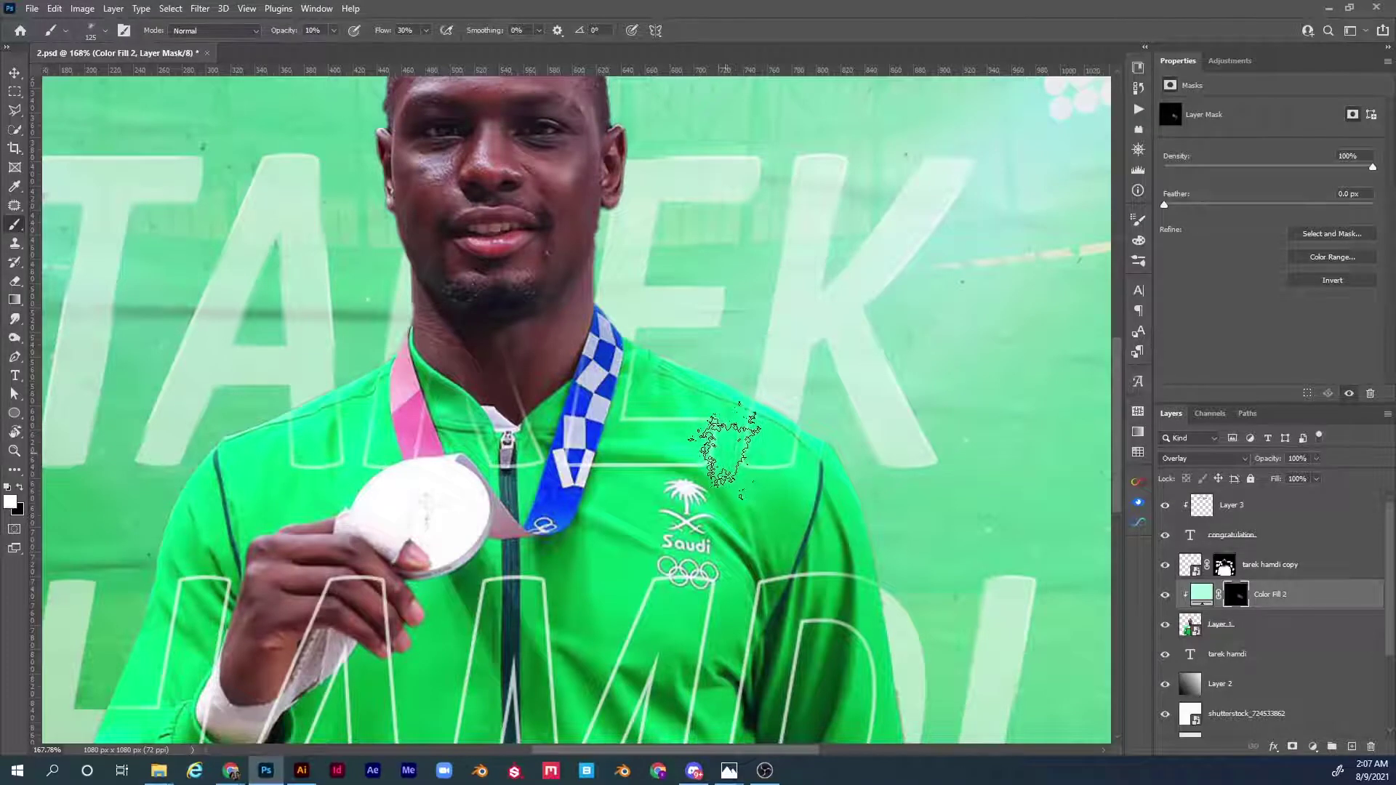
# - Soften the mint light on the shoulder by painting black on the mask, with the brush opacity set to 22%
pyautogui.press('x')
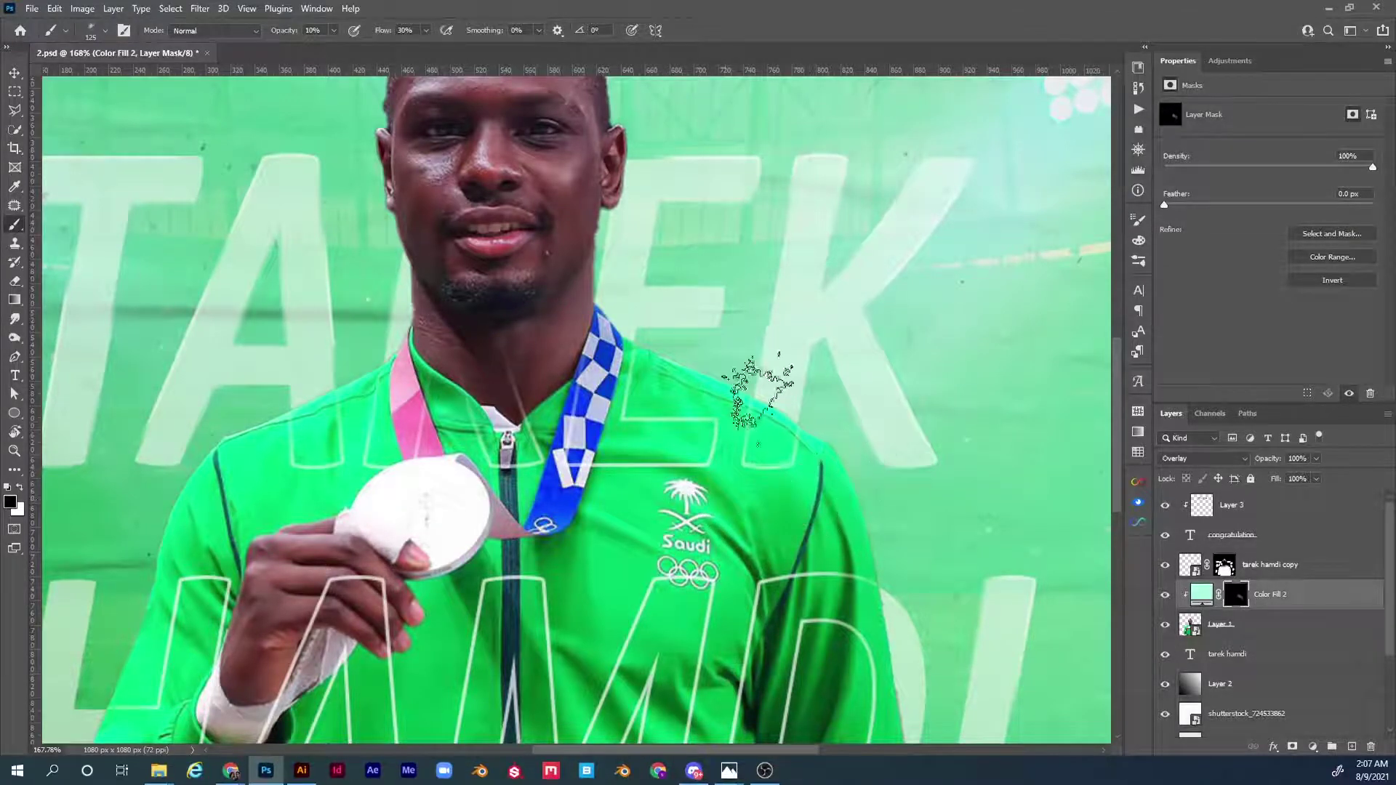
pyautogui.press('x')
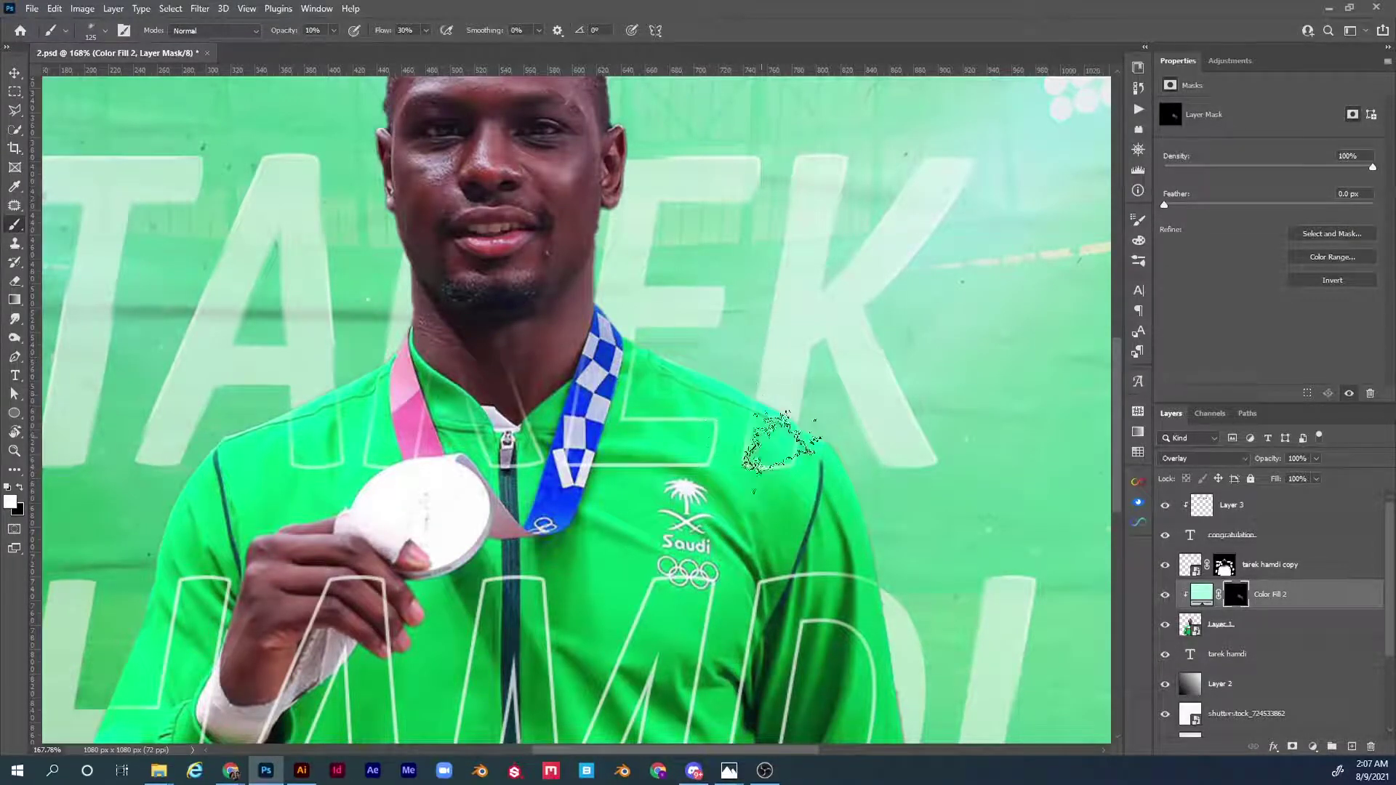
pyautogui.press('x')
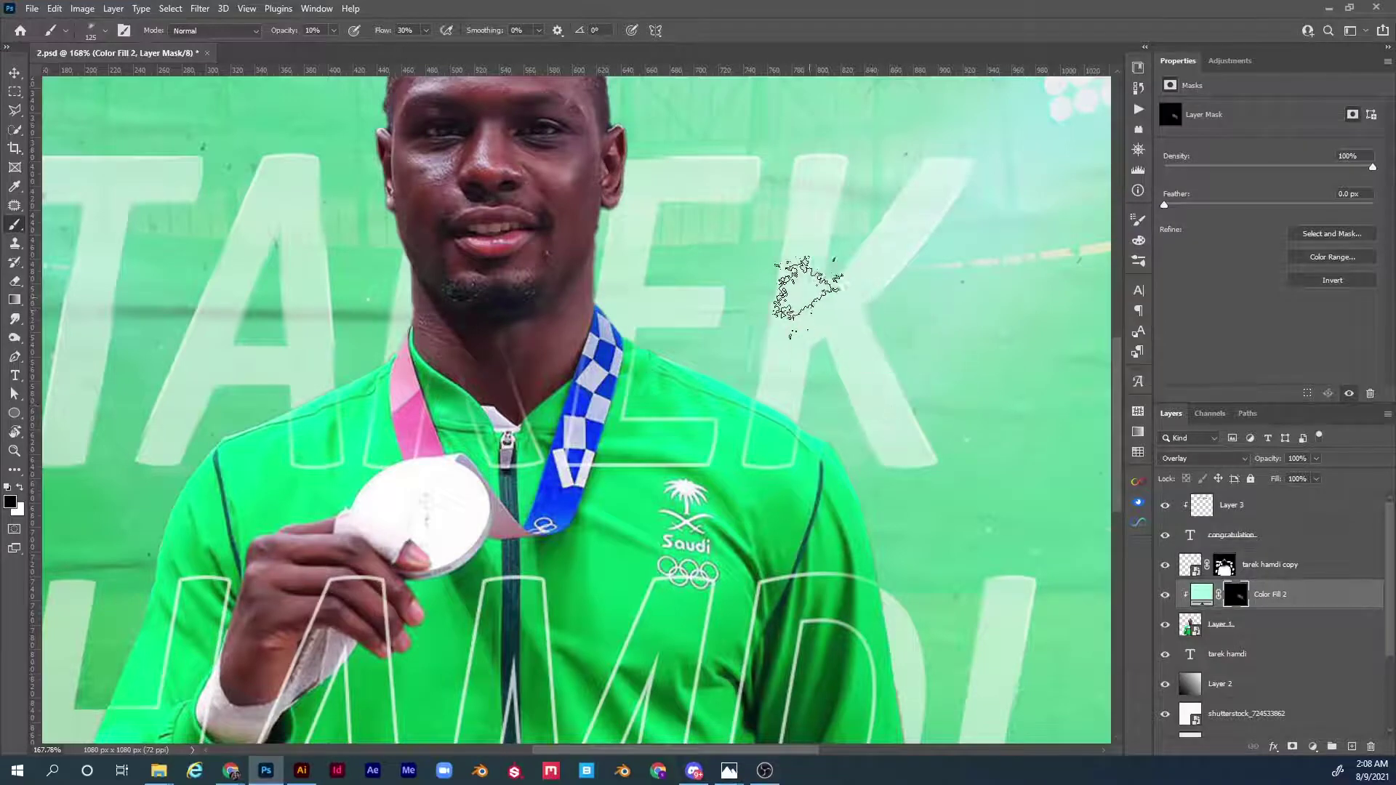
pyautogui.moveTo(804, 290); pyautogui.dragTo(773, 386)
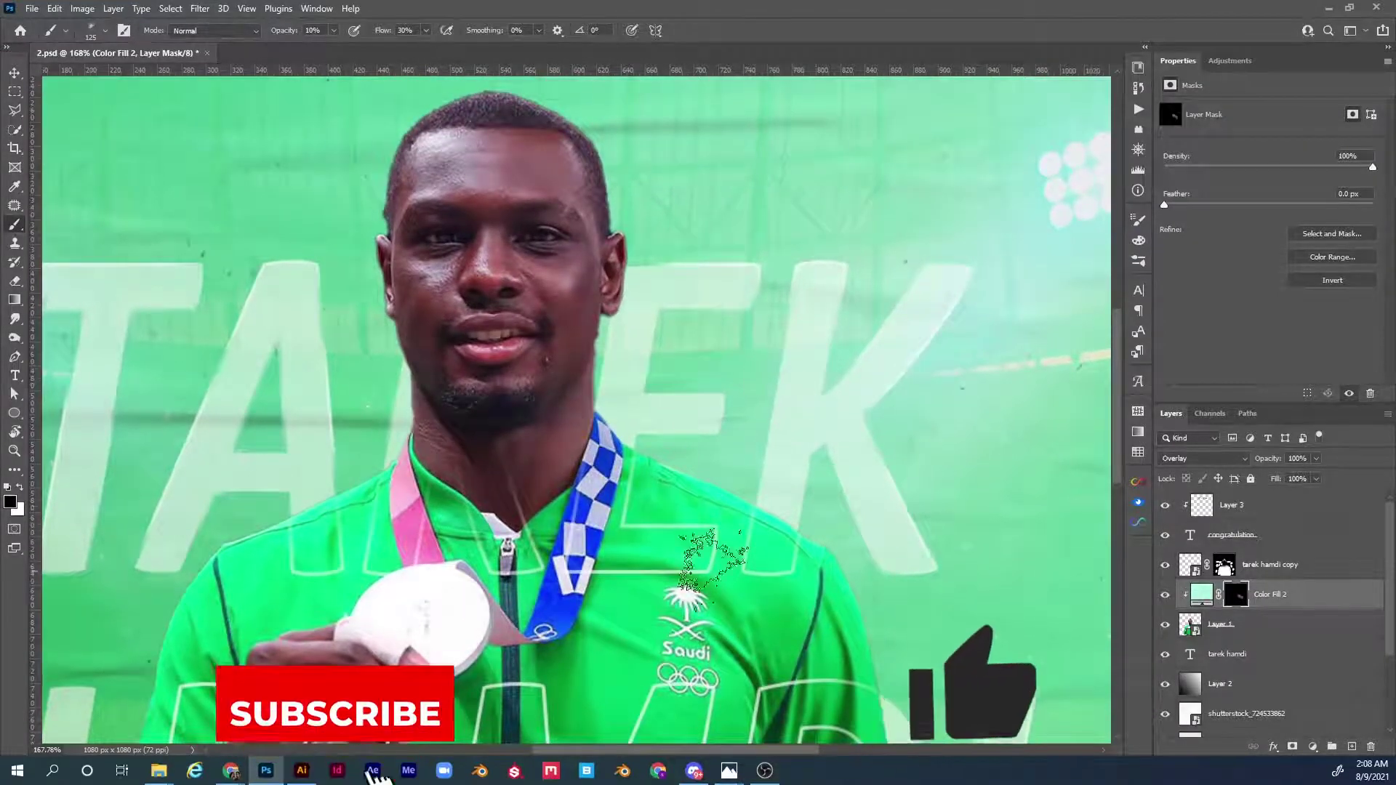
pyautogui.moveTo(282, 31); pyautogui.dragTo(290, 32)
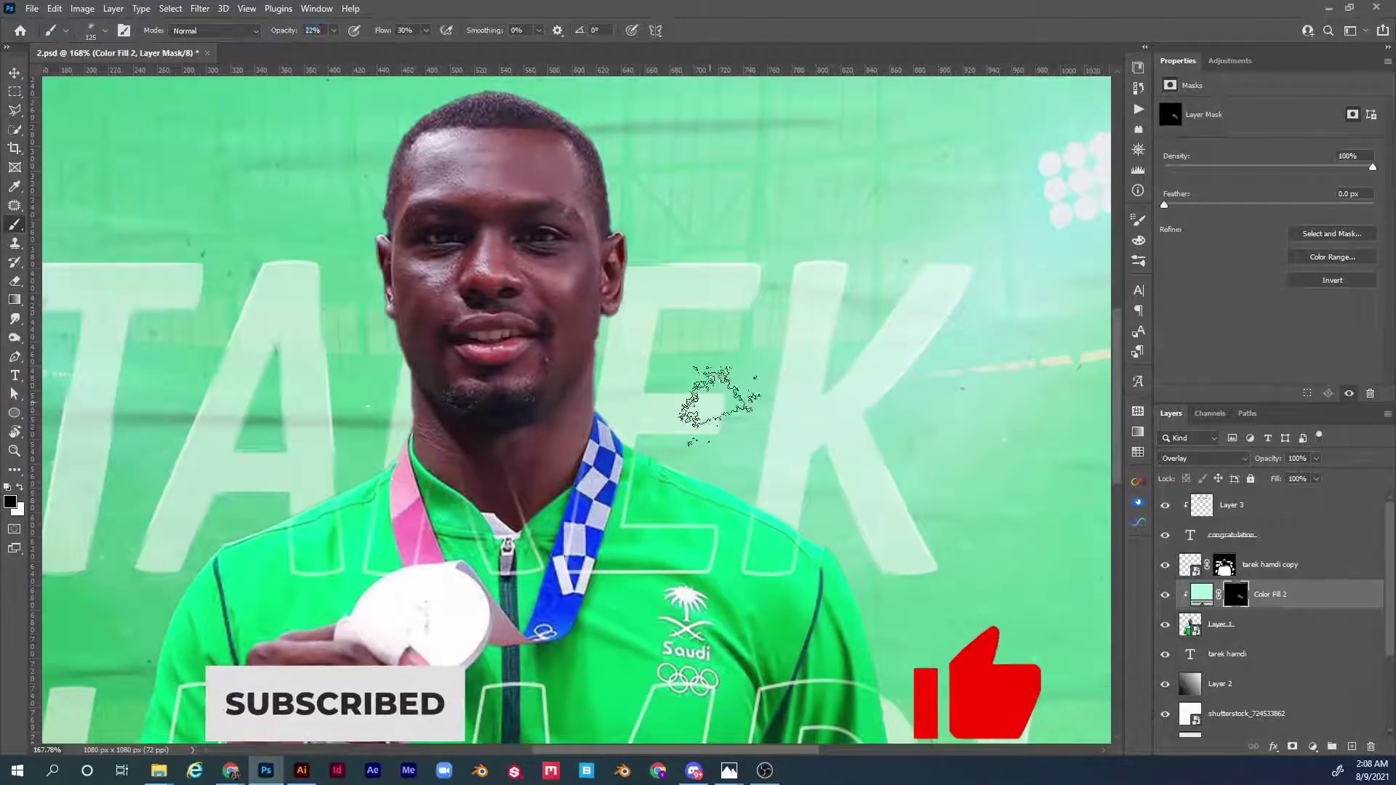
pyautogui.moveTo(847, 583); pyautogui.dragTo(738, 397)
pyautogui.click(1165, 595)
pyautogui.click(1164, 594)
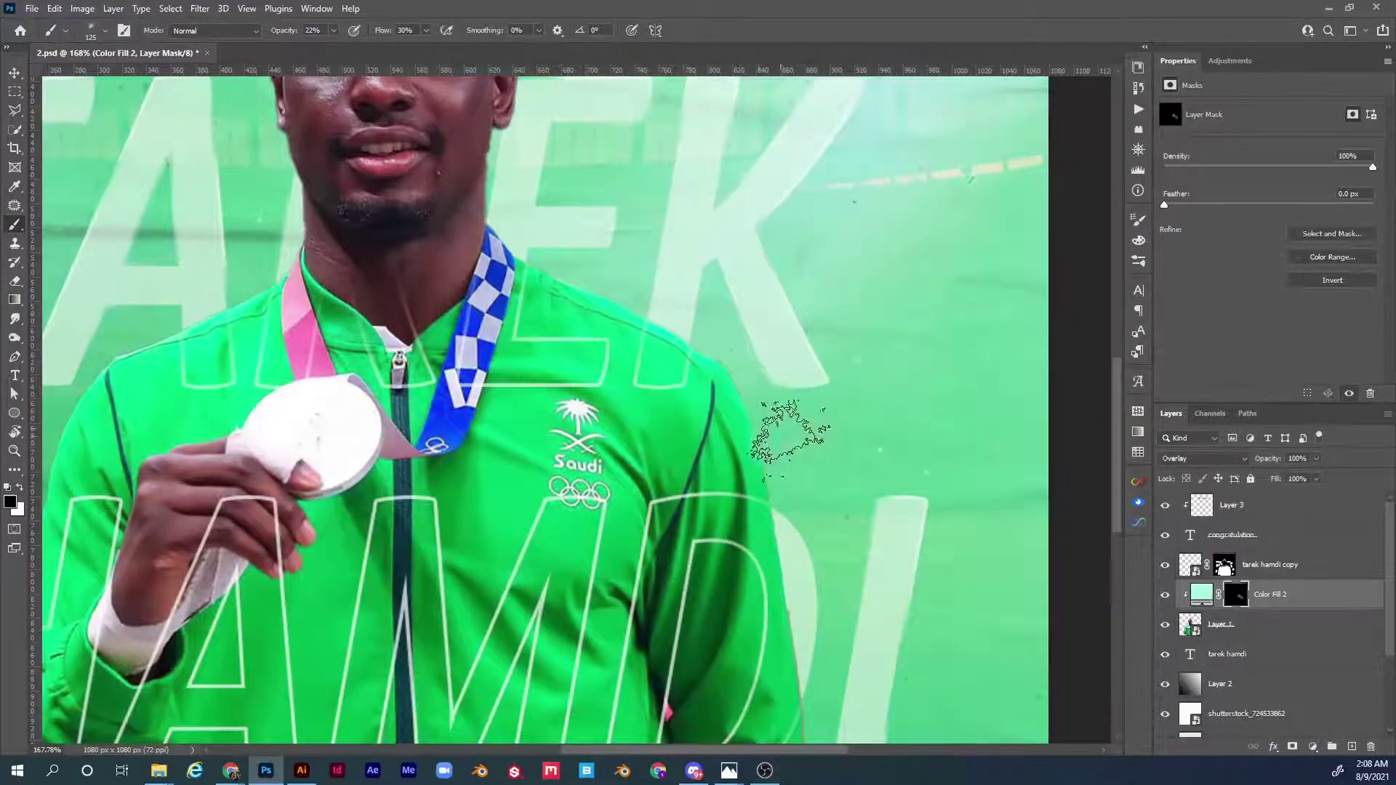
# - Refine the upper sleeve light with black, and paint white on the mask down the outer edge of the sleeve
pyautogui.moveTo(760, 484); pyautogui.dragTo(730, 380)
pyautogui.press('x')
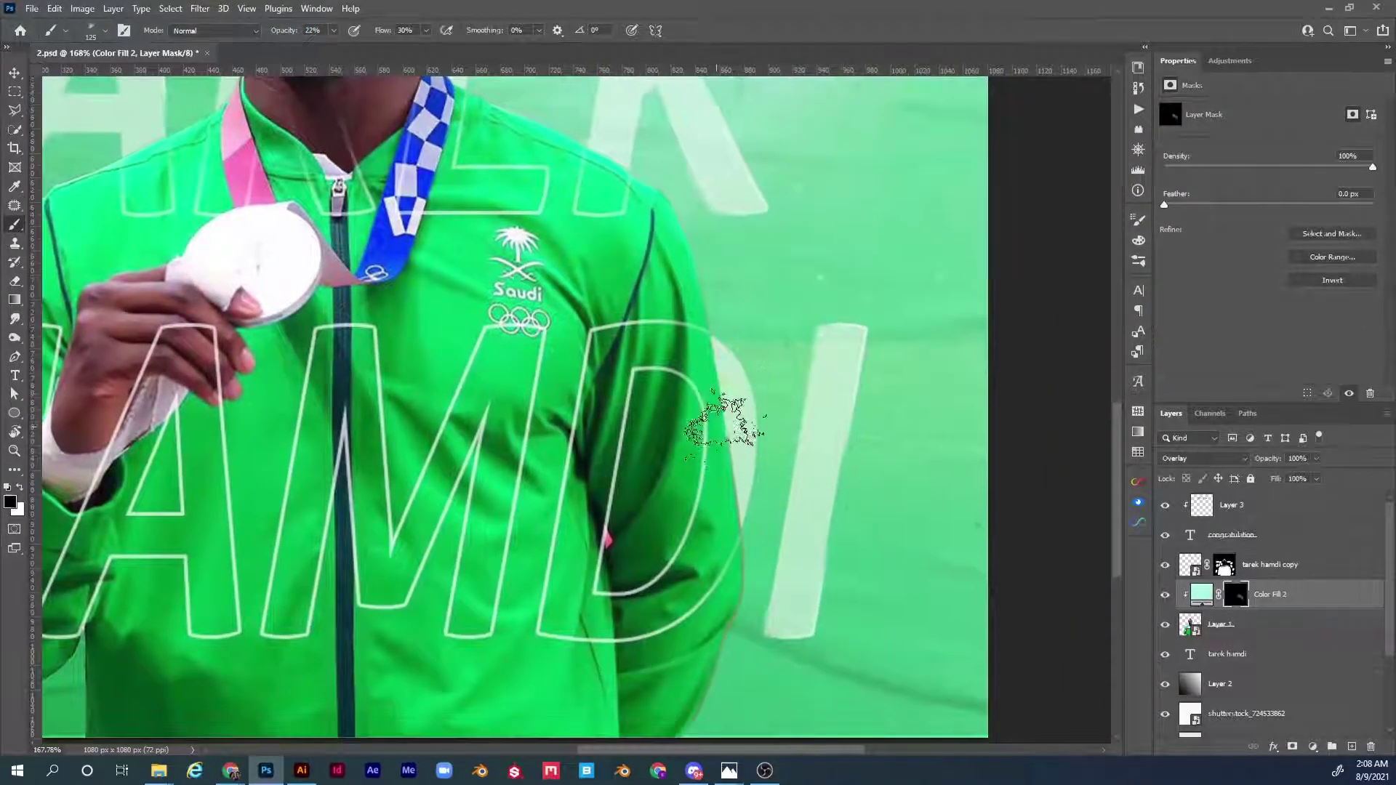
pyautogui.moveTo(726, 458)
pyautogui.mouseDown()
pyautogui.moveTo(741, 620)
pyautogui.moveTo(732, 483)
pyautogui.moveTo(688, 737)
pyautogui.mouseUp()
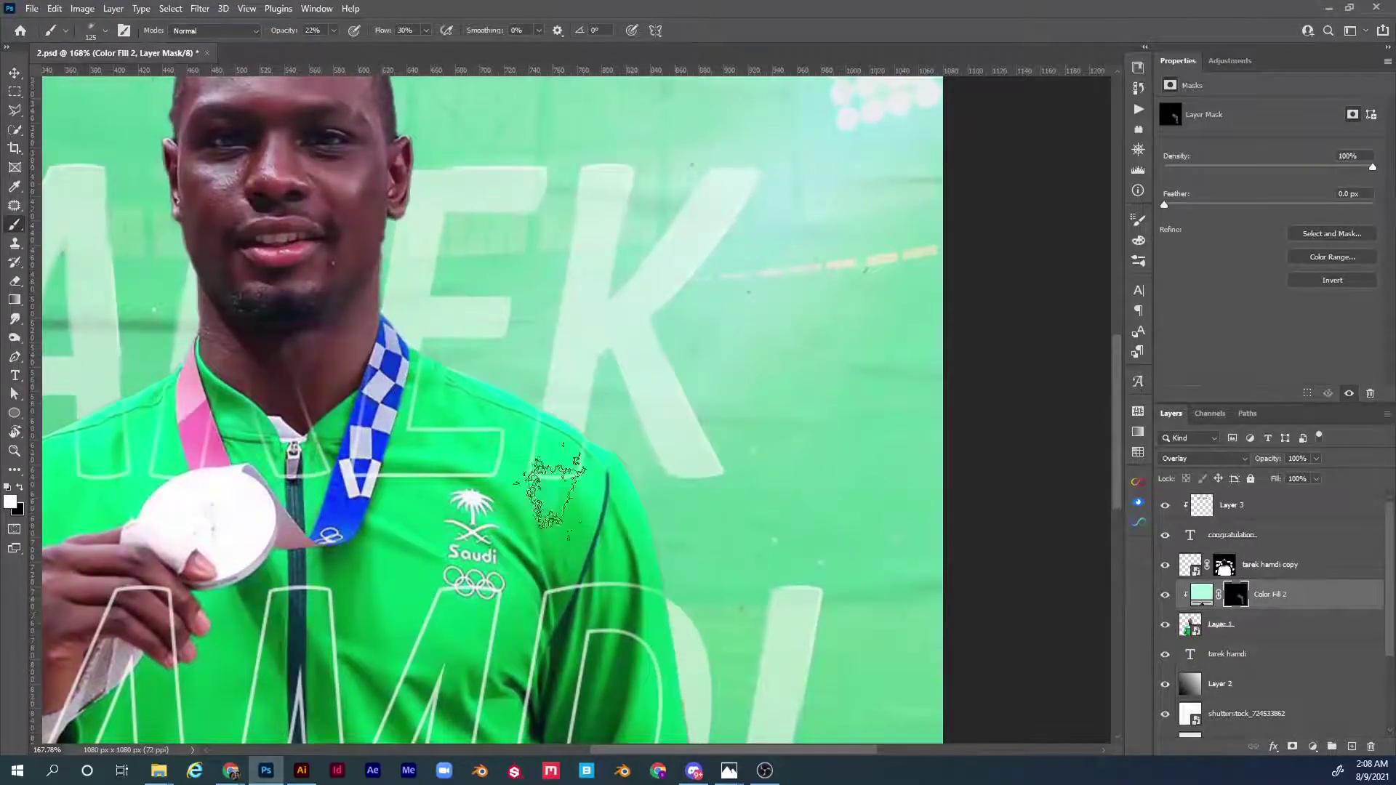
pyautogui.moveTo(434, 640); pyautogui.dragTo(643, 352)
# - Reveal mint highlights on the jacket's folds and lower sleeve by painting white on the mask with a 70 px brush
pyautogui.press('[')
pyautogui.press('[')
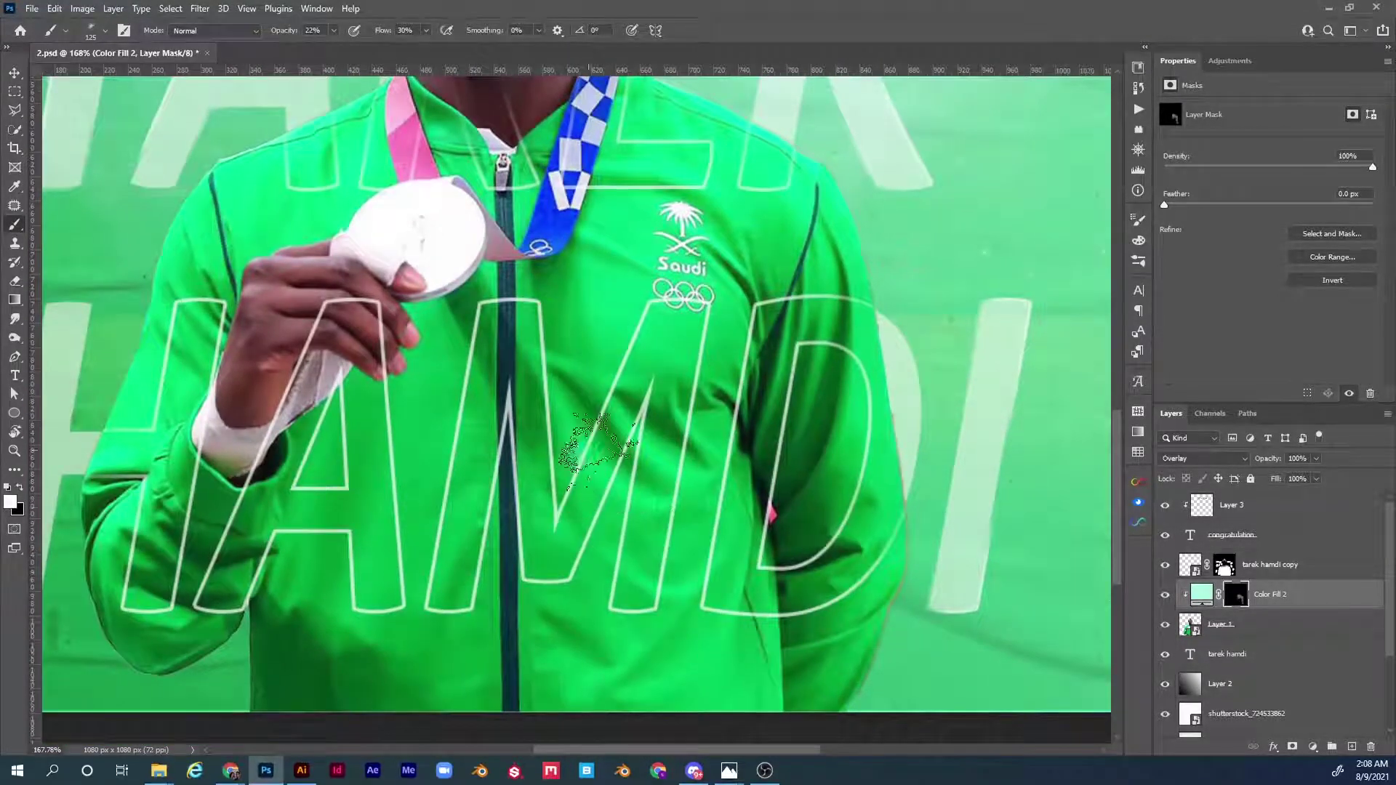
pyautogui.press('[')
pyautogui.press('[')
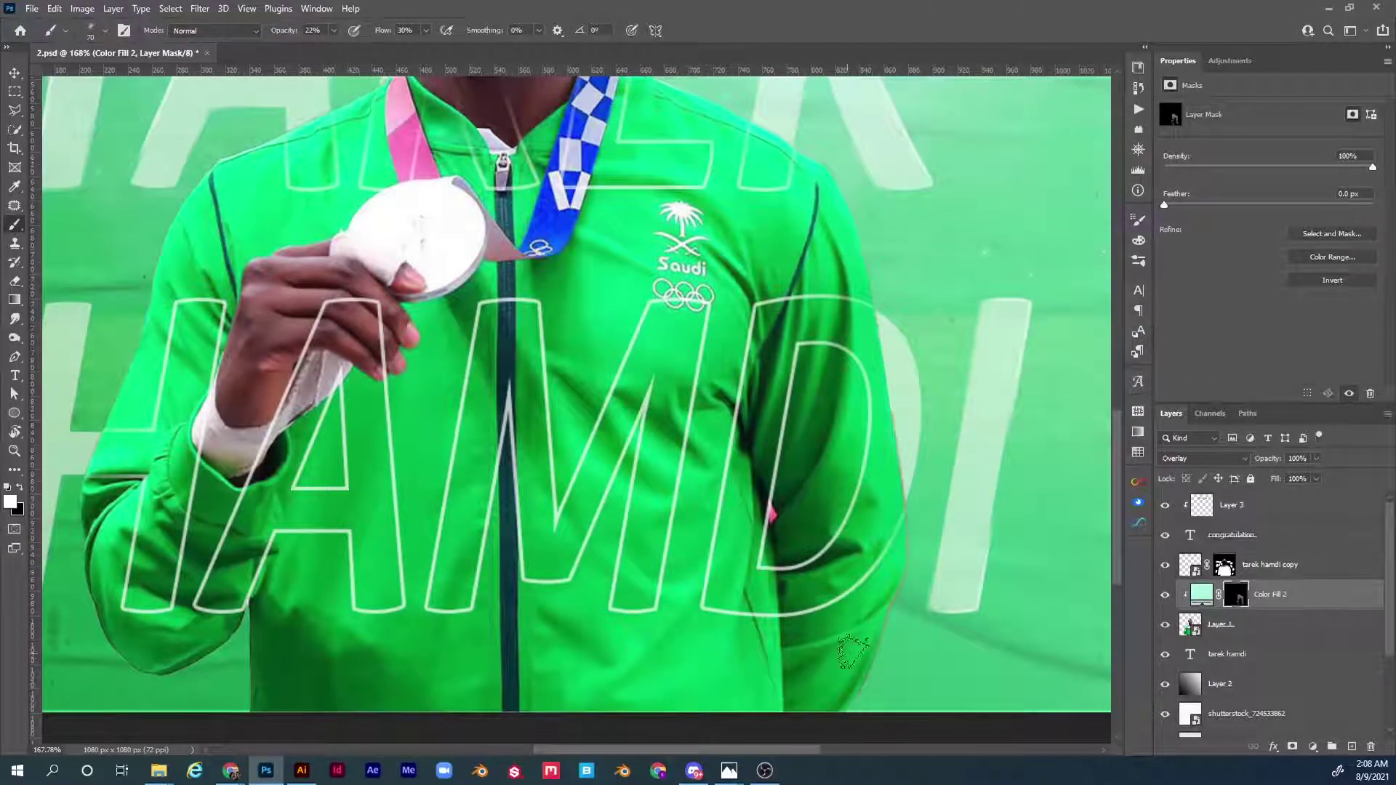
pyautogui.scroll(6, 865, 408)
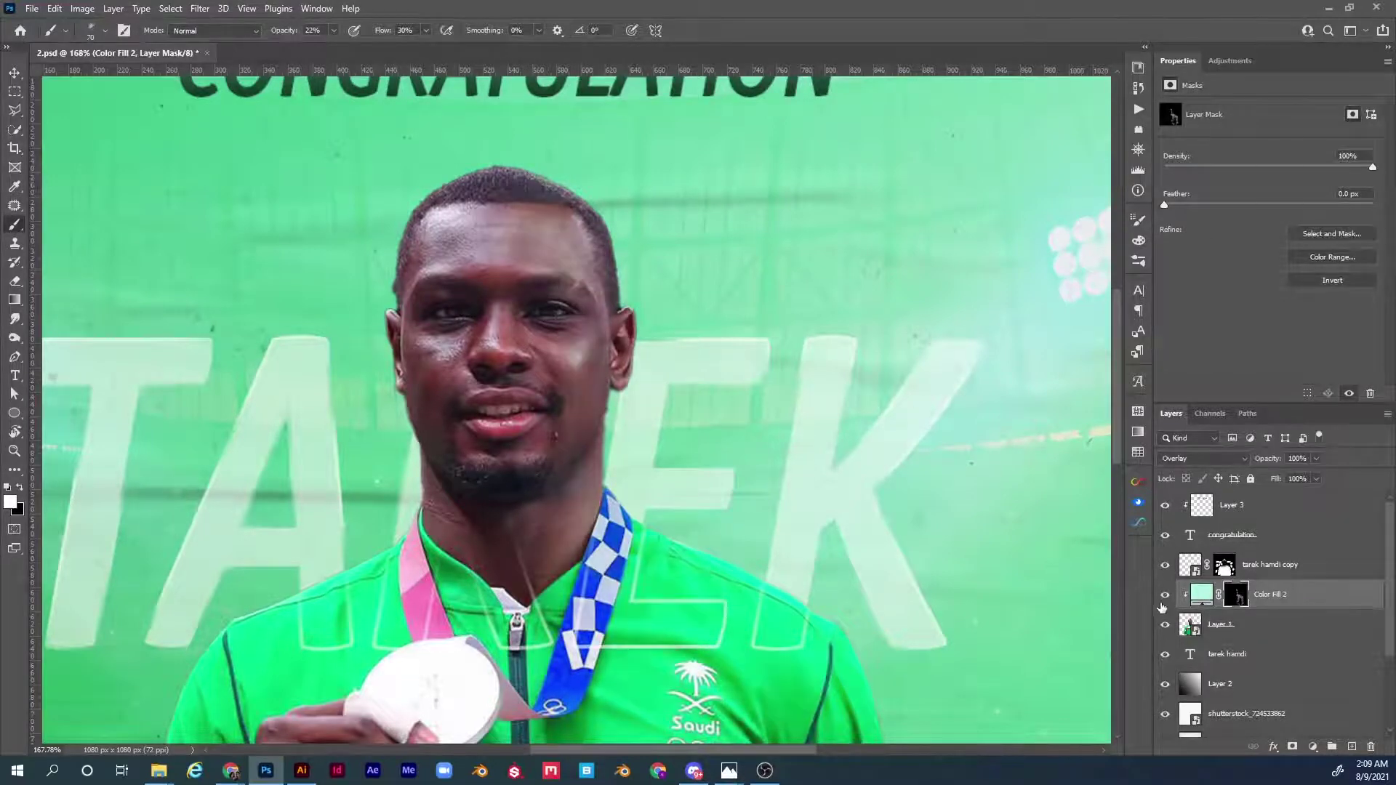
# - View the whole poster and compare the athlete with and without the mint fill layer's painted light
pyautogui.press('x')
pyautogui.scroll(-3, 570, 568)
pyautogui.hscroll(2, 570, 567)
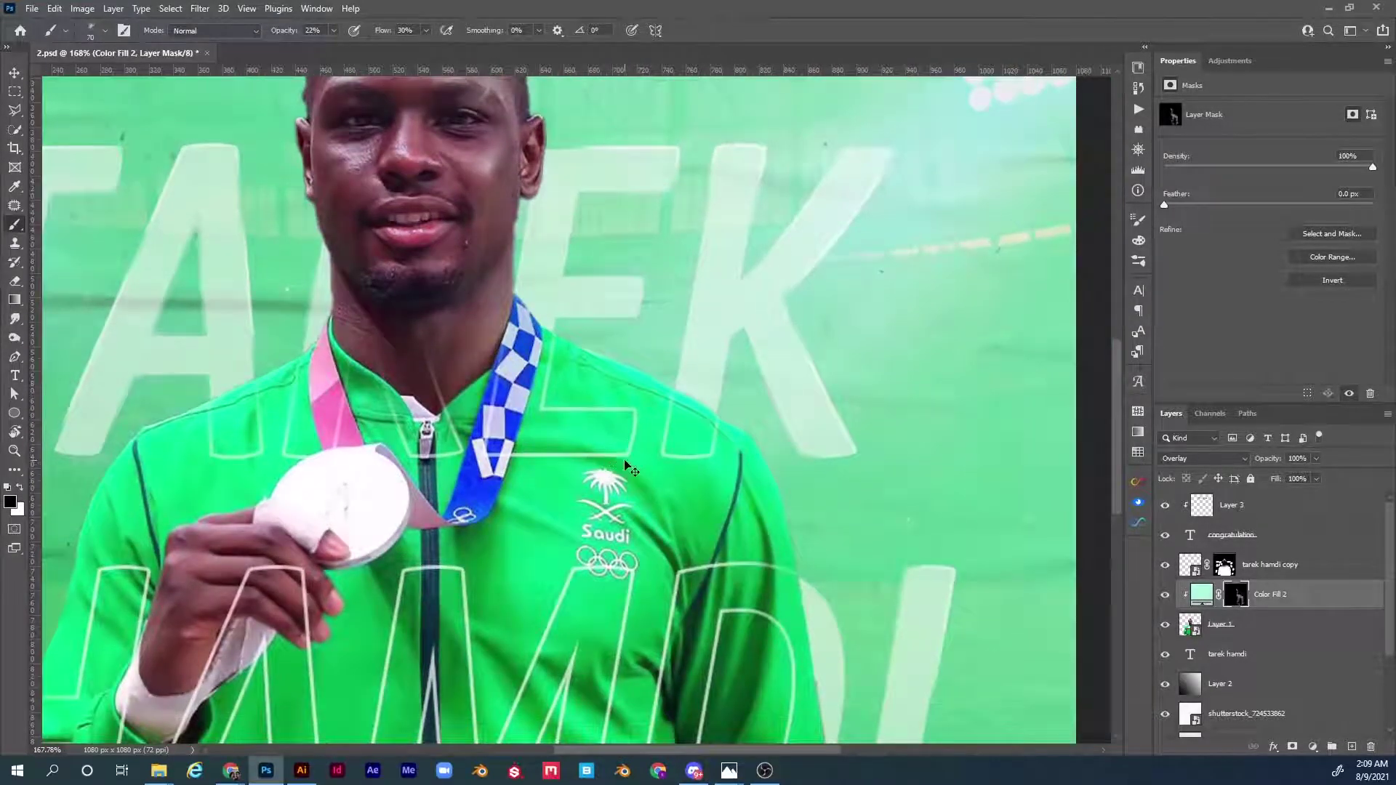
pyautogui.hotkey('ctrl', '0')
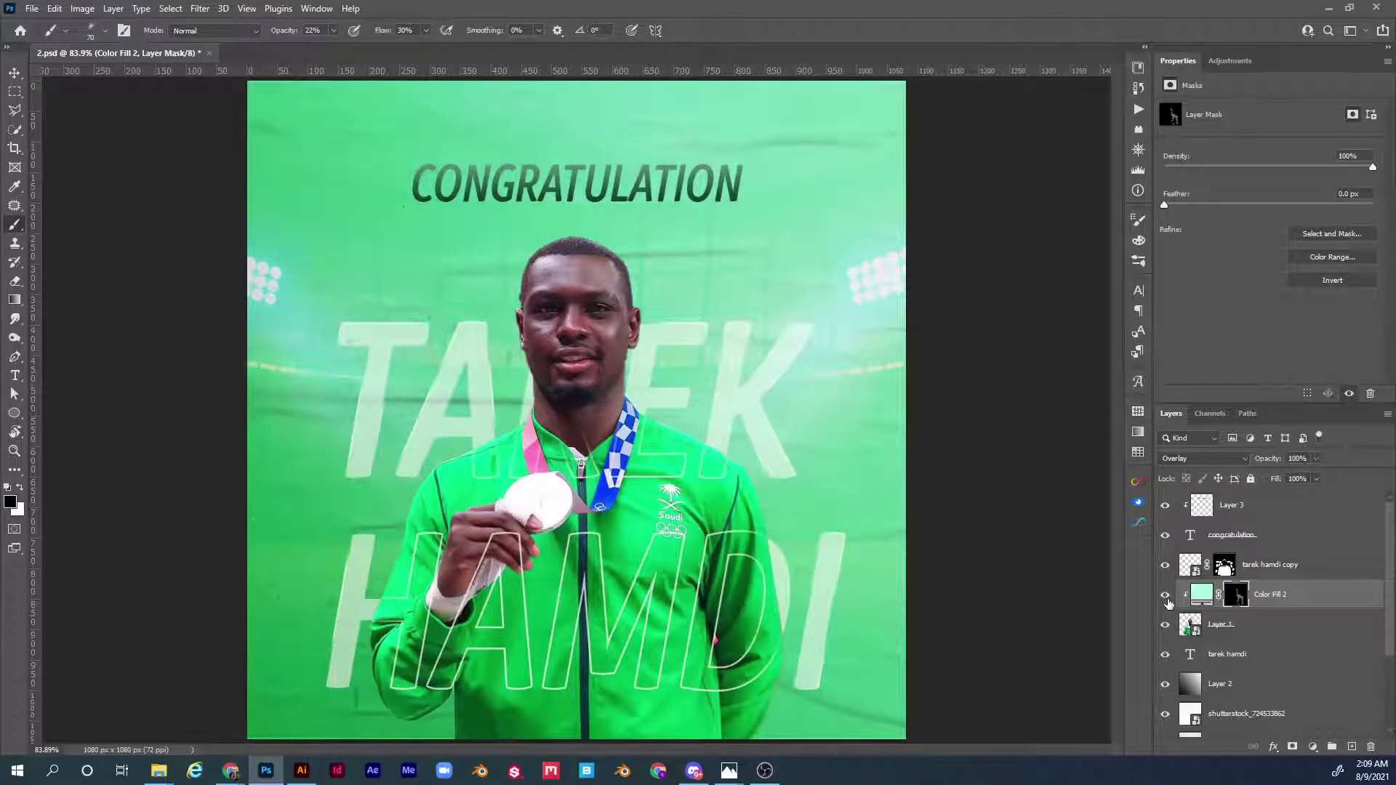
pyautogui.click(1165, 601)
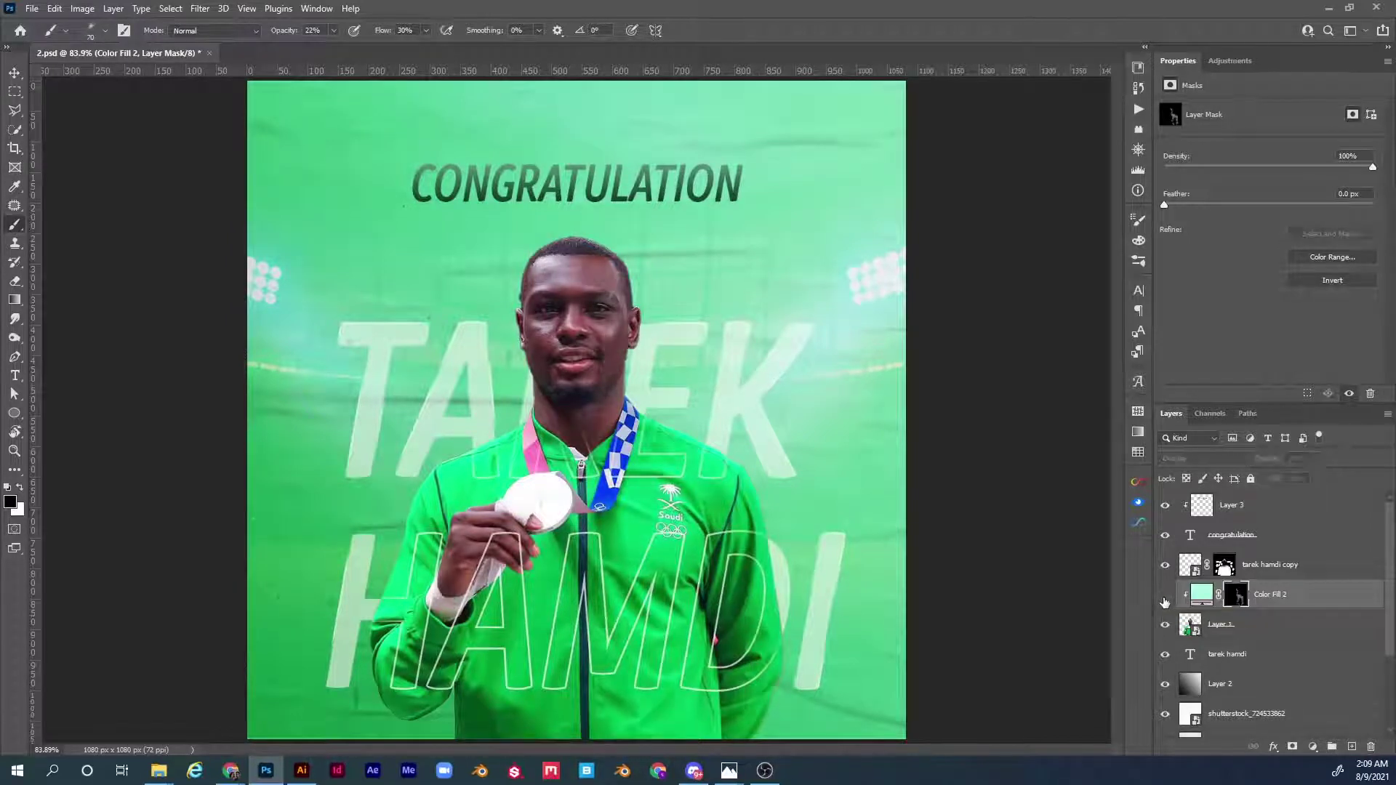
pyautogui.click(1164, 600)
pyautogui.click(1164, 601)
pyautogui.click(1165, 600)
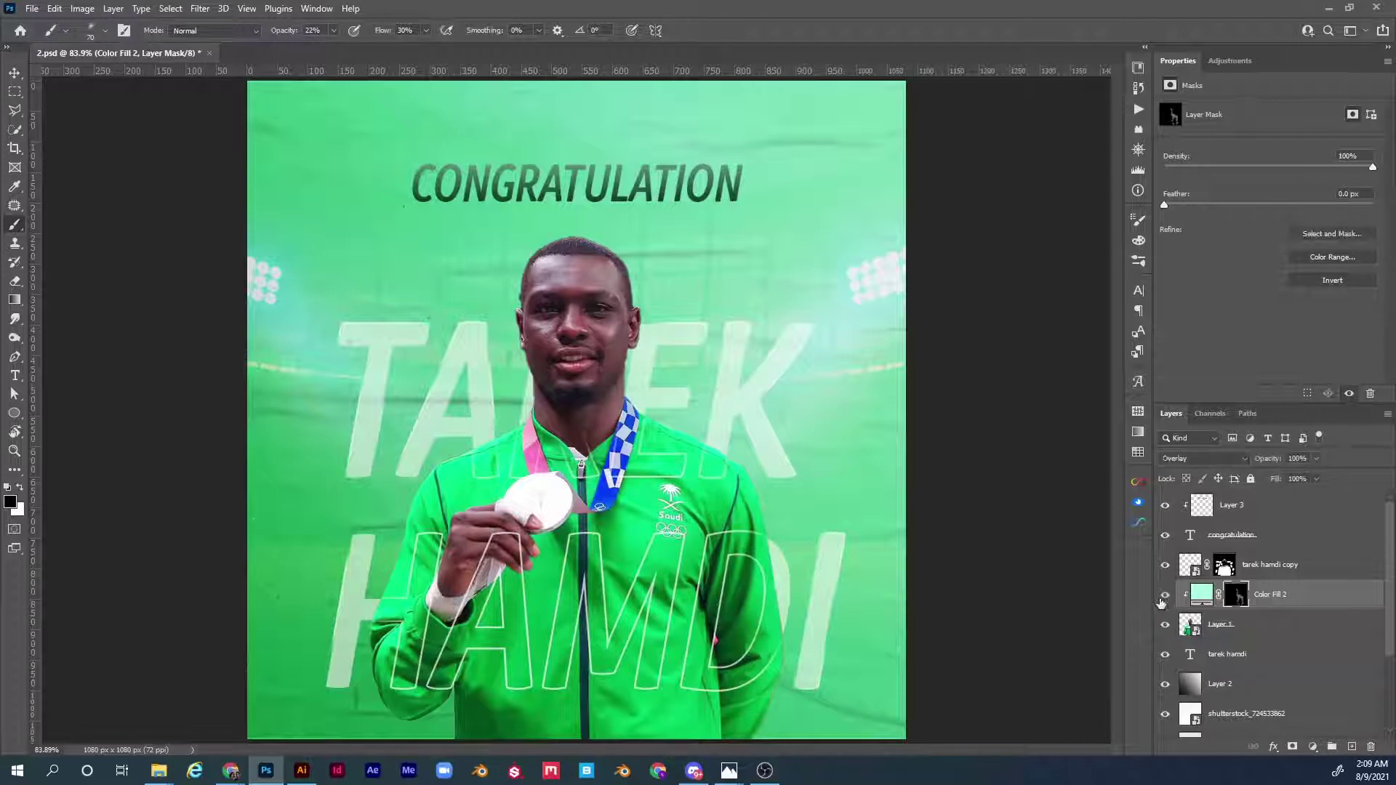
pyautogui.click(1163, 601)
pyautogui.click(1162, 600)
pyautogui.click(1164, 600)
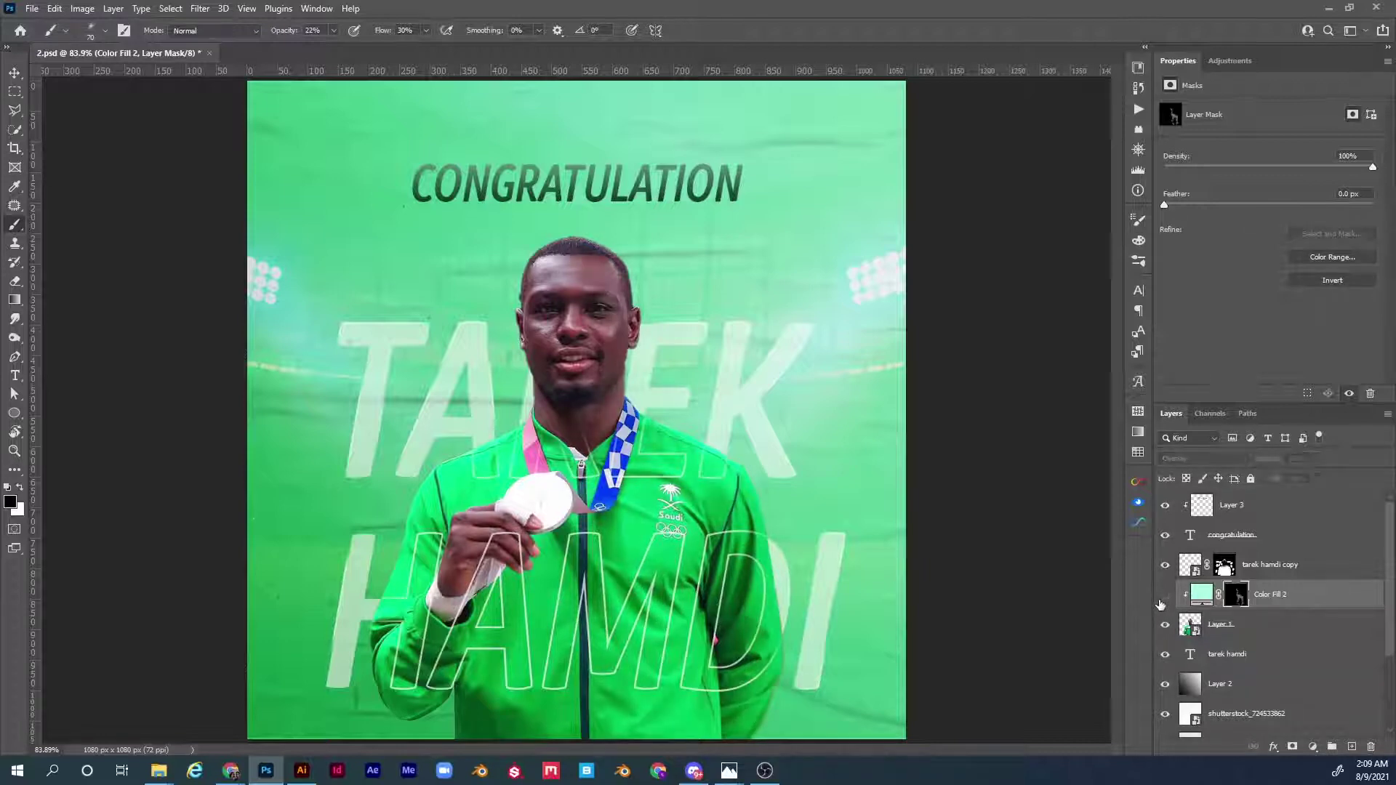
pyautogui.click(1164, 602)
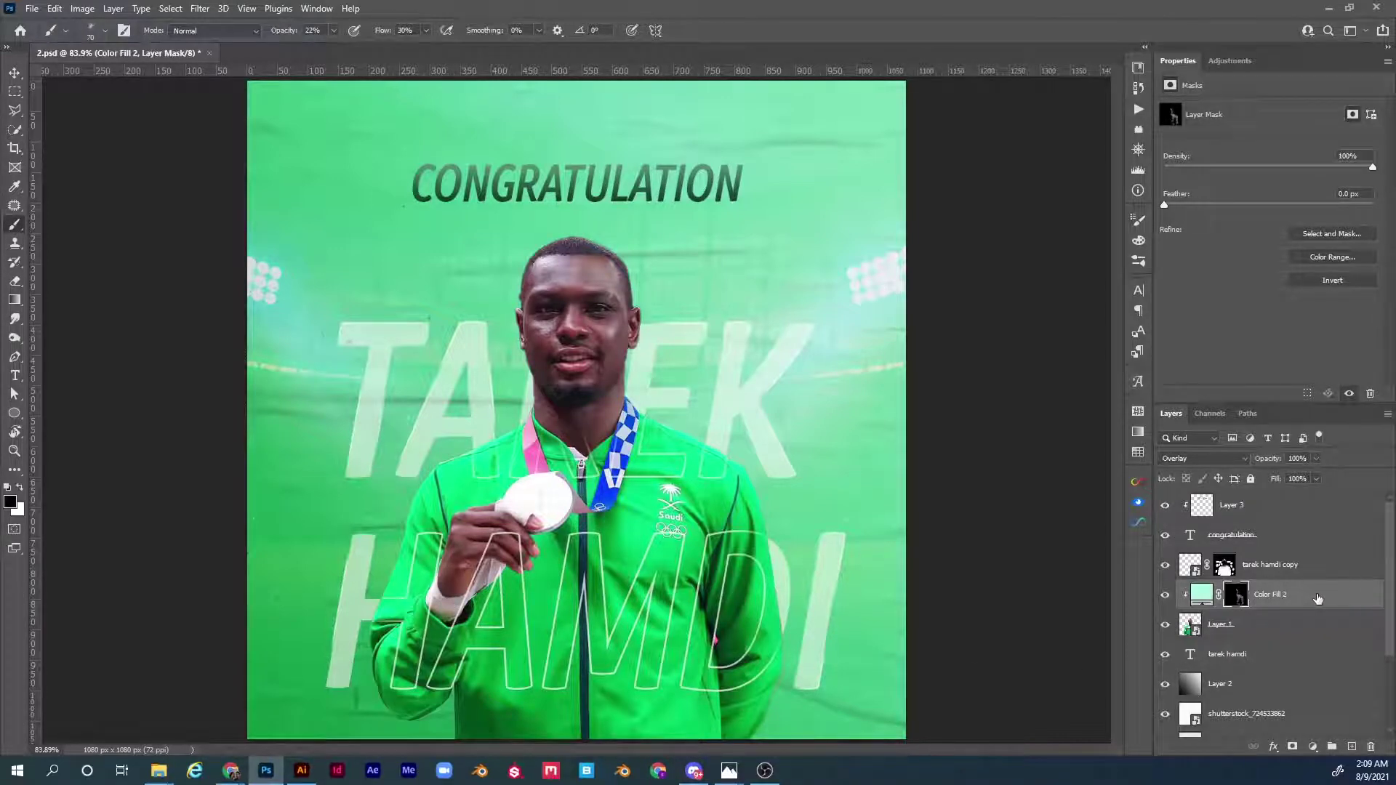
# - Duplicate the mint fill layer above itself, clip the copy to the athlete, and recolour it dark green #162d1d
pyautogui.moveTo(1319, 594); pyautogui.dragTo(1317, 591)
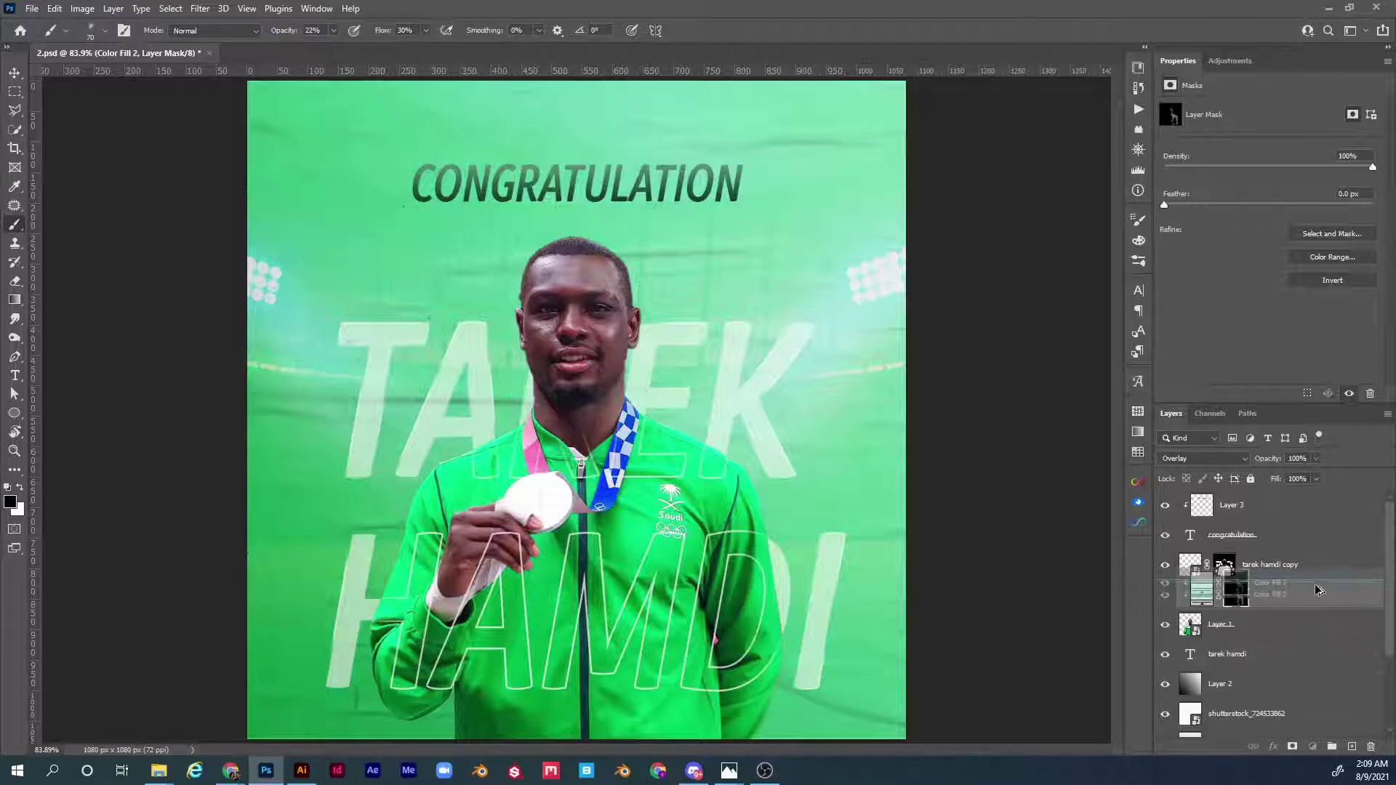
pyautogui.moveTo(1319, 590); pyautogui.dragTo(1271, 597)
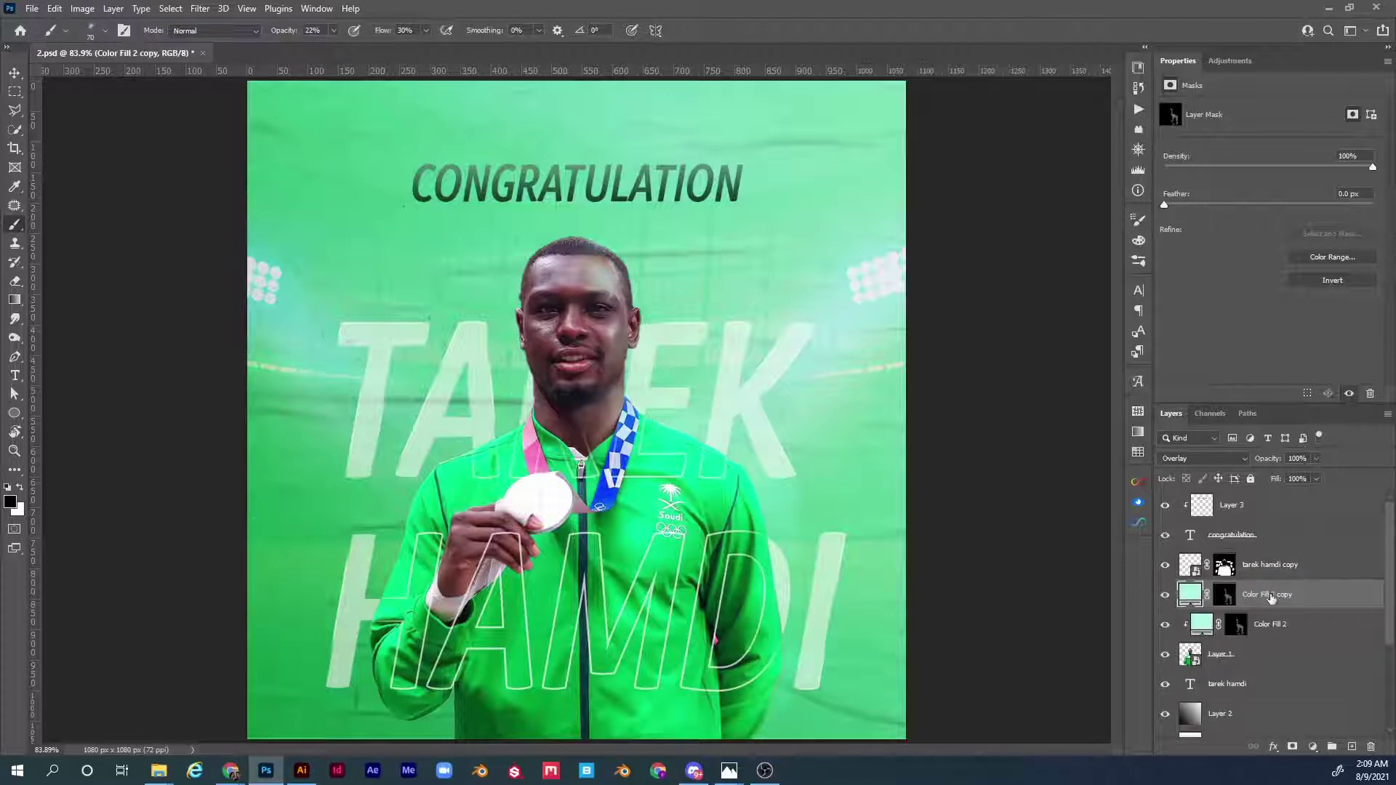
pyautogui.keyDown('alt'); pyautogui.click(1209, 607); pyautogui.keyUp('alt')
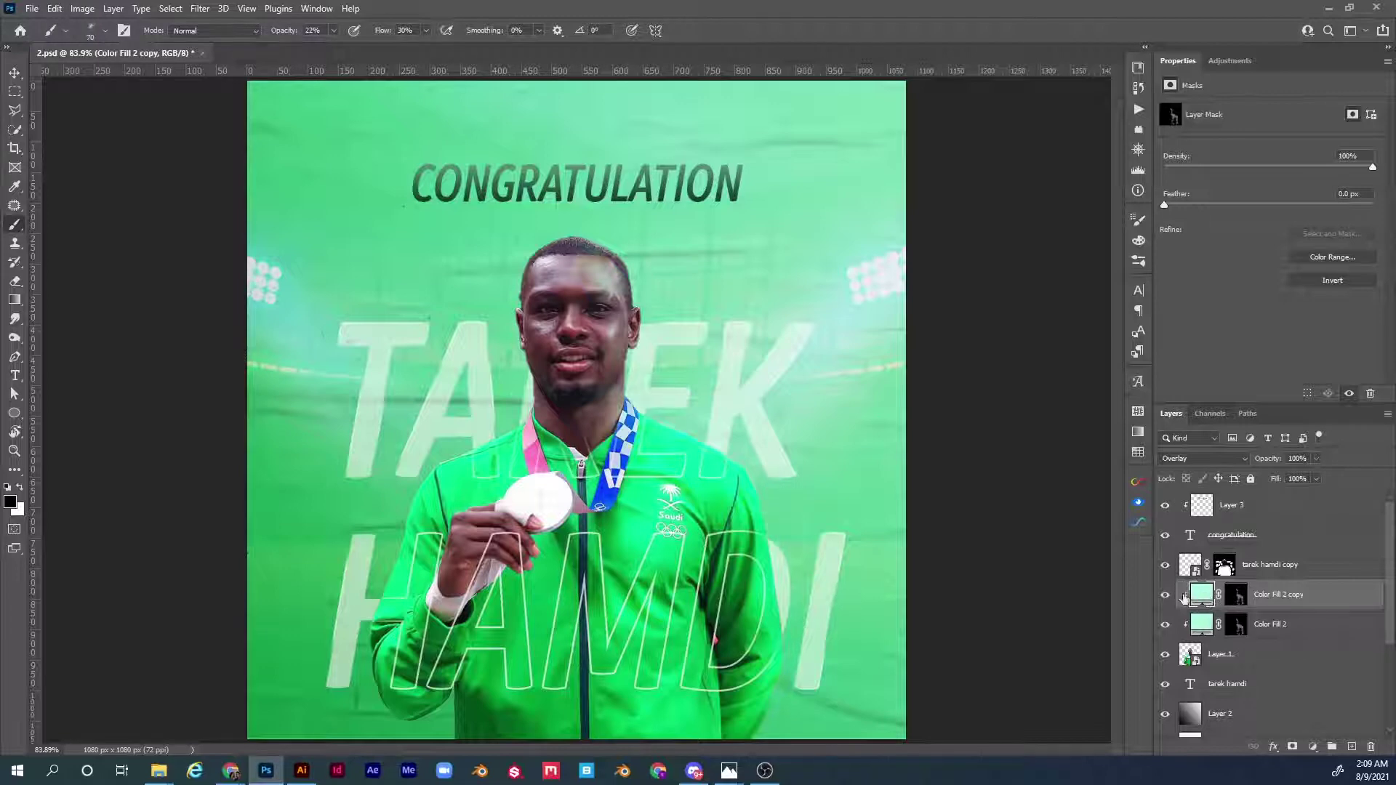
pyautogui.doubleClick(1203, 594)
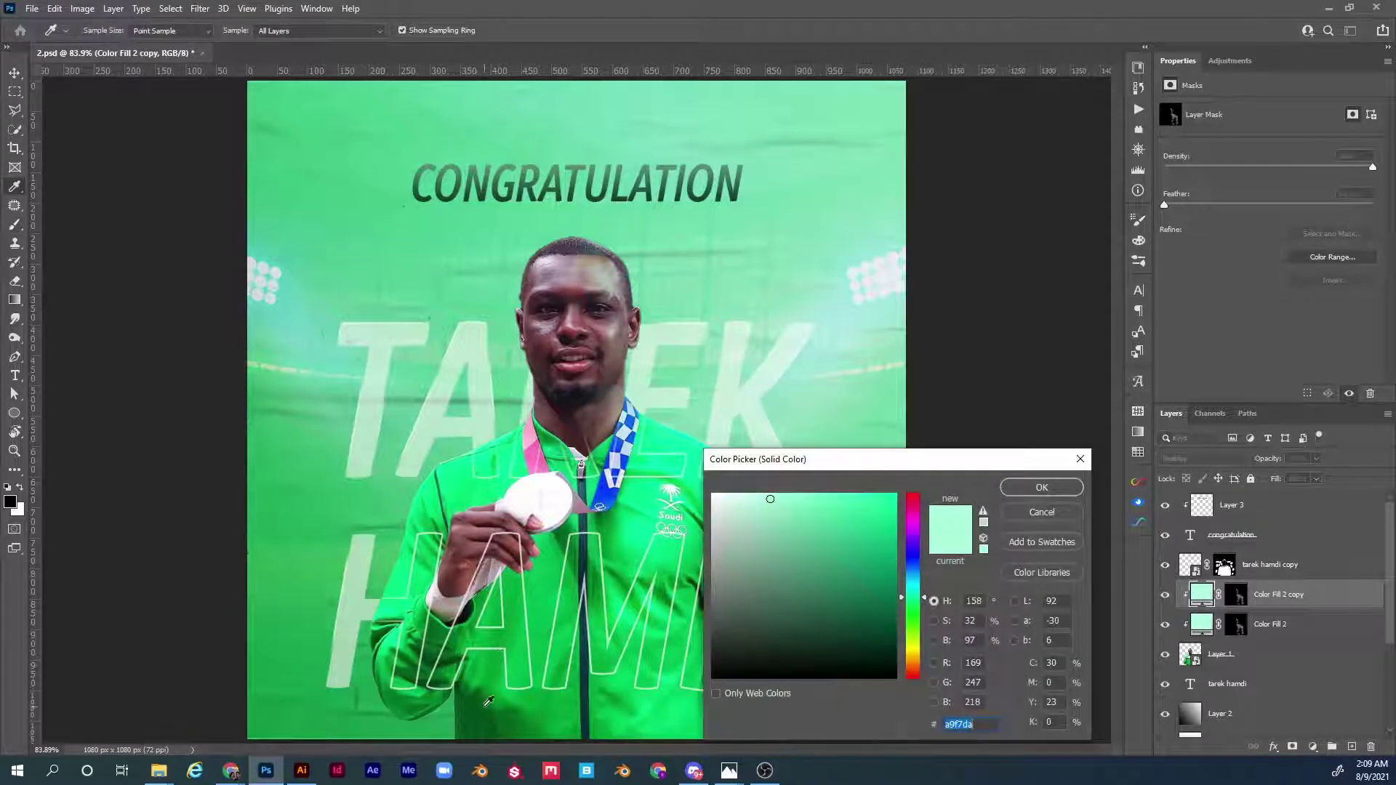
pyautogui.moveTo(836, 624); pyautogui.dragTo(804, 647)
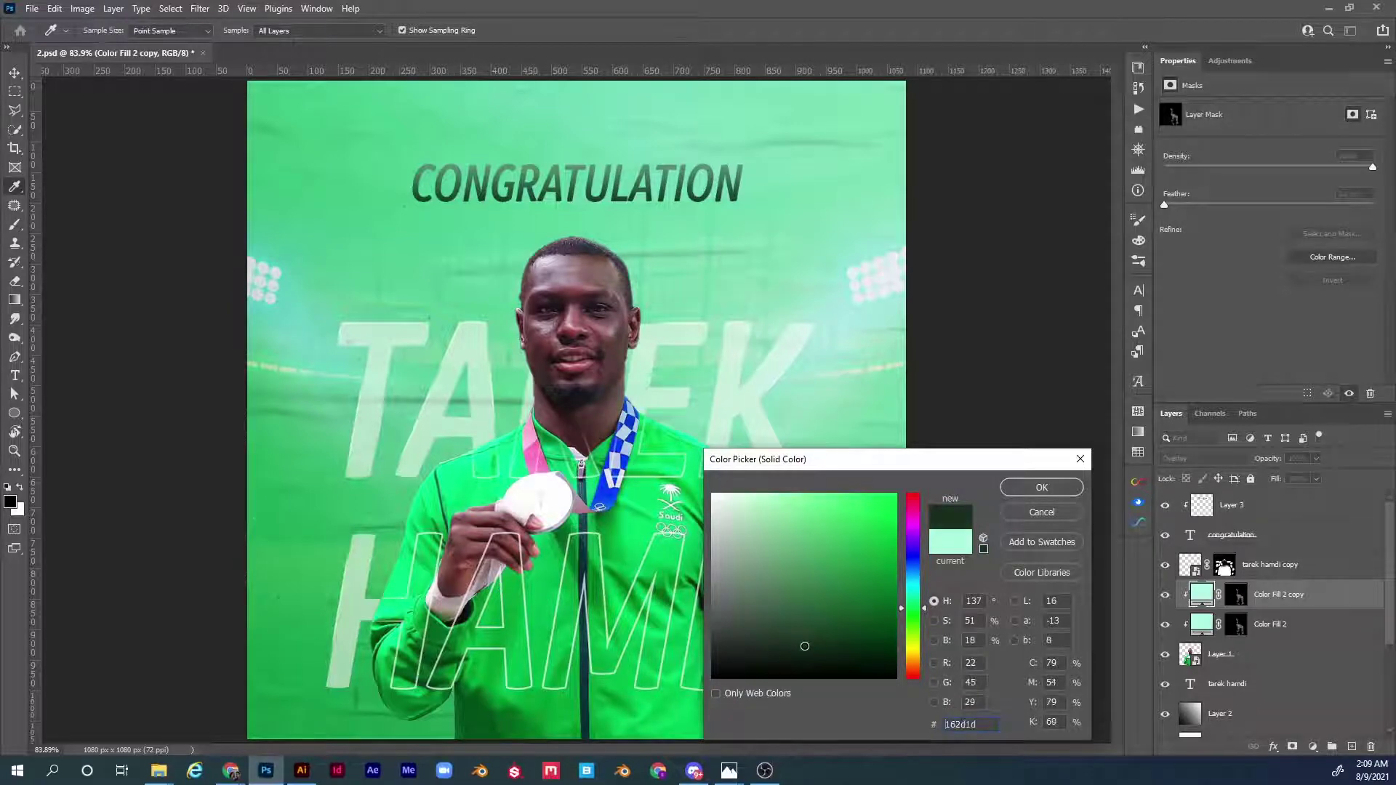
pyautogui.click(1042, 487)
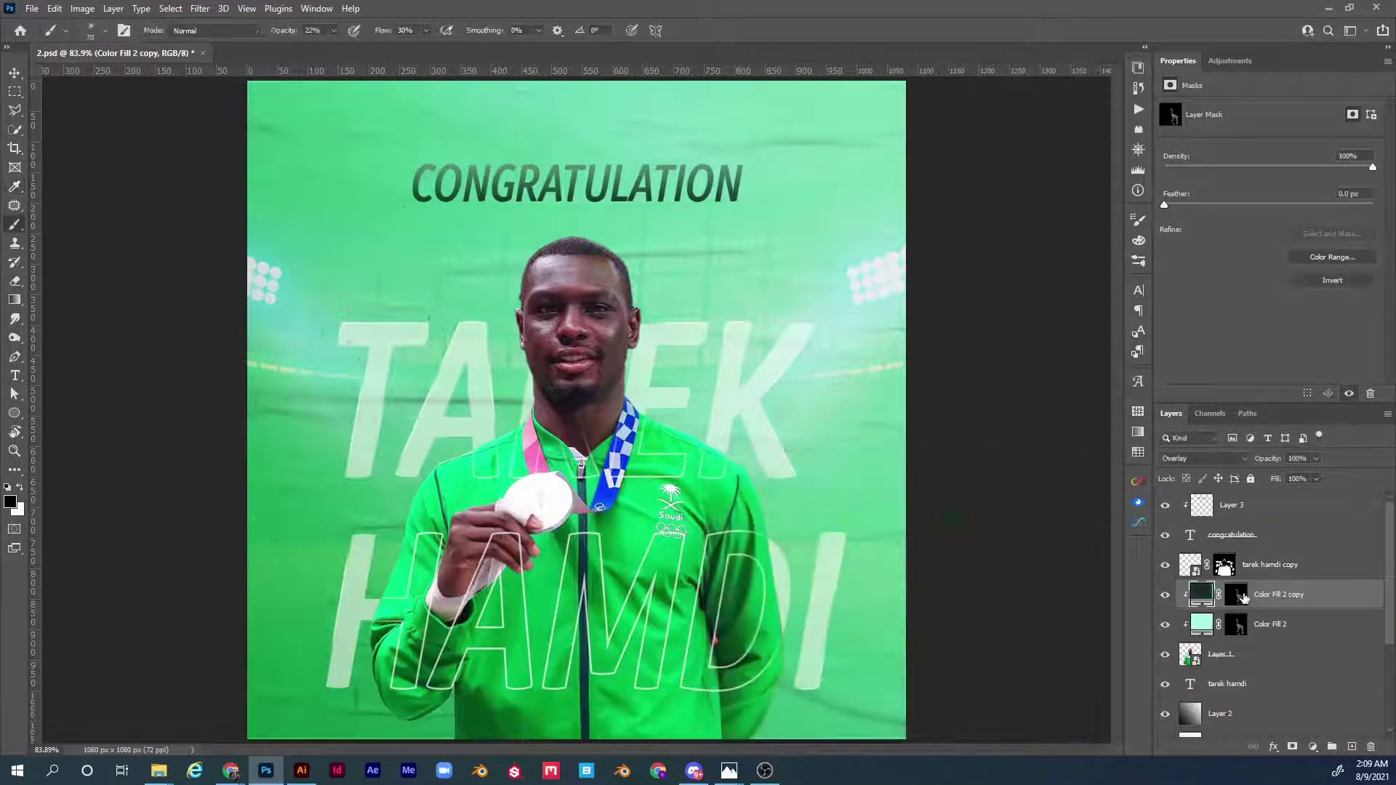
# - Set the dark green fill layer's blend mode to Multiply and fill its mask with black
pyautogui.click(1240, 596)
pyautogui.click(1212, 596)
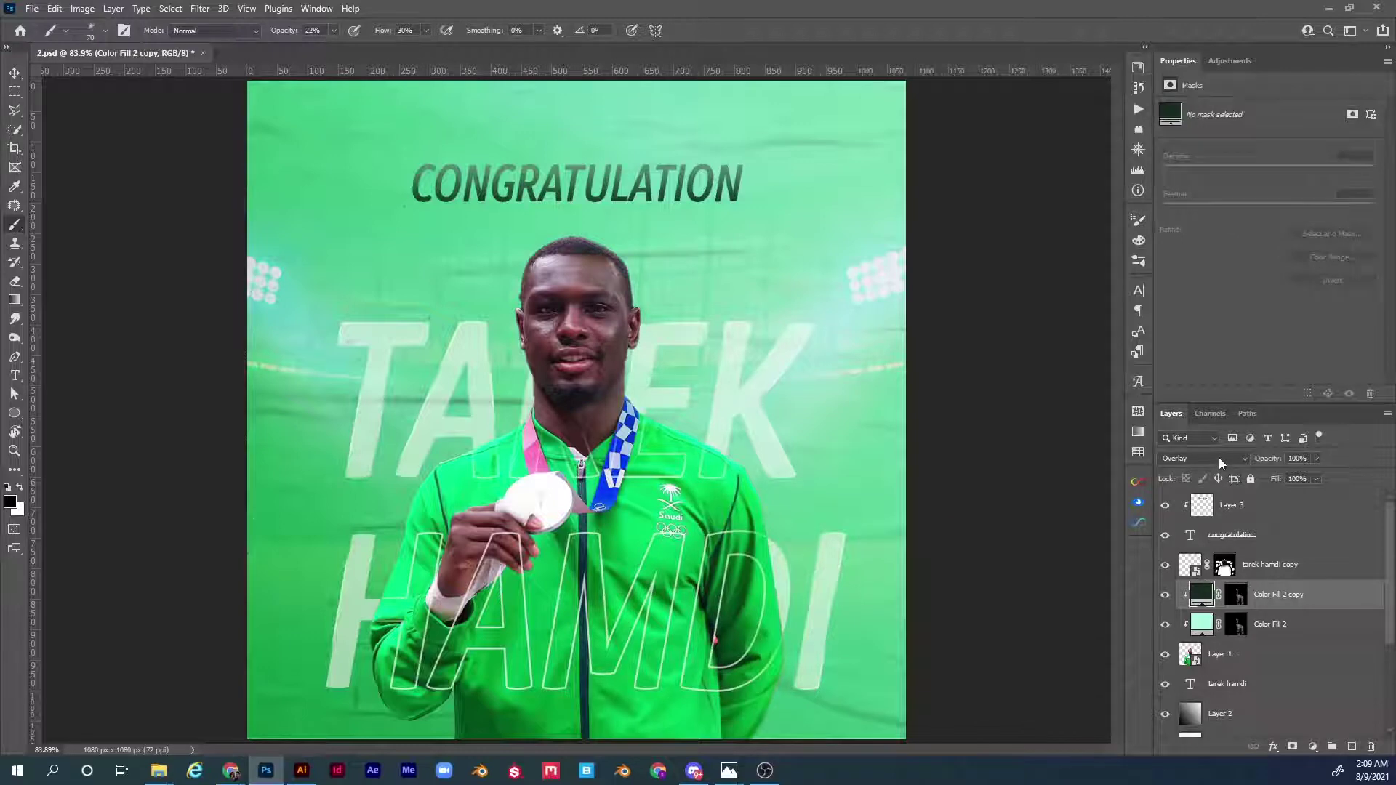
pyautogui.click(1219, 456)
pyautogui.click(1220, 450)
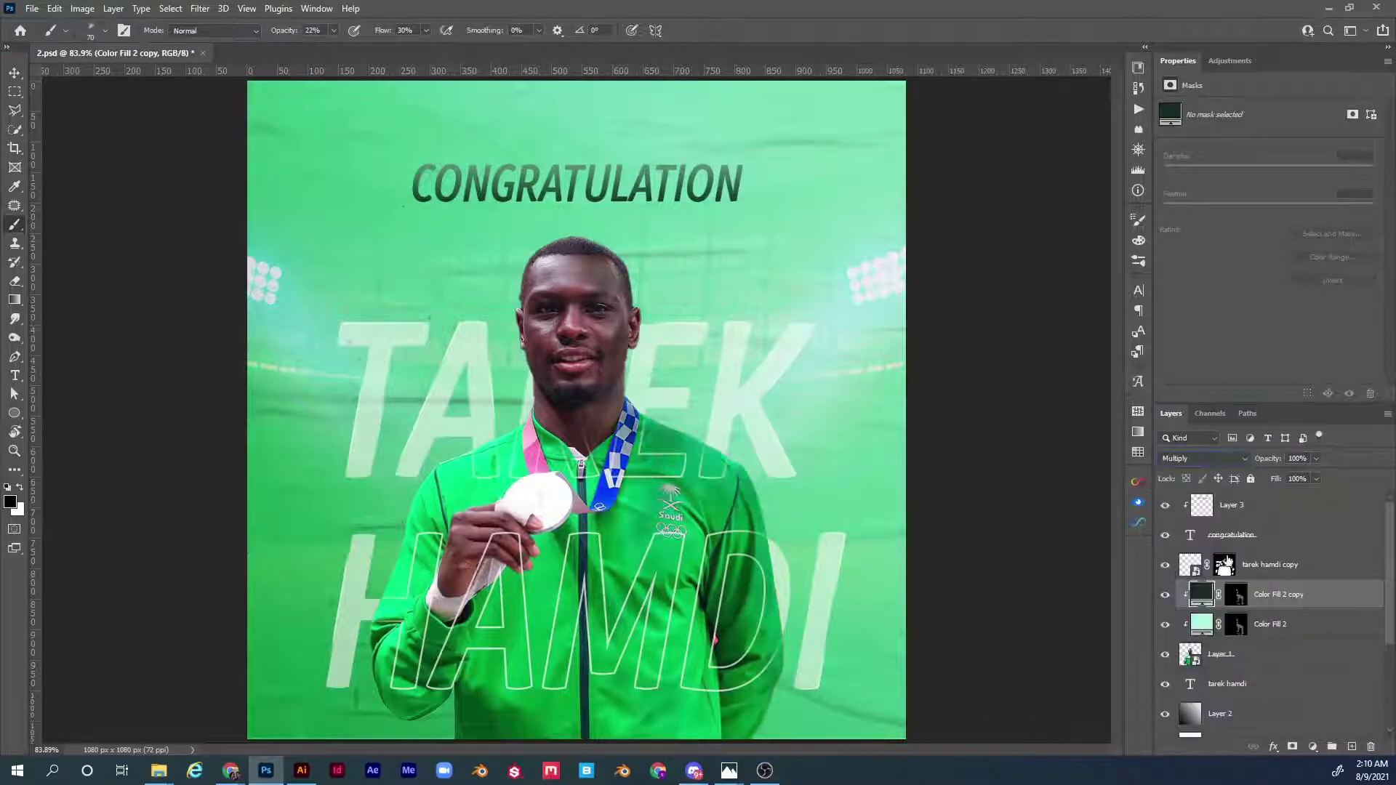
pyautogui.click(1236, 597)
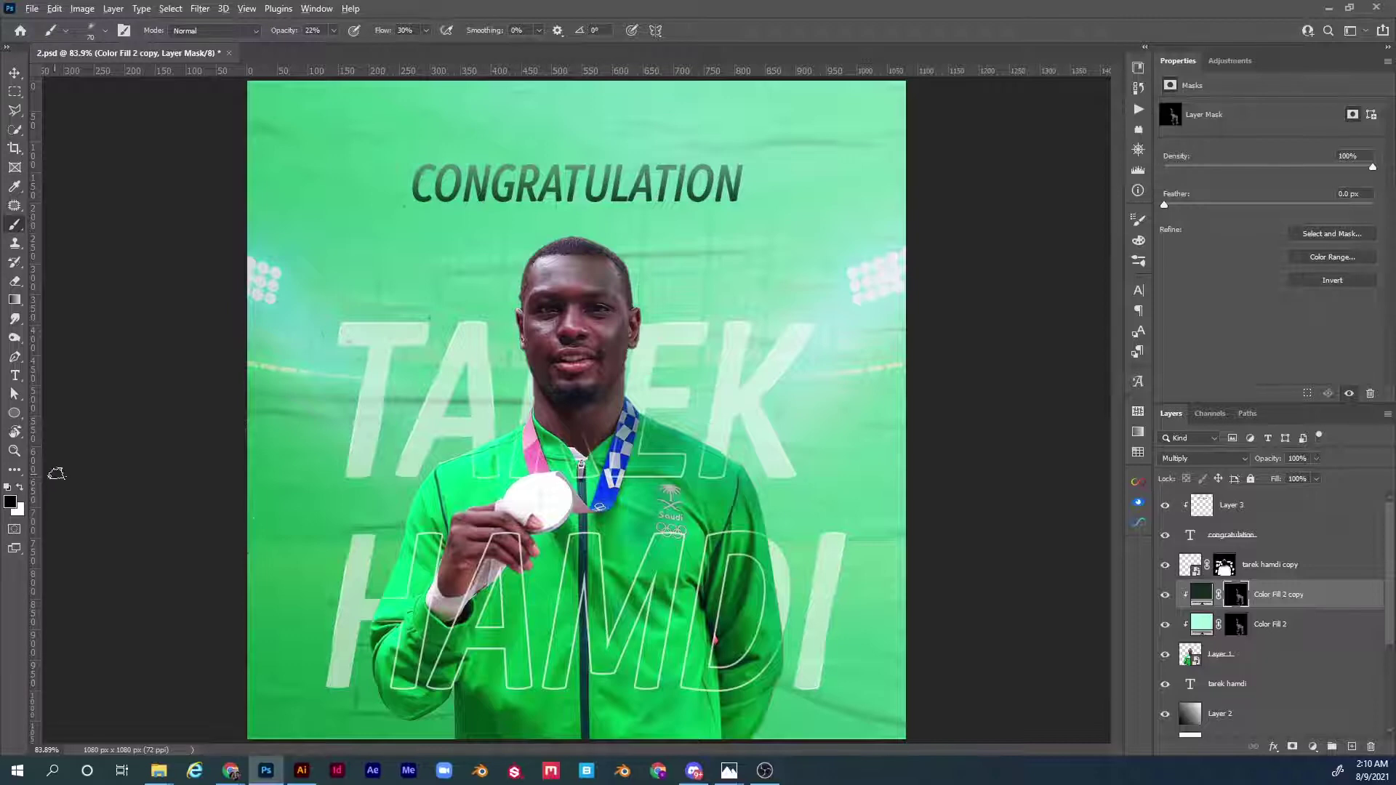
pyautogui.hotkey('alt', 'BackSpace')
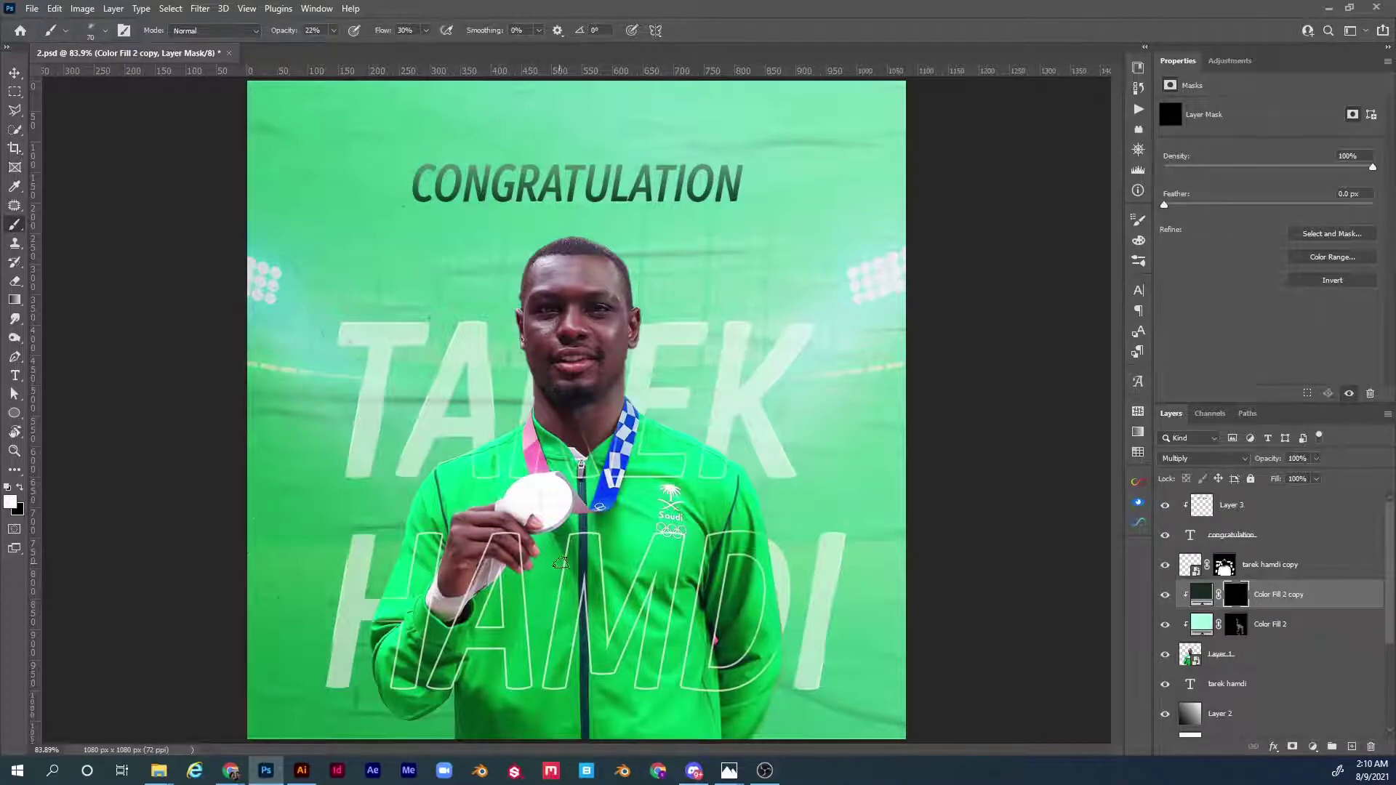
# - Reveal dark shading on the raised sleeve and lower jacket by painting white on the mask, reducing the brush opacity from 22% to 10%
pyautogui.press('z')
pyautogui.moveTo(552, 619)
pyautogui.mouseDown()
pyautogui.moveTo(595, 644)
pyautogui.moveTo(652, 552)
pyautogui.mouseUp()
pyautogui.press('b')
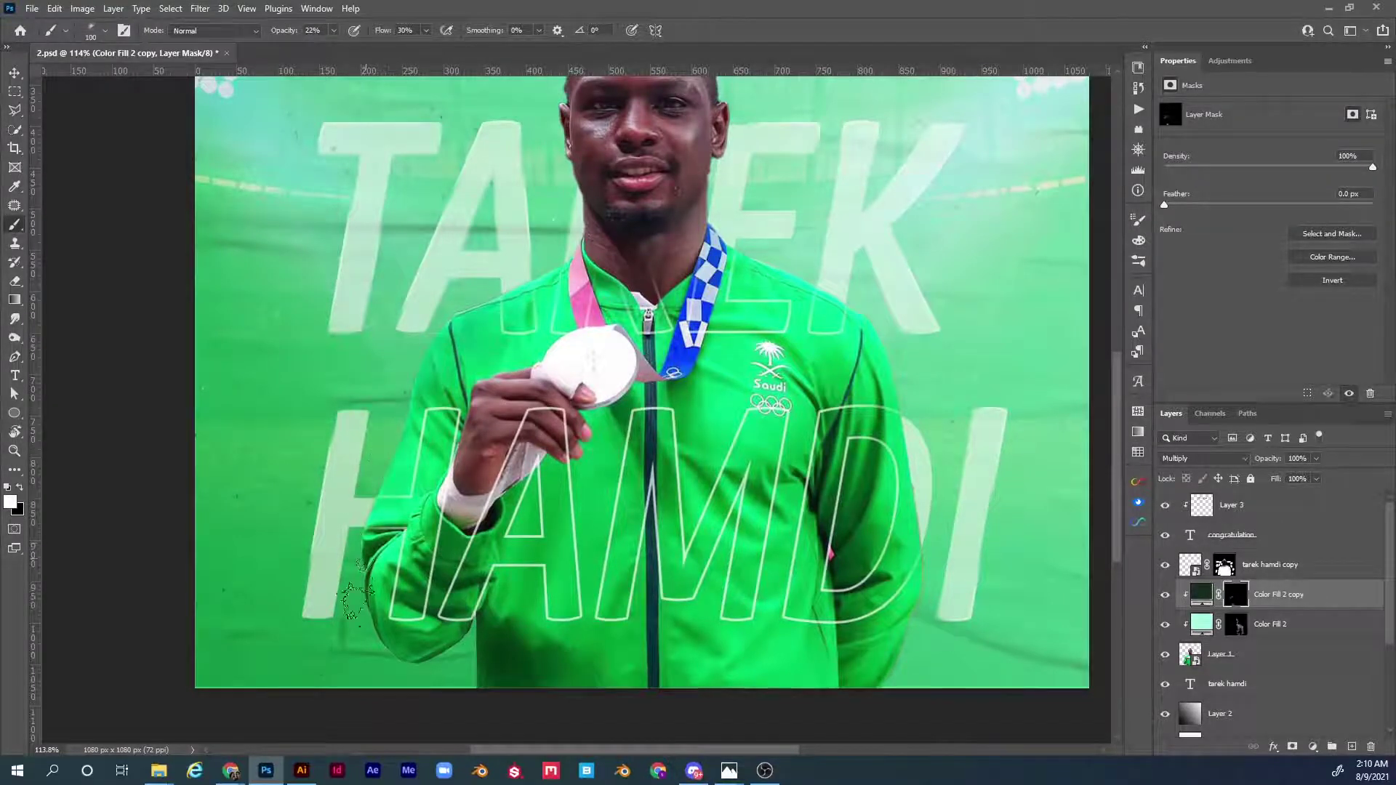
pyautogui.press('[')
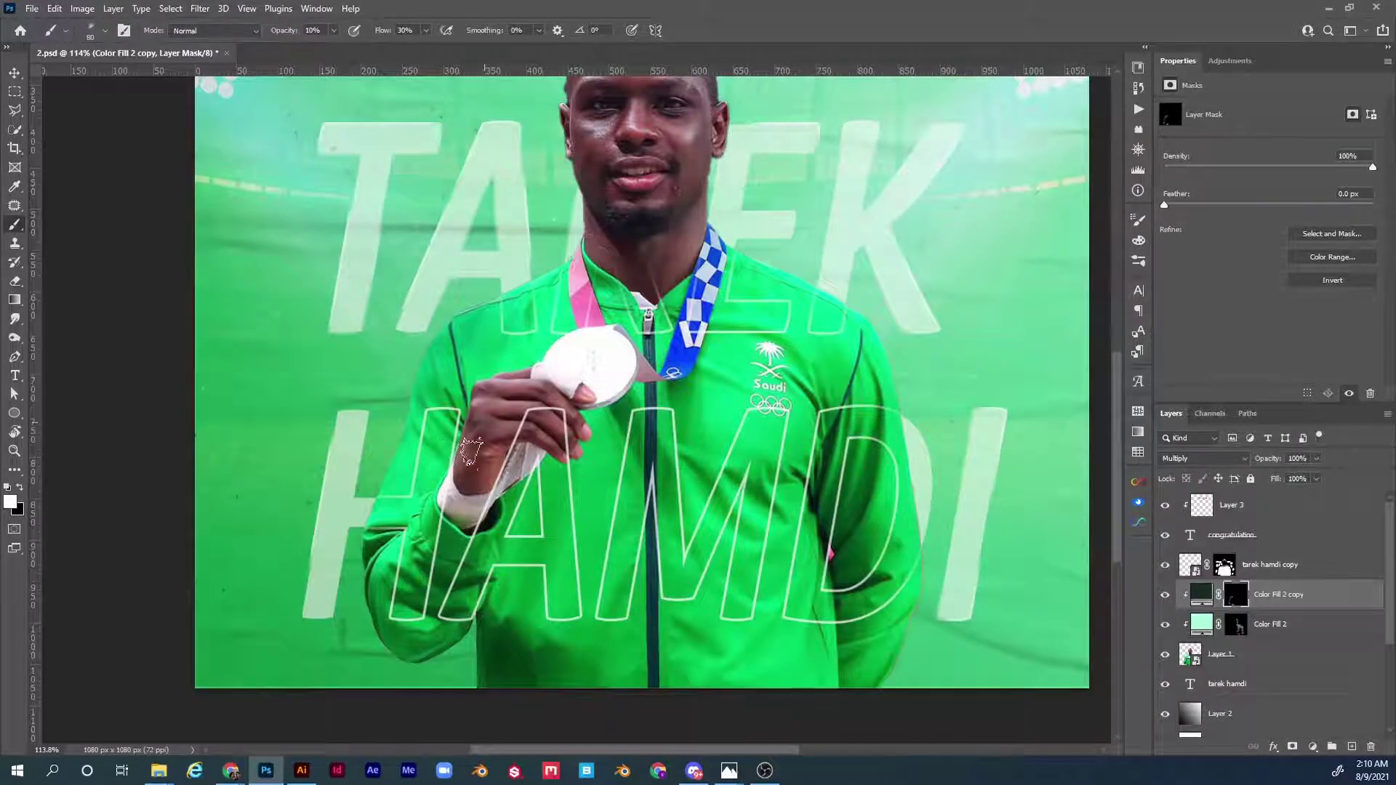
# - Refine the jacket shading by painting black and white on the mask with a 100 px brush at 20% and 10% opacity
pyautogui.press('x')
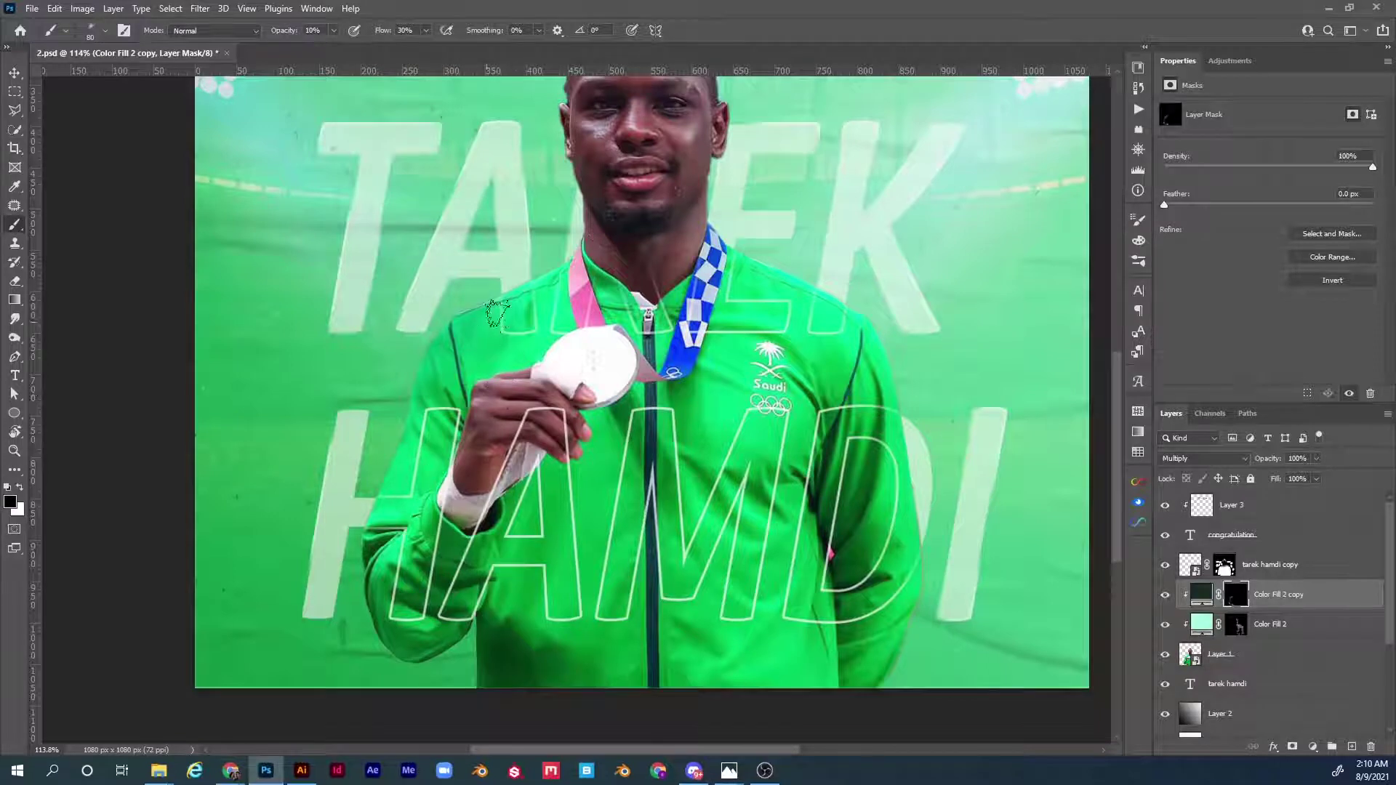
pyautogui.moveTo(629, 262); pyautogui.dragTo(576, 382)
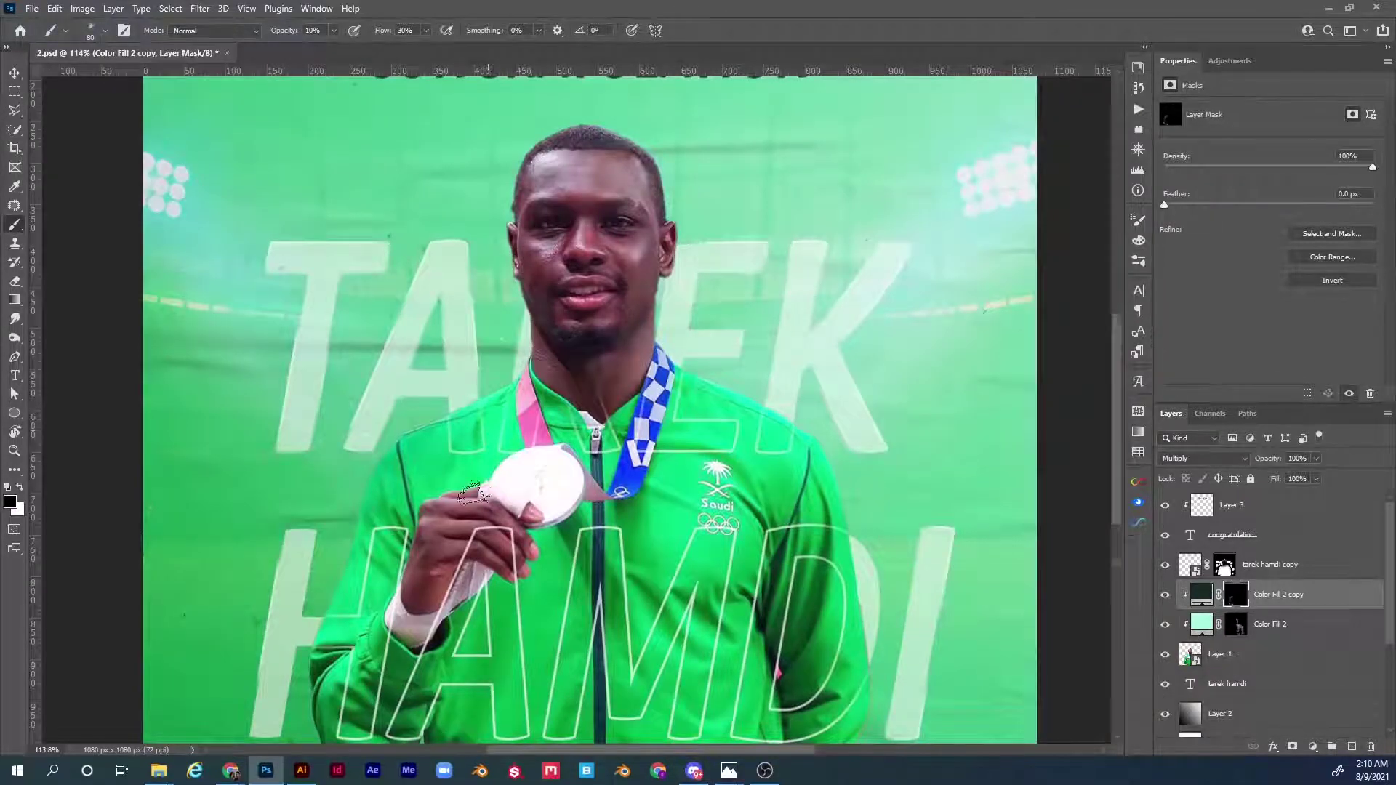
pyautogui.moveTo(476, 494); pyautogui.dragTo(451, 349)
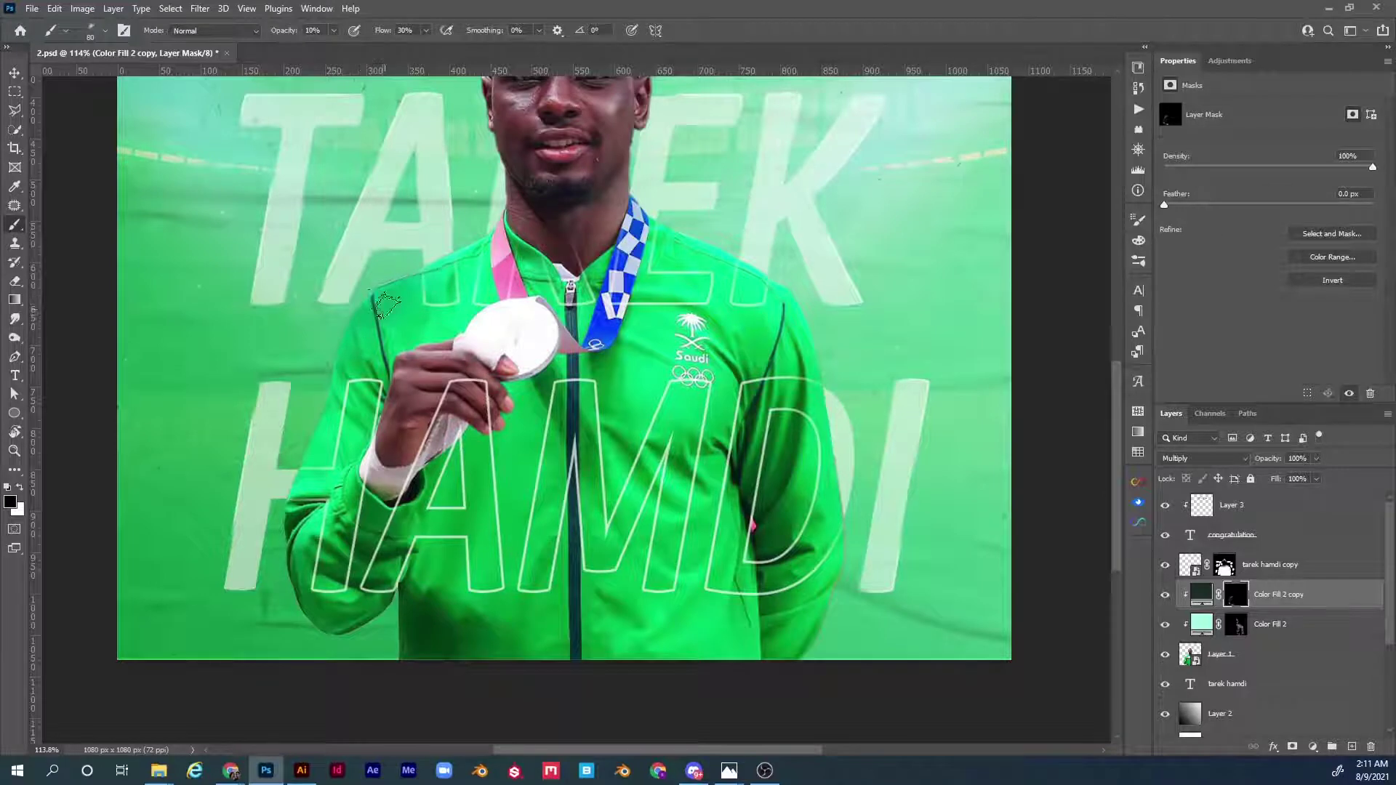
pyautogui.press(']')
pyautogui.press(']')
pyautogui.press('2')
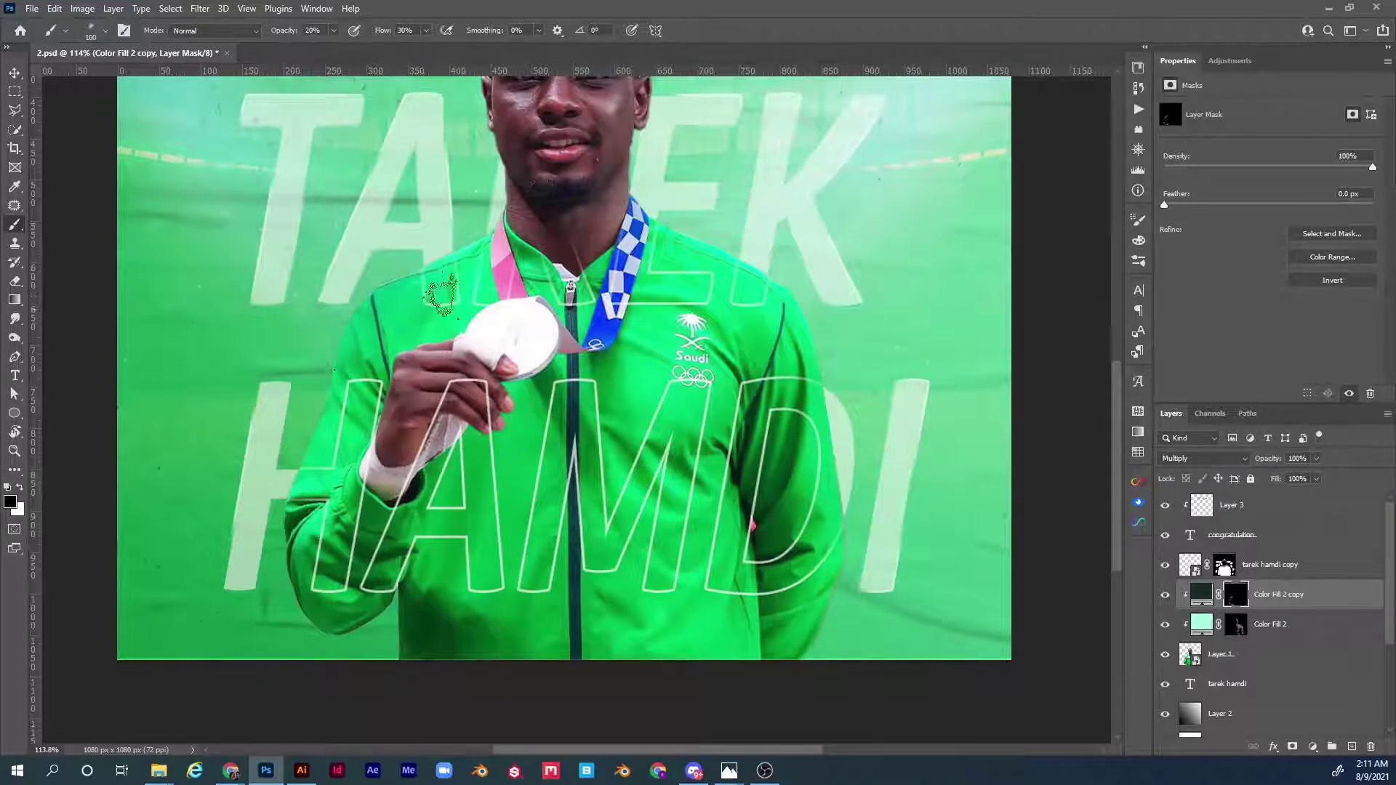
pyautogui.press('x')
pyautogui.press('1')
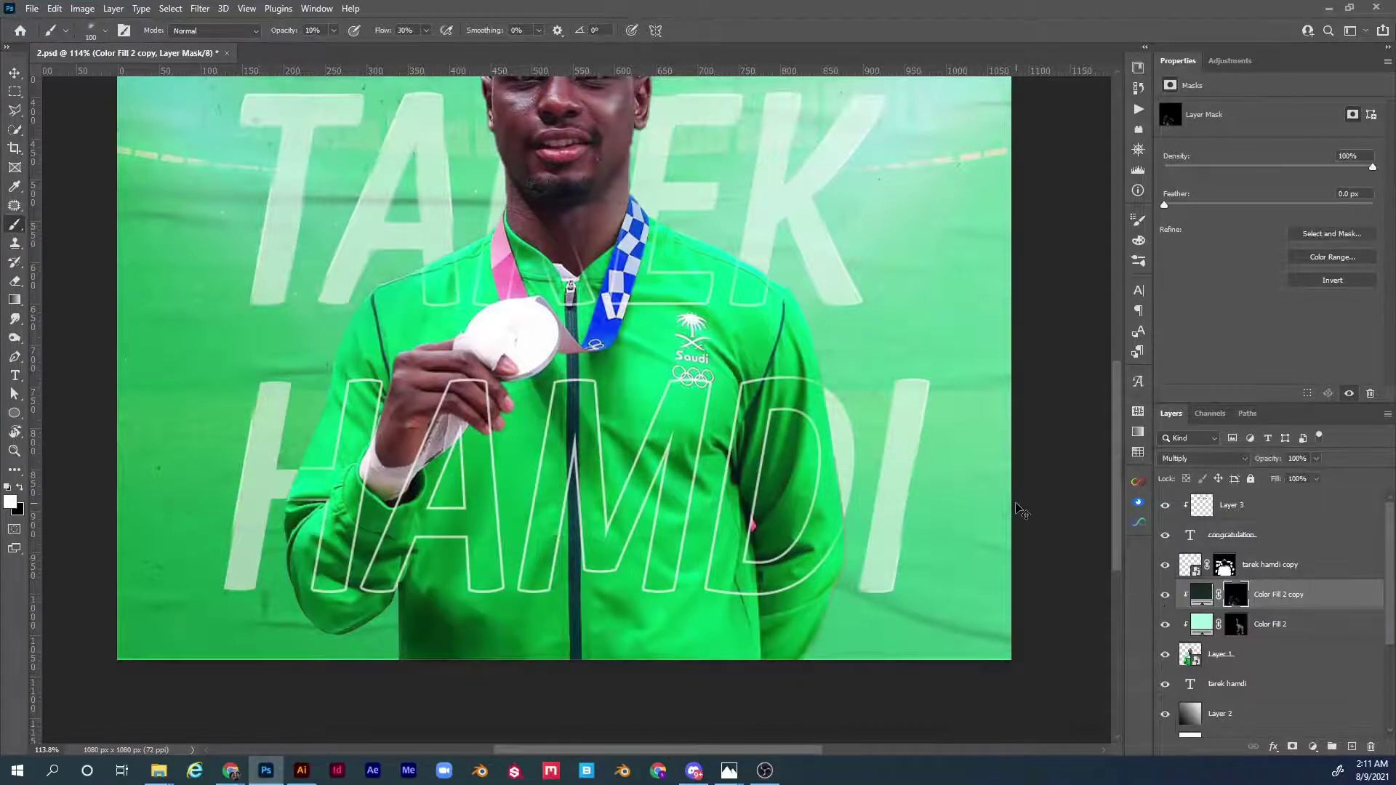
# - View the whole poster and compare the athlete with and without the dark green shading and mint light layers
pyautogui.hotkey('ctrl', '0')
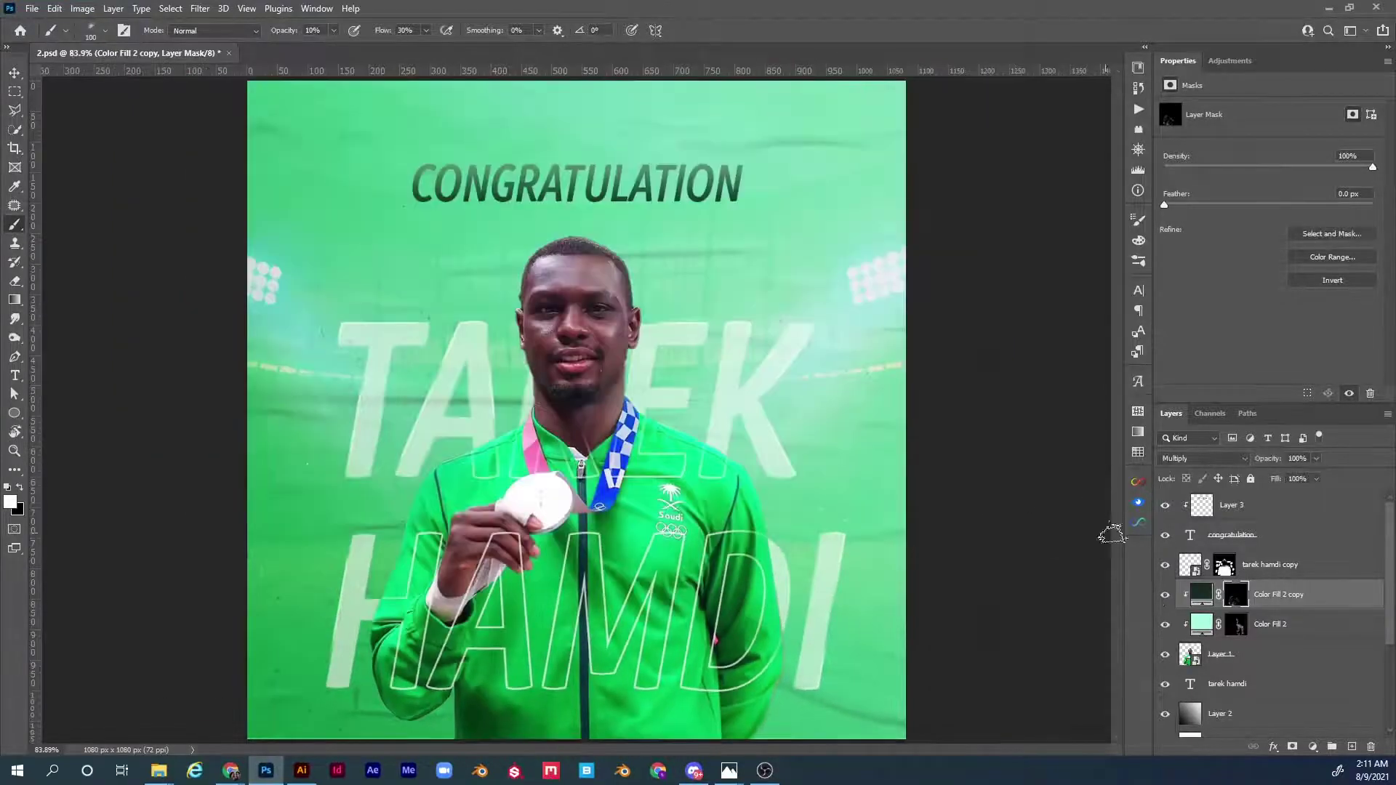
pyautogui.click(1165, 596)
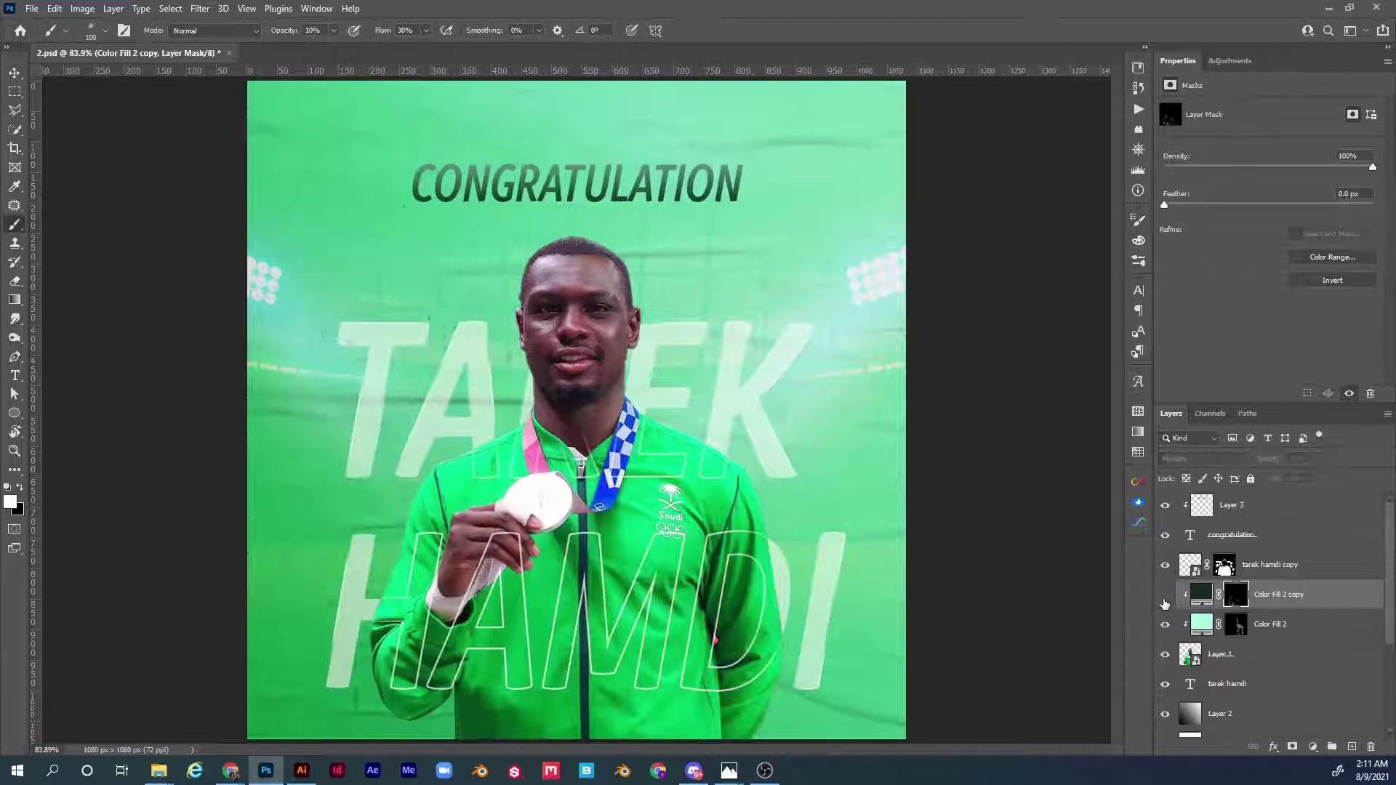
pyautogui.click(1165, 597)
pyautogui.click(1164, 598)
pyautogui.click(1164, 599)
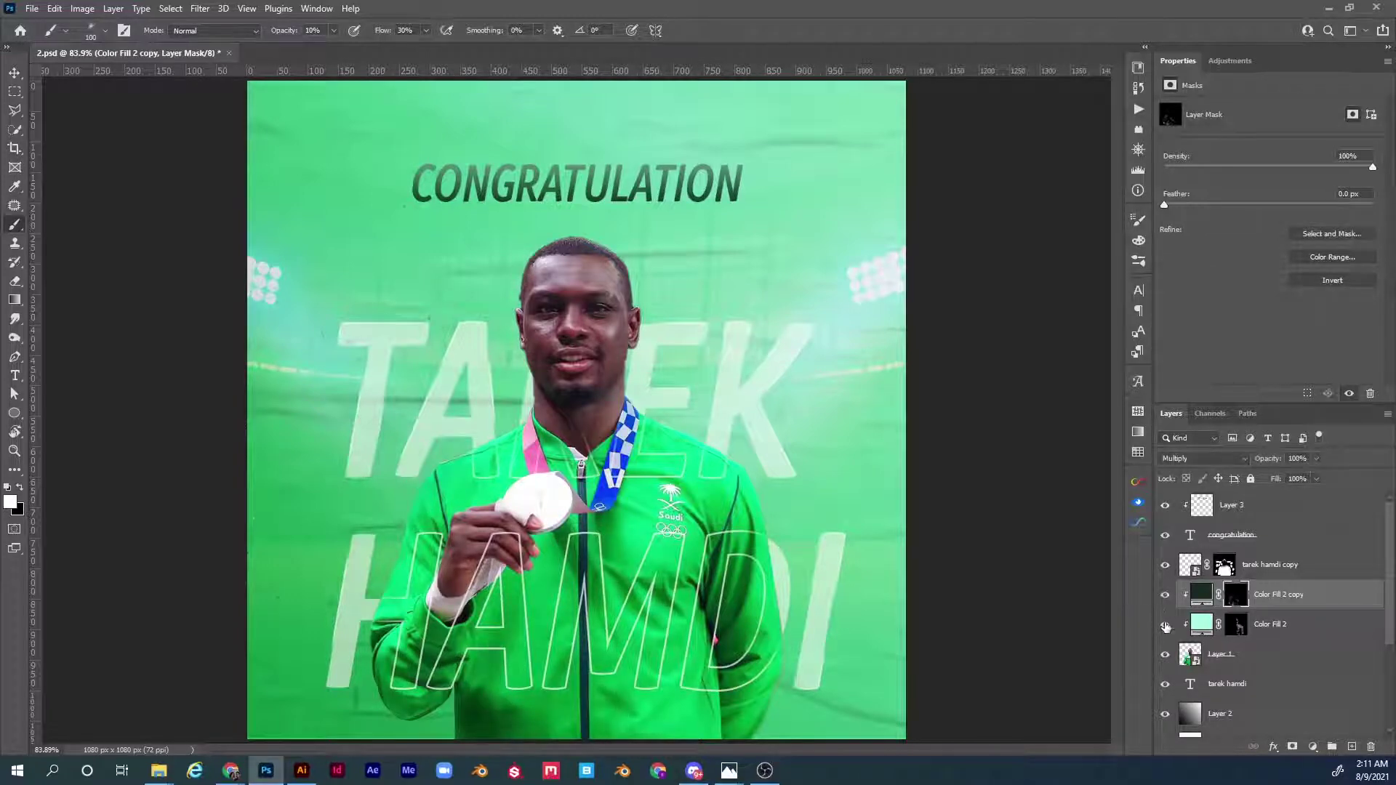
pyautogui.click(1163, 628)
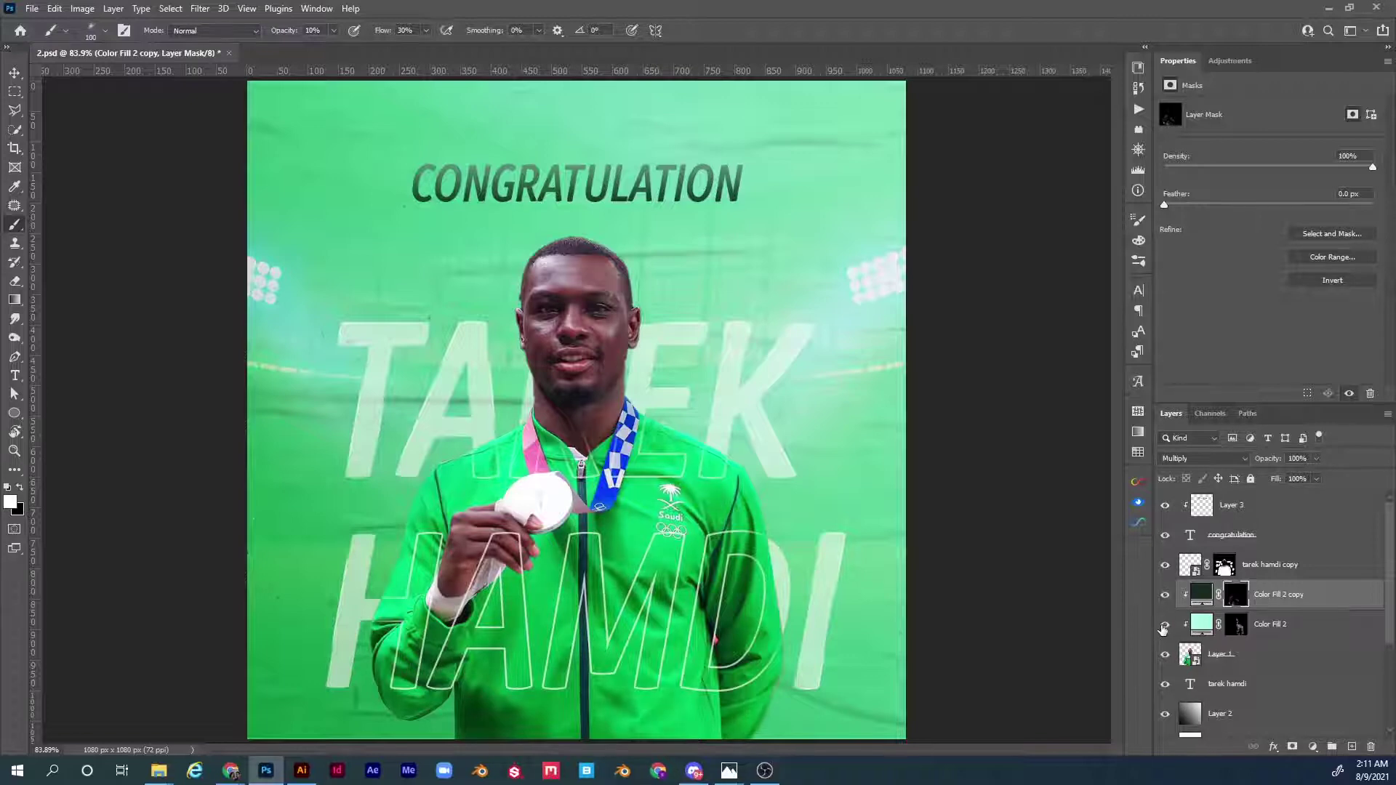
pyautogui.click(1164, 622)
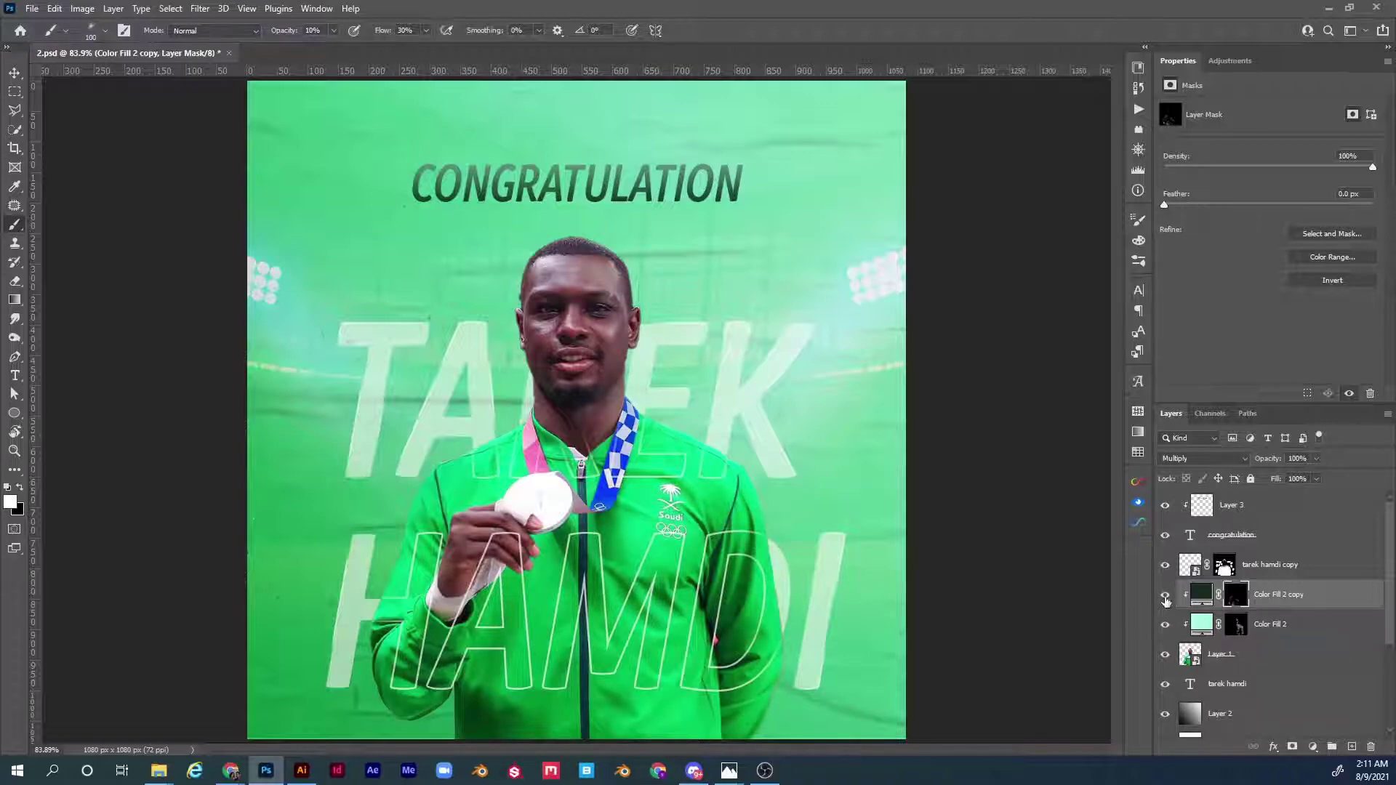
pyautogui.click(1164, 624)
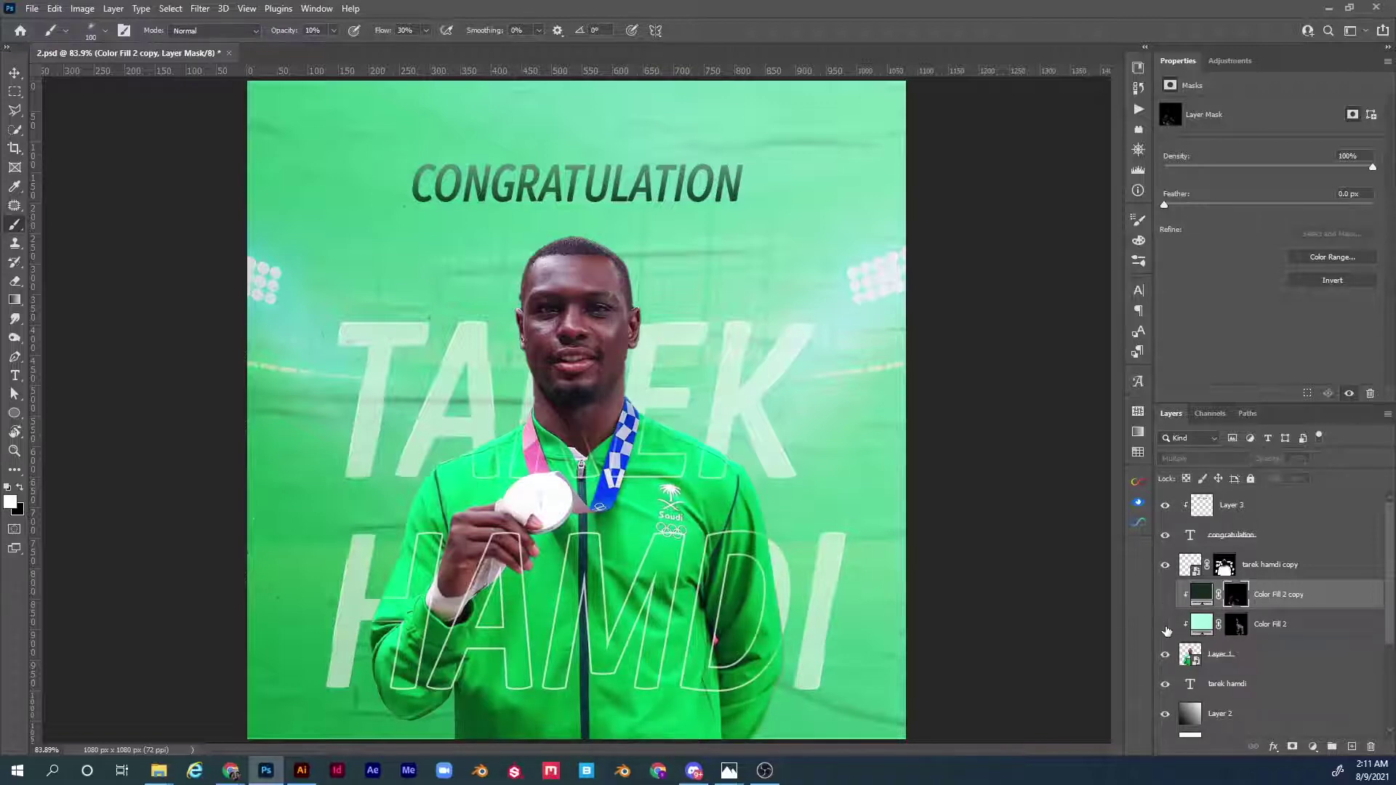
pyautogui.click(1165, 596)
pyautogui.click(1164, 594)
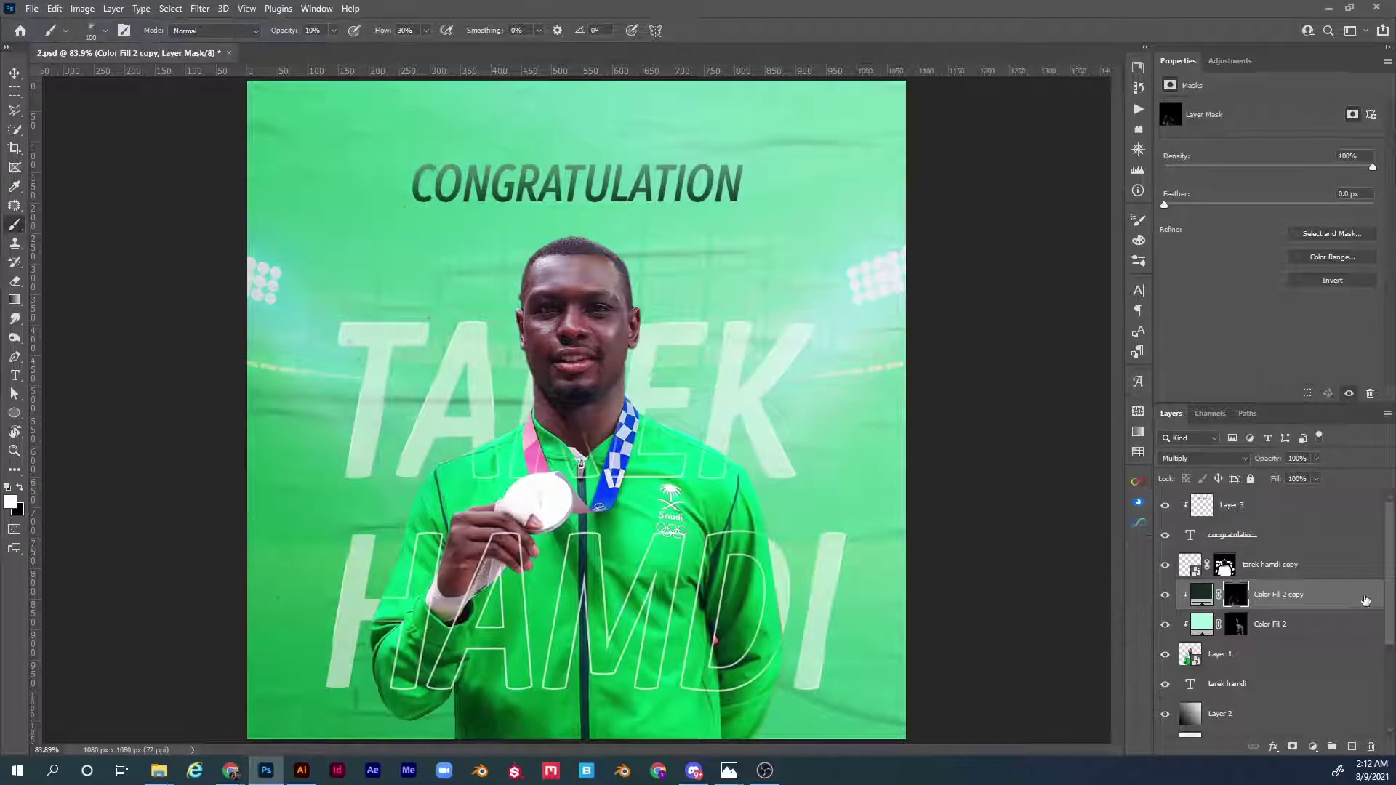
# - Add a new layer directly beneath the athlete and paint a faint white haze around both shoulders with a 431 px brush at 11% opacity
pyautogui.scroll(-2, 1280, 618)
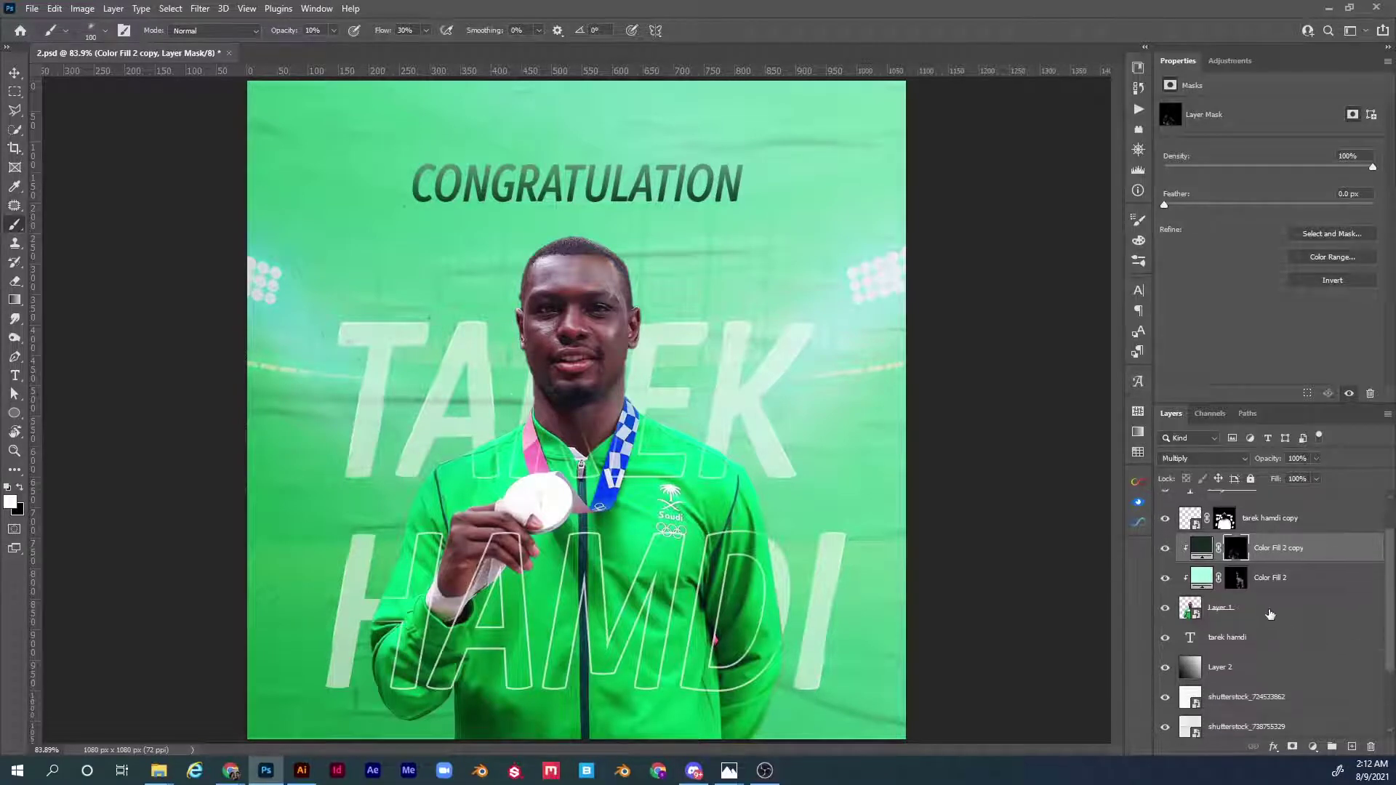
pyautogui.click(1243, 618)
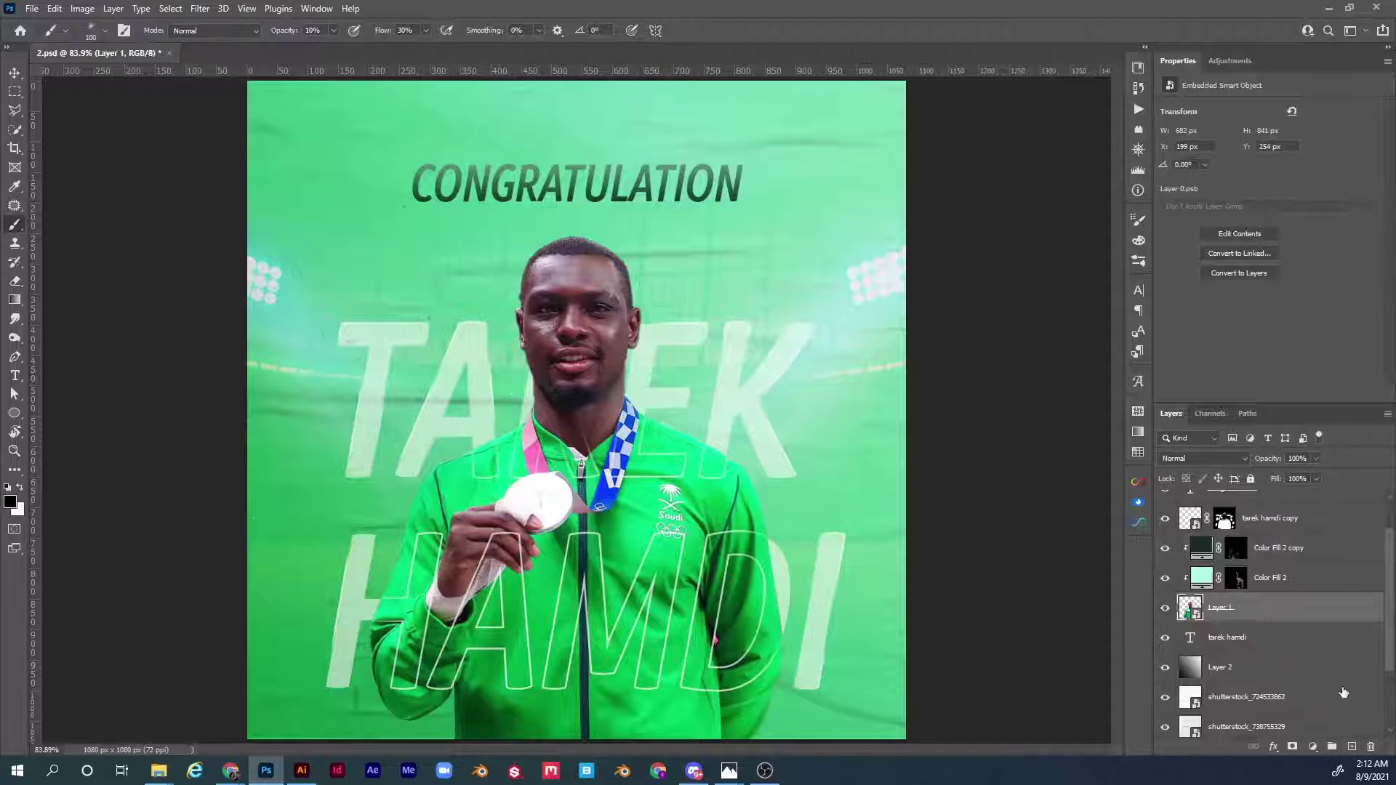
pyautogui.keyDown('ctrl'); pyautogui.click(1351, 747); pyautogui.keyUp('ctrl')
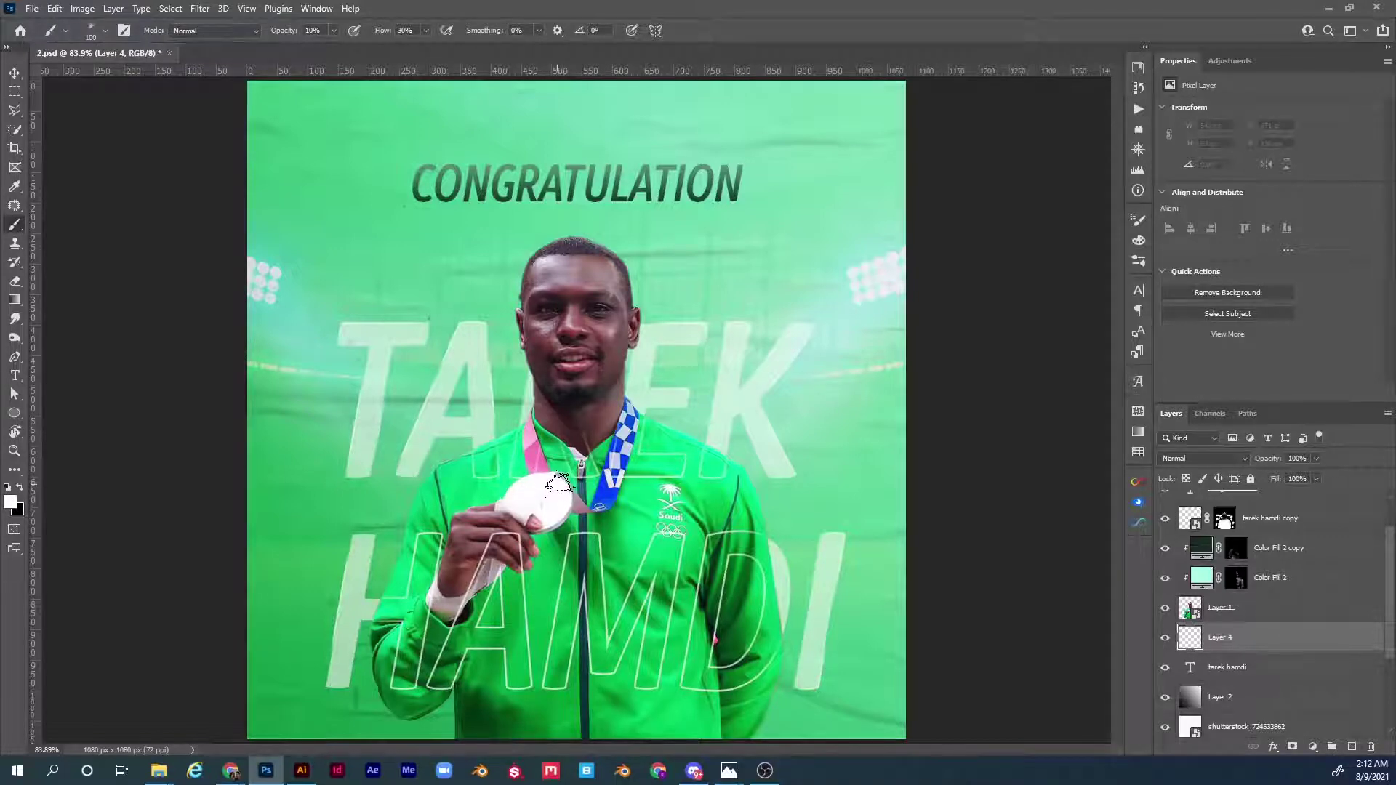
pyautogui.moveTo(562, 482); pyautogui.dragTo(684, 495)
pyautogui.moveTo(408, 495)
pyautogui.mouseDown()
pyautogui.moveTo(416, 538)
pyautogui.moveTo(389, 546)
pyautogui.moveTo(374, 636)
pyautogui.moveTo(418, 684)
pyautogui.moveTo(389, 537)
pyautogui.moveTo(516, 469)
pyautogui.mouseUp()
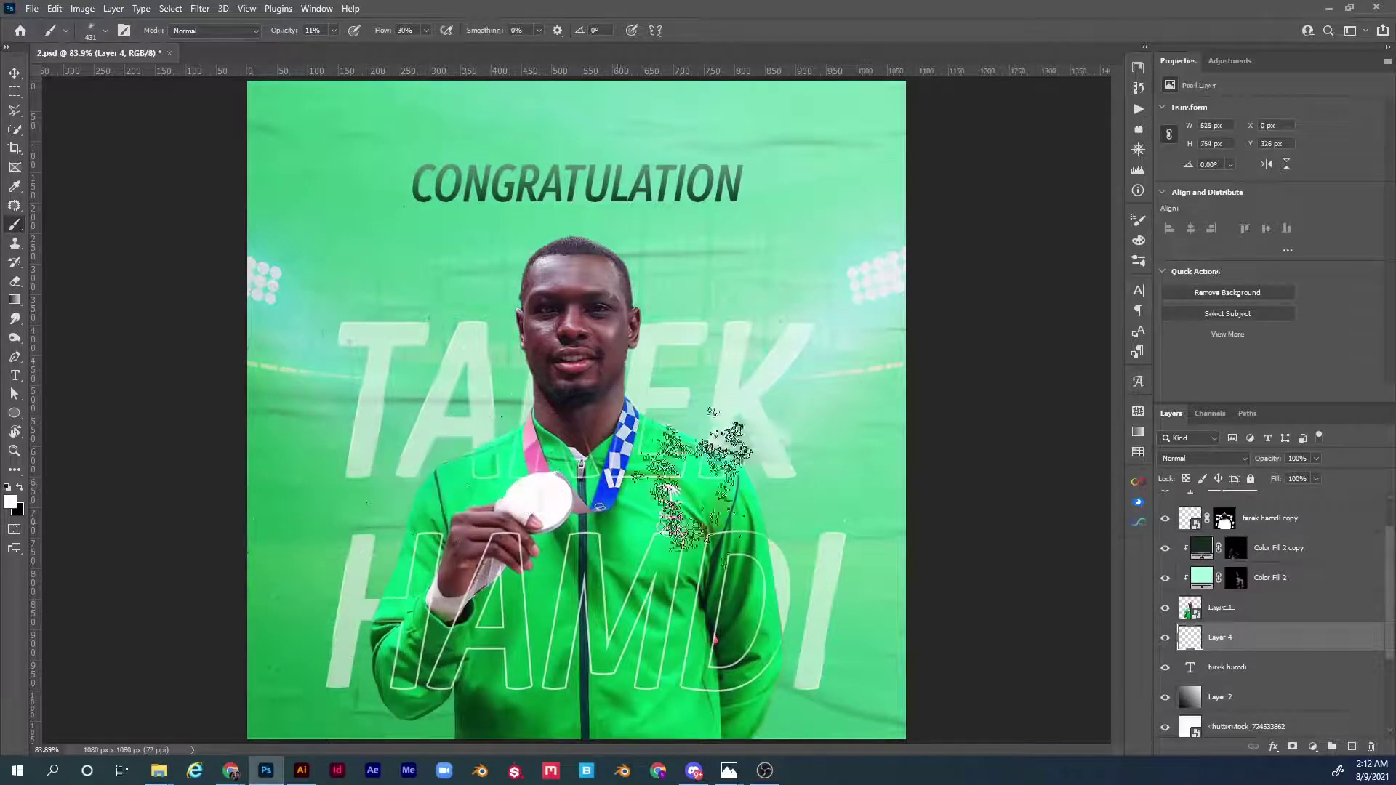
pyautogui.moveTo(695, 483)
pyautogui.mouseDown()
pyautogui.moveTo(779, 564)
pyautogui.moveTo(773, 611)
pyautogui.moveTo(736, 636)
pyautogui.moveTo(709, 465)
pyautogui.mouseUp()
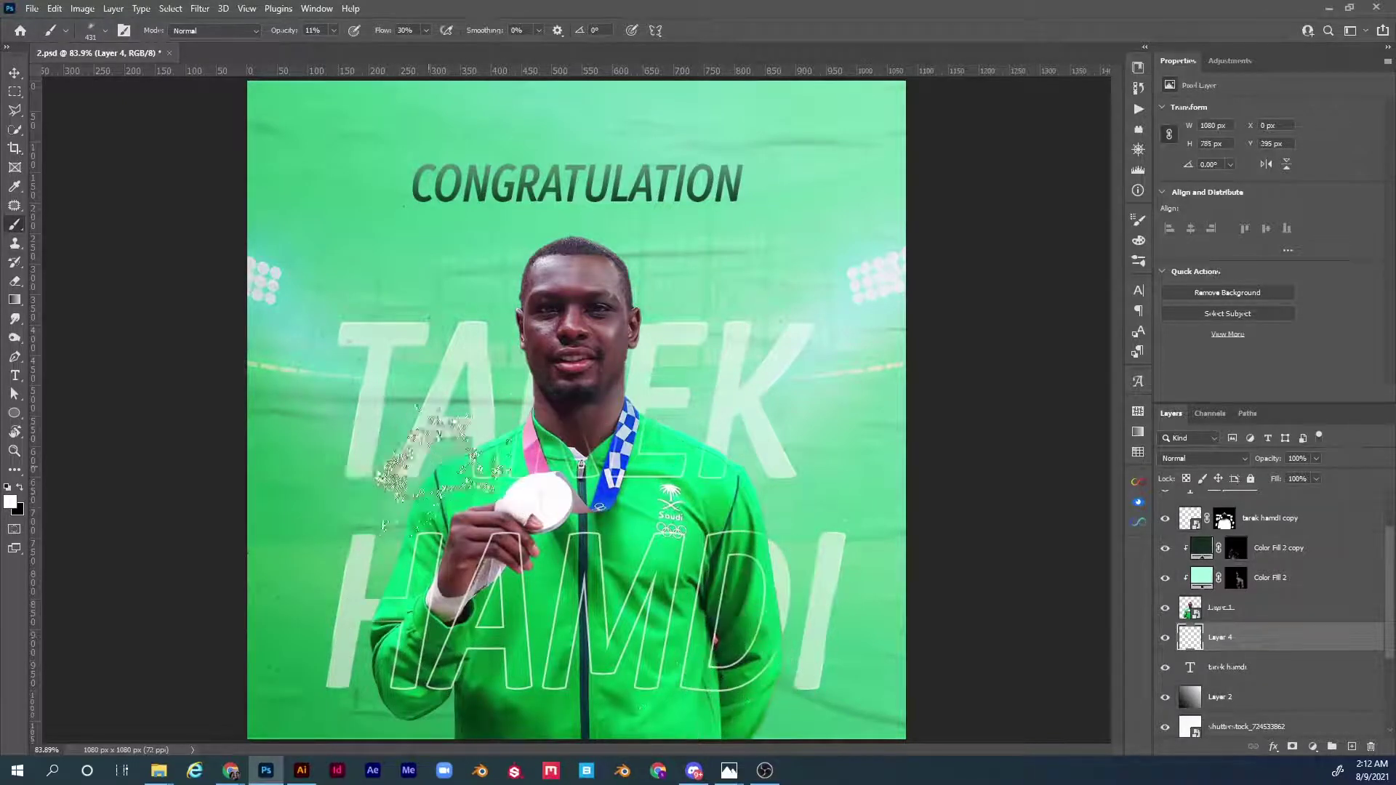
pyautogui.moveTo(436, 469)
pyautogui.mouseDown()
pyautogui.moveTo(408, 582)
pyautogui.moveTo(436, 687)
pyautogui.moveTo(436, 480)
pyautogui.moveTo(549, 425)
pyautogui.moveTo(472, 411)
pyautogui.moveTo(422, 676)
pyautogui.moveTo(407, 451)
pyautogui.moveTo(626, 407)
pyautogui.moveTo(749, 422)
pyautogui.moveTo(811, 694)
pyautogui.moveTo(597, 621)
pyautogui.moveTo(421, 611)
pyautogui.moveTo(371, 585)
pyautogui.moveTo(313, 687)
pyautogui.moveTo(462, 476)
pyautogui.mouseUp()
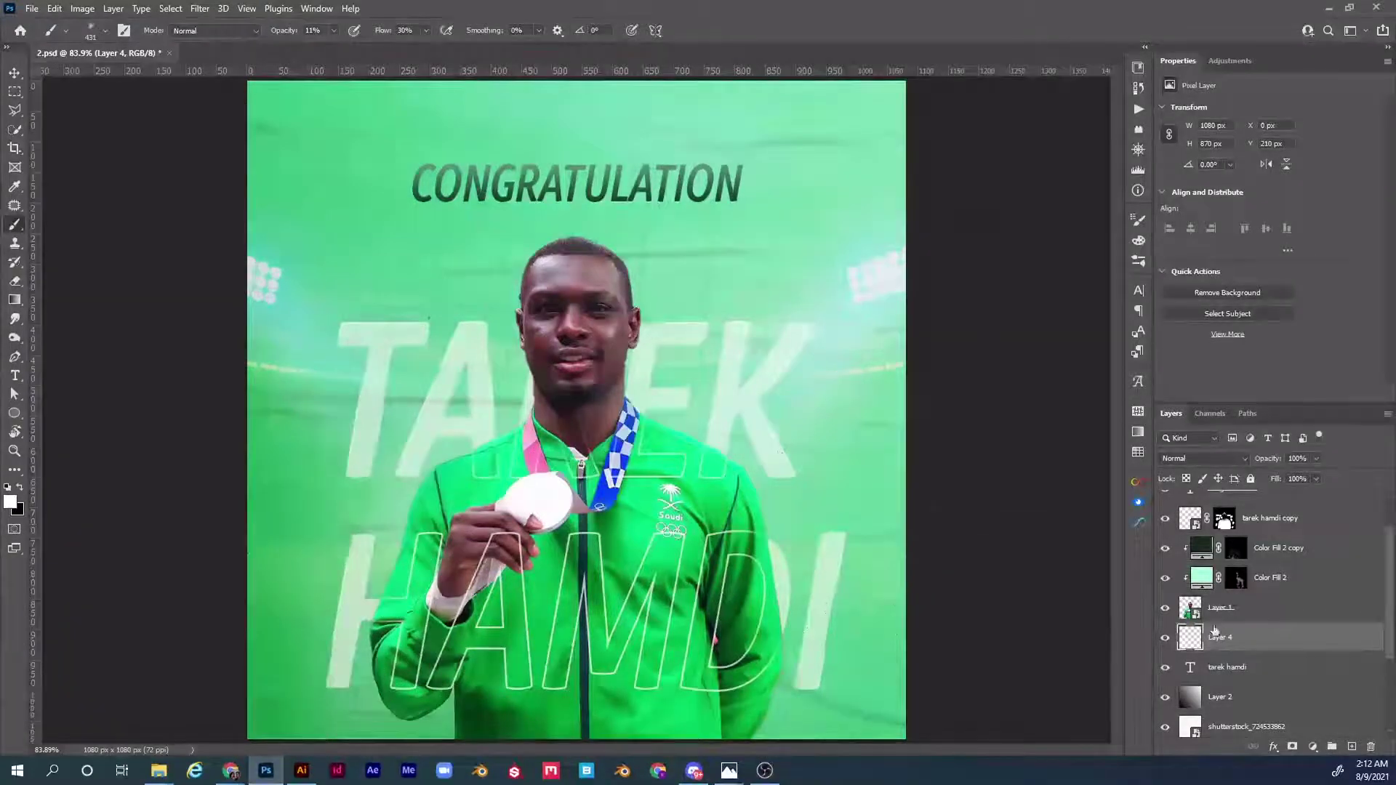
# - Compare the poster with and without the white haze layer behind the athlete
pyautogui.click(1164, 638)
pyautogui.click(1164, 638)
pyautogui.click(1164, 637)
pyautogui.click(1165, 637)
pyautogui.click(1165, 637)
pyautogui.click(1165, 638)
pyautogui.click(1164, 638)
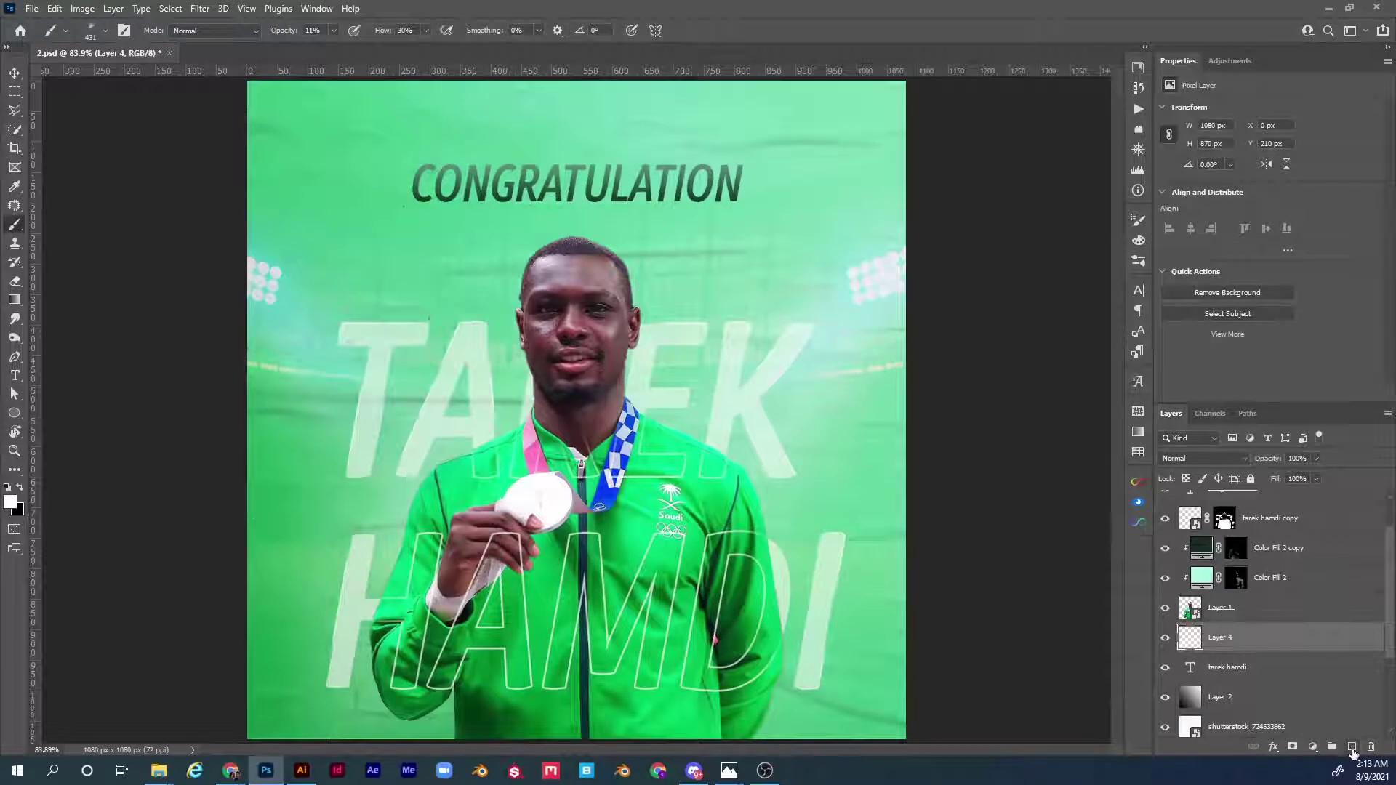
# - Add a new layer directly beneath the athlete, choose dark green #1c4029 as the painting color, and set the layer to Multiply
pyautogui.click(1352, 747)
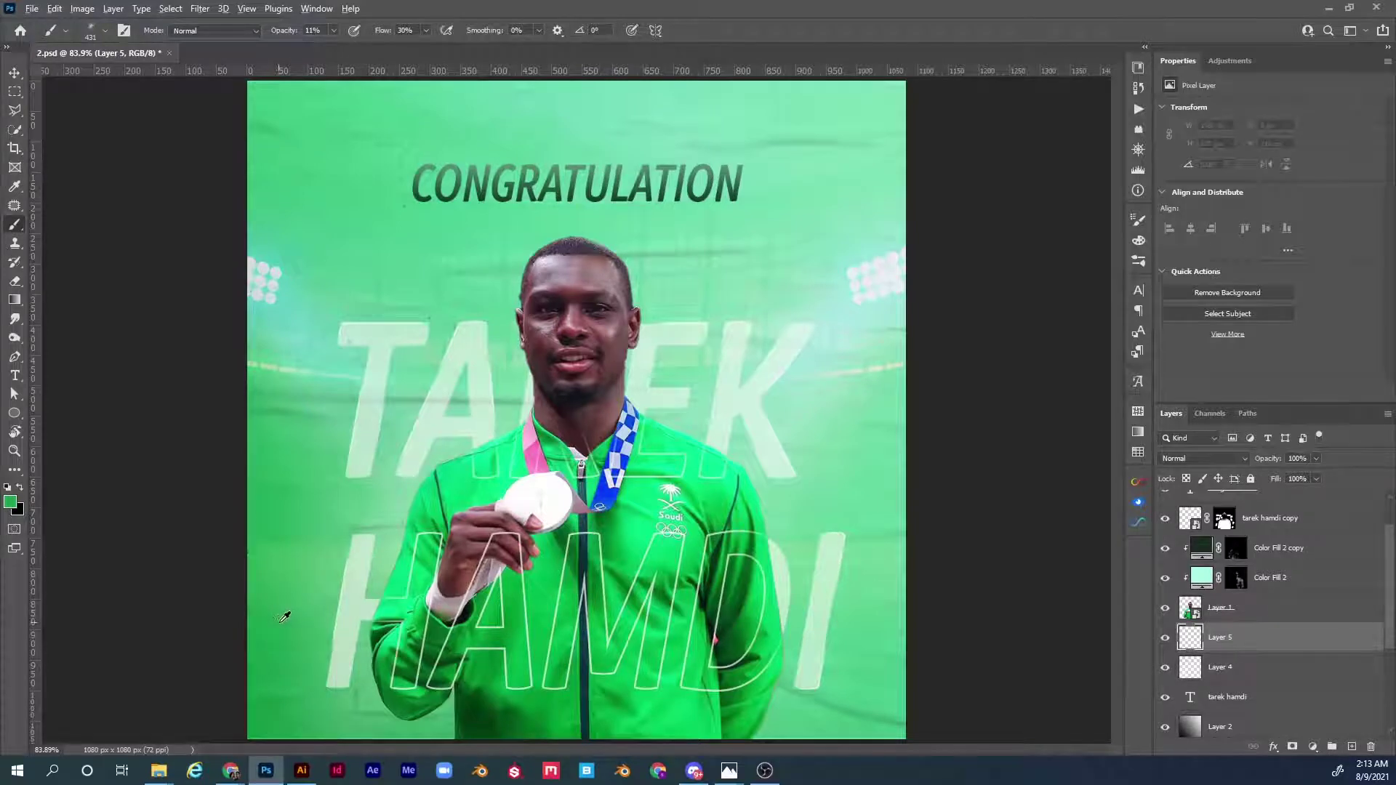
pyautogui.click(11, 501)
pyautogui.click(814, 631)
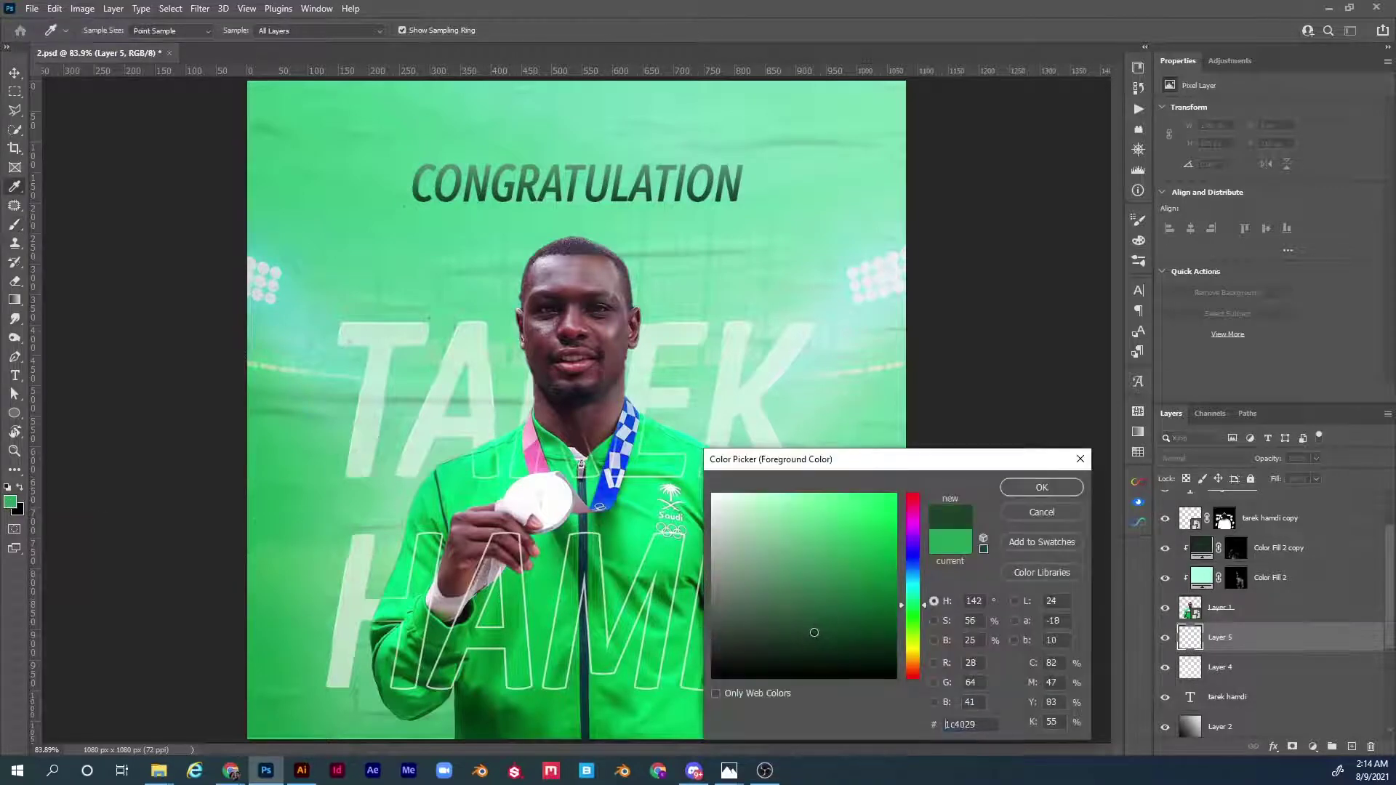
pyautogui.click(1057, 485)
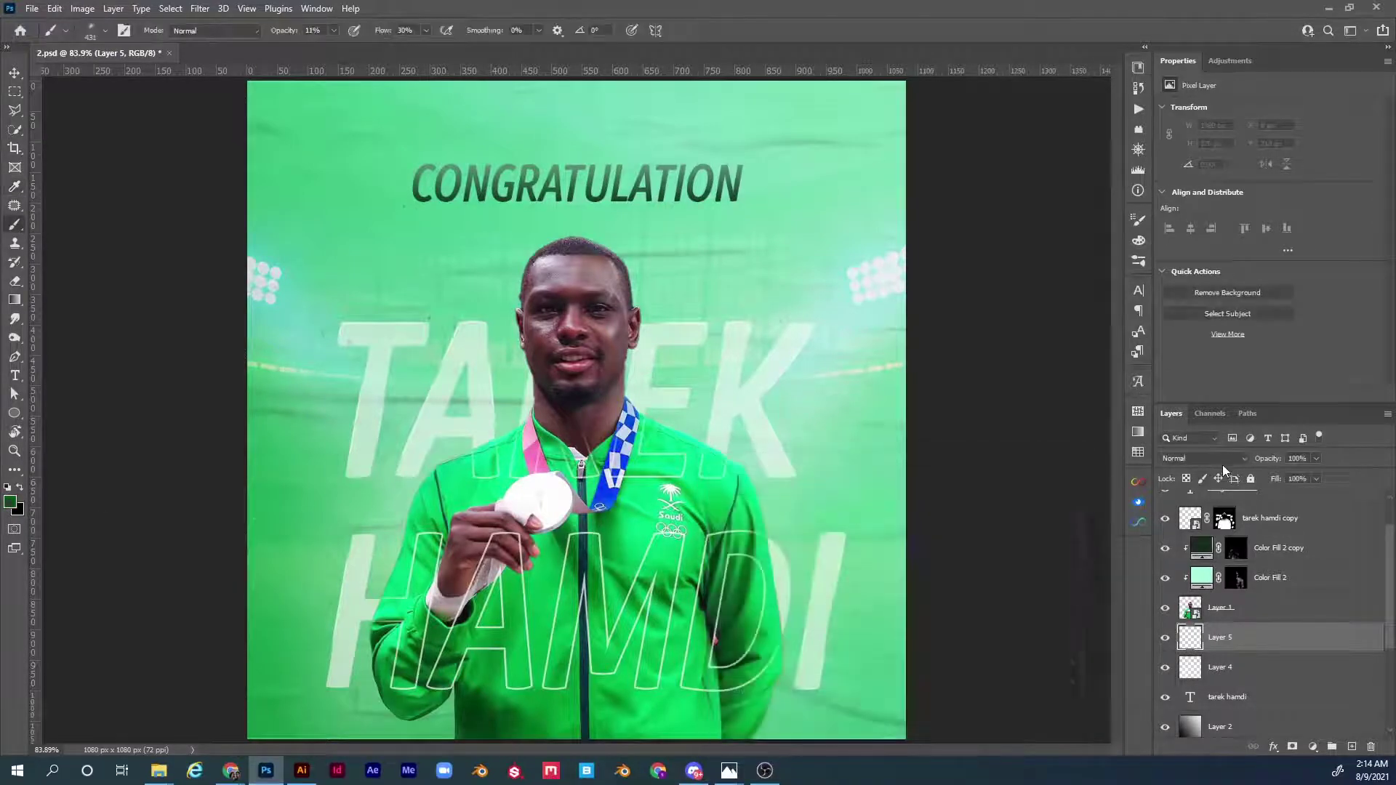
pyautogui.click(1221, 459)
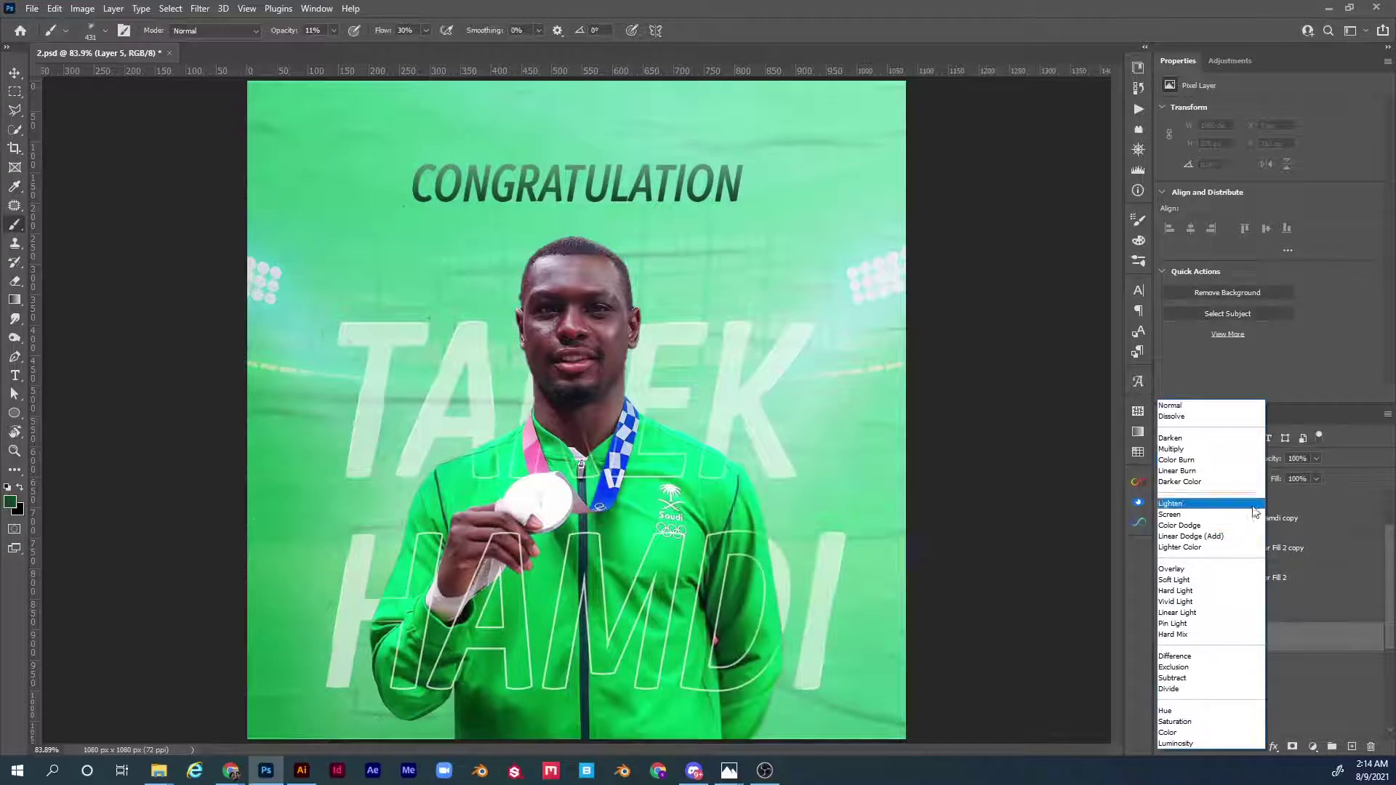
pyautogui.click(1172, 449)
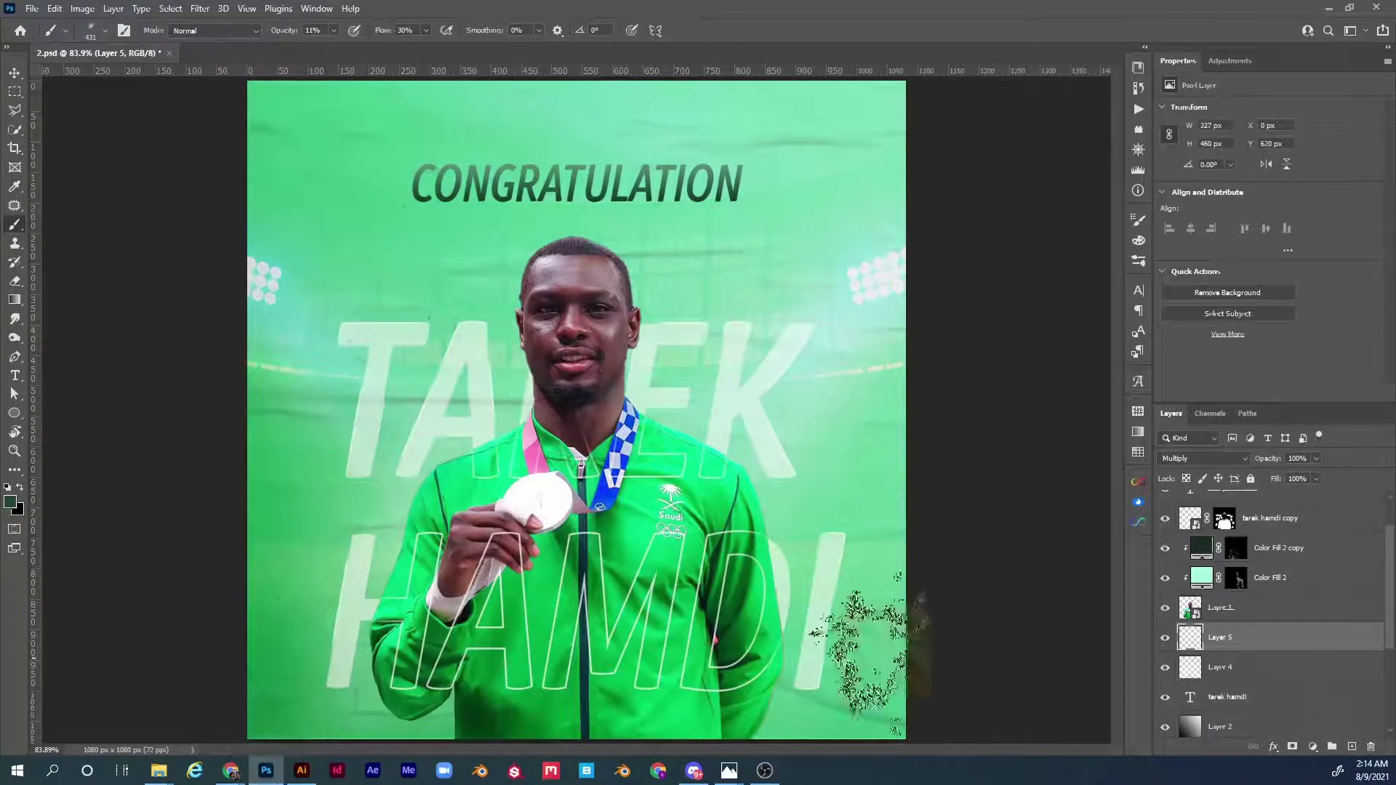
# - Paint dark green shading along the poster's lower edges with the 431 px brush at 11% opacity and compare it with the layer hidden
pyautogui.moveTo(908, 658)
pyautogui.mouseDown()
pyautogui.moveTo(860, 691)
pyautogui.moveTo(942, 583)
pyautogui.moveTo(923, 501)
pyautogui.mouseUp()
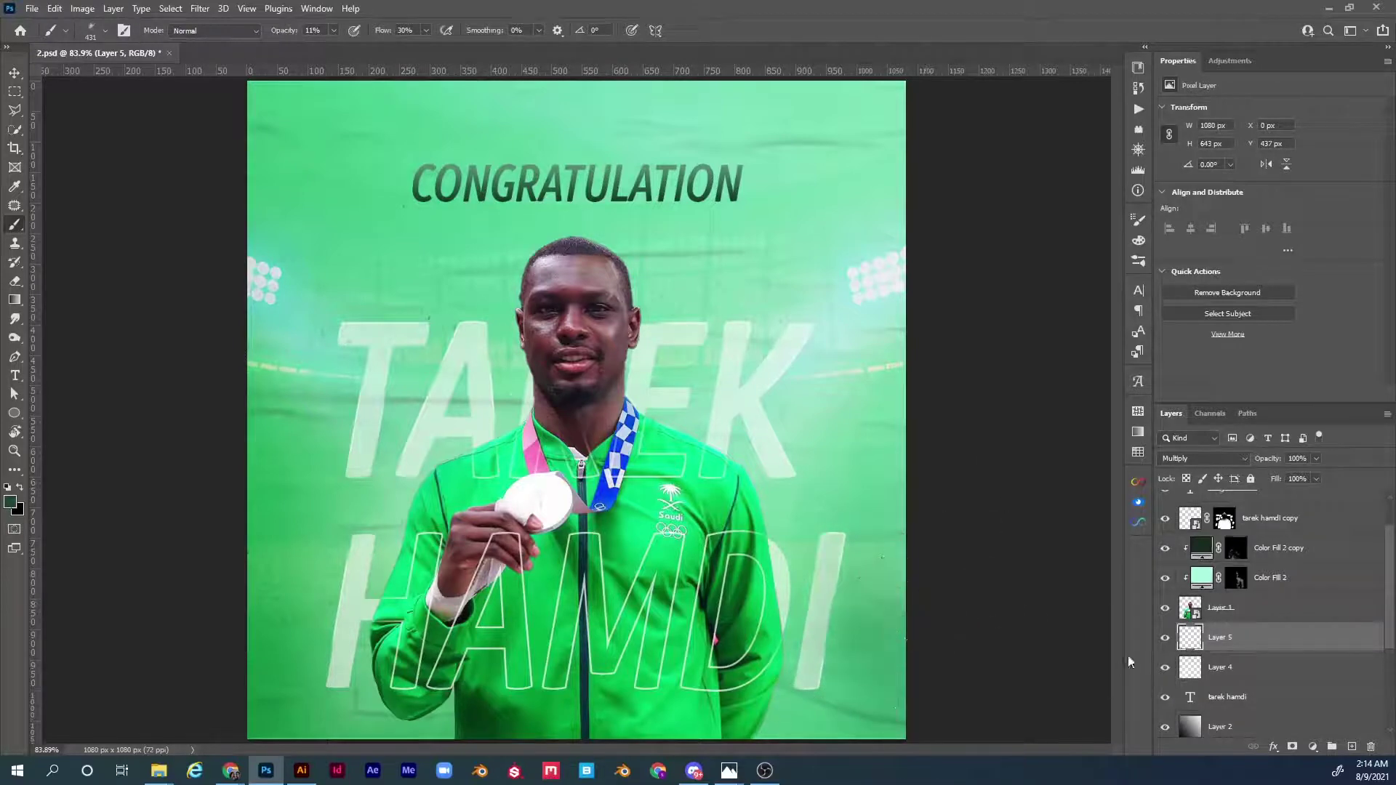
pyautogui.click(1165, 642)
pyautogui.click(1166, 640)
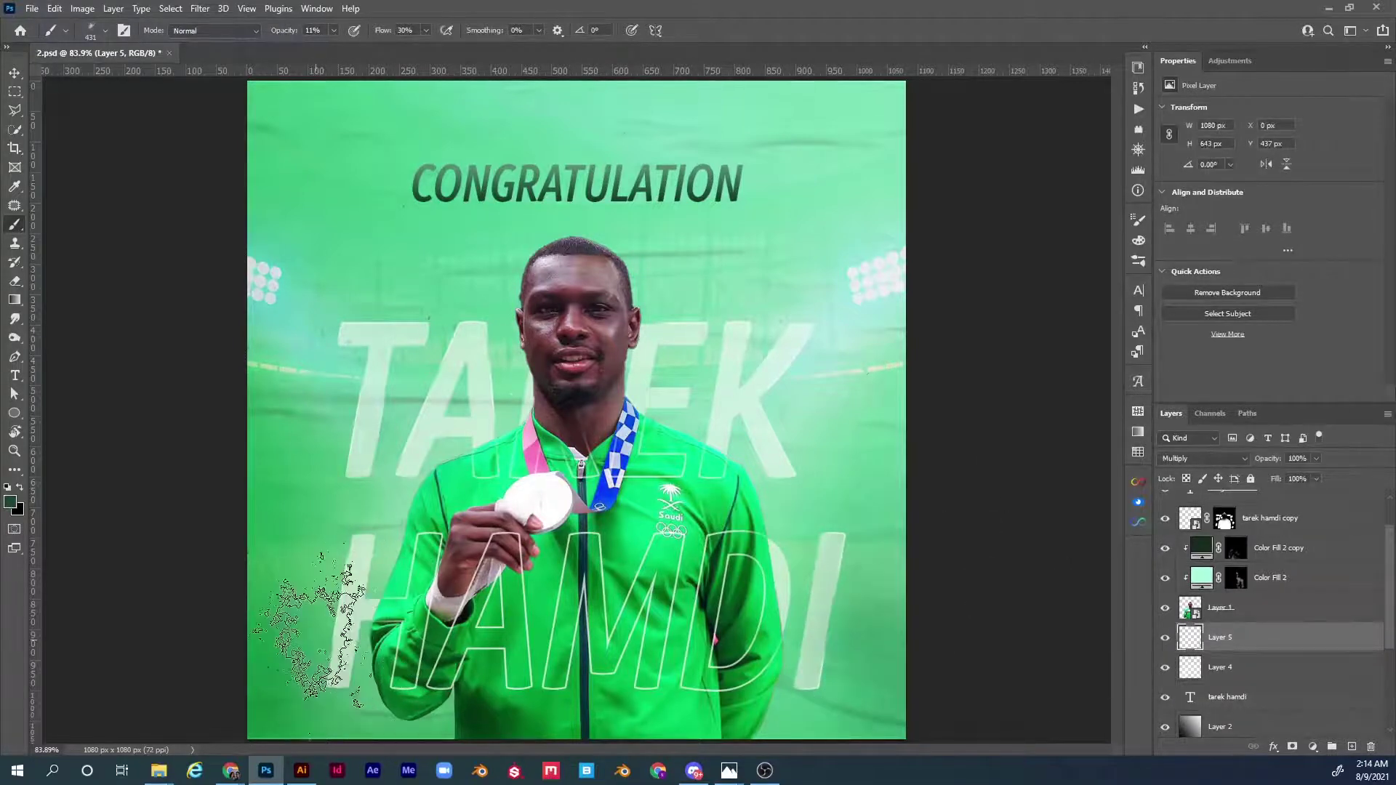
pyautogui.hotkey('ctrl', '-')
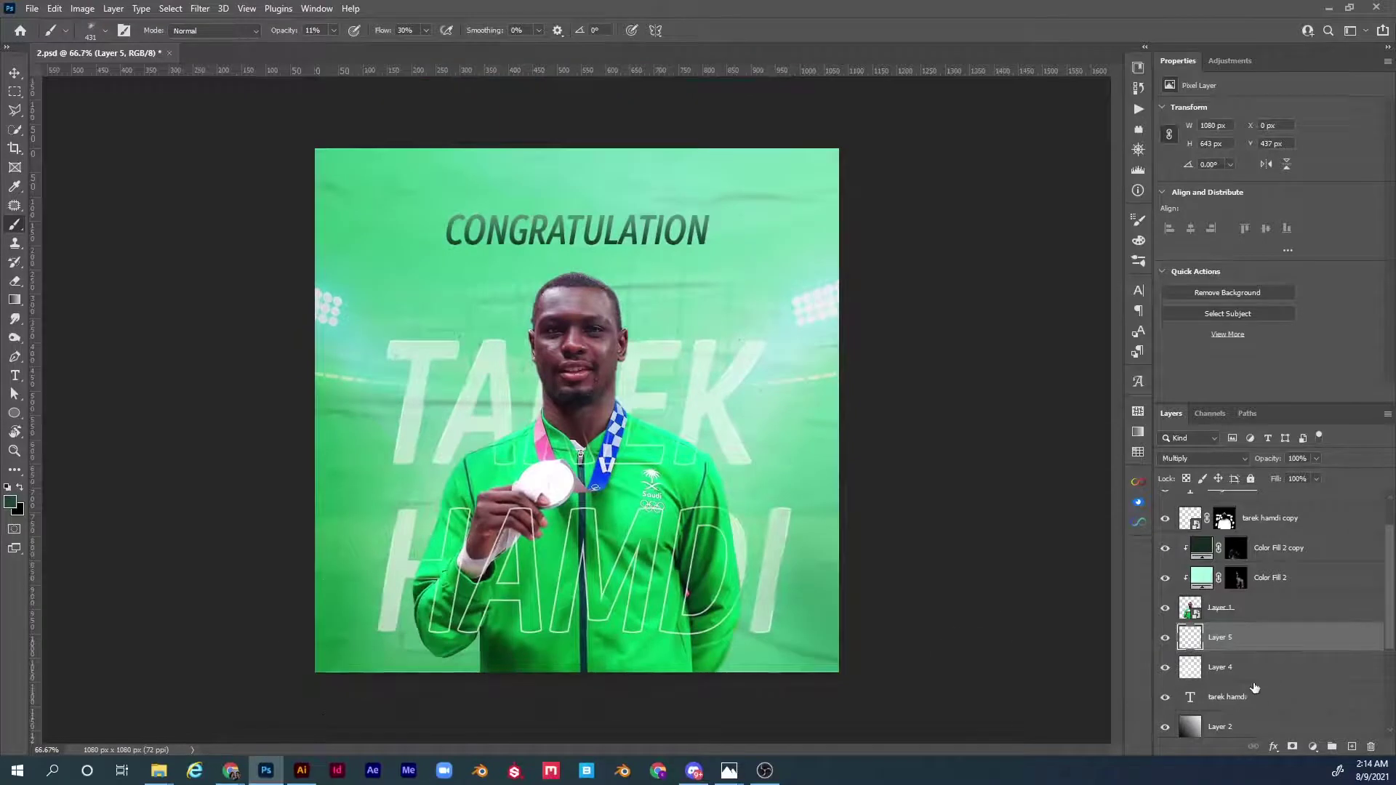
# - Move the shading layer above the athlete and its color fills, extend the dark green to the poster's remaining edges, and compare with it hidden
pyautogui.moveTo(1286, 646); pyautogui.dragTo(1284, 538)
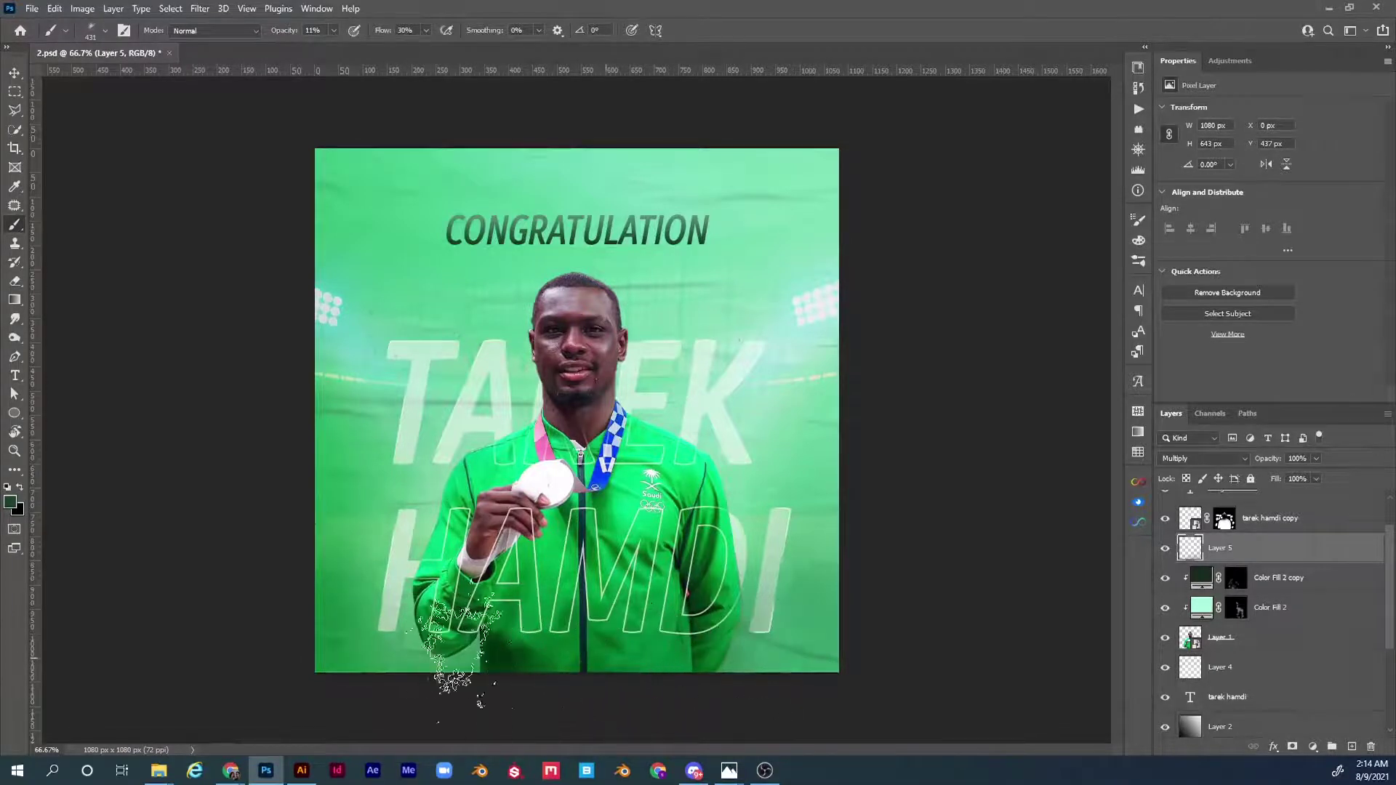
pyautogui.moveTo(376, 158)
pyautogui.mouseDown()
pyautogui.moveTo(462, 131)
pyautogui.moveTo(305, 178)
pyautogui.mouseUp()
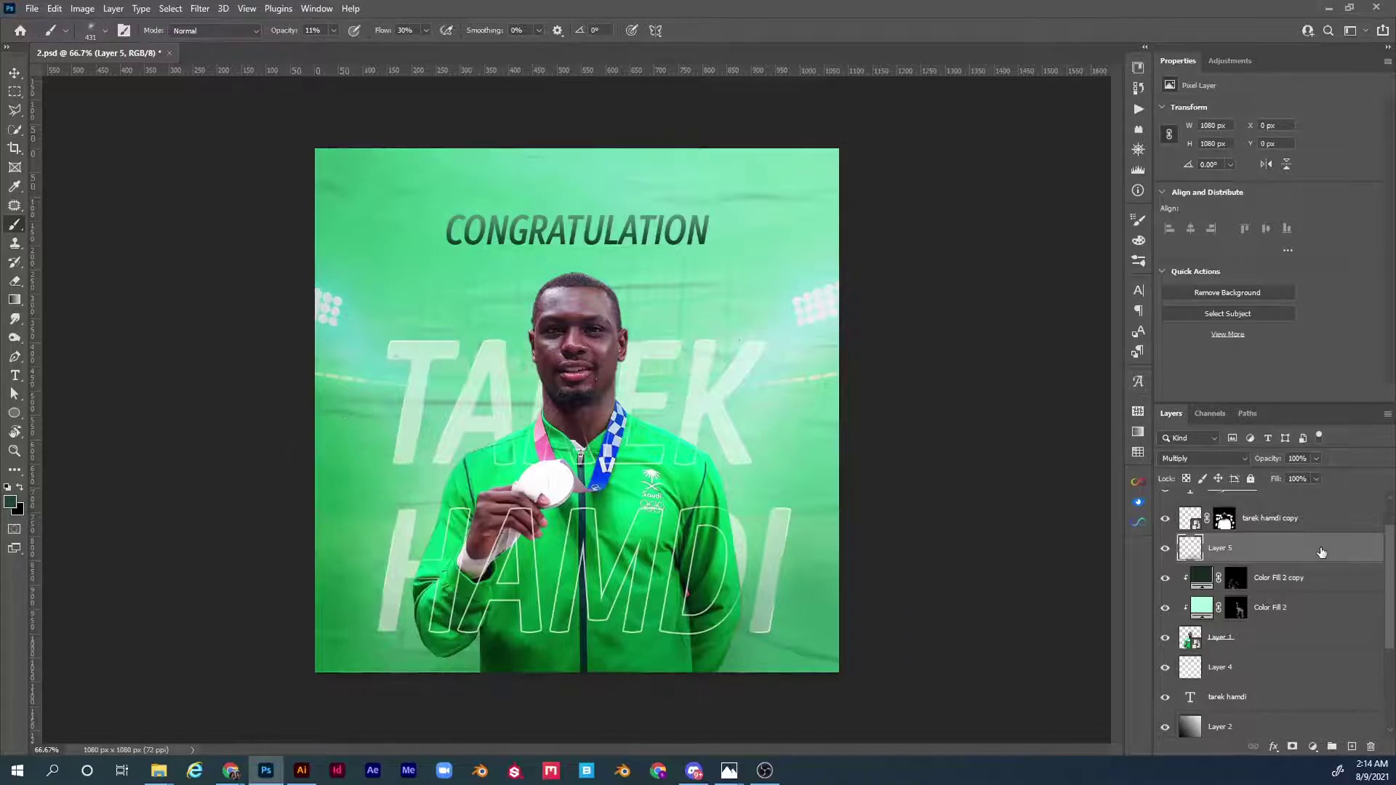
pyautogui.click(1164, 550)
pyautogui.click(1164, 552)
pyautogui.hotkey('ctrl', '0')
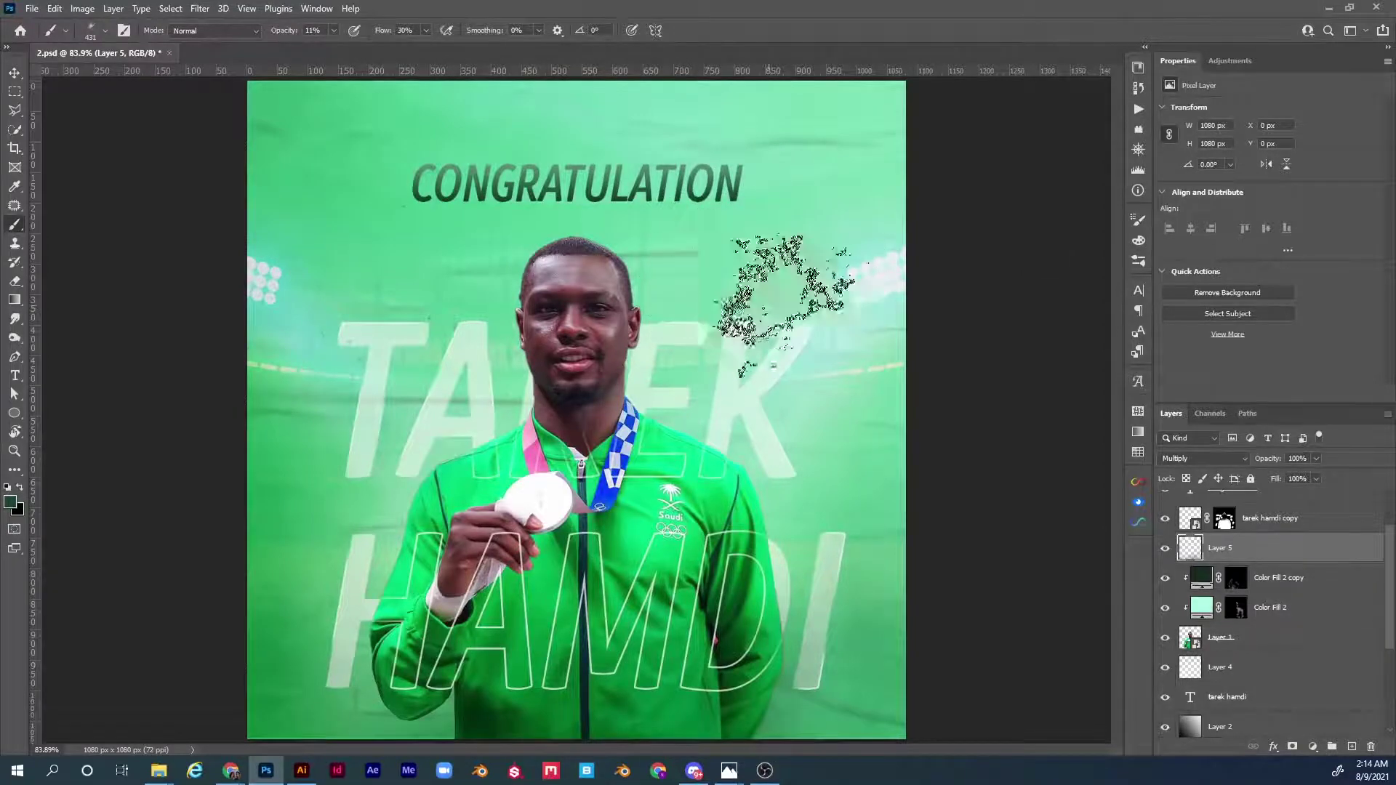
# - Apply a Gaussian Blur with a 2.1 px radius to the soccer stadium layer
pyautogui.moveTo(1391, 574); pyautogui.dragTo(1374, 660)
pyautogui.click(1299, 664)
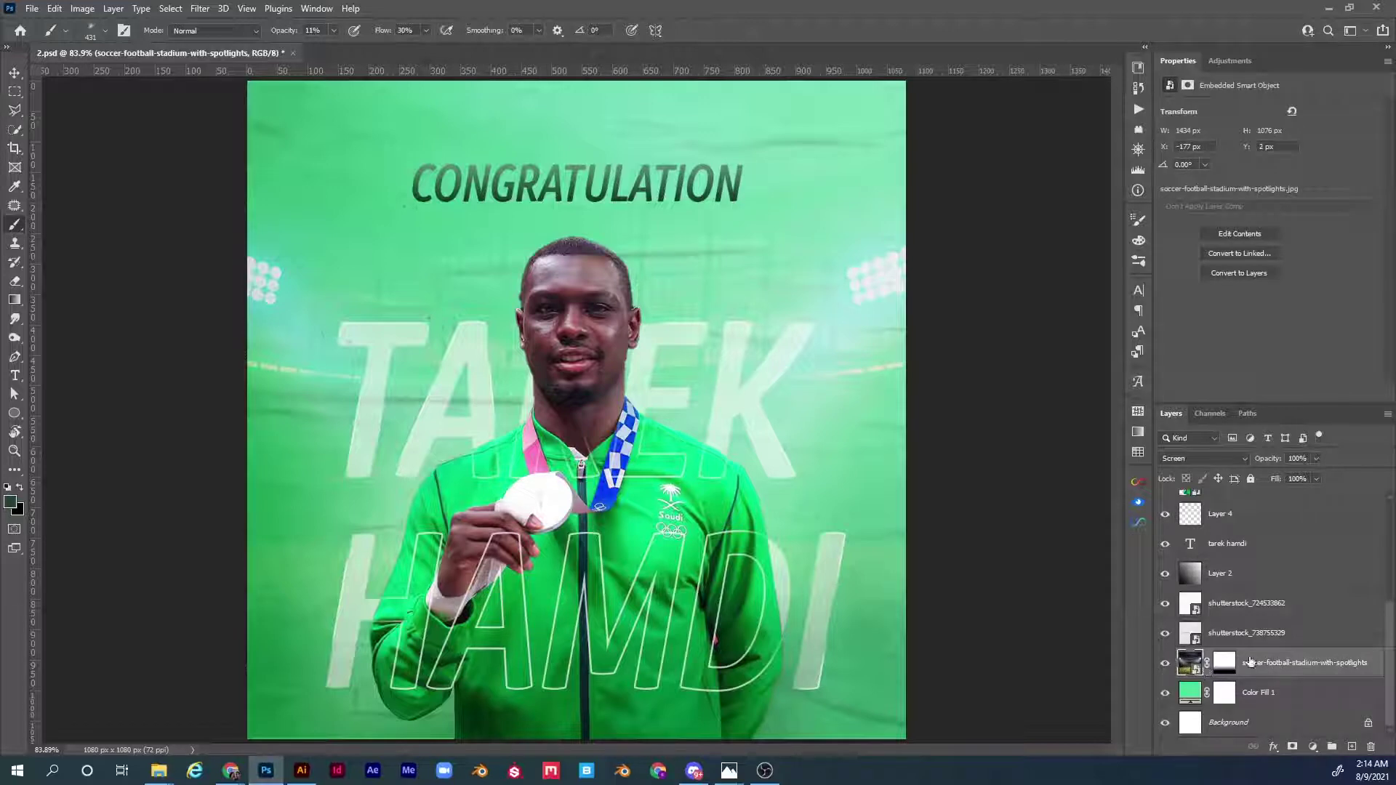
pyautogui.click(200, 8)
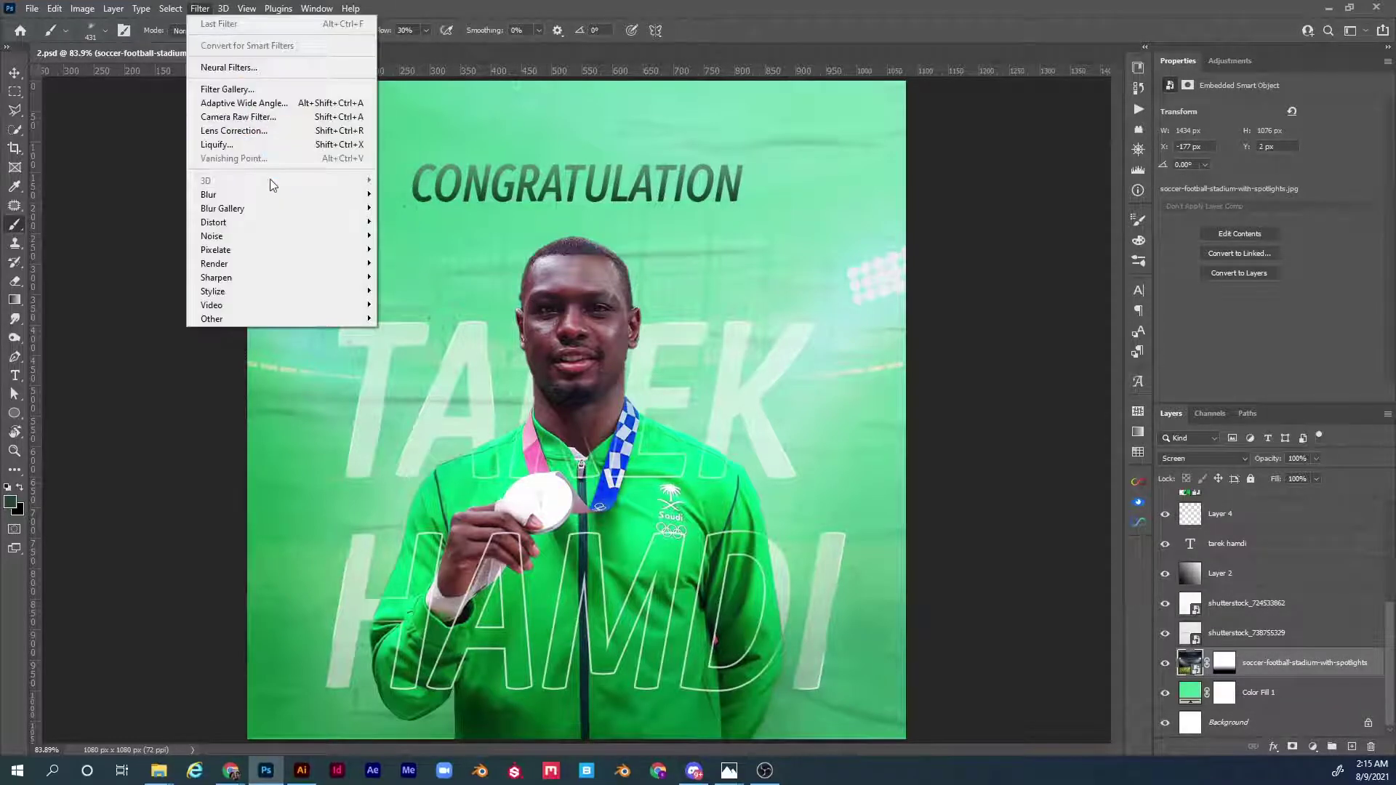
pyautogui.moveTo(292, 197)
pyautogui.click(429, 251)
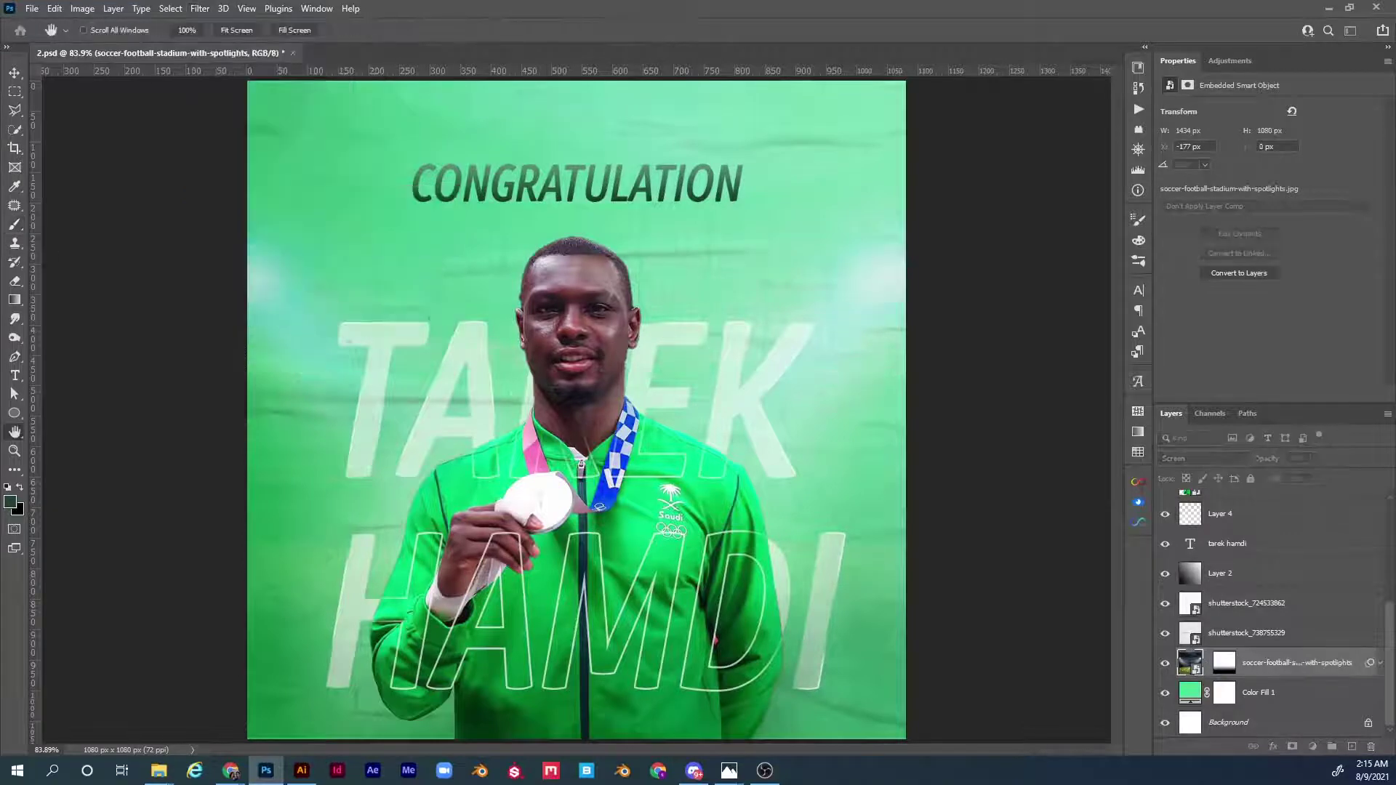
pyautogui.moveTo(29, 231); pyautogui.dragTo(1050, 168)
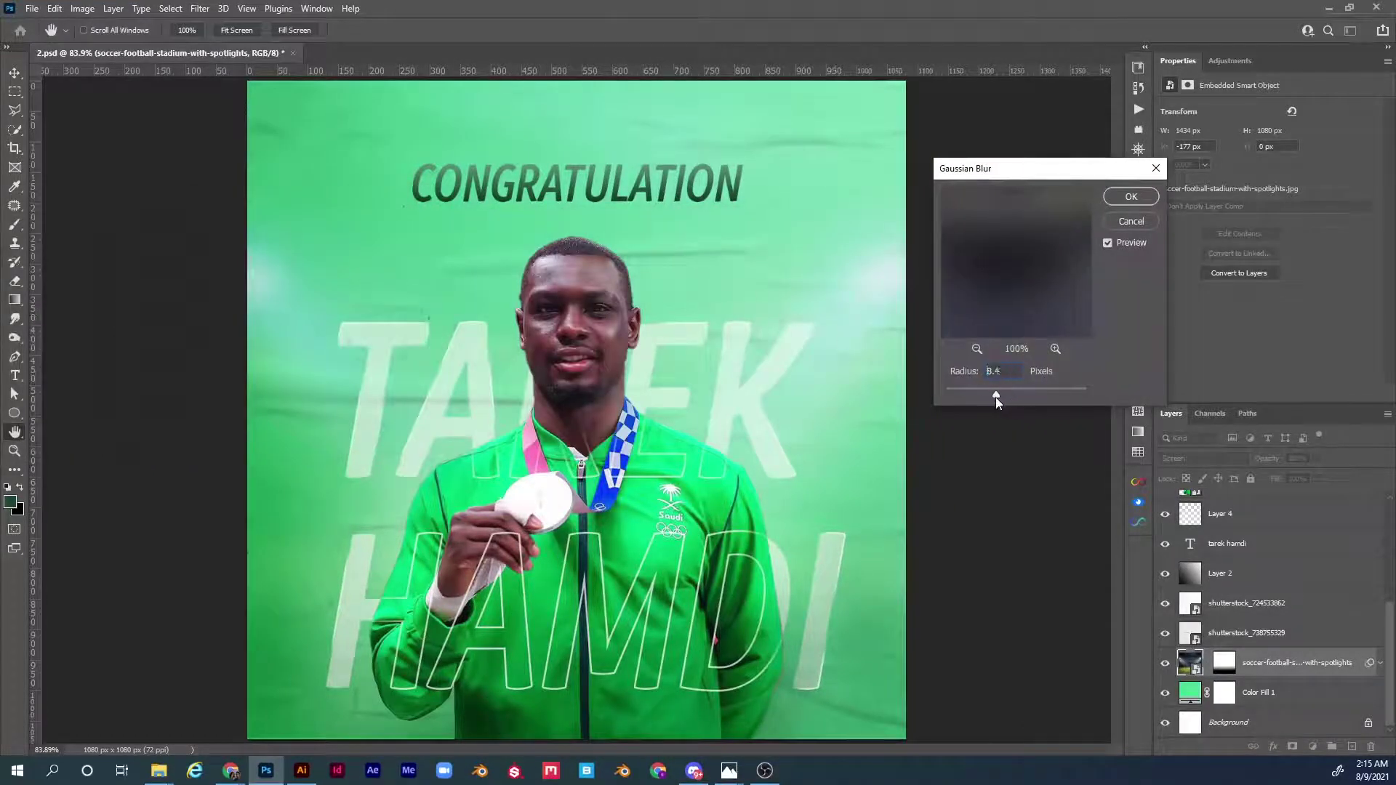
pyautogui.moveTo(964, 397); pyautogui.dragTo(954, 398)
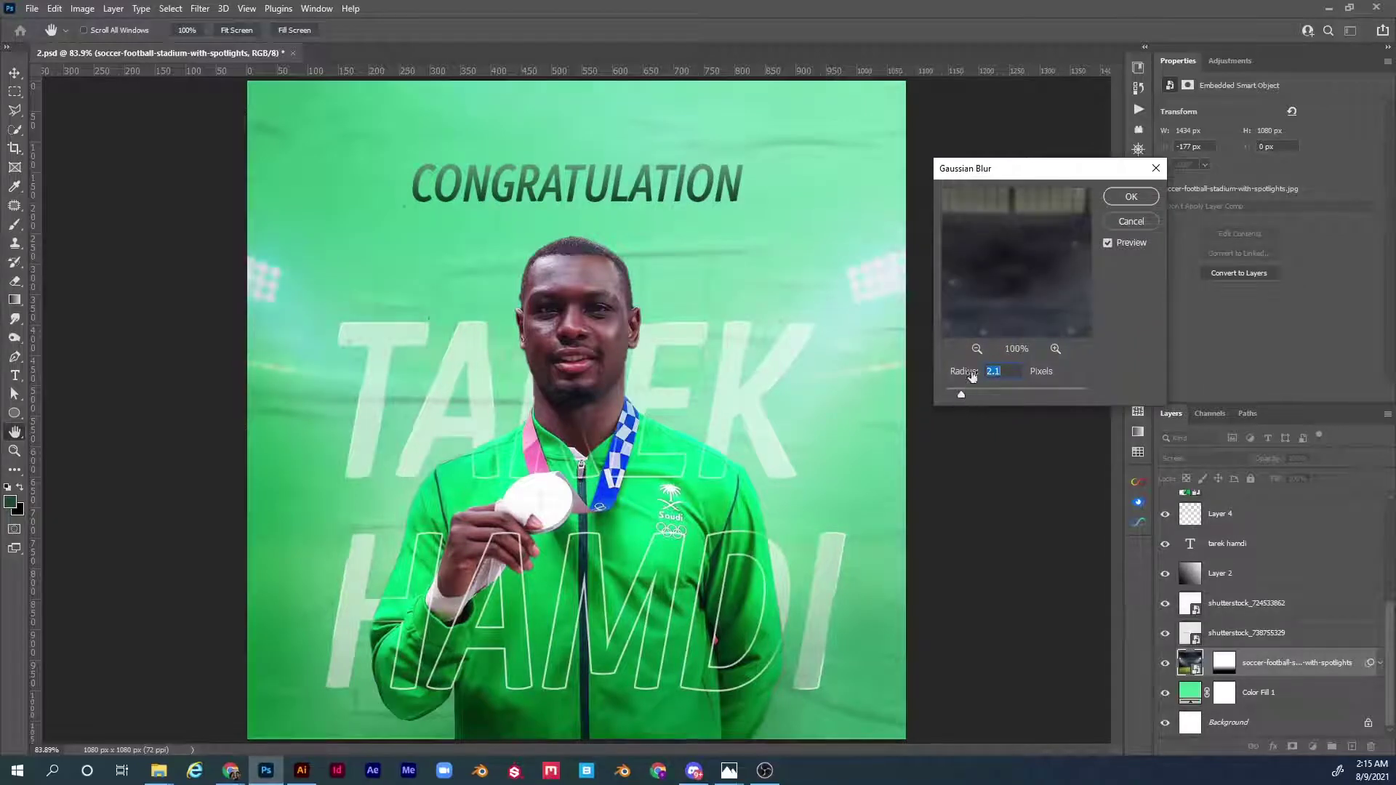
pyautogui.click(1151, 201)
pyautogui.press('b')
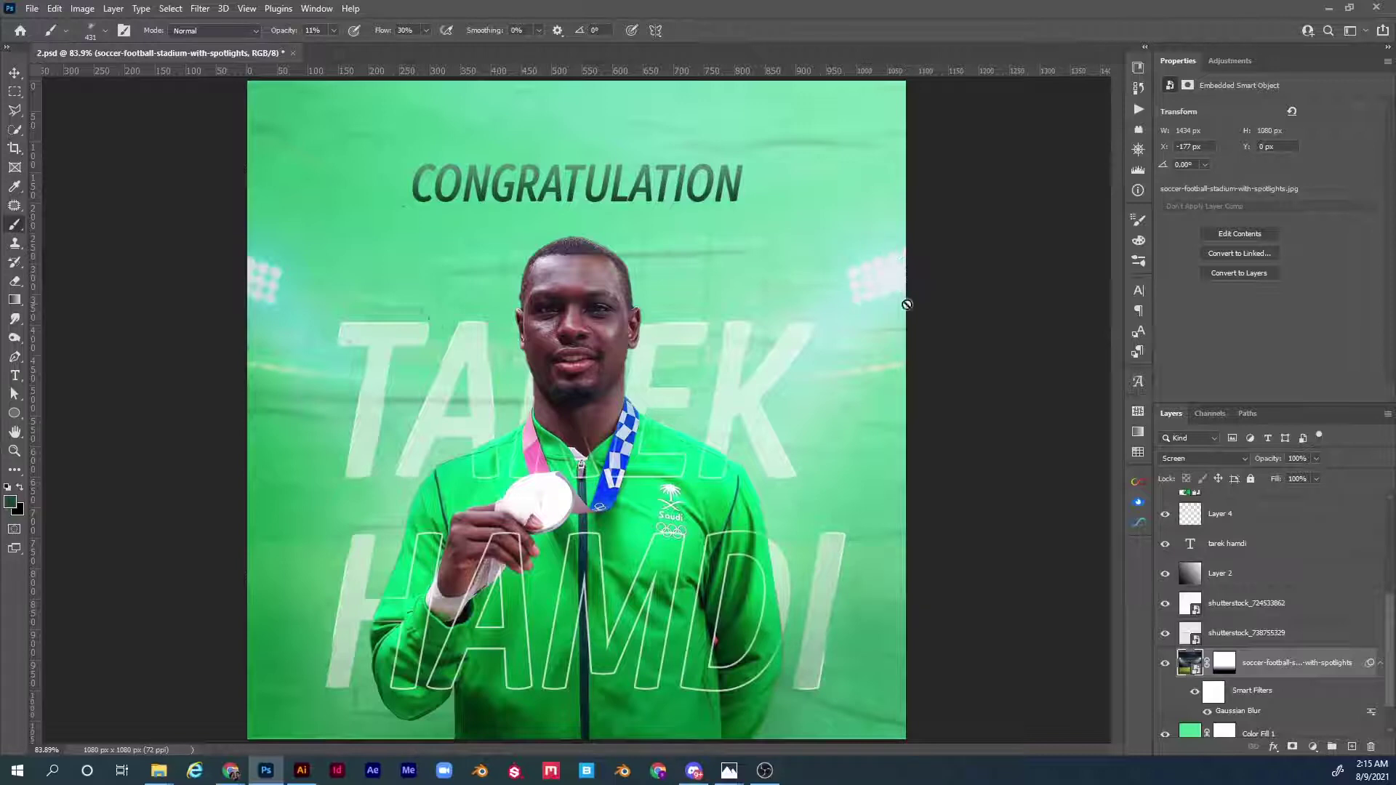
# - Place the blue lens flare image shutterstock_743700748 at the top of the layer stack and set its blend mode to Screen
pyautogui.moveTo(1394, 641); pyautogui.dragTo(1393, 523)
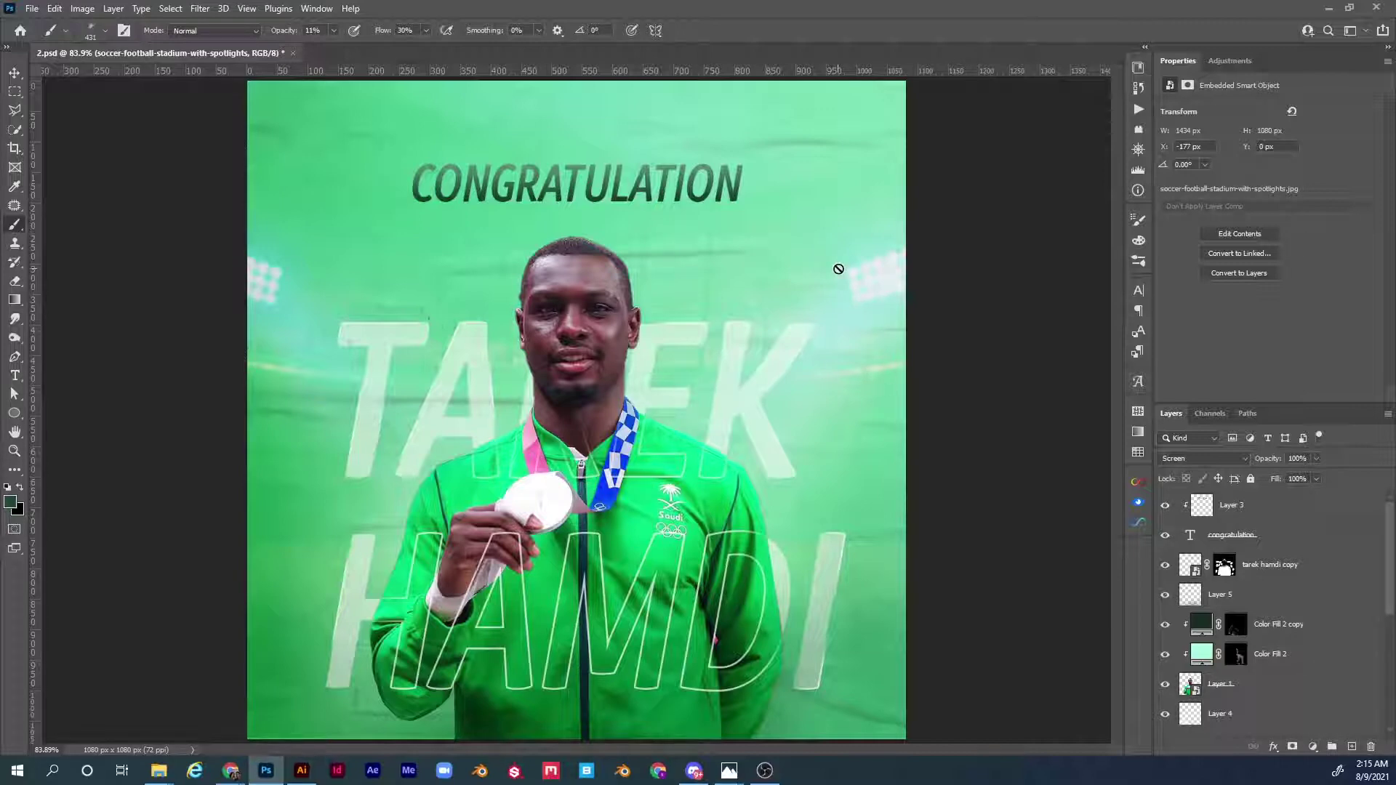
pyautogui.click(1292, 510)
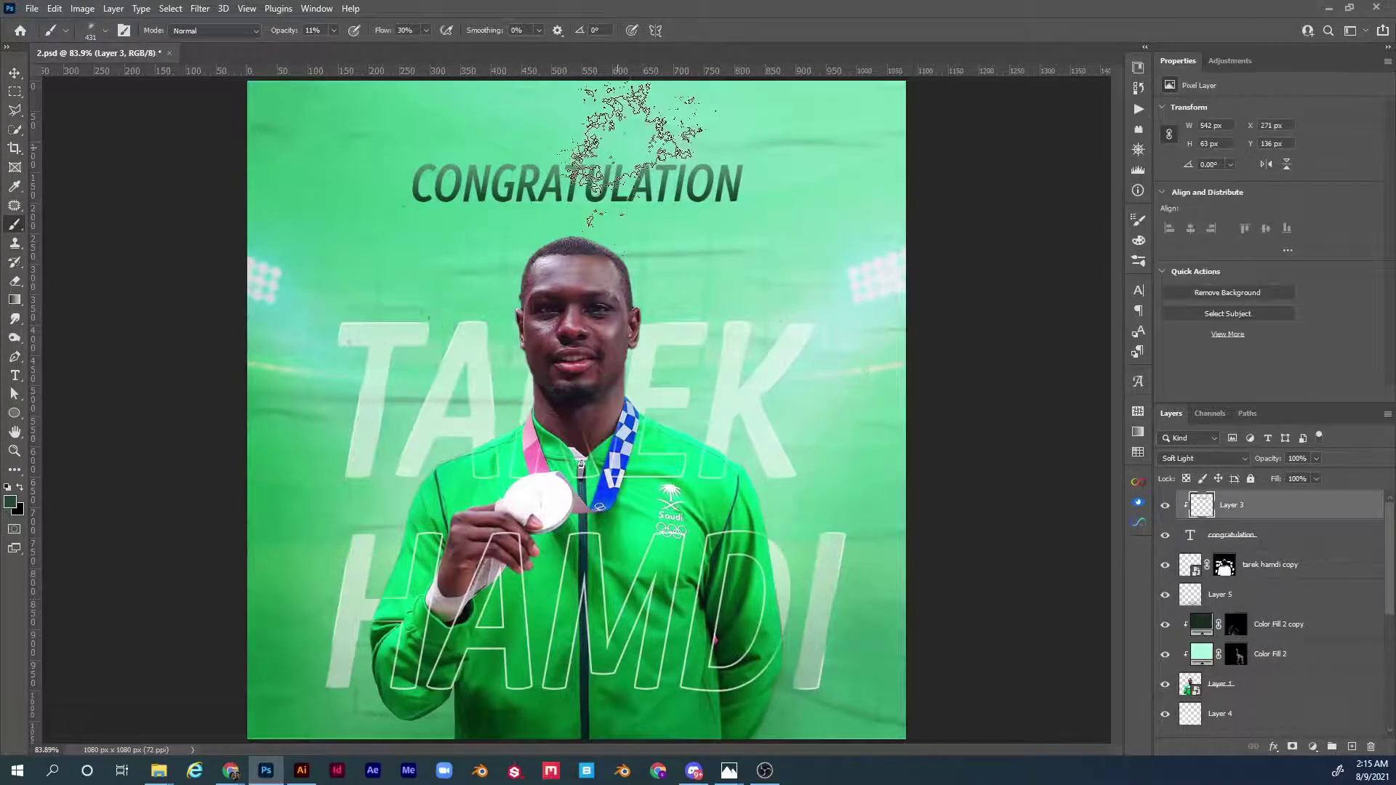
pyautogui.hotkey('ctrl', 'd')
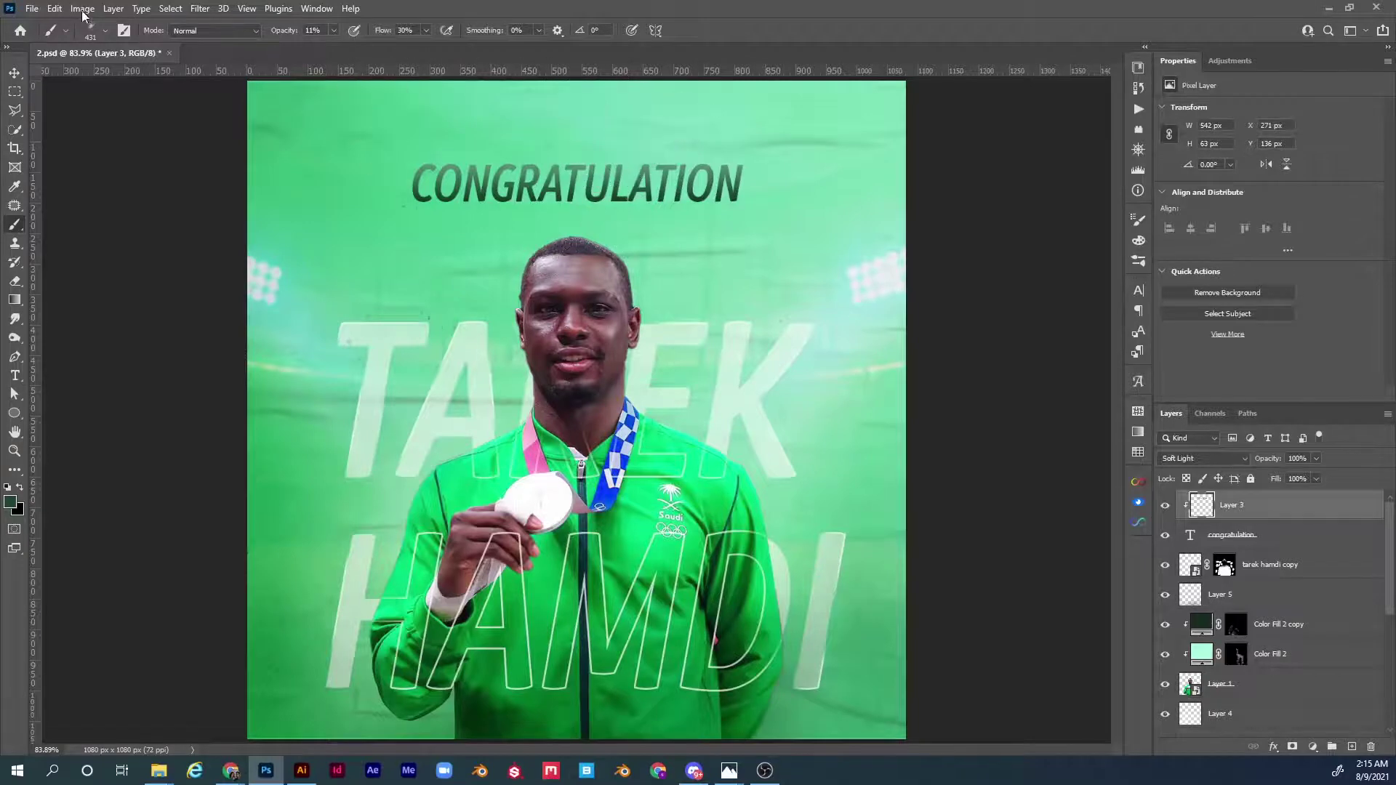
pyautogui.click(33, 10)
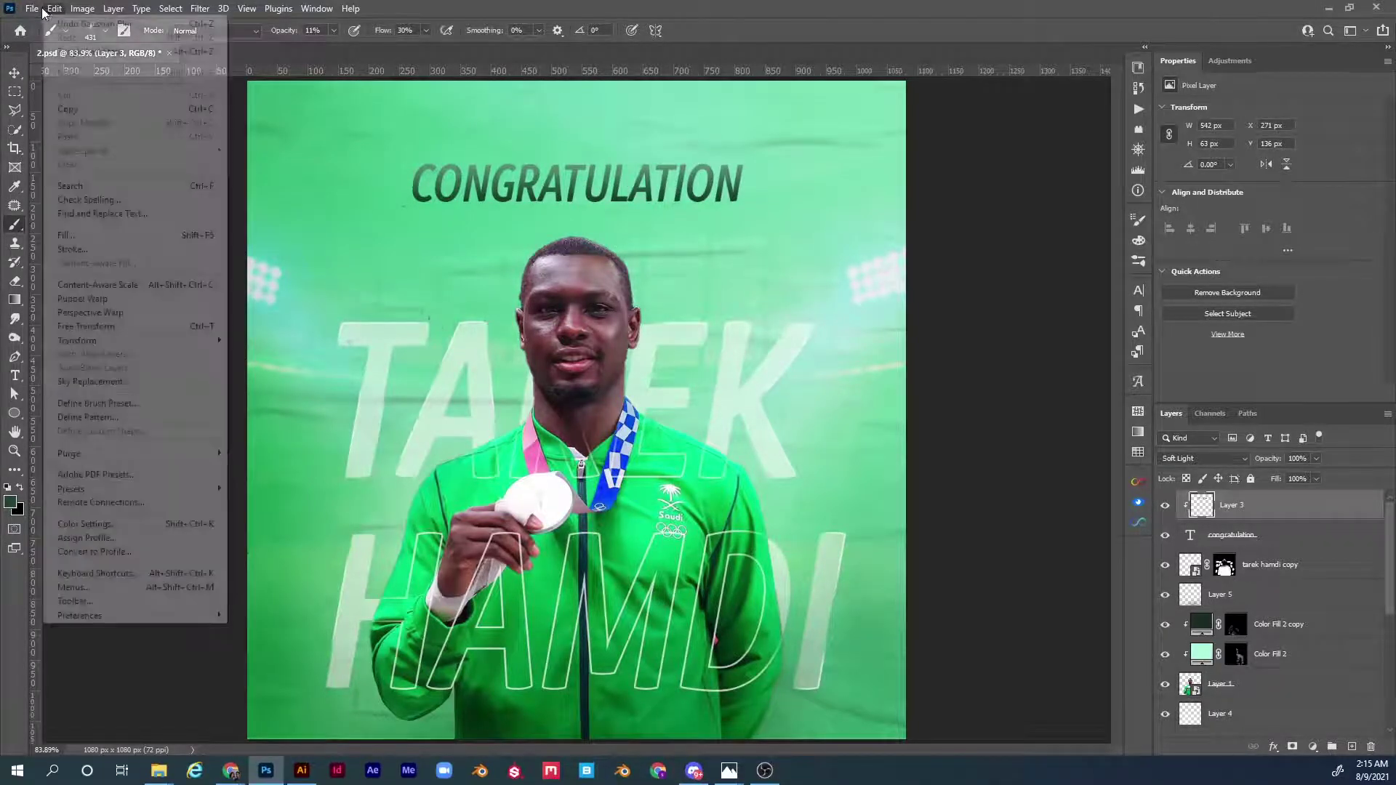
pyautogui.click(105, 331)
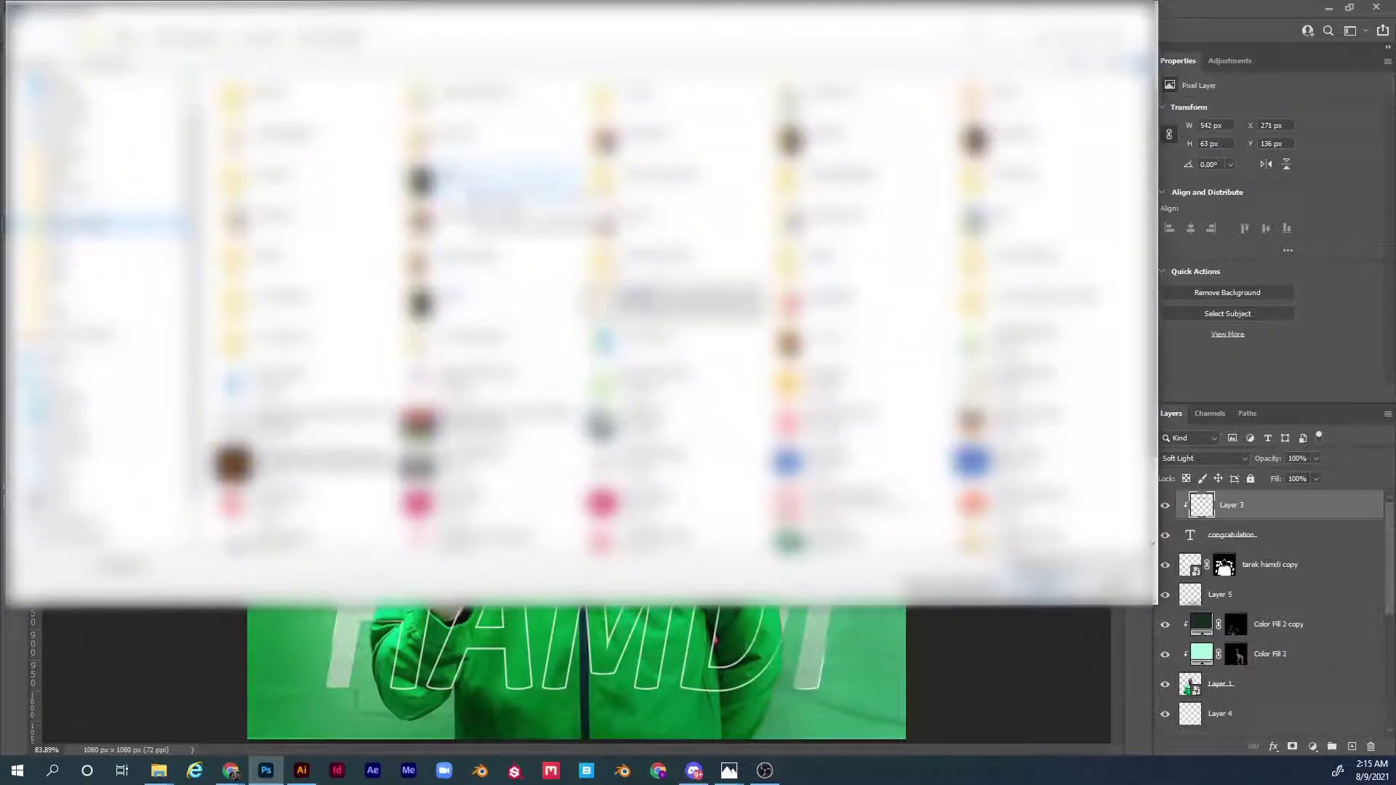
pyautogui.doubleClick(477, 180)
pyautogui.click(333, 129)
pyautogui.press('Return')
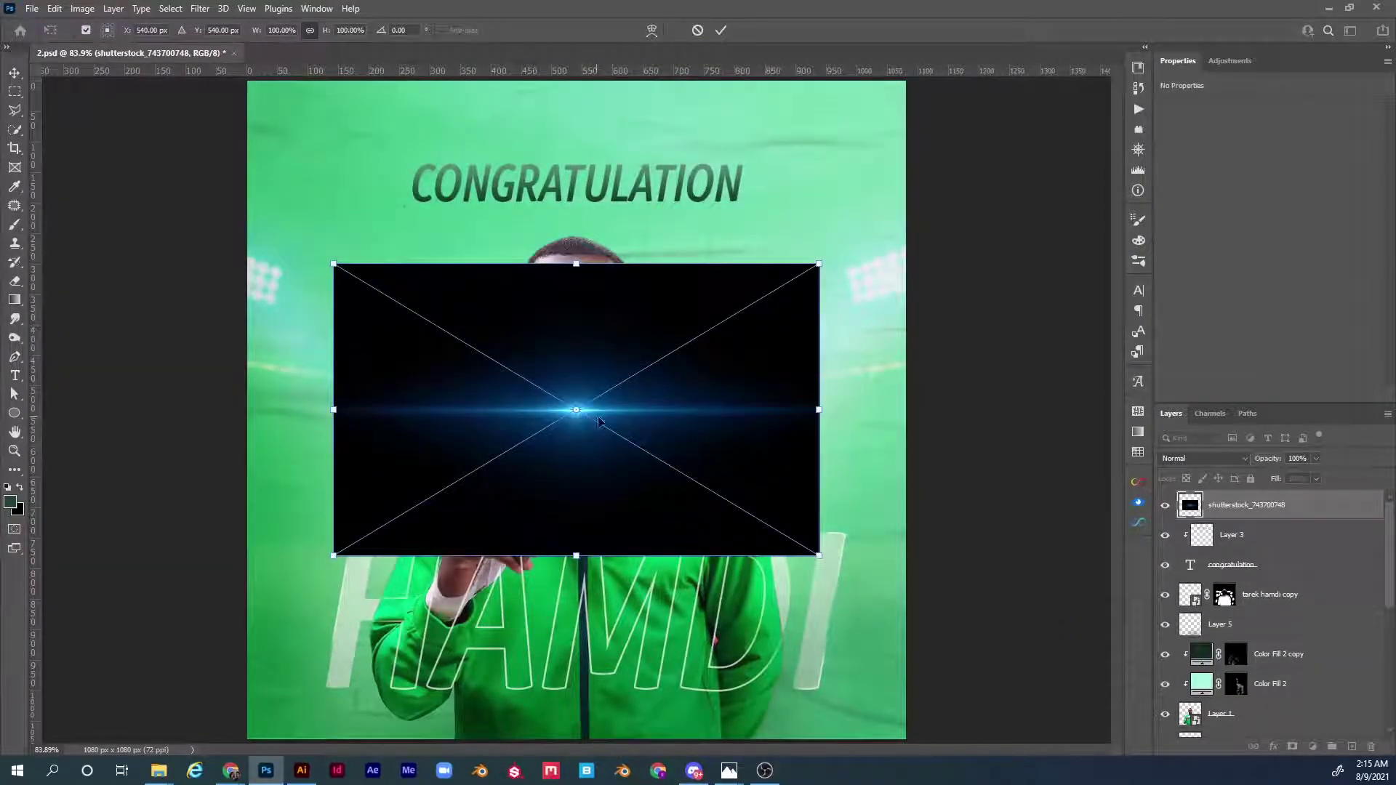
pyautogui.press('Return')
pyautogui.click(1223, 457)
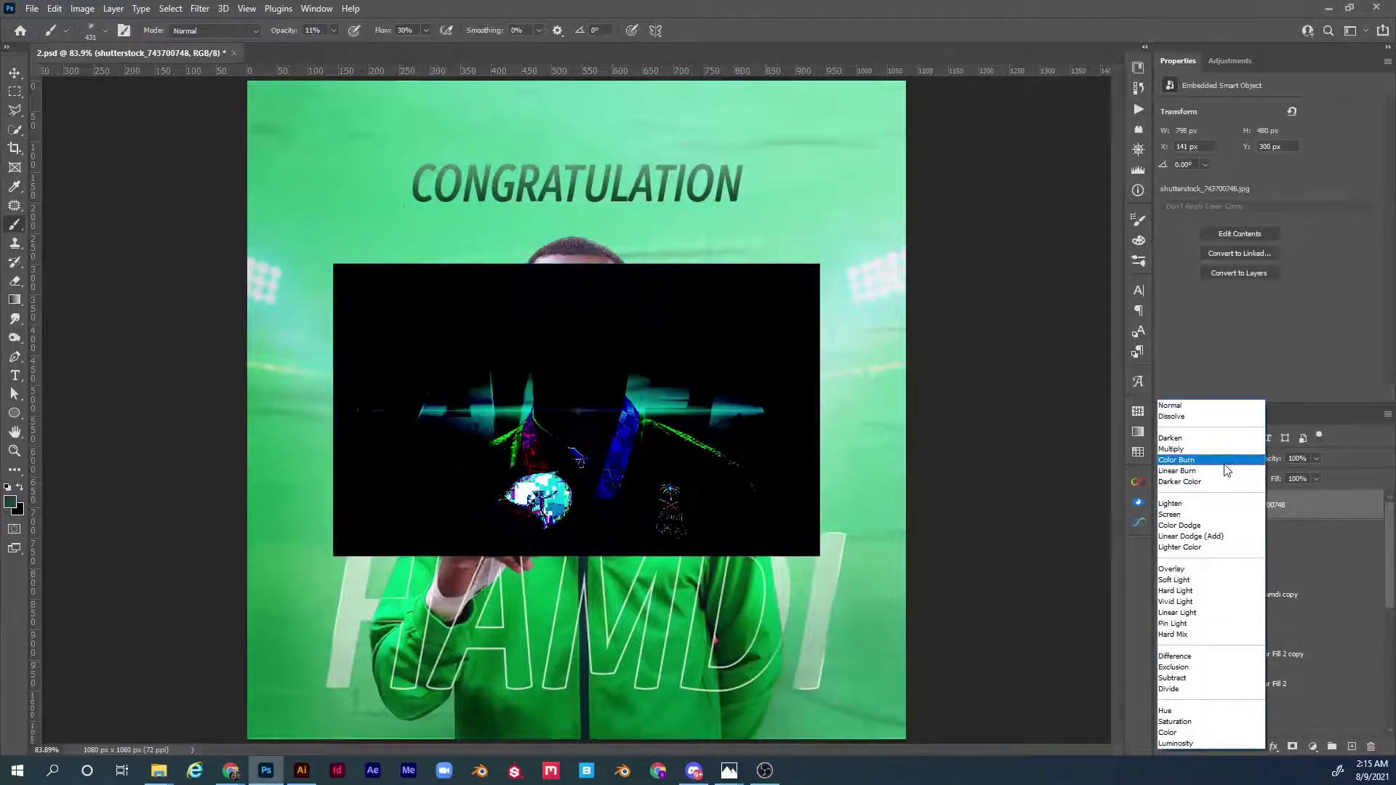
pyautogui.click(1212, 516)
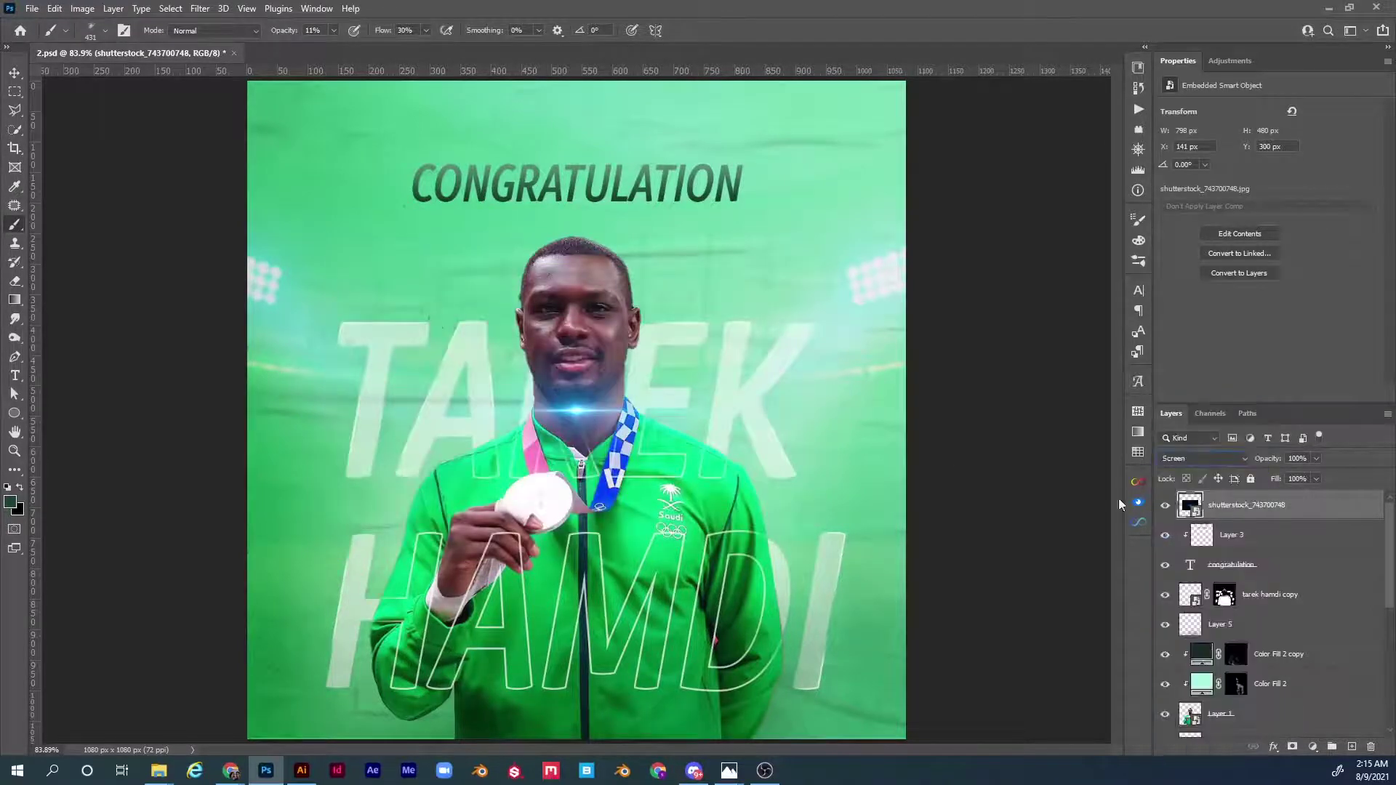
# - Scale the lens flare down proportionally to about 60%, keeping it centered on the same spot
pyautogui.press('v')
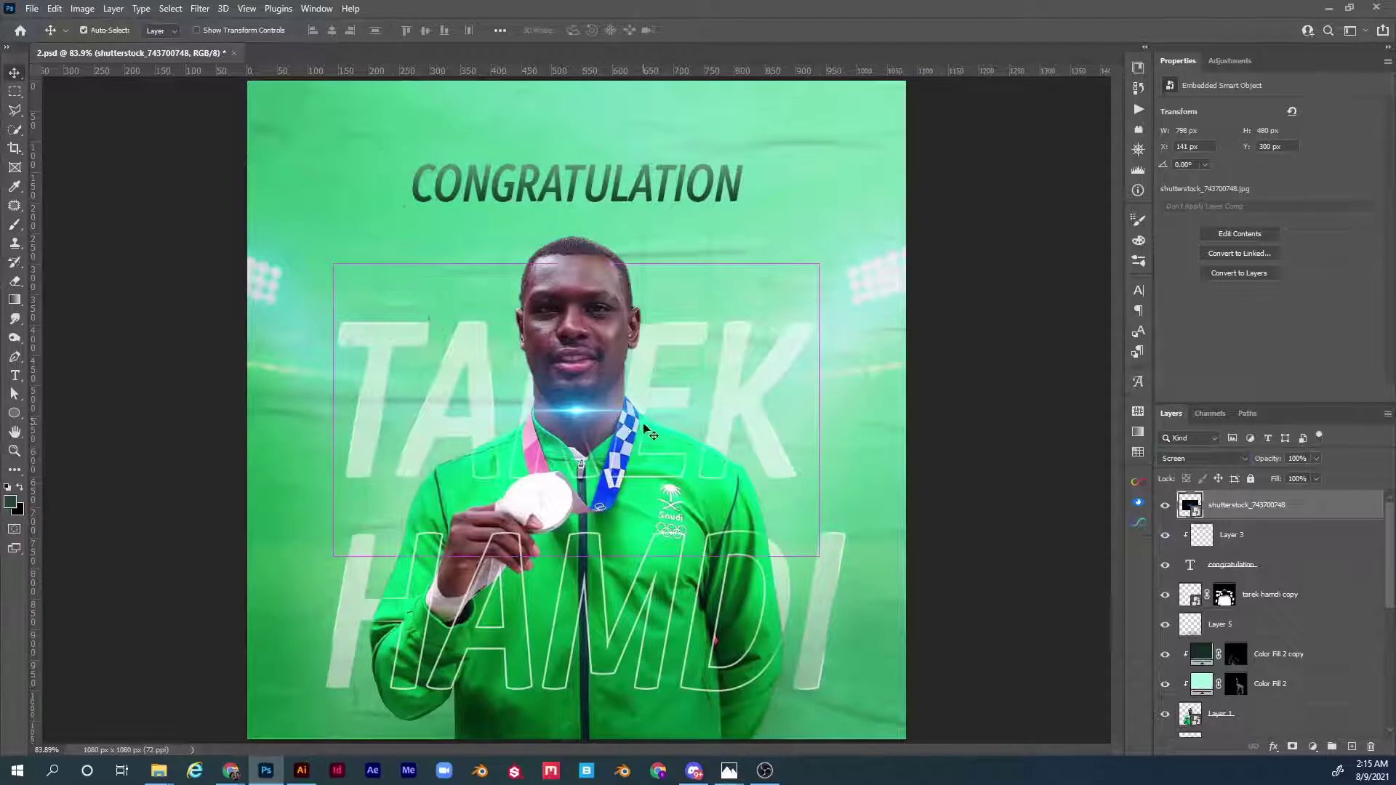
pyautogui.hotkey('ctrl', 't')
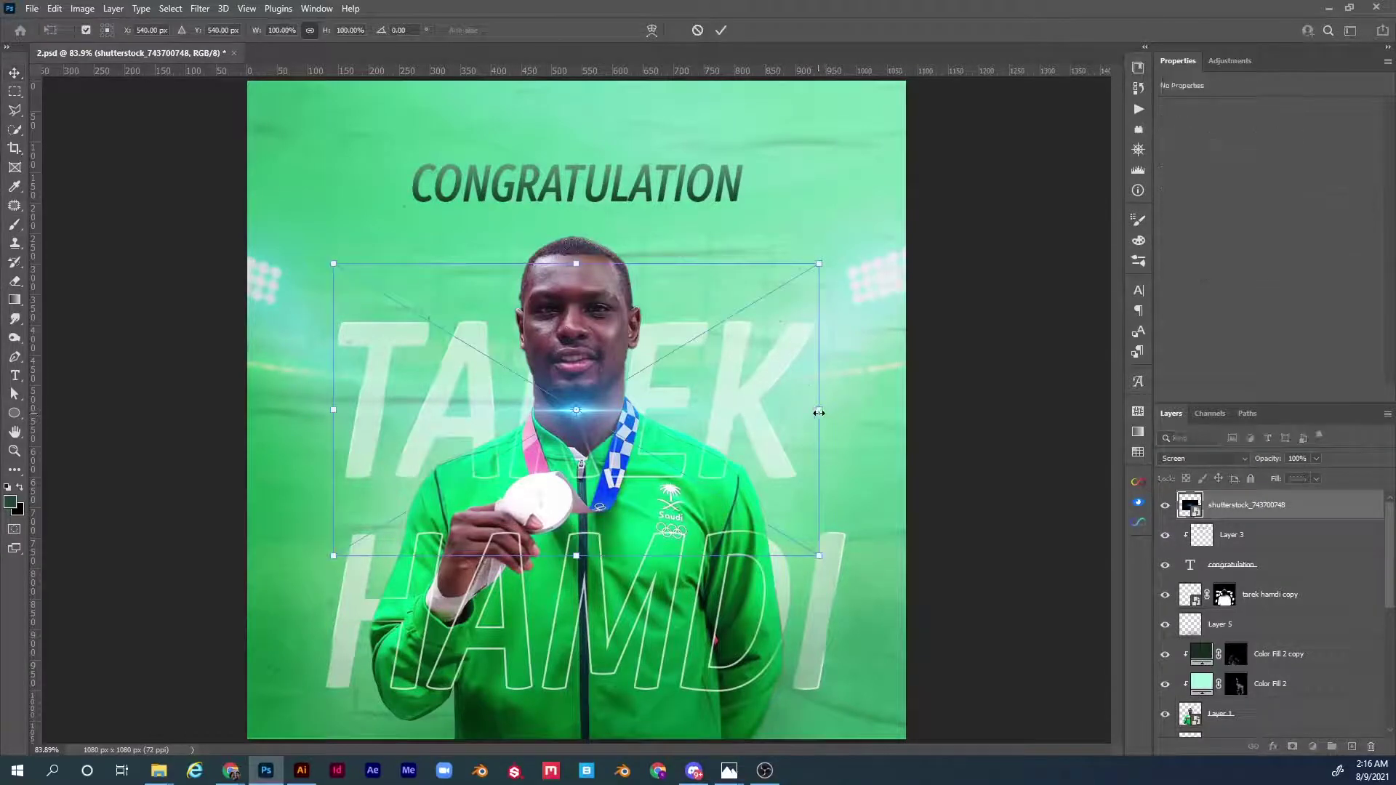
pyautogui.moveTo(818, 412); pyautogui.dragTo(717, 402)
pyautogui.press('Return')
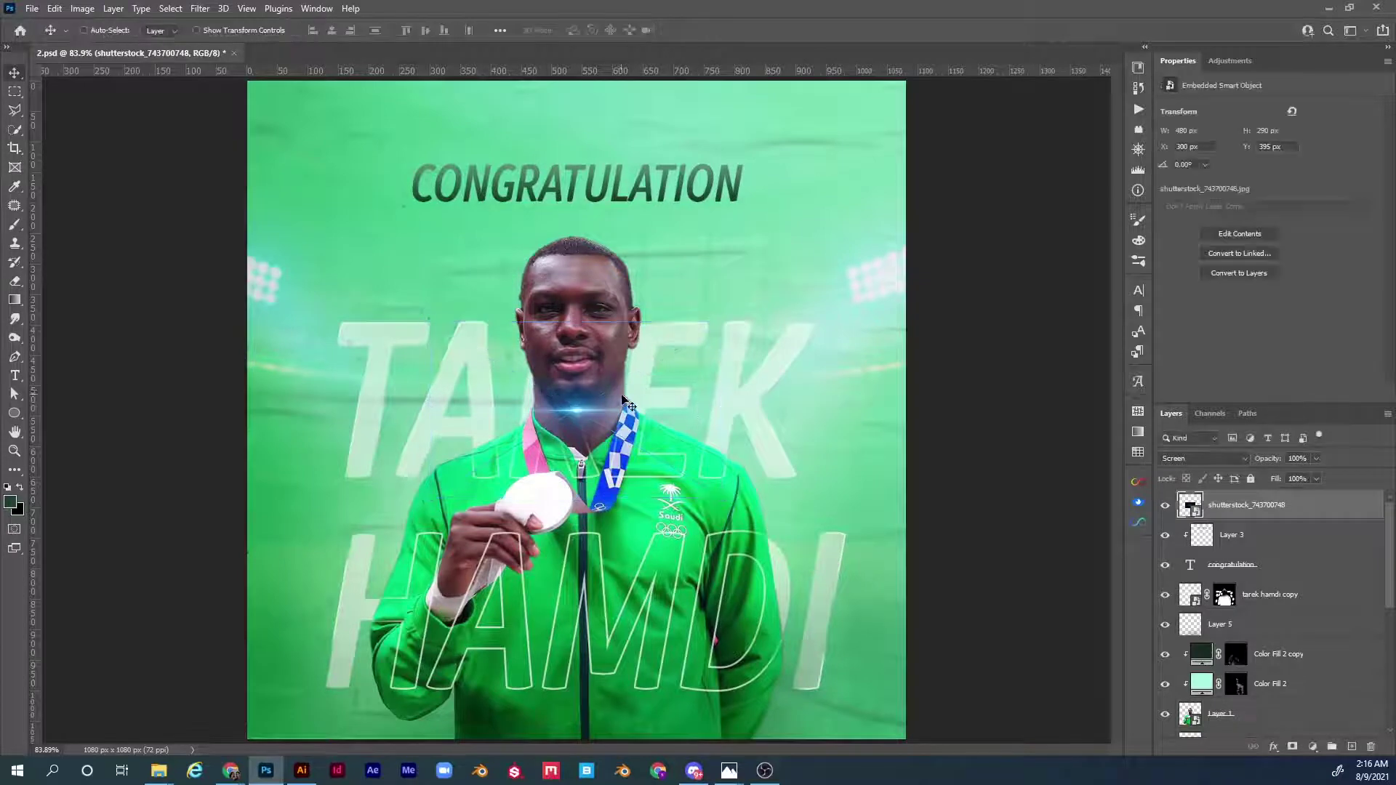
# - Place flare copies along the top edges of the first-name lettering and another on the K's lower leg, rotated 65°
pyautogui.moveTo(624, 401); pyautogui.dragTo(789, 433)
pyautogui.hotkey('ctrl', 't')
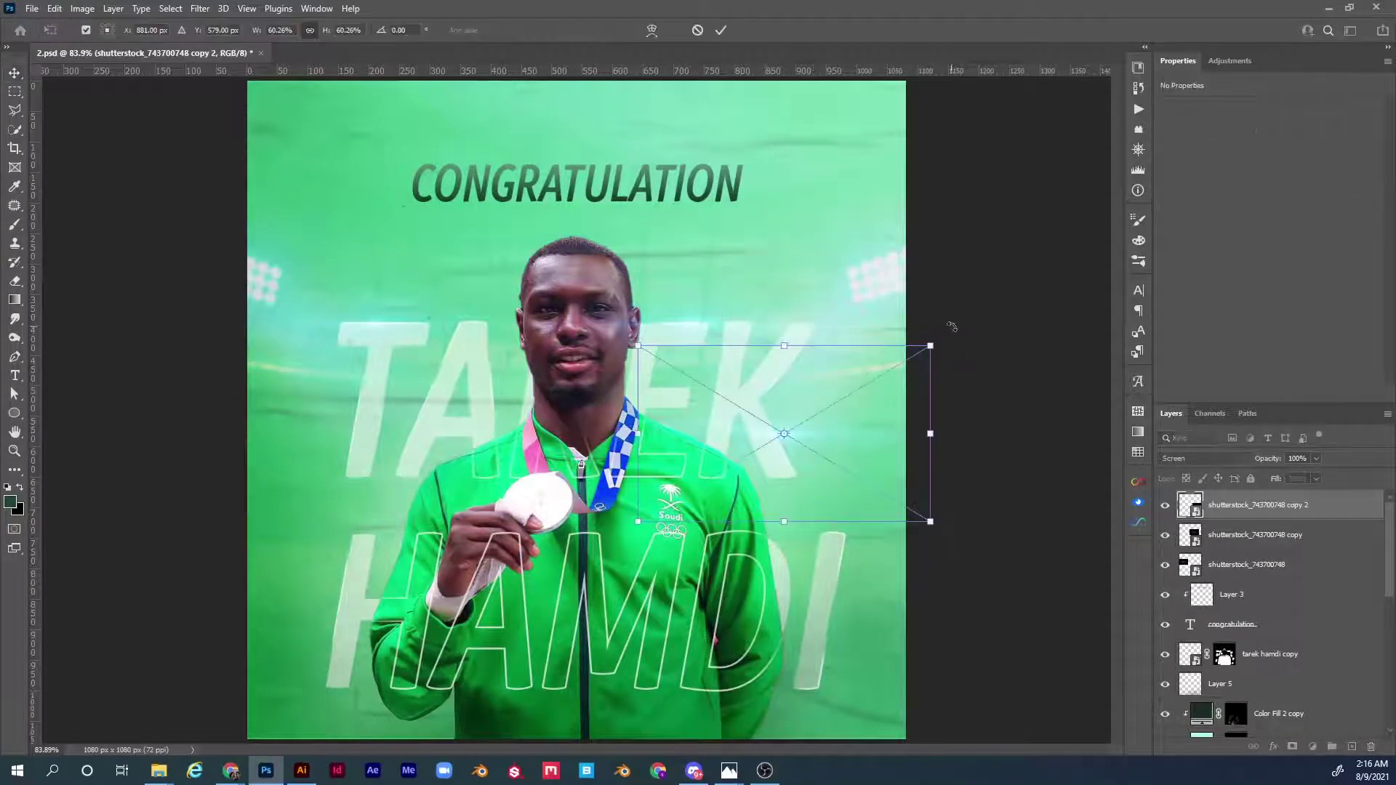
pyautogui.moveTo(946, 334); pyautogui.dragTo(905, 505)
pyautogui.moveTo(826, 489); pyautogui.dragTo(813, 484)
pyautogui.press('Return')
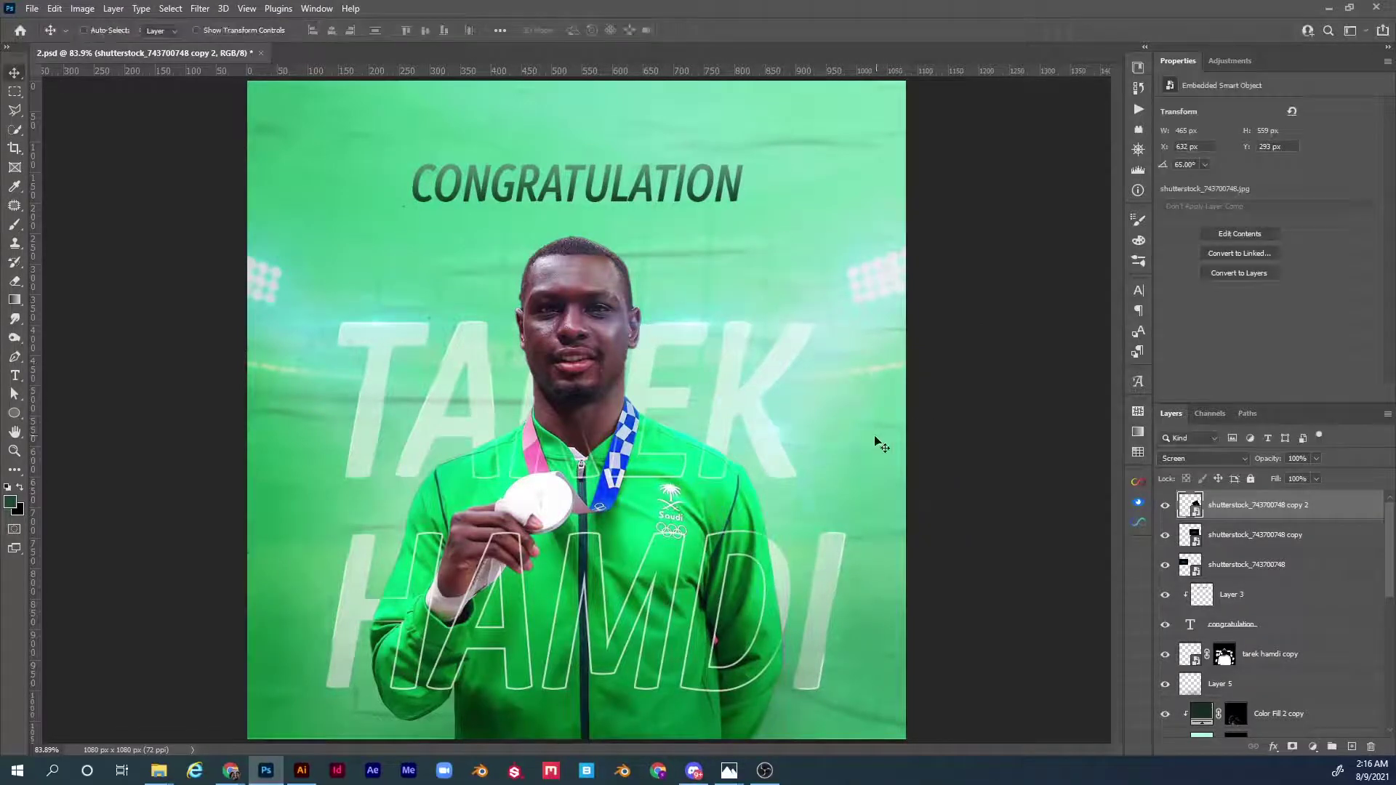
# - Copy the rotated flare to the H of the last name, scale it to 45.82%, rotate it to about 99°, and nudge it onto the letter's outer edge
pyautogui.moveTo(768, 441); pyautogui.dragTo(350, 602)
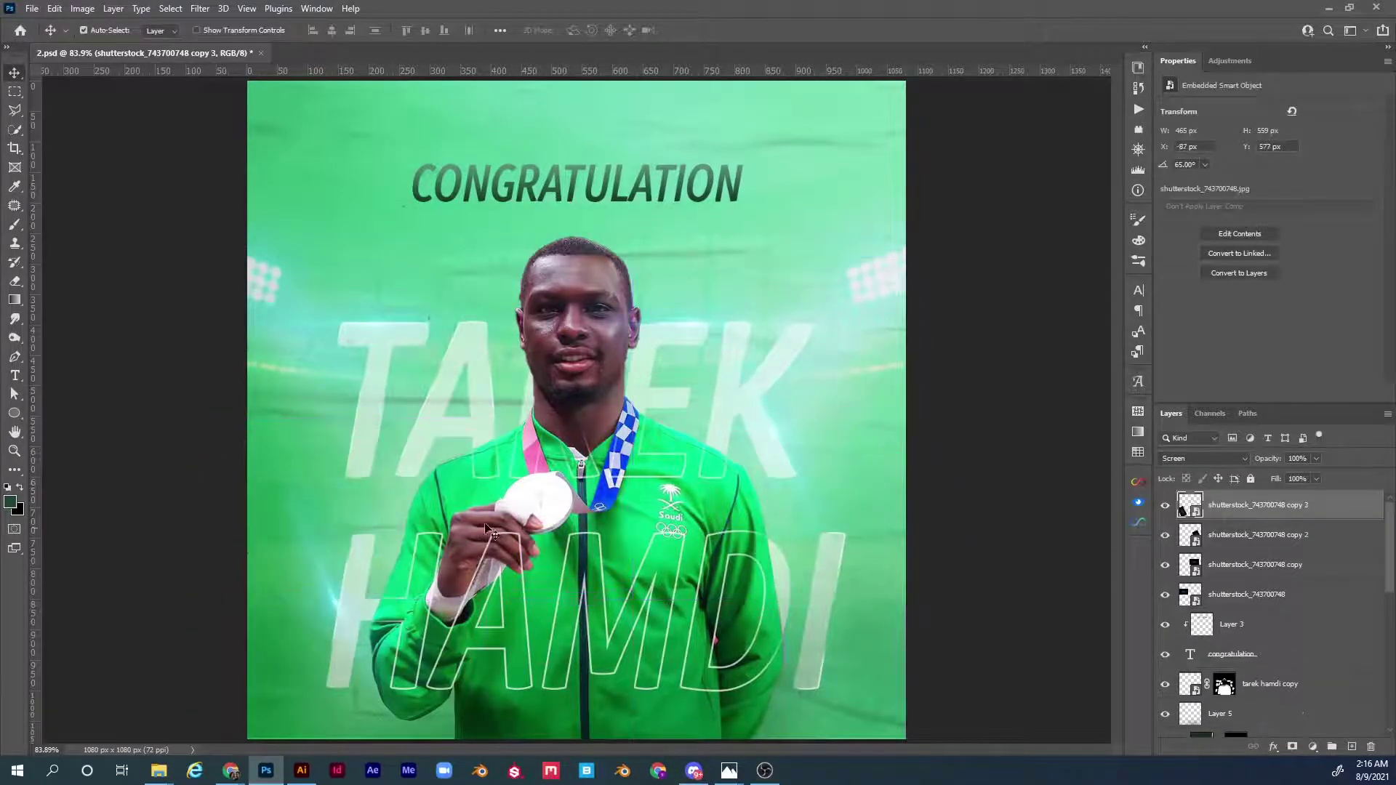
pyautogui.hotkey('ctrl', 't')
pyautogui.moveTo(432, 418); pyautogui.dragTo(463, 494)
pyautogui.moveTo(356, 462); pyautogui.dragTo(356, 493)
pyautogui.moveTo(362, 582); pyautogui.dragTo(371, 582)
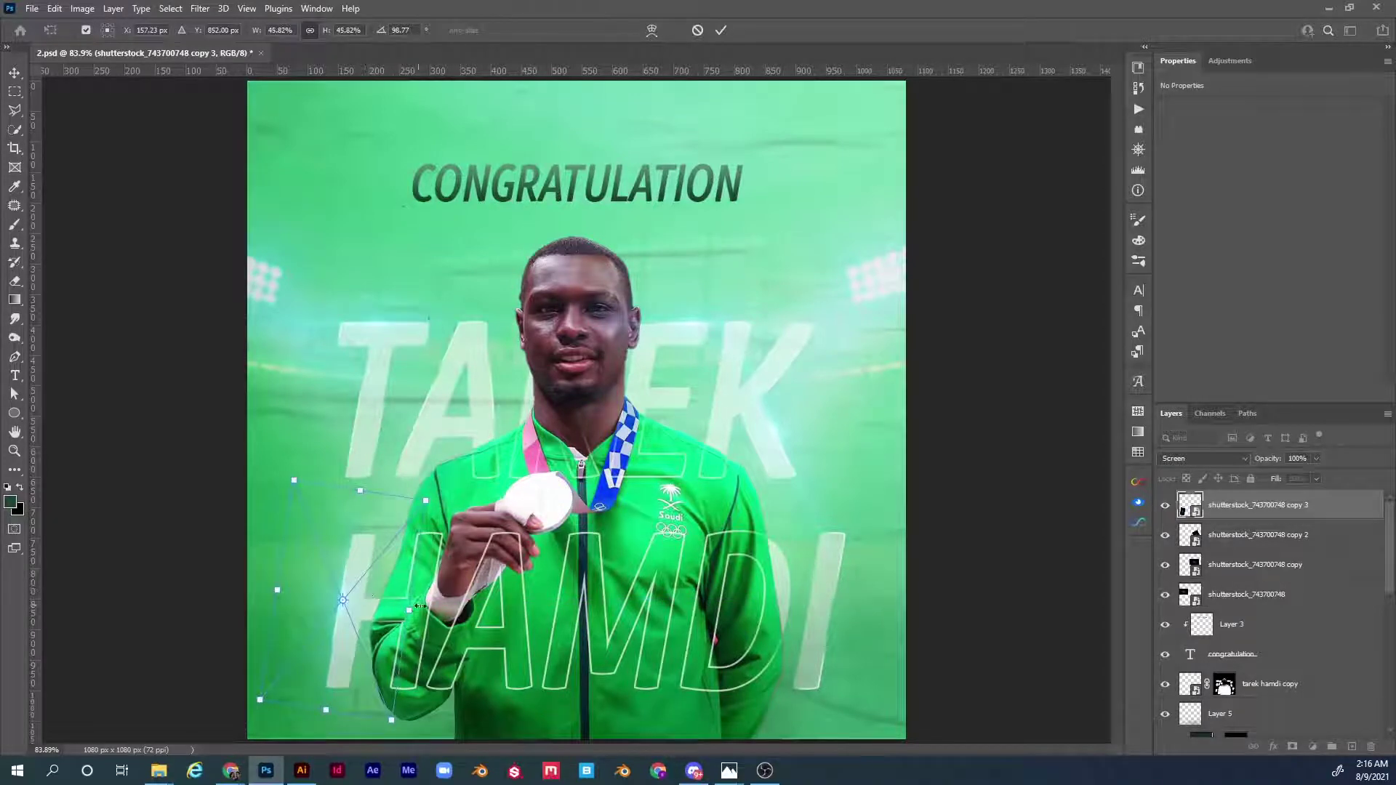
pyautogui.moveTo(412, 608); pyautogui.dragTo(419, 610)
pyautogui.press('Return')
pyautogui.press('Left')
pyautogui.press('Left')
pyautogui.press('Left')
pyautogui.press('Left')
pyautogui.press('Left')
pyautogui.press('Left')
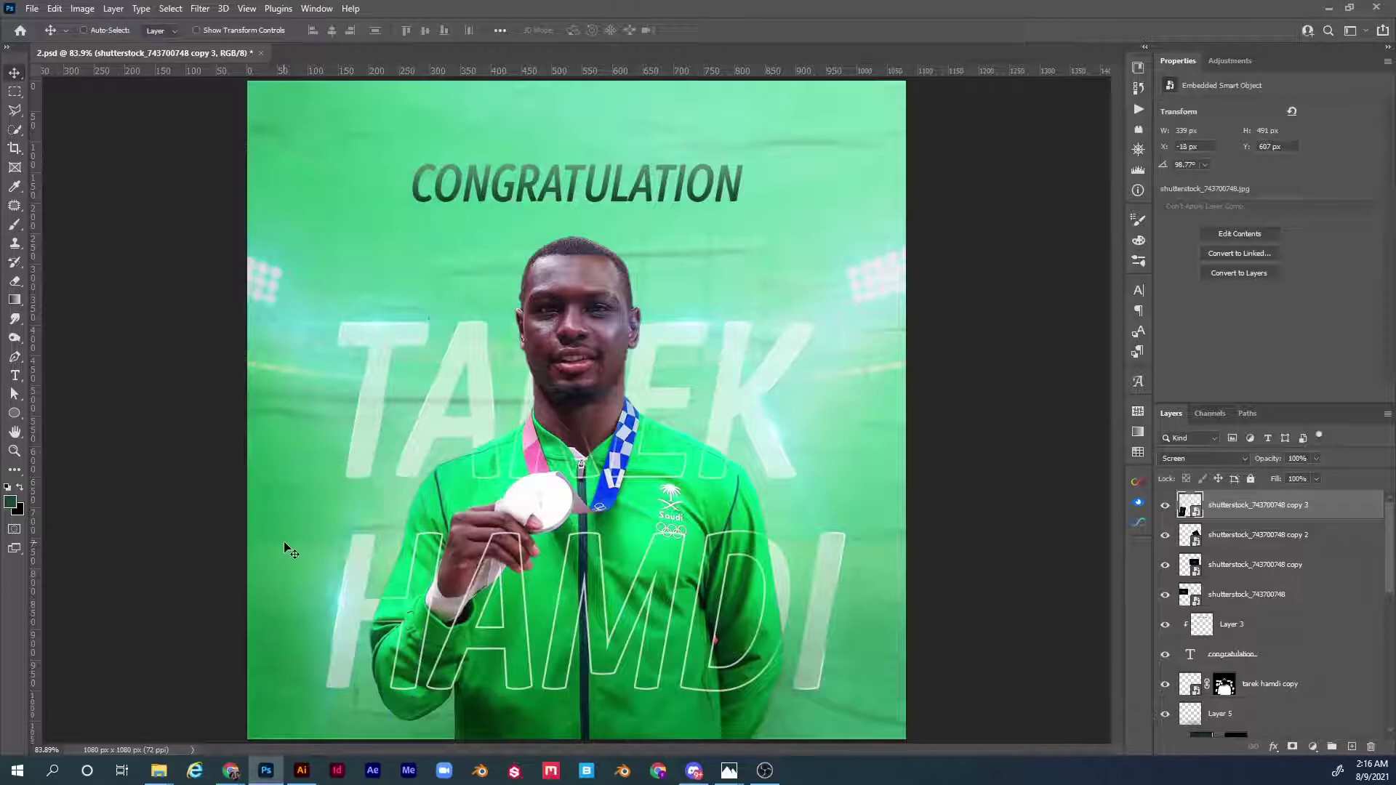
# - Copy the H's flare onto the outer edge of the last name's I and nudge it into alignment
pyautogui.moveTo(349, 604); pyautogui.dragTo(843, 573)
pyautogui.hotkey('shift', 'Right')
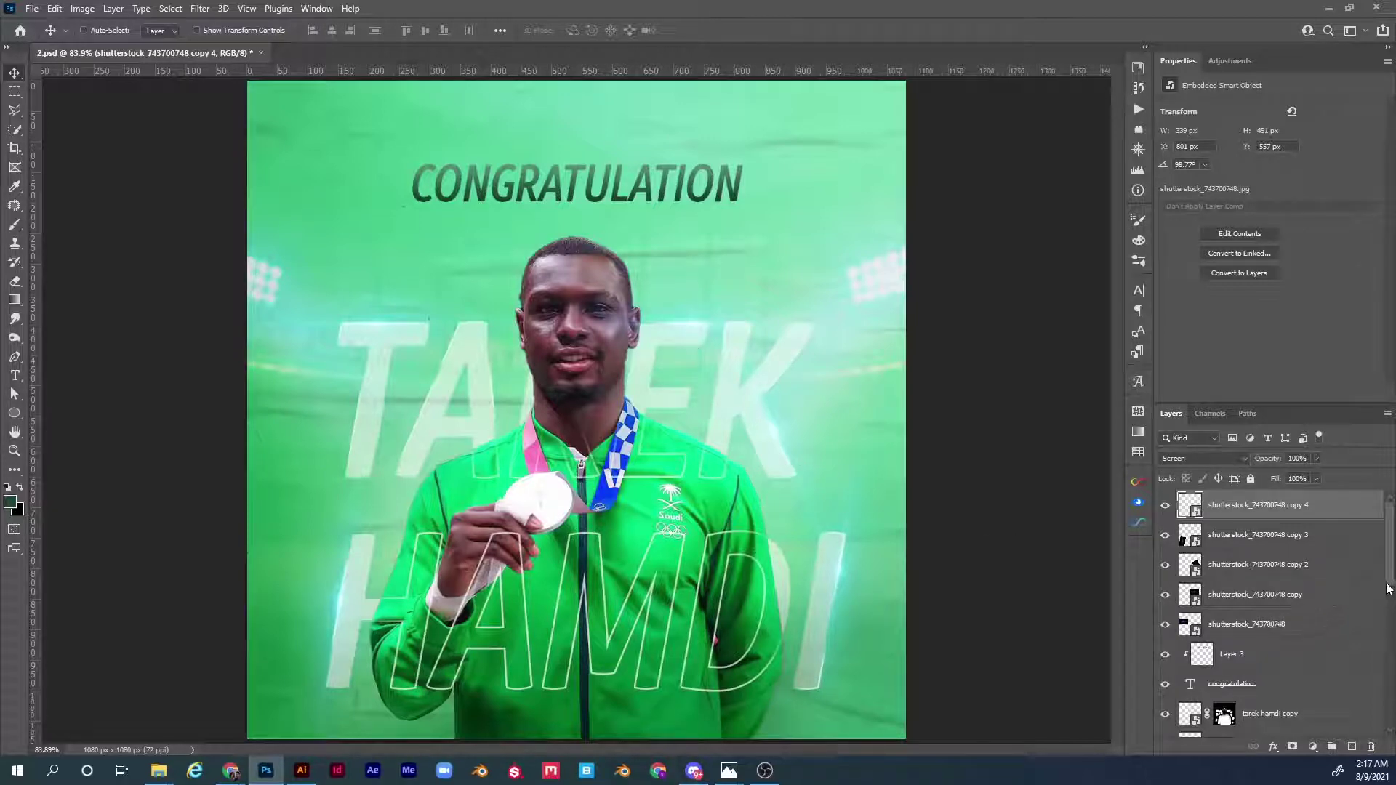
pyautogui.moveTo(1386, 587); pyautogui.dragTo(1383, 729)
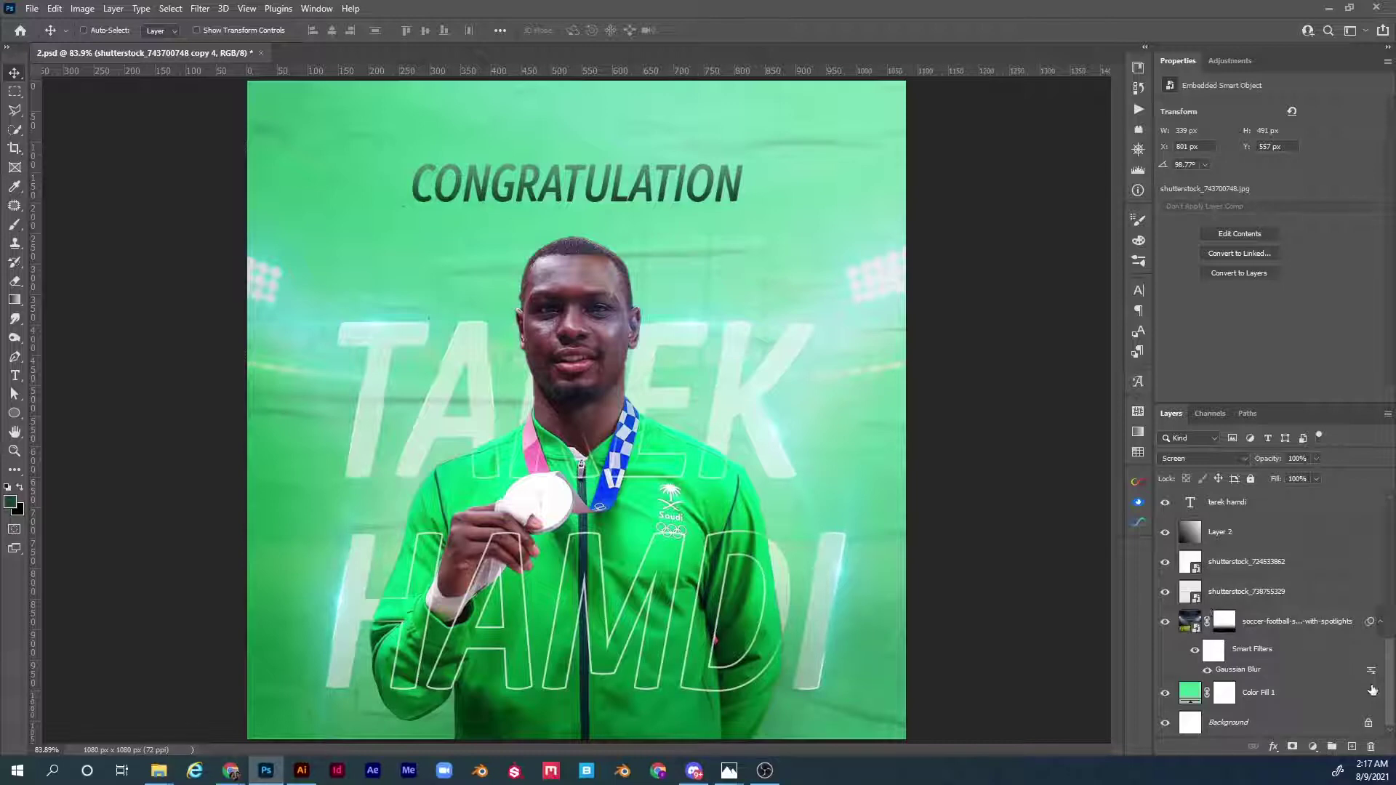
# - Place saudi-flag.png as an embedded image directly above the stadium background layer
pyautogui.click(1329, 700)
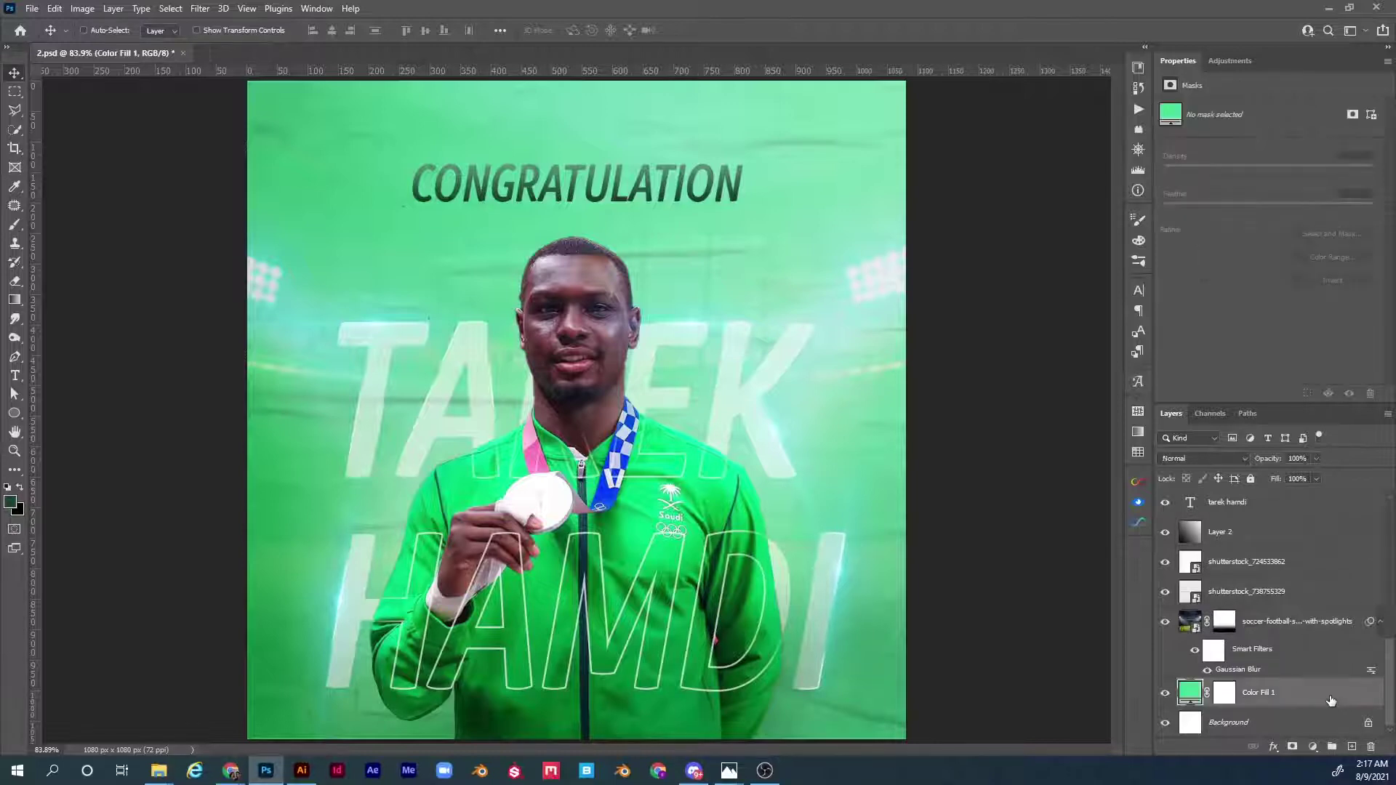
pyautogui.click(1325, 624)
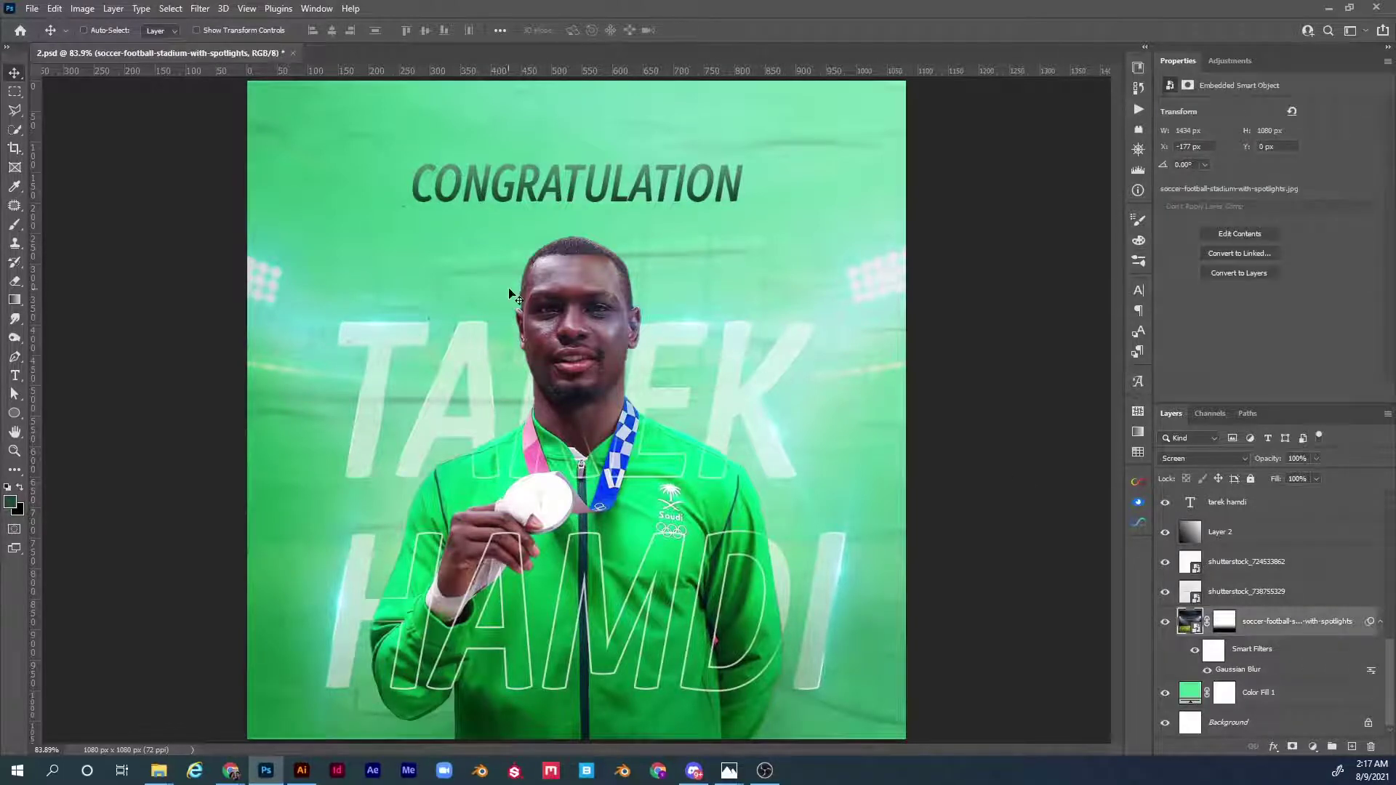
pyautogui.click(32, 8)
pyautogui.moveTo(55, 8)
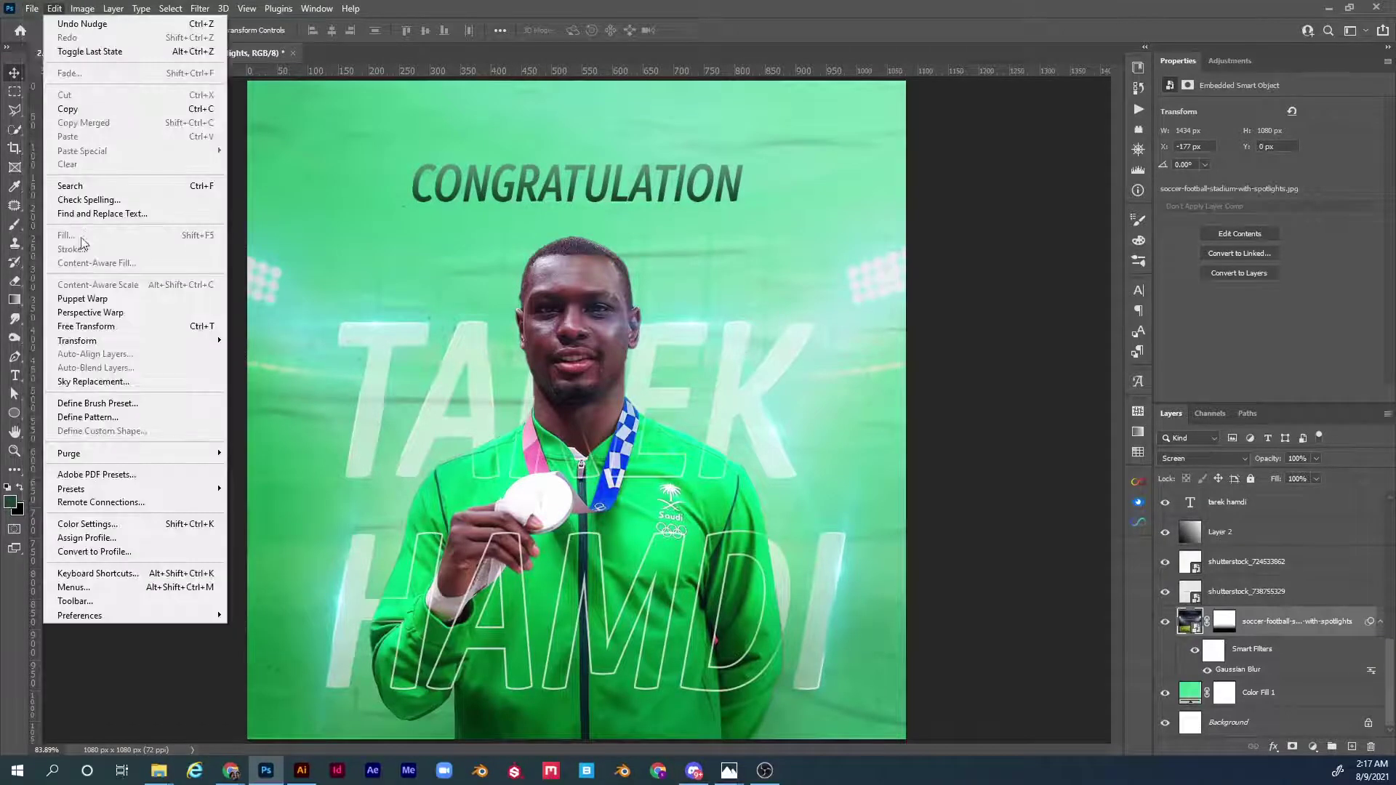
pyautogui.click(102, 311)
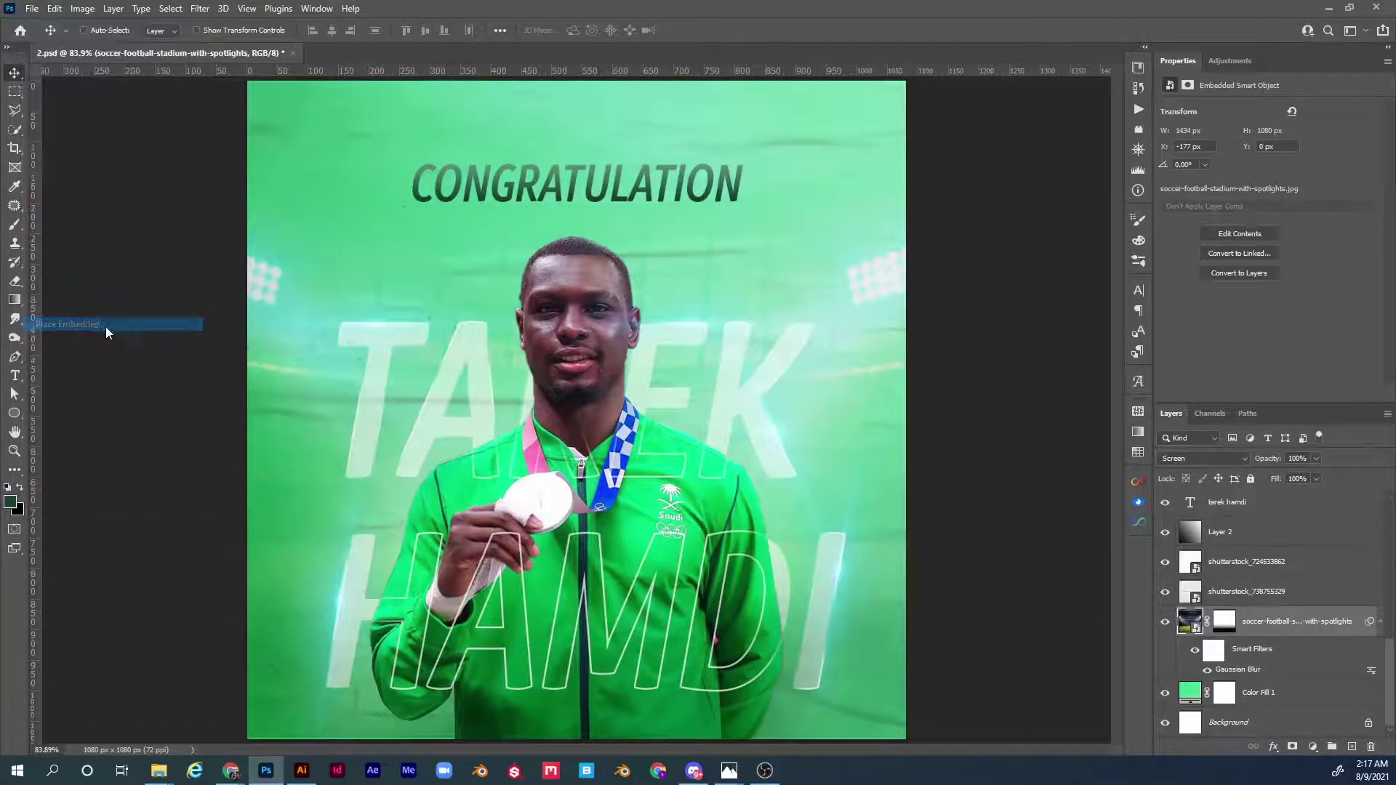
pyautogui.click(93, 291)
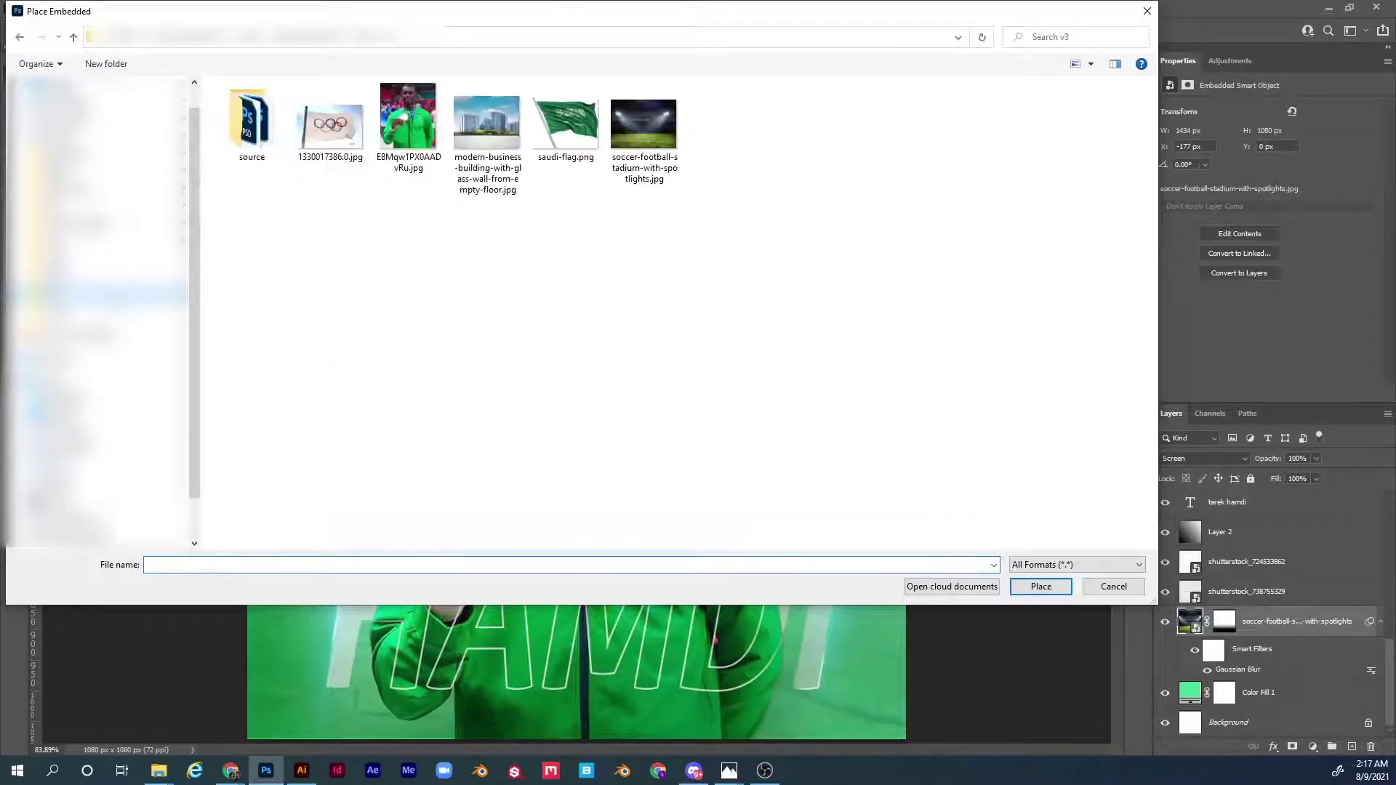
pyautogui.doubleClick(568, 127)
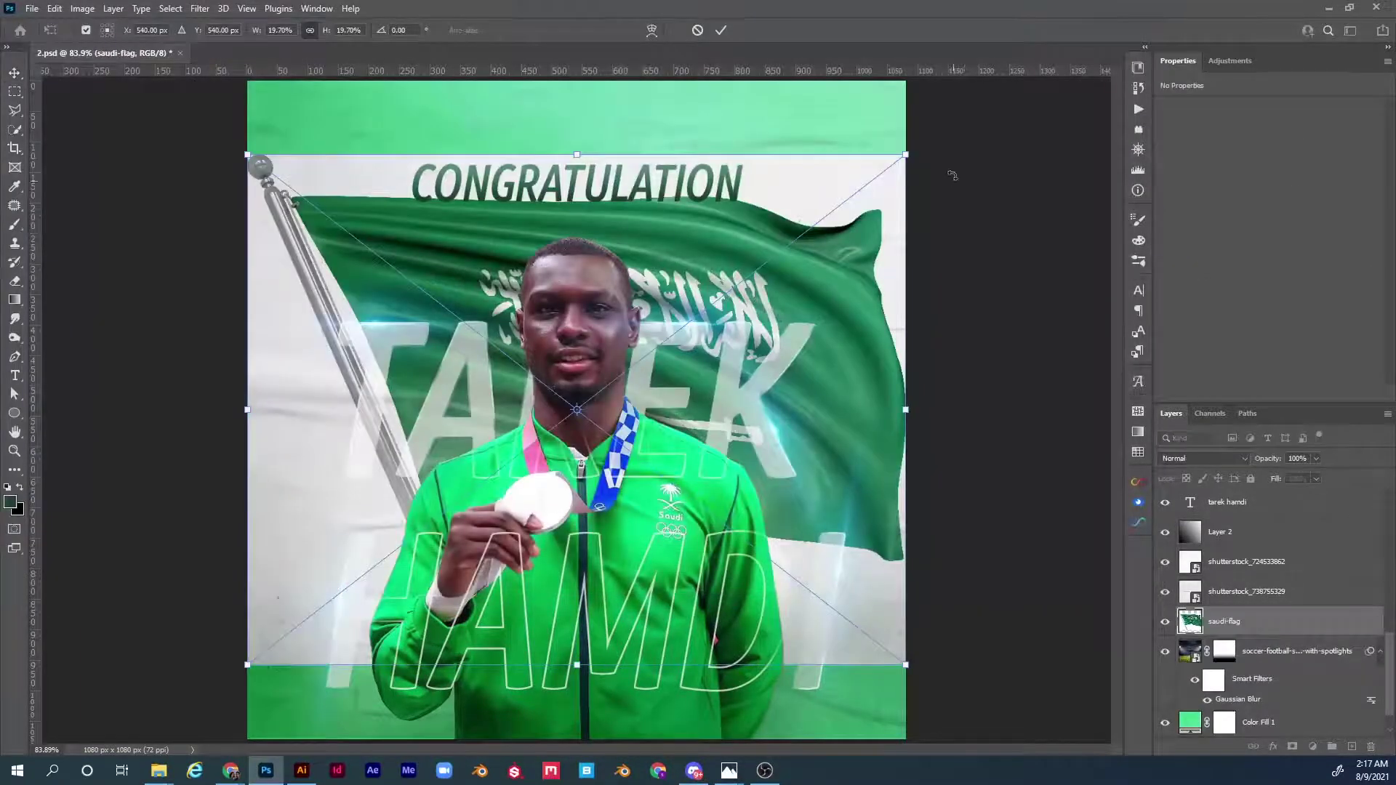
# - Scale the Saudi flag to 12.04%, rotate it to -11.96°, and position it behind the athlete's medal-holding arm at the poster's lower edge
pyautogui.moveTo(953, 176); pyautogui.dragTo(914, 119)
pyautogui.moveTo(703, 289); pyautogui.dragTo(479, 392)
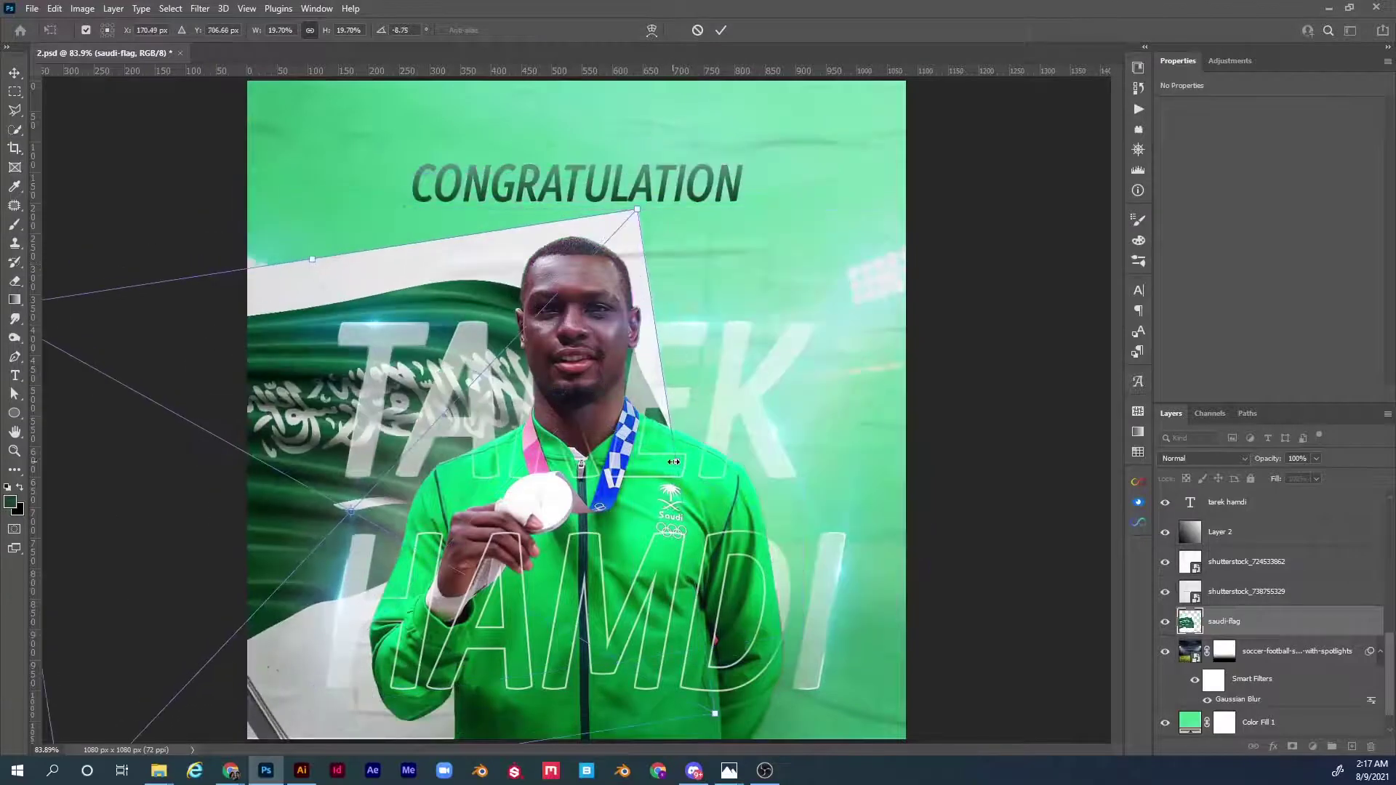
pyautogui.moveTo(674, 462); pyautogui.dragTo(500, 574)
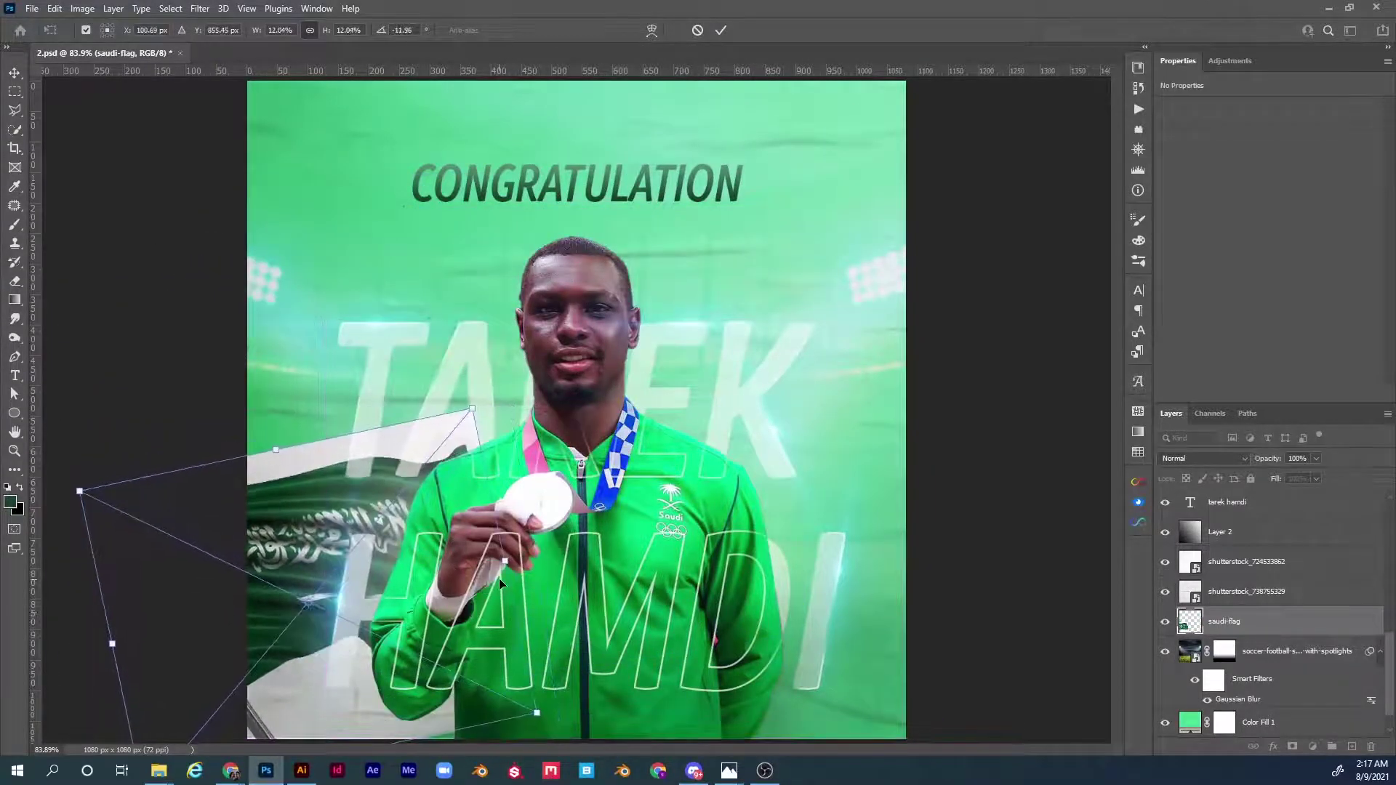
pyautogui.press('Return')
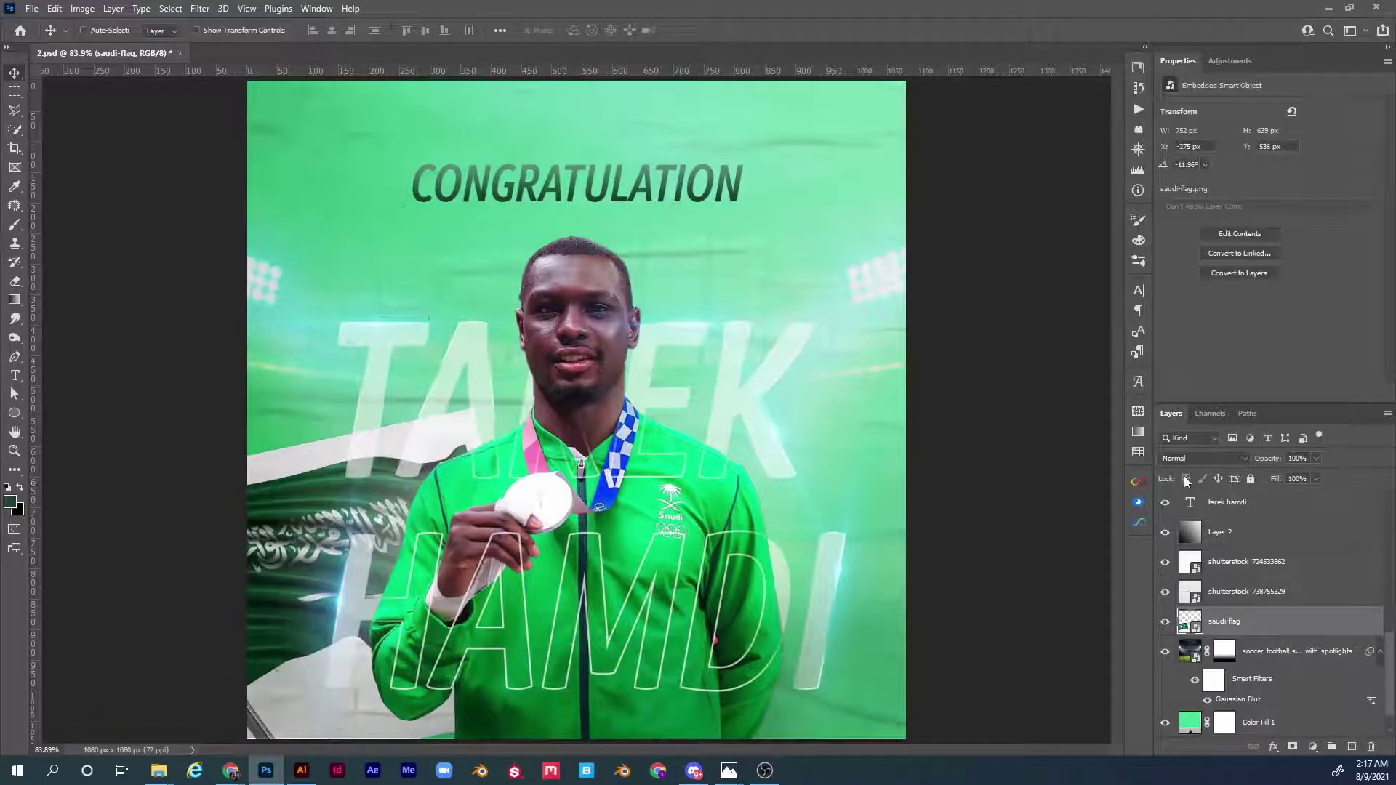
# - Set the Saudi flag layer to Multiply blending at 30% opacity
pyautogui.click(1194, 459)
pyautogui.click(1203, 455)
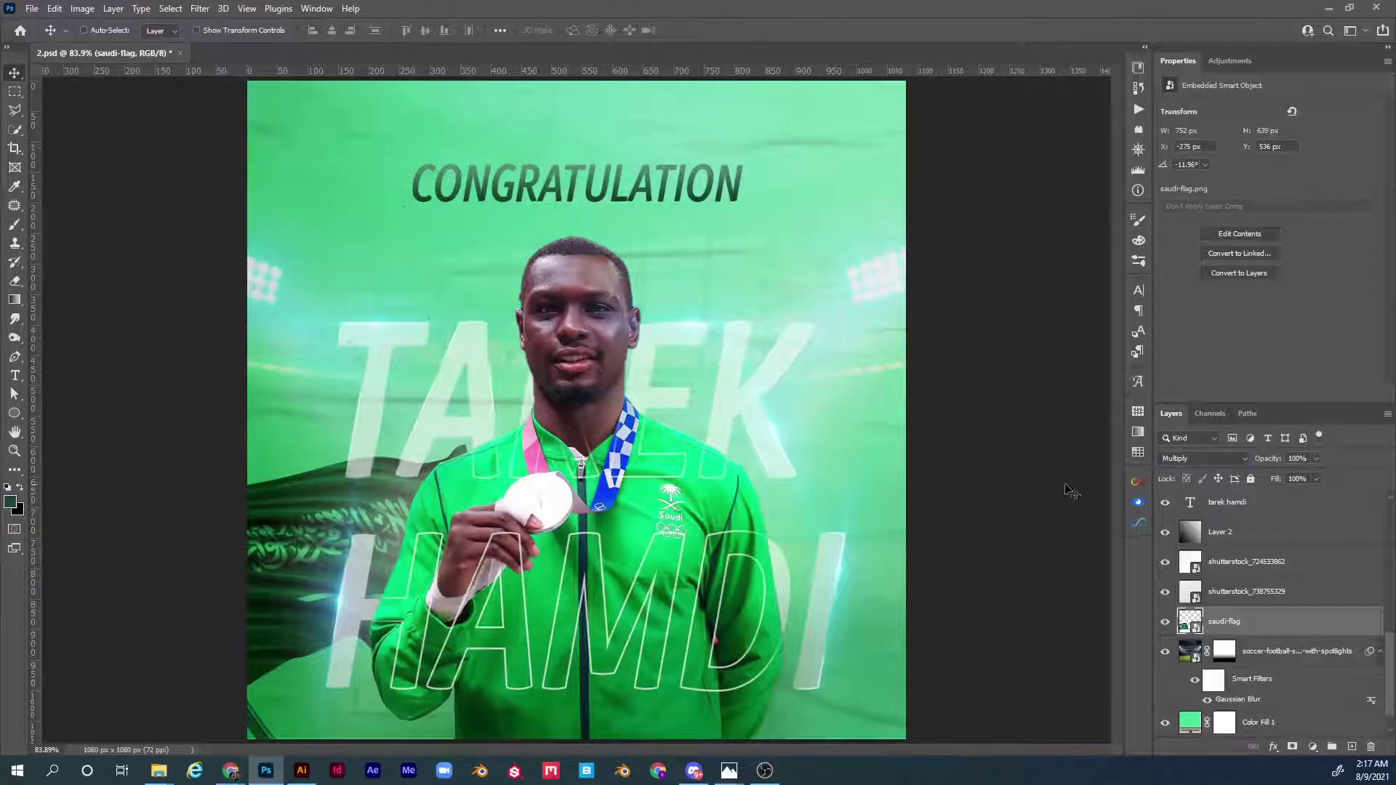
pyautogui.moveTo(1286, 458); pyautogui.dragTo(1246, 463)
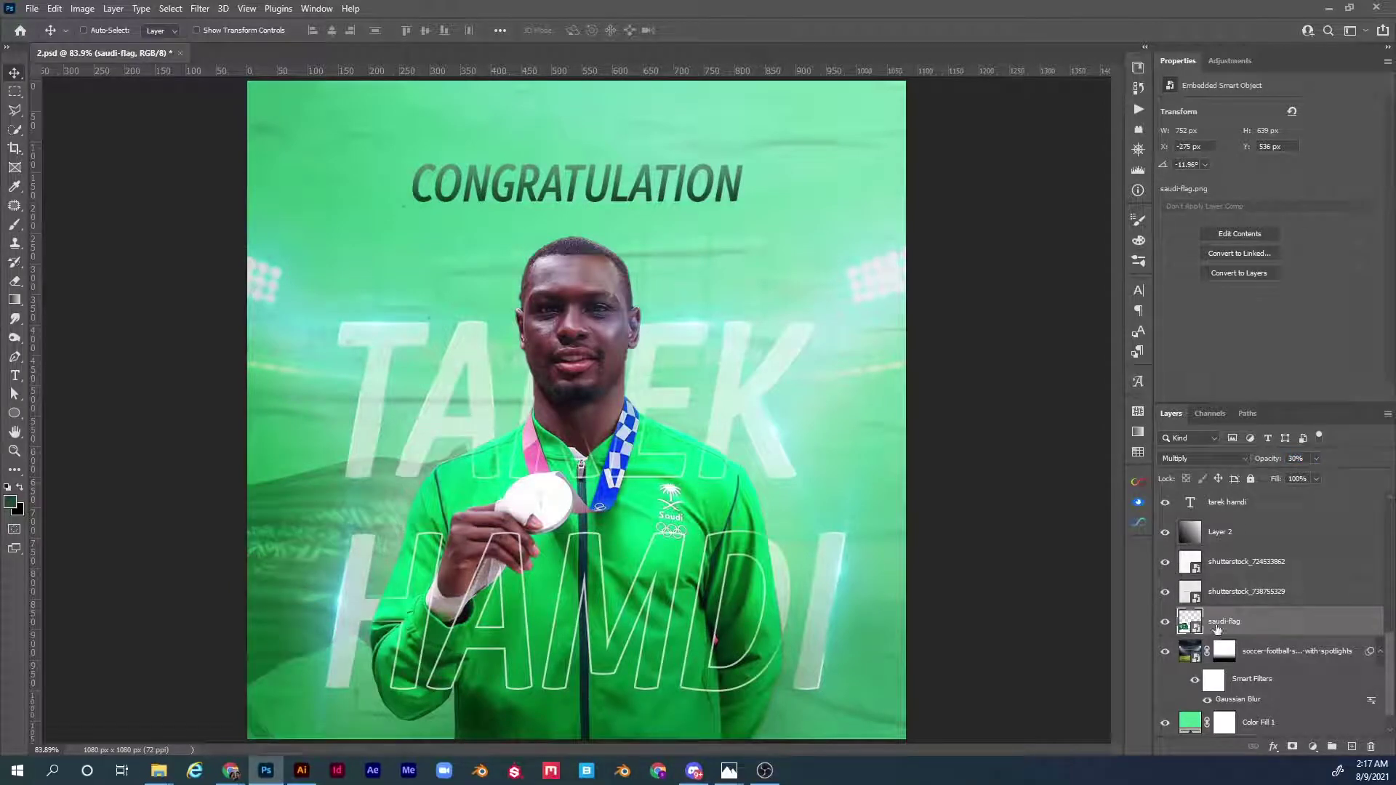
# - Apply a Gaussian Blur with a 1.5 px radius to the Saudi flag layer
pyautogui.click(201, 9)
pyautogui.moveTo(336, 196)
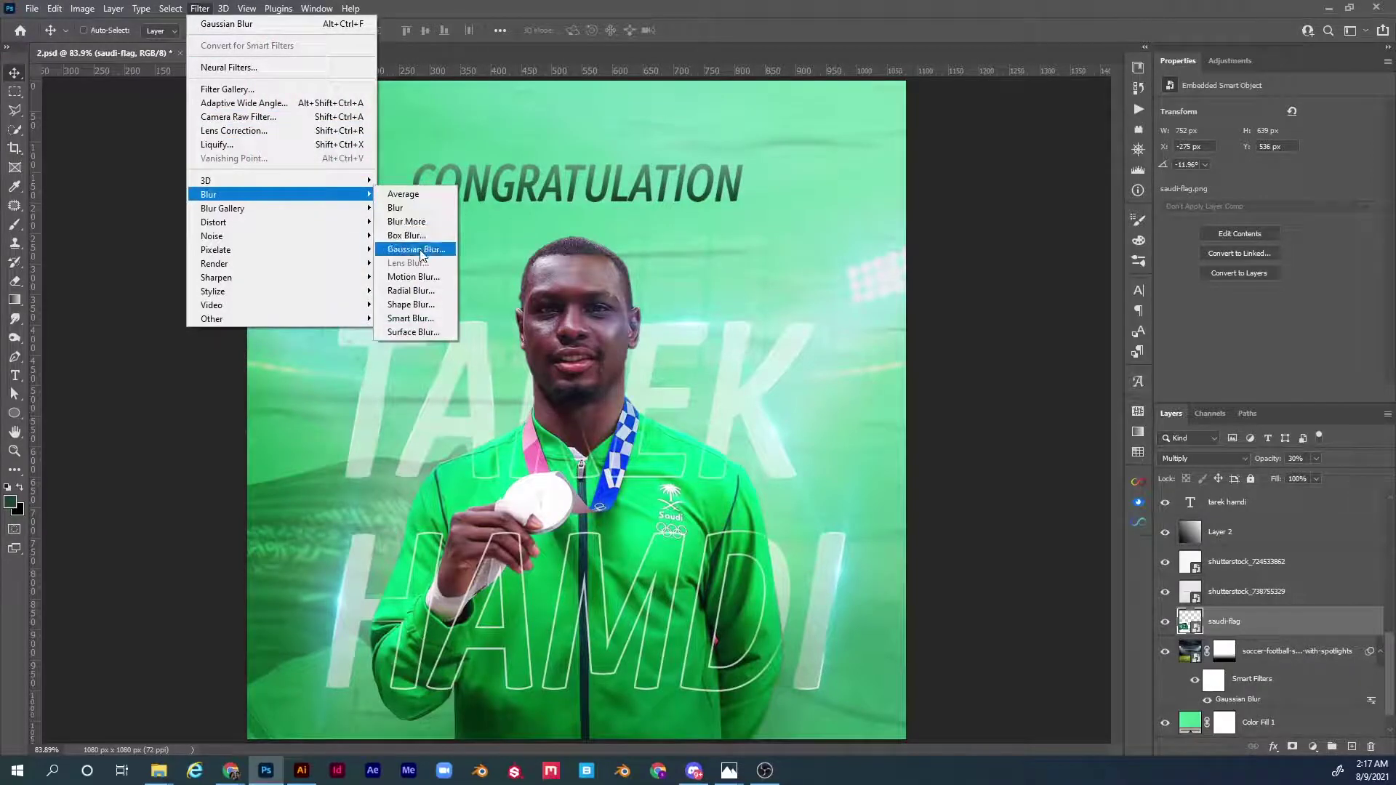
pyautogui.click(418, 249)
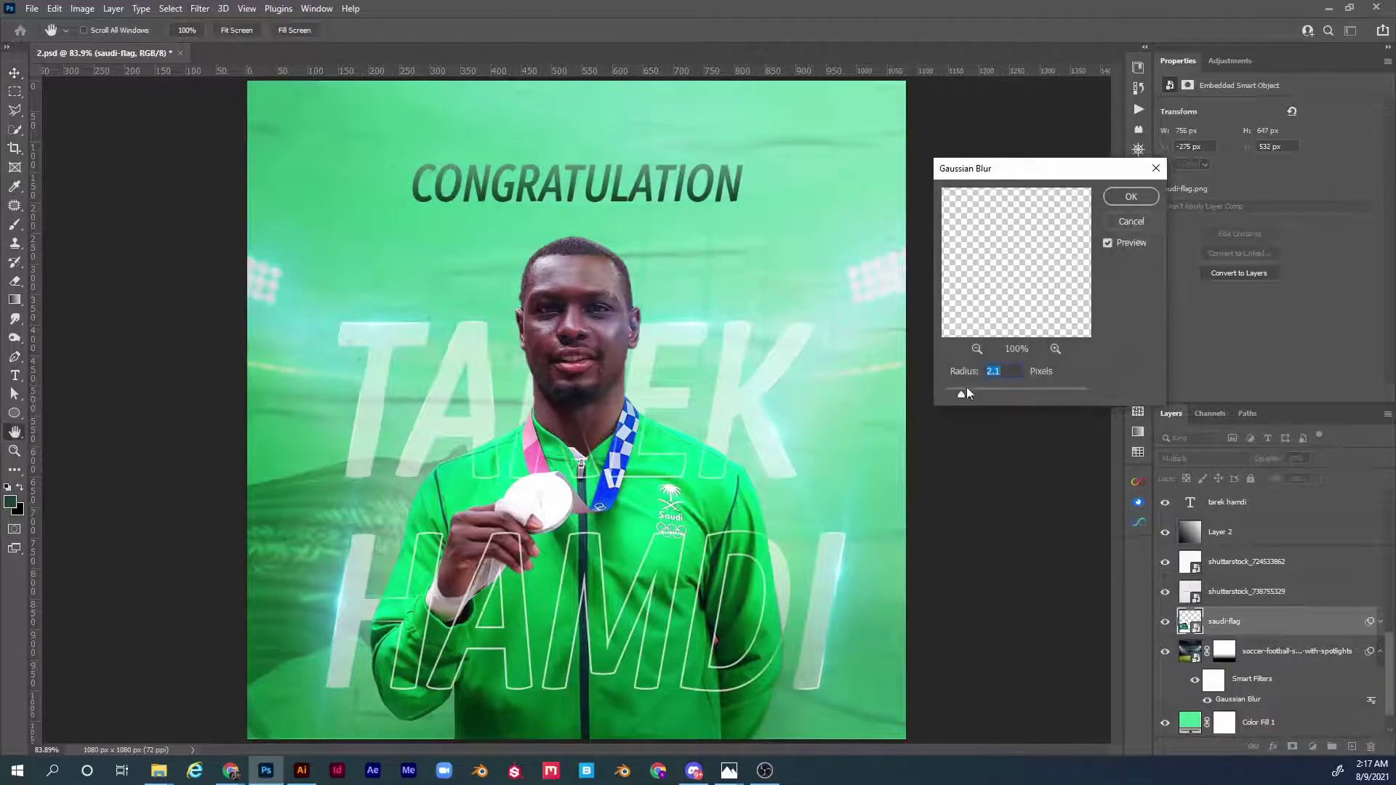
pyautogui.write('1.5')
pyautogui.press('Return')
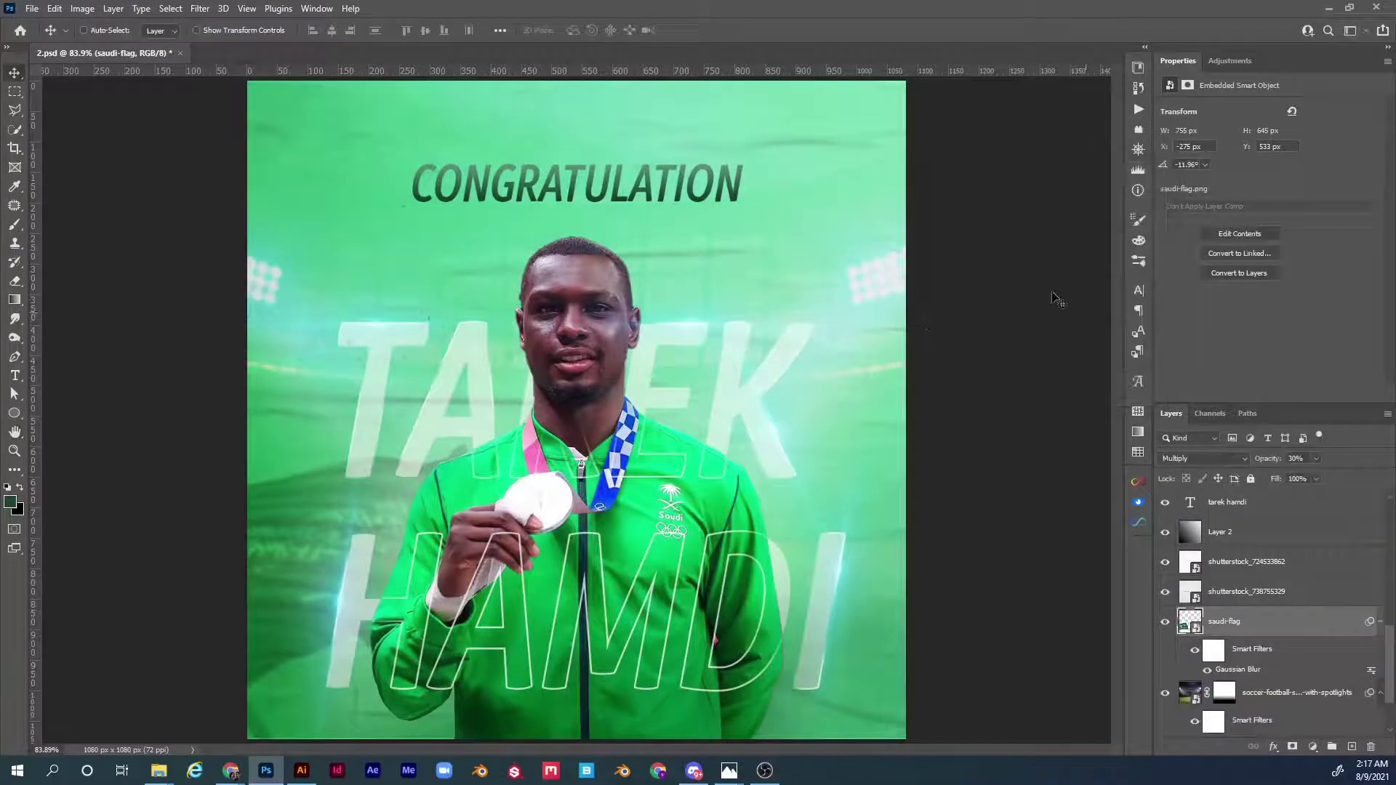
# - Place the Olympic flag image 1330017386.0.jpg as an embedded layer above the Saudi flag
pyautogui.click(30, 10)
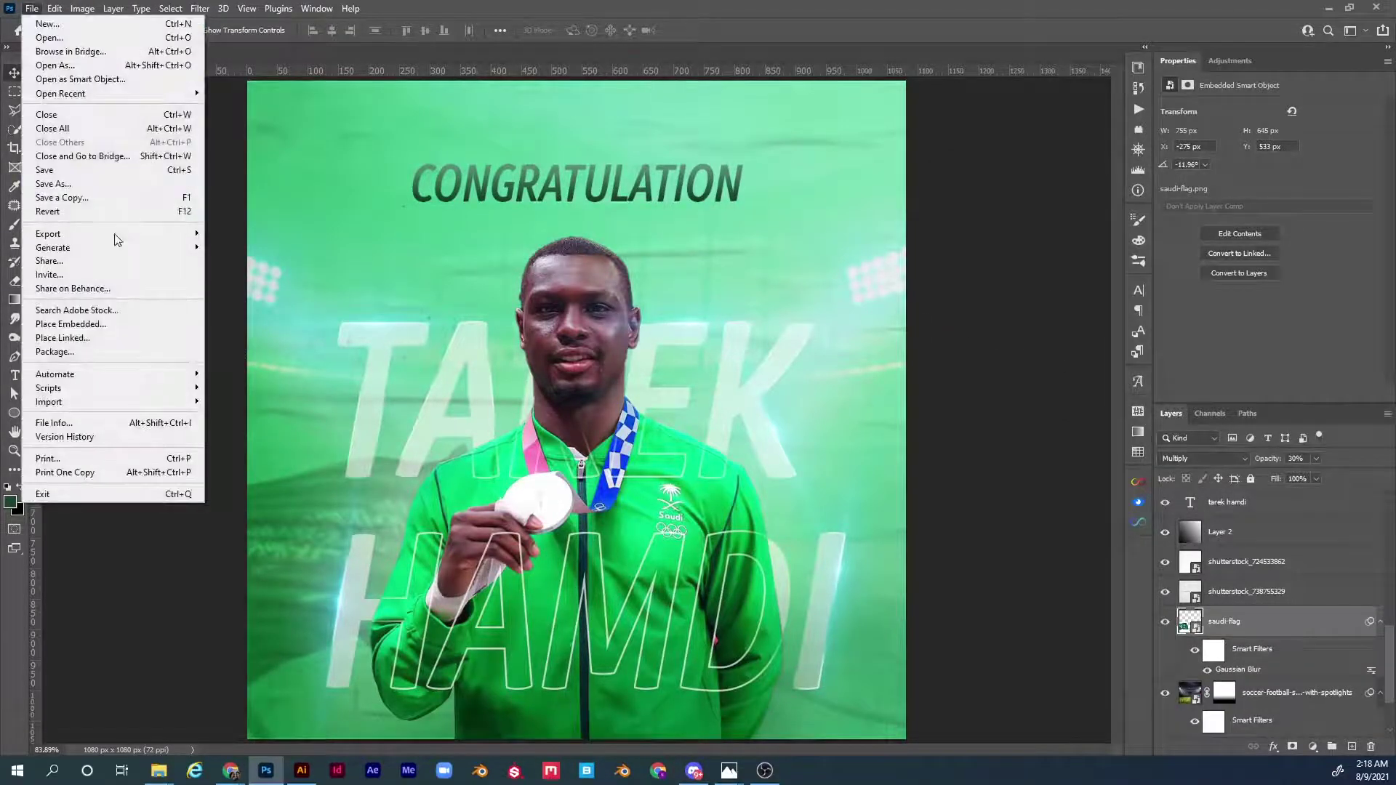
pyautogui.click(94, 325)
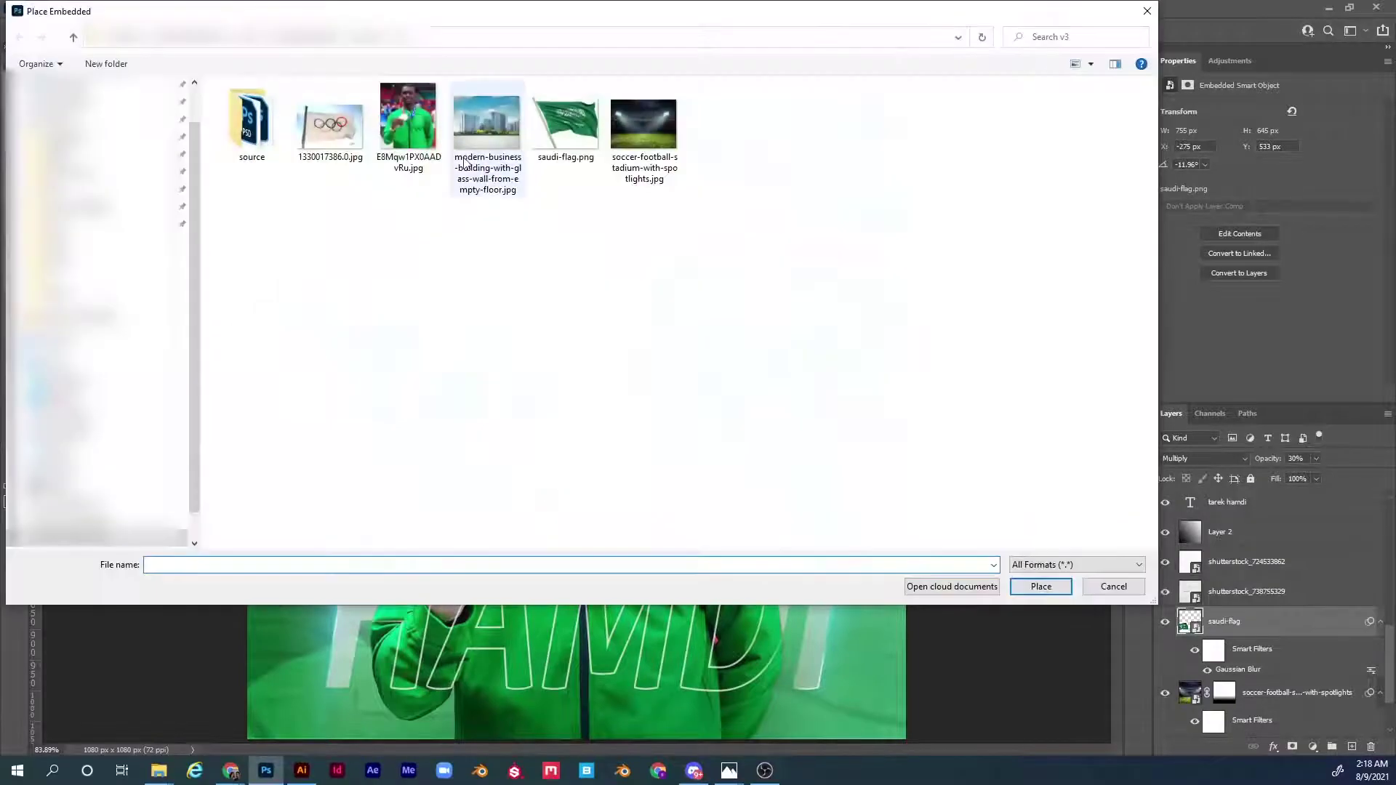
pyautogui.click(344, 139)
pyautogui.doubleClick(344, 138)
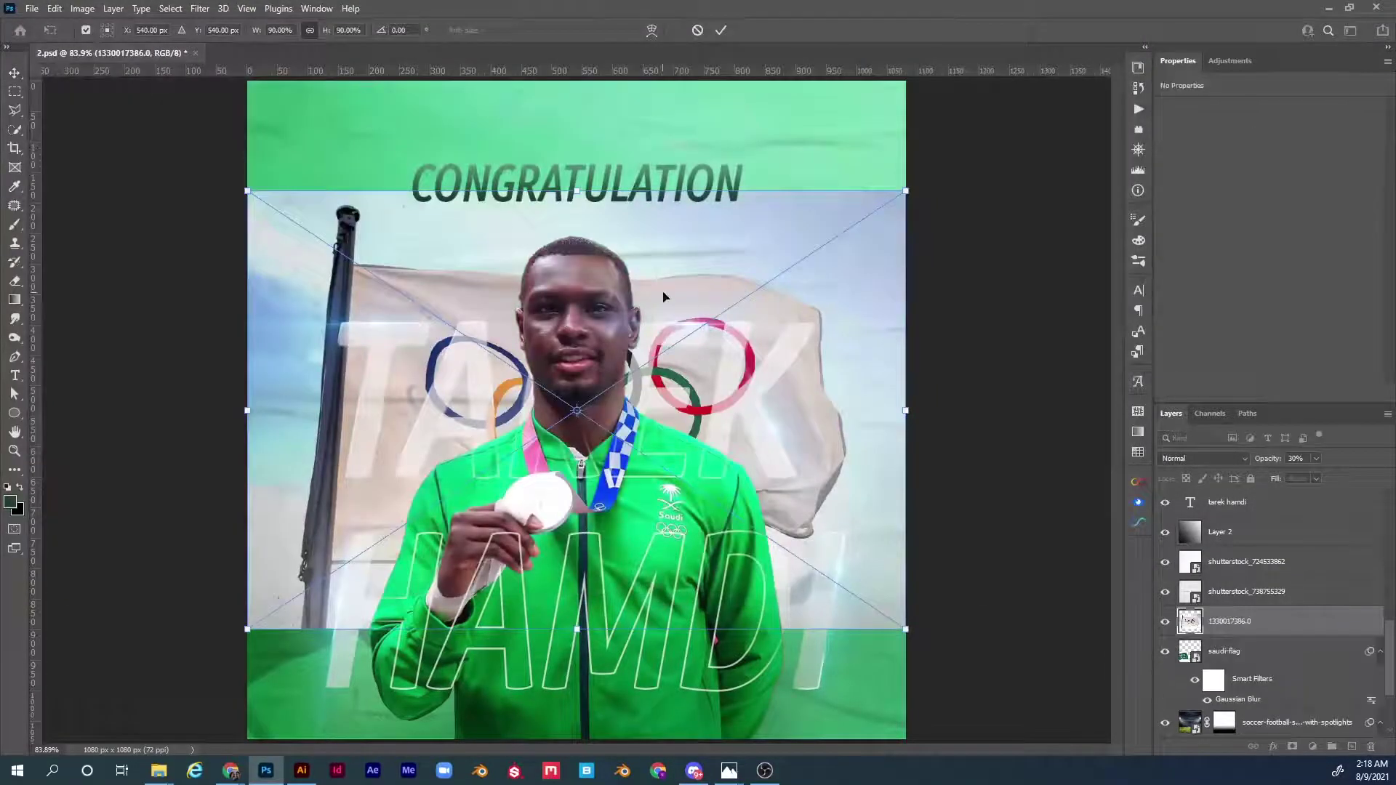
# - Scale the Olympic flag down, rotate it to -17.22°, and position it behind the athlete opposite the Saudi flag, keeping Normal blending
pyautogui.moveTo(1000, 217); pyautogui.dragTo(848, 122)
pyautogui.moveTo(795, 364); pyautogui.dragTo(961, 463)
pyautogui.moveTo(1047, 386); pyautogui.dragTo(950, 425)
pyautogui.moveTo(881, 503); pyautogui.dragTo(920, 549)
pyautogui.moveTo(1021, 471); pyautogui.dragTo(979, 484)
pyautogui.press('Return')
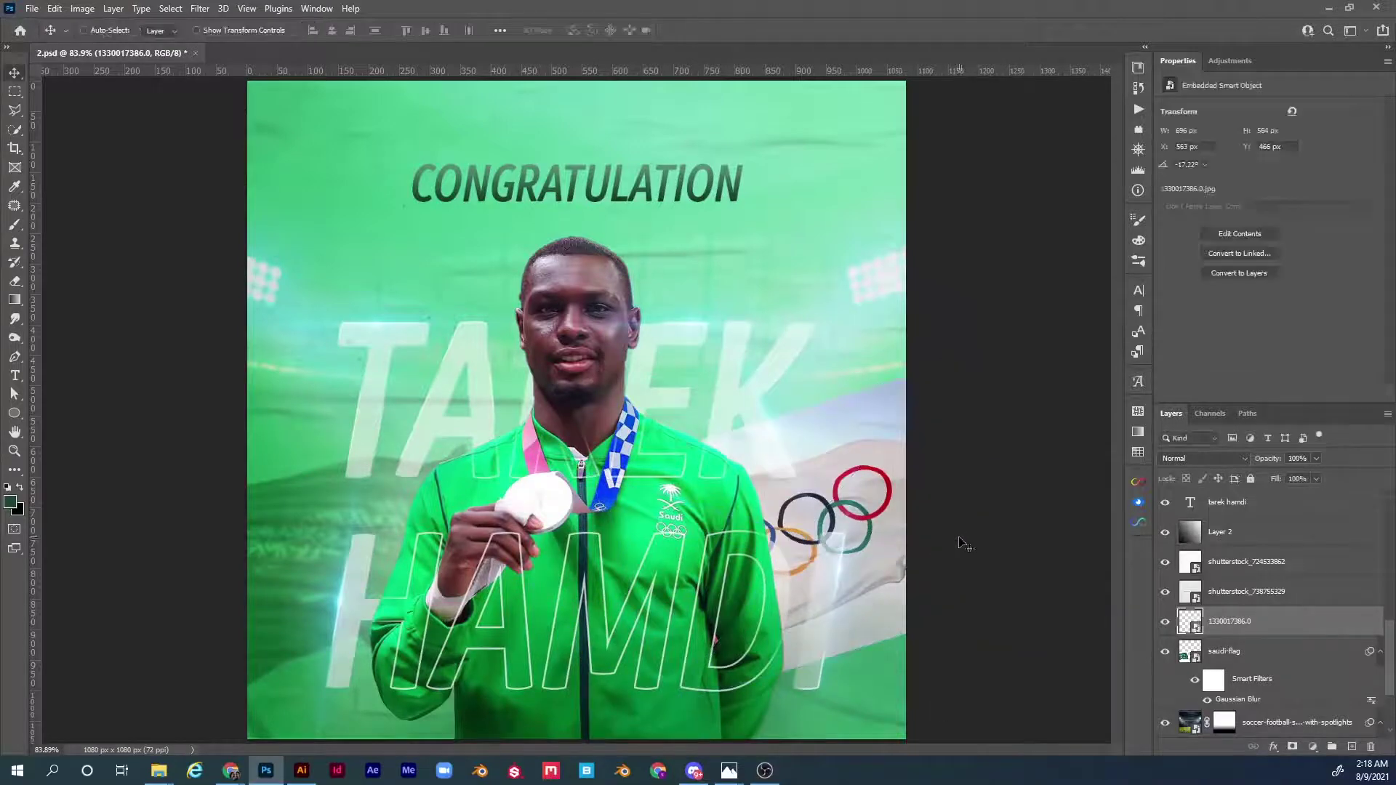
pyautogui.click(1204, 459)
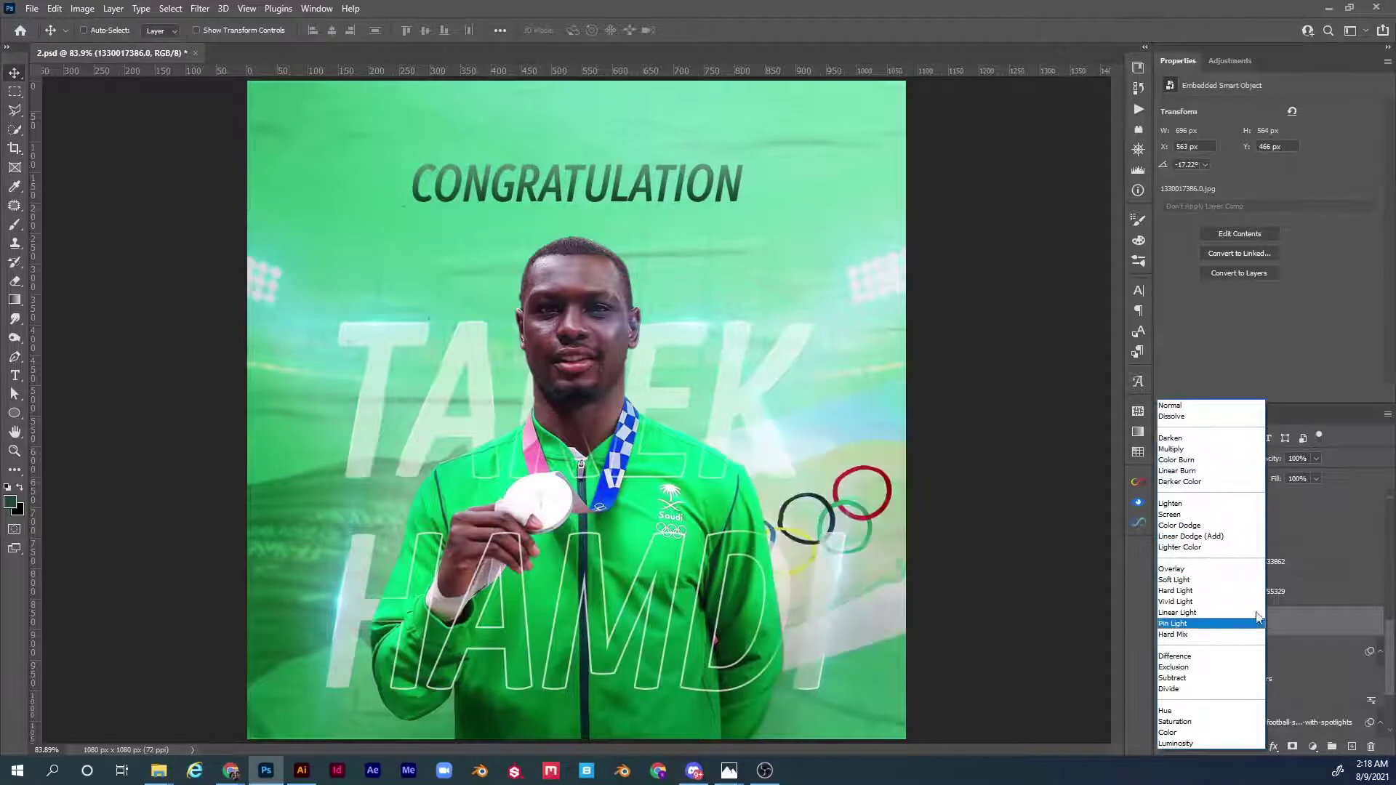
pyautogui.click(1293, 614)
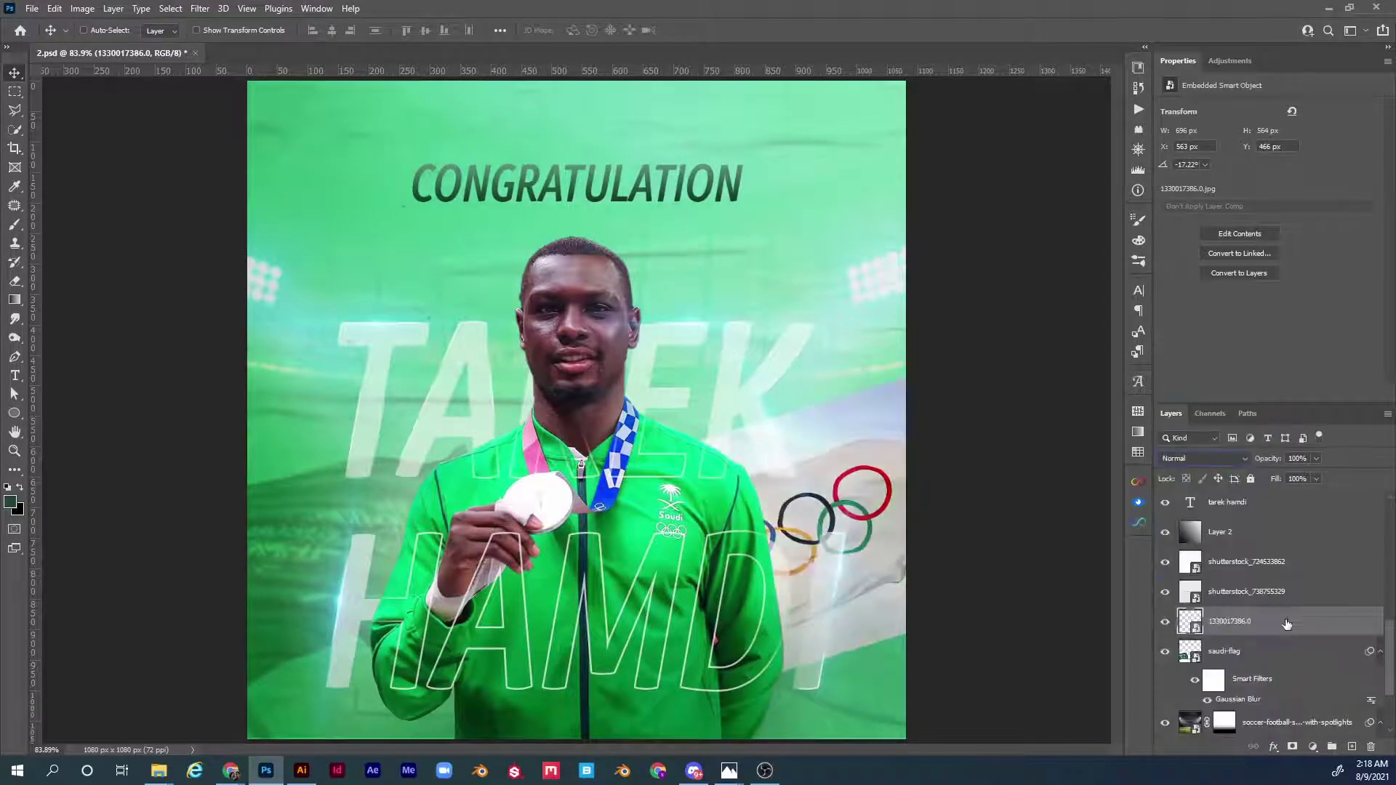
# - Open the Olympic flag smart object's contents, unlock its background layer, and remove the image background
pyautogui.doubleClick(1193, 622)
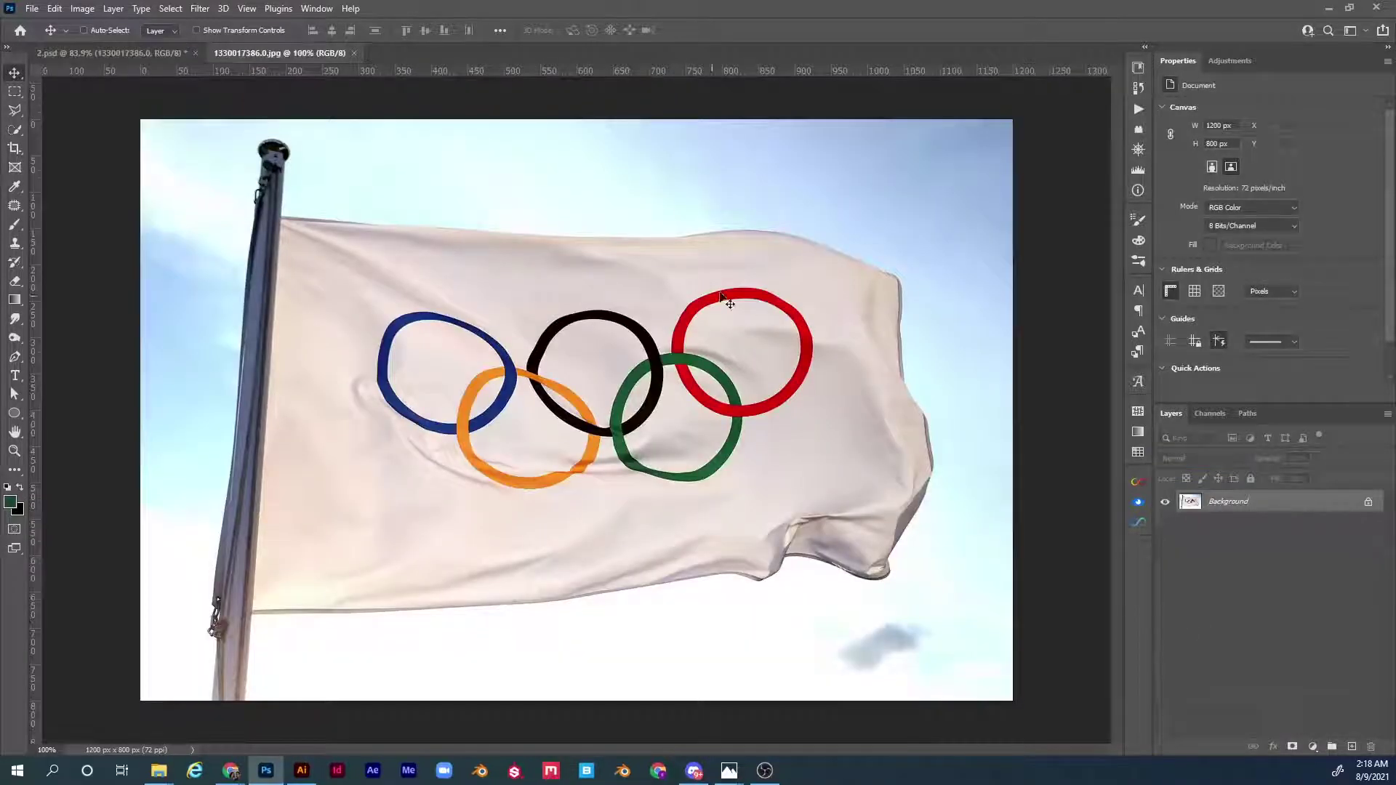
pyautogui.click(1366, 504)
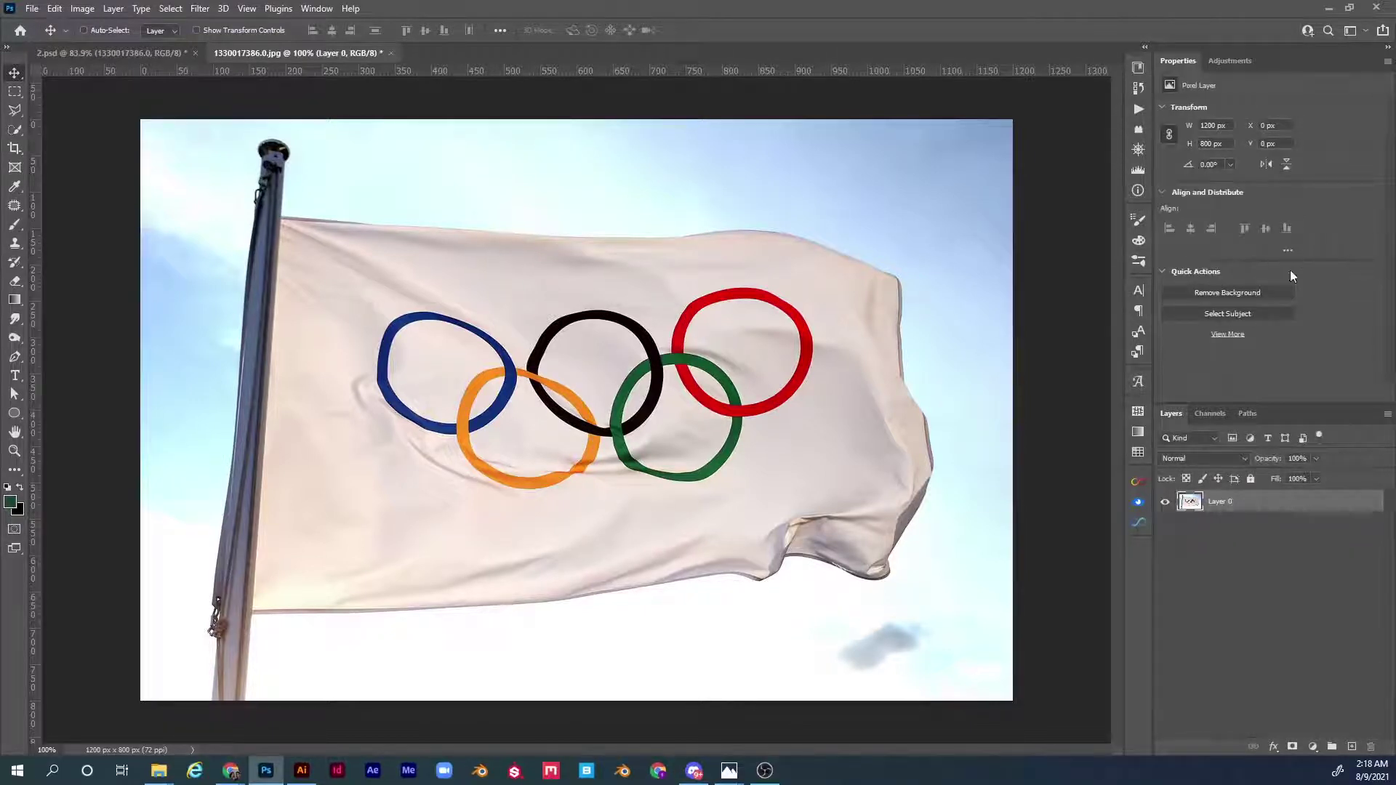
pyautogui.click(1251, 292)
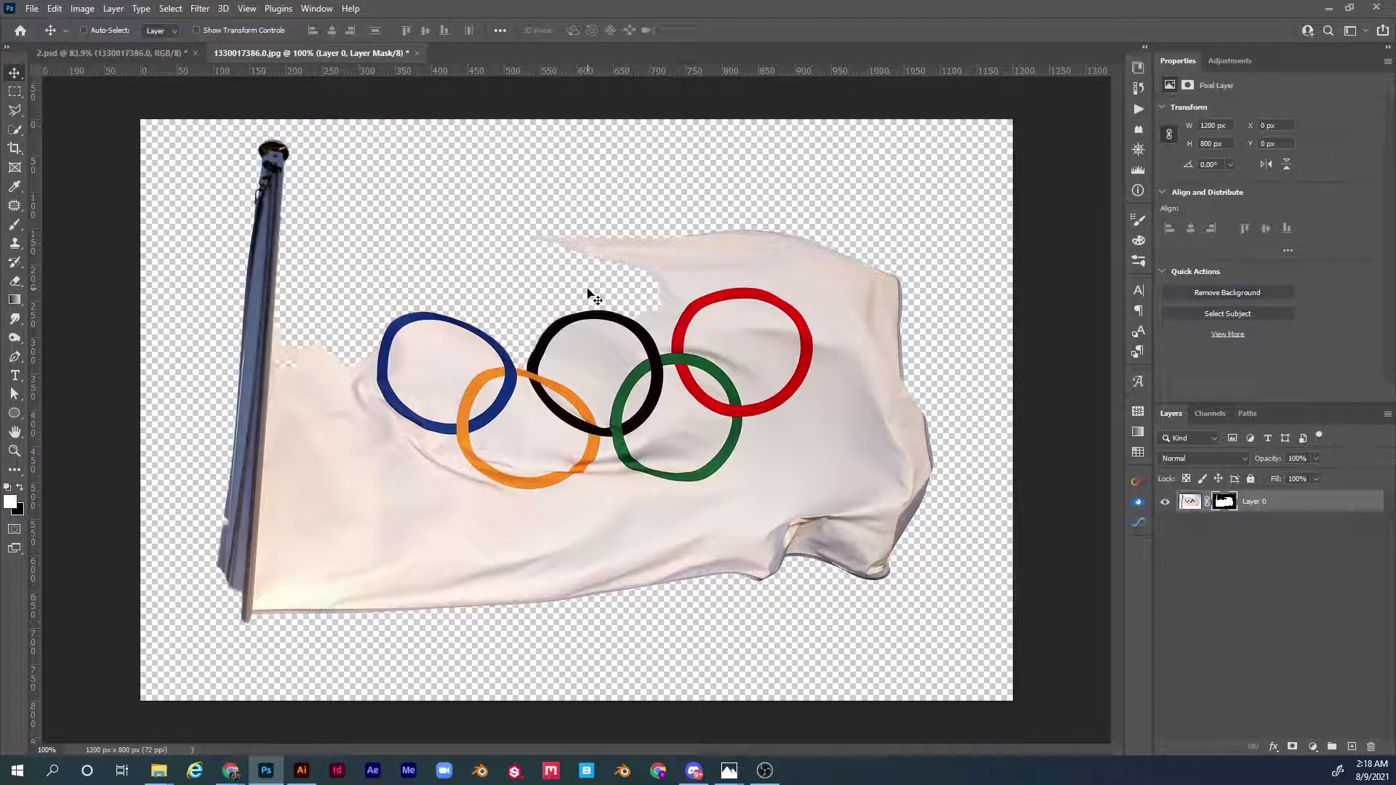
# - Invert the layer mask and use a closed Pen path to select the upper flag fabric that the background removal cut away
pyautogui.hotkey('ctrl', 'i')
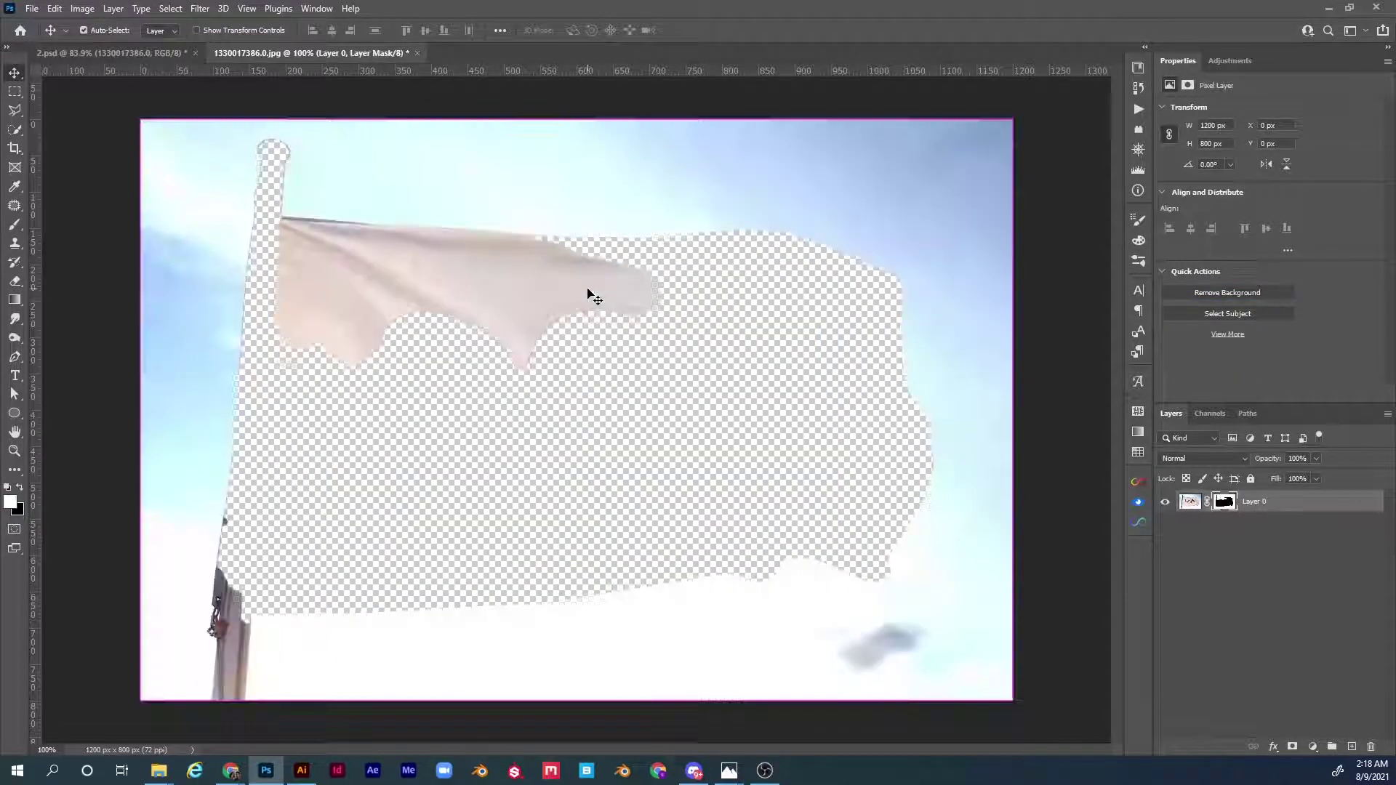
pyautogui.press('z')
pyautogui.moveTo(564, 305); pyautogui.dragTo(960, 168)
pyautogui.press('p')
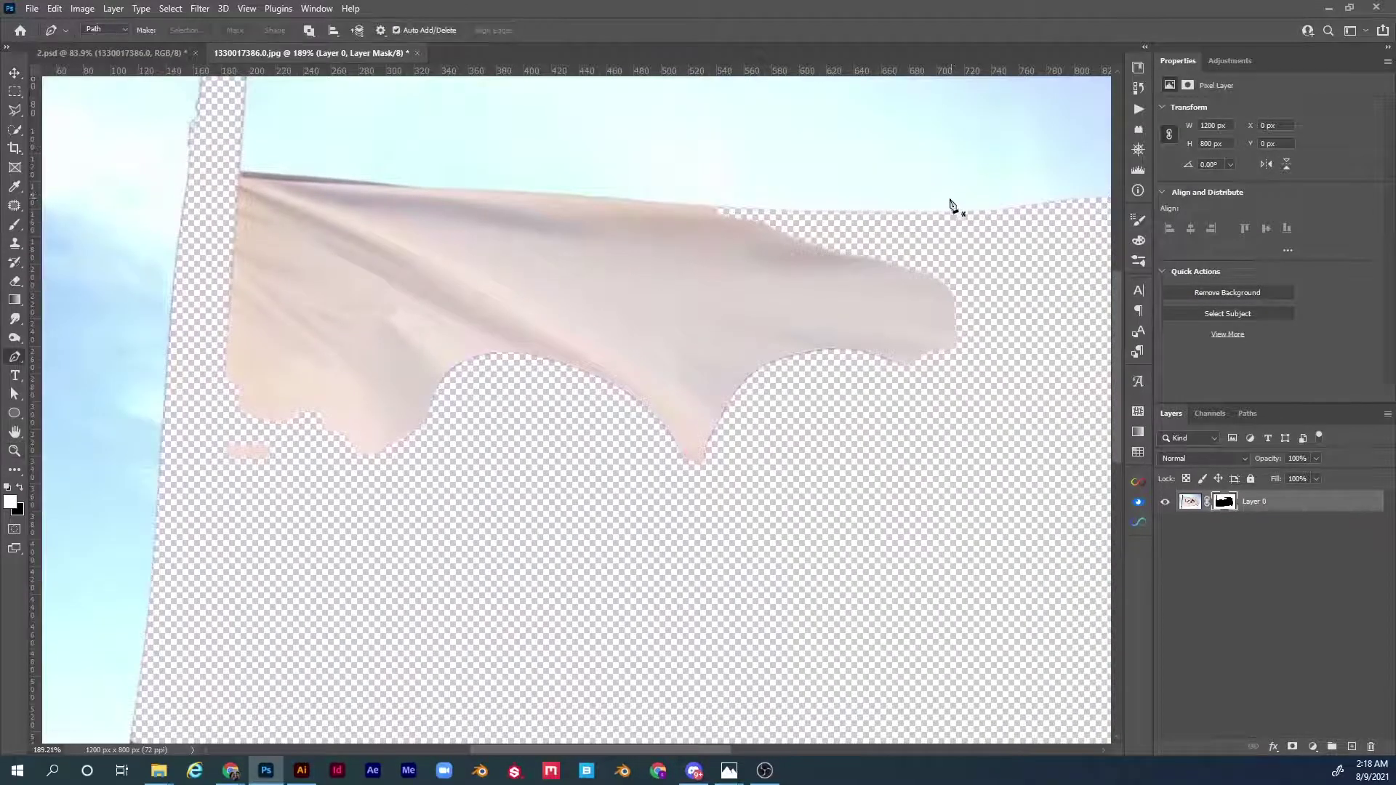
pyautogui.click(778, 210)
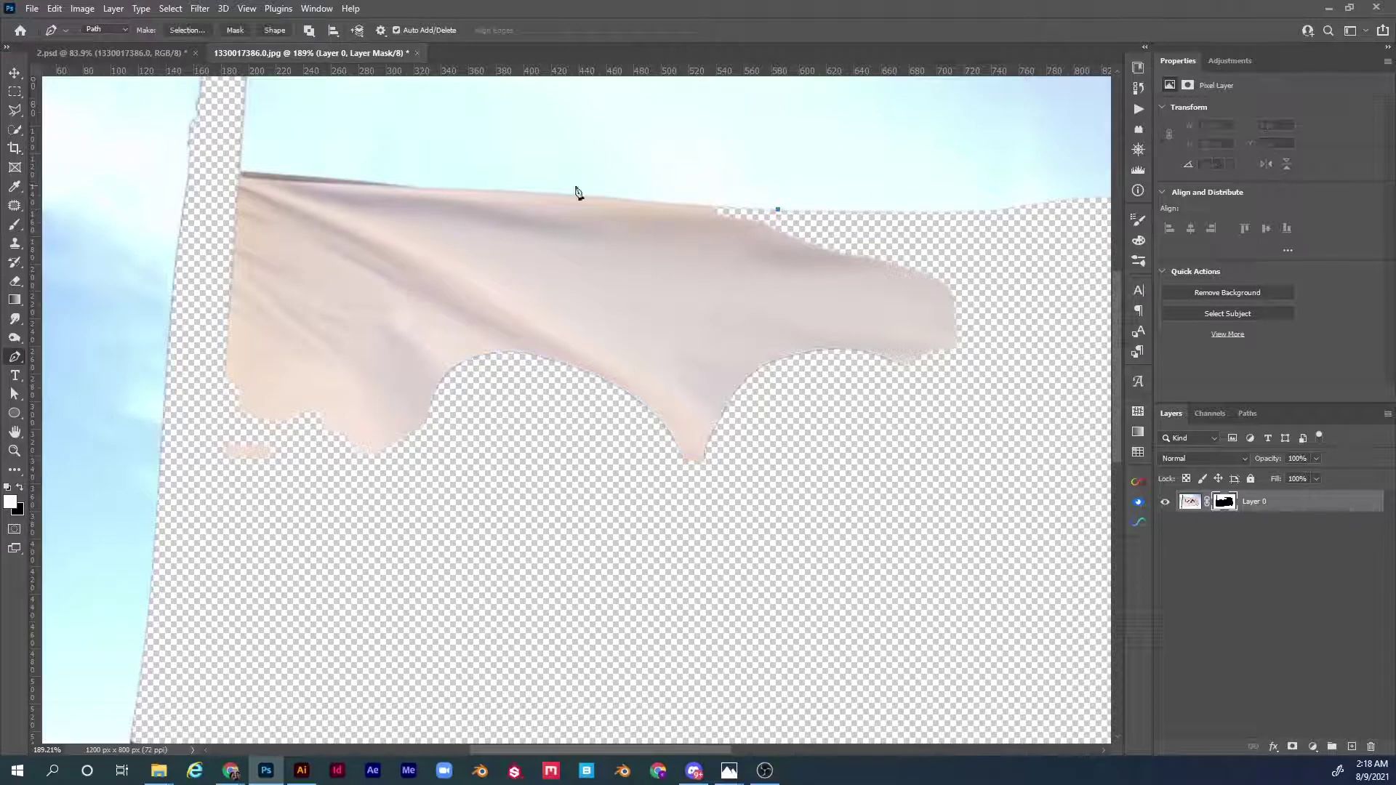
pyautogui.moveTo(253, 172); pyautogui.dragTo(222, 174)
pyautogui.click(226, 168)
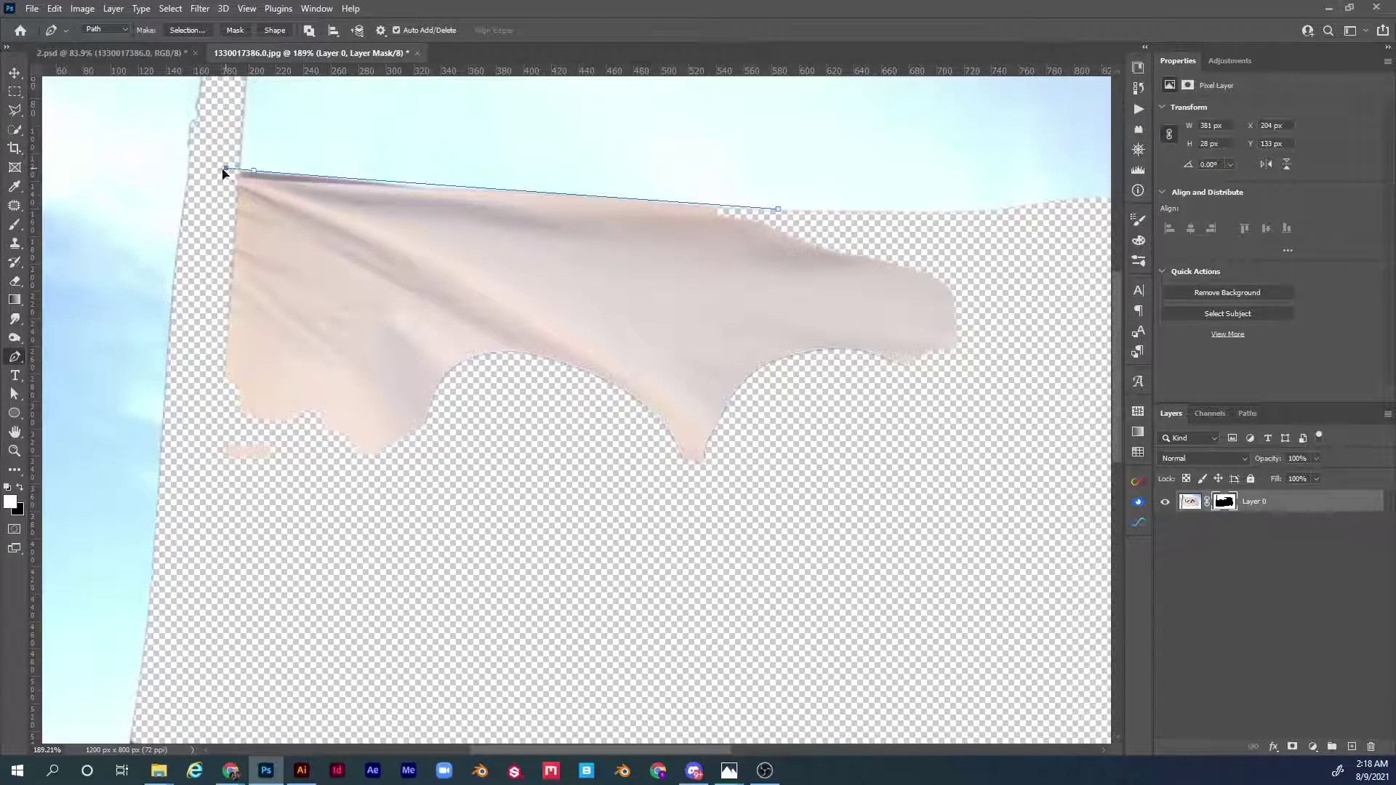
pyautogui.moveTo(203, 266); pyautogui.dragTo(191, 328)
pyautogui.moveTo(176, 375); pyautogui.dragTo(173, 387)
pyautogui.click(181, 461)
pyautogui.moveTo(189, 484); pyautogui.dragTo(191, 494)
pyautogui.moveTo(446, 541); pyautogui.dragTo(491, 553)
pyautogui.moveTo(633, 565); pyautogui.dragTo(680, 565)
pyautogui.moveTo(771, 552); pyautogui.dragTo(803, 547)
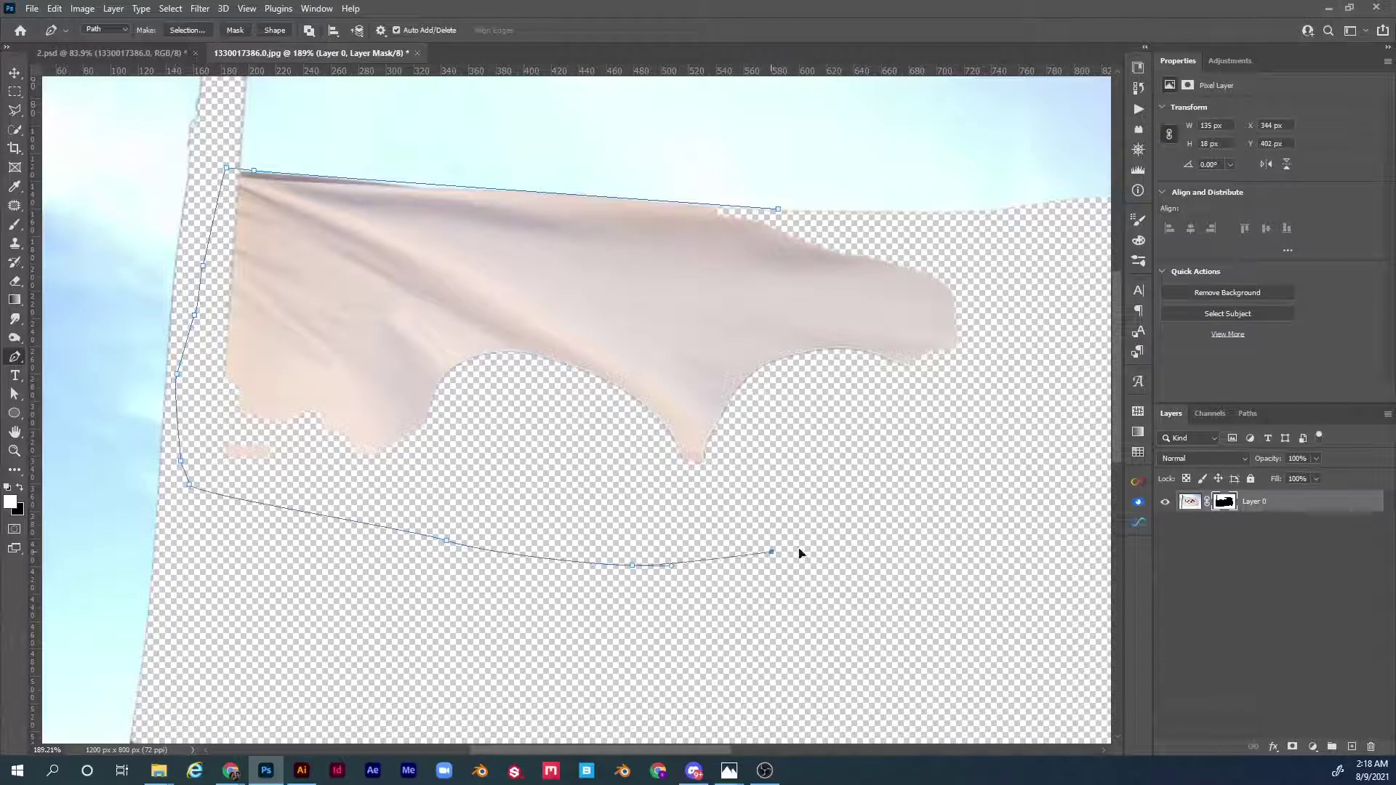
pyautogui.moveTo(946, 504); pyautogui.dragTo(977, 485)
pyautogui.moveTo(1035, 369); pyautogui.dragTo(1037, 354)
pyautogui.moveTo(1034, 320); pyautogui.dragTo(1029, 305)
pyautogui.moveTo(1020, 285); pyautogui.dragTo(1008, 277)
pyautogui.moveTo(897, 238); pyautogui.dragTo(891, 236)
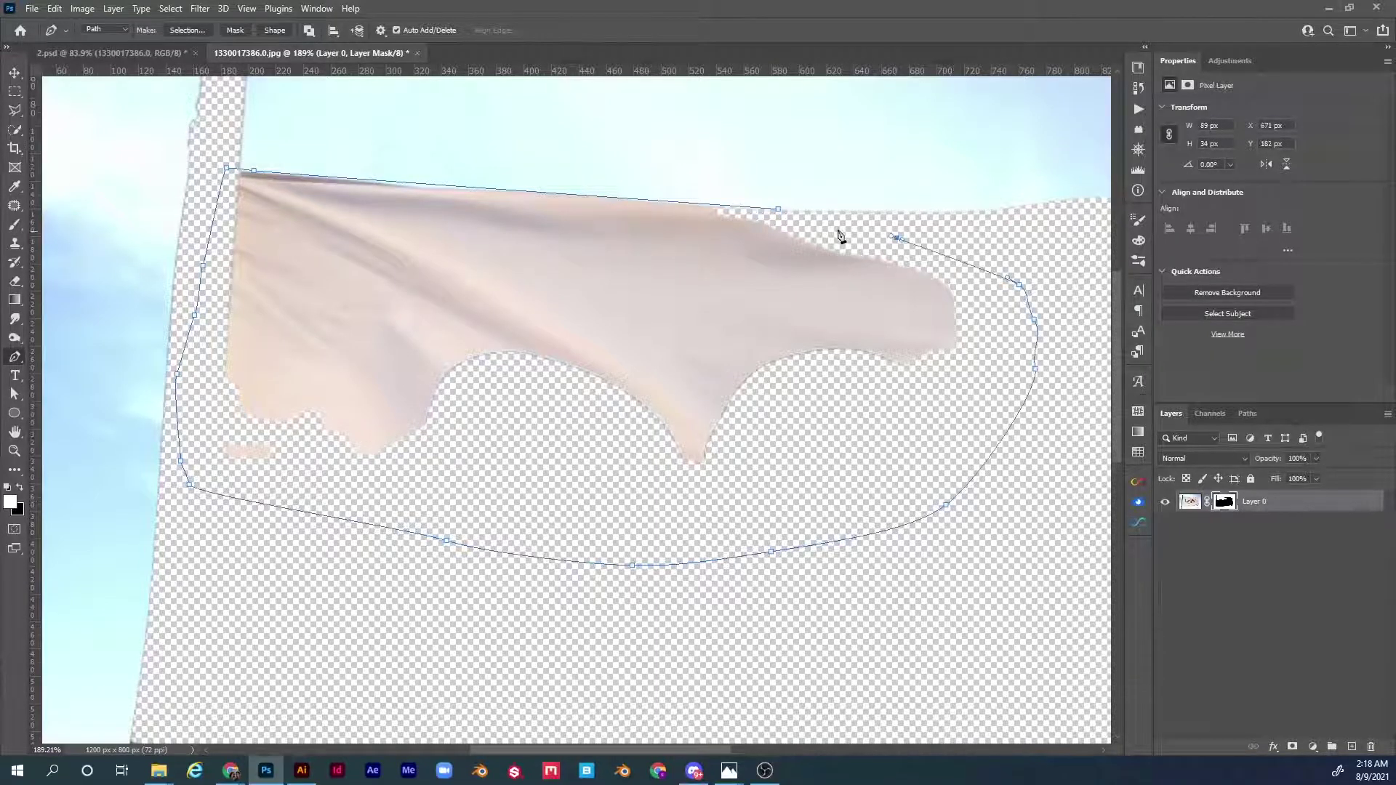
pyautogui.click(778, 210)
pyautogui.hotkey('ctrl', 'Return')
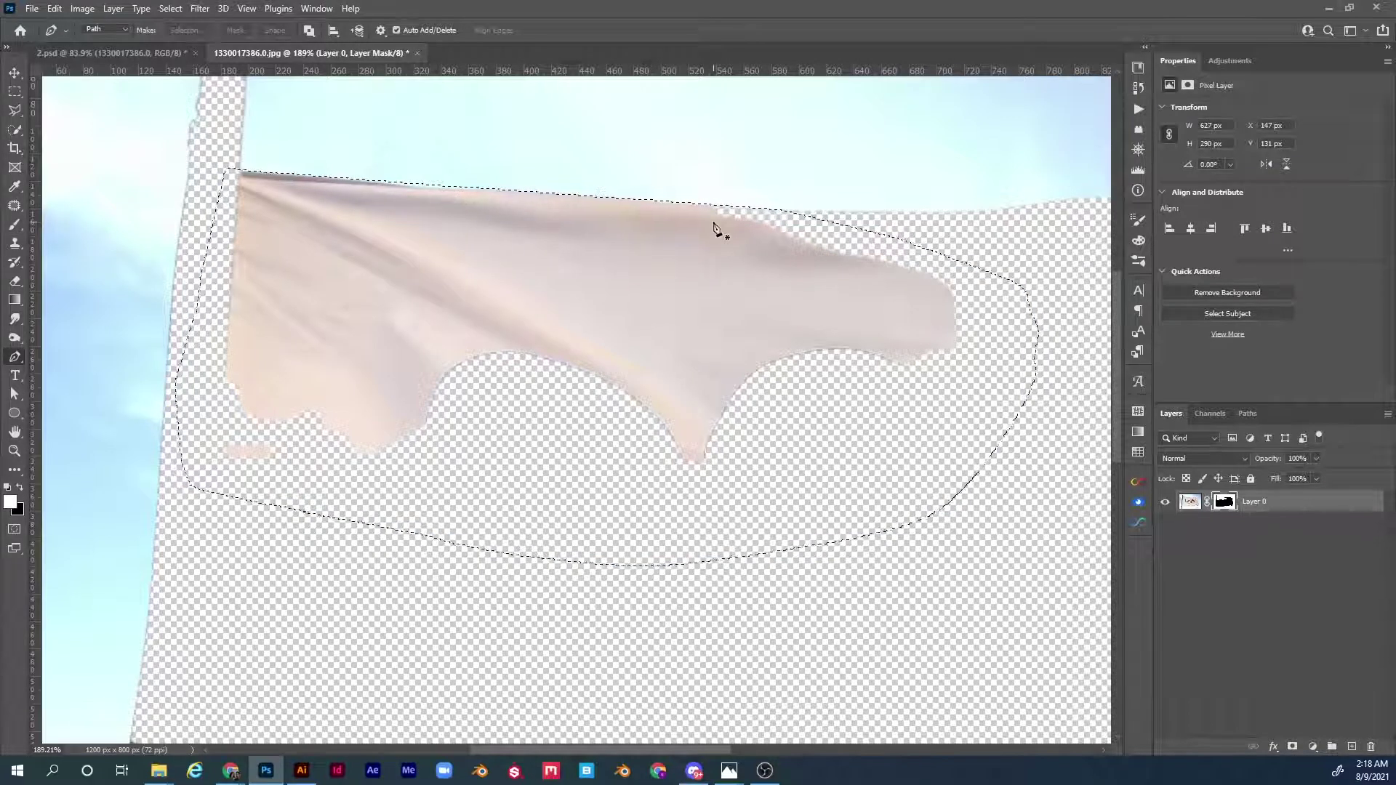
# - Fill the selected mask area with black, deselect, and invert the mask back to restore the missing flag fabric
pyautogui.press('Delete')
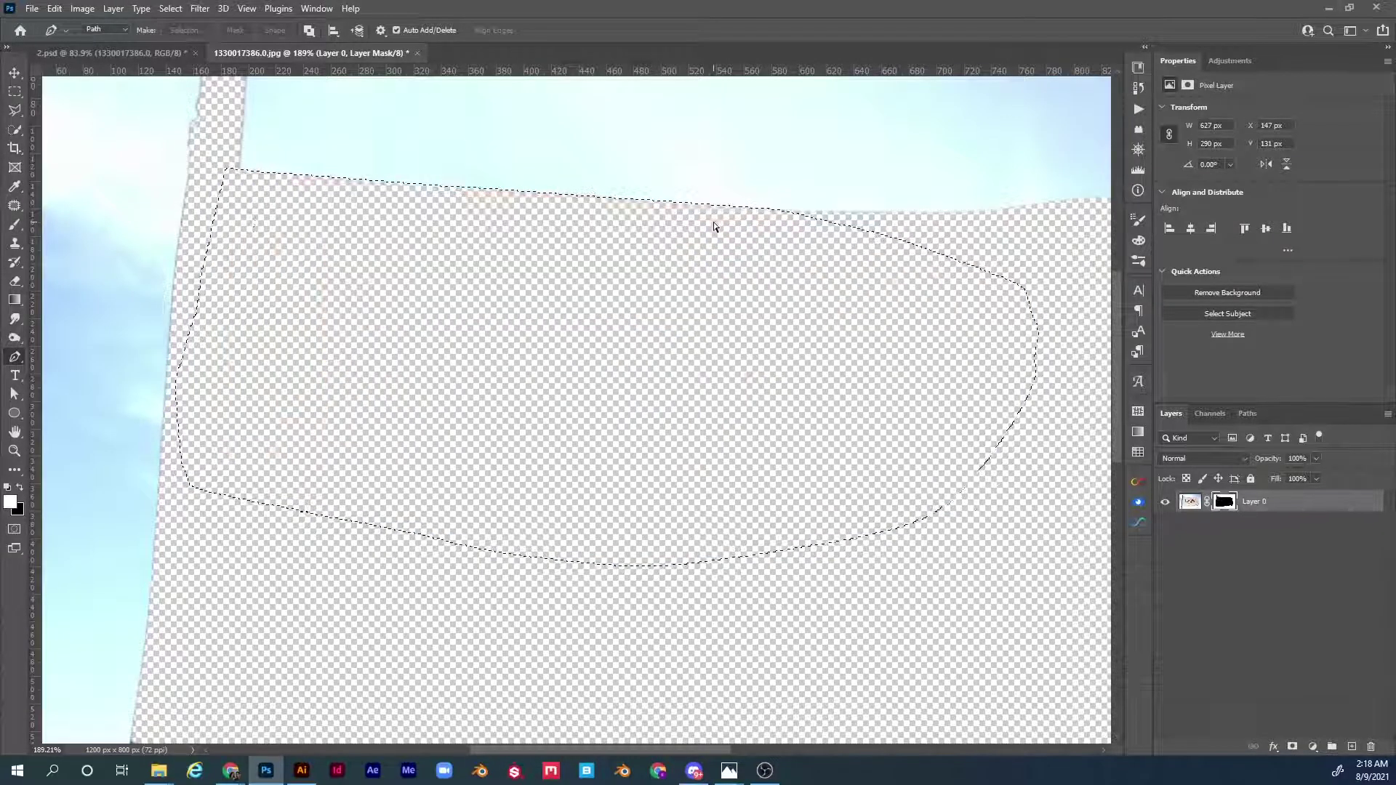
pyautogui.hotkey('ctrl', 'd')
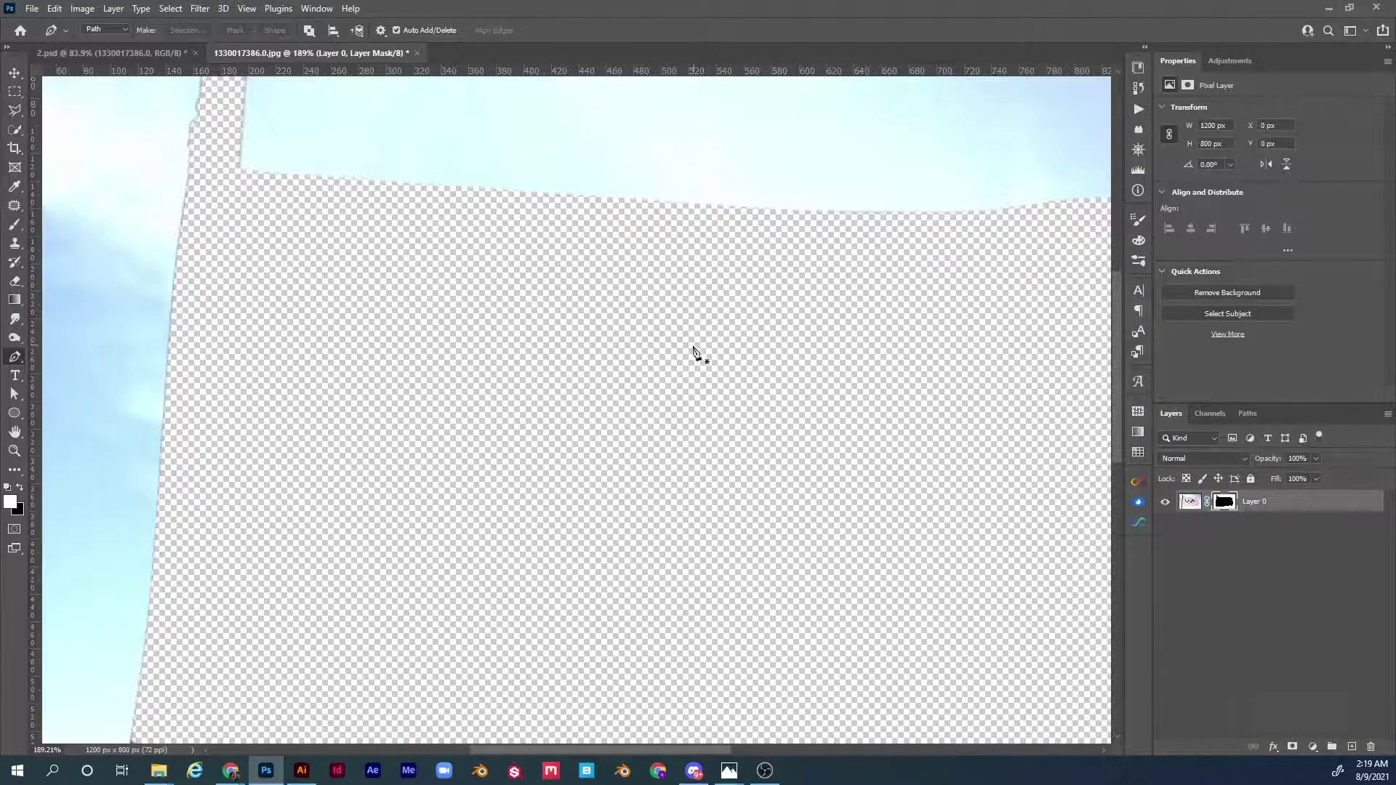
pyautogui.moveTo(698, 352); pyautogui.dragTo(596, 262)
pyautogui.moveTo(530, 308); pyautogui.dragTo(427, 420)
pyautogui.scroll(-3, 427, 420)
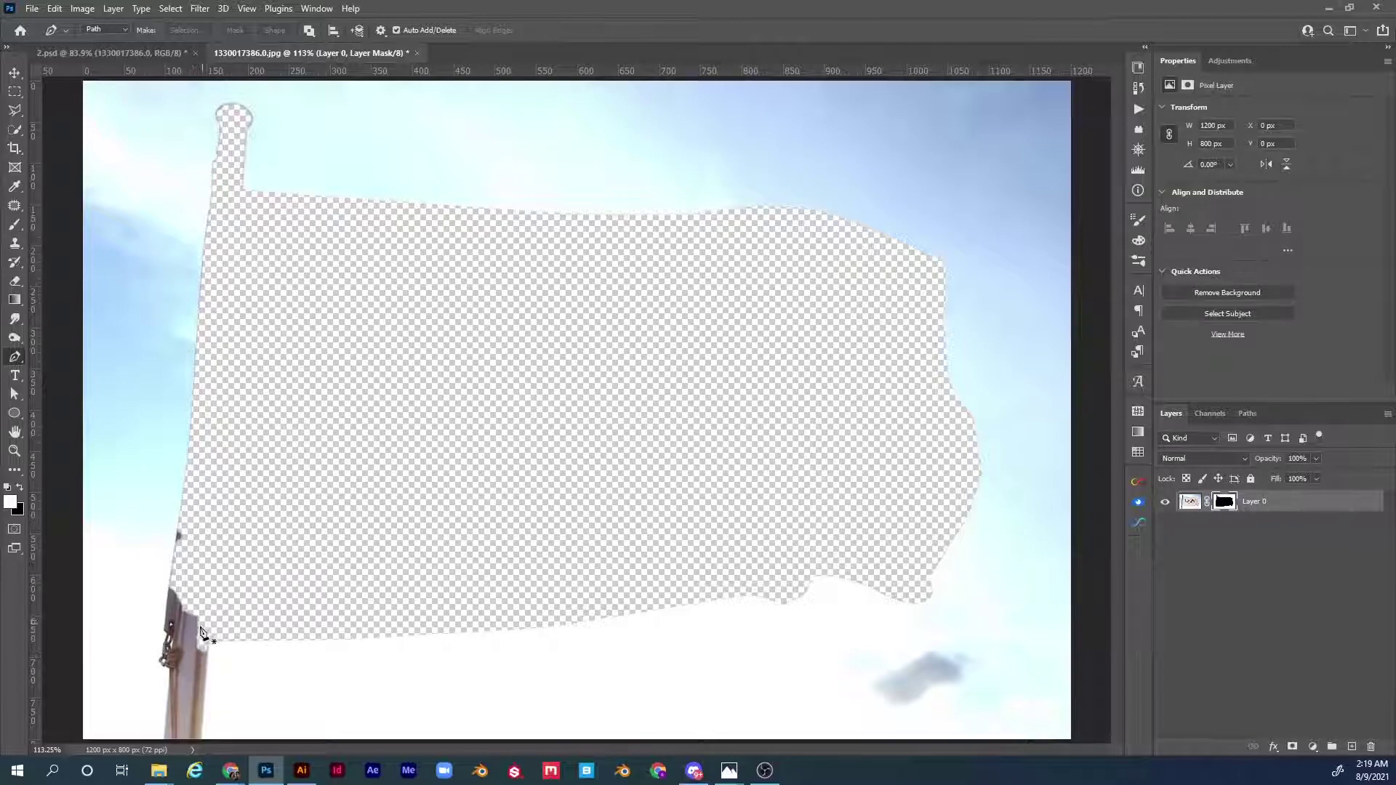
pyautogui.hotkey('ctrl', 'i')
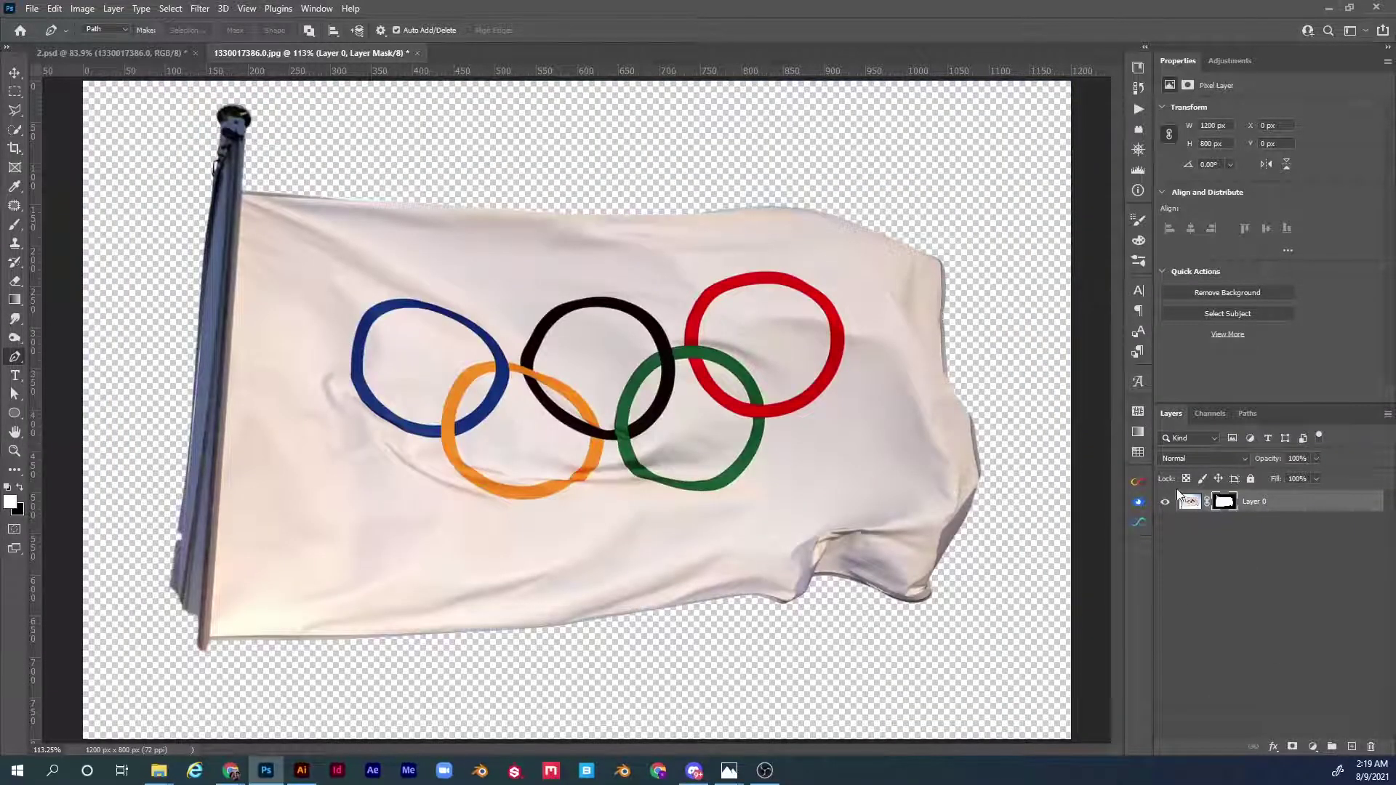
# - Convert the masked Olympic flag layer to a smart object
pyautogui.rightClick(1297, 504)
pyautogui.click(1196, 347)
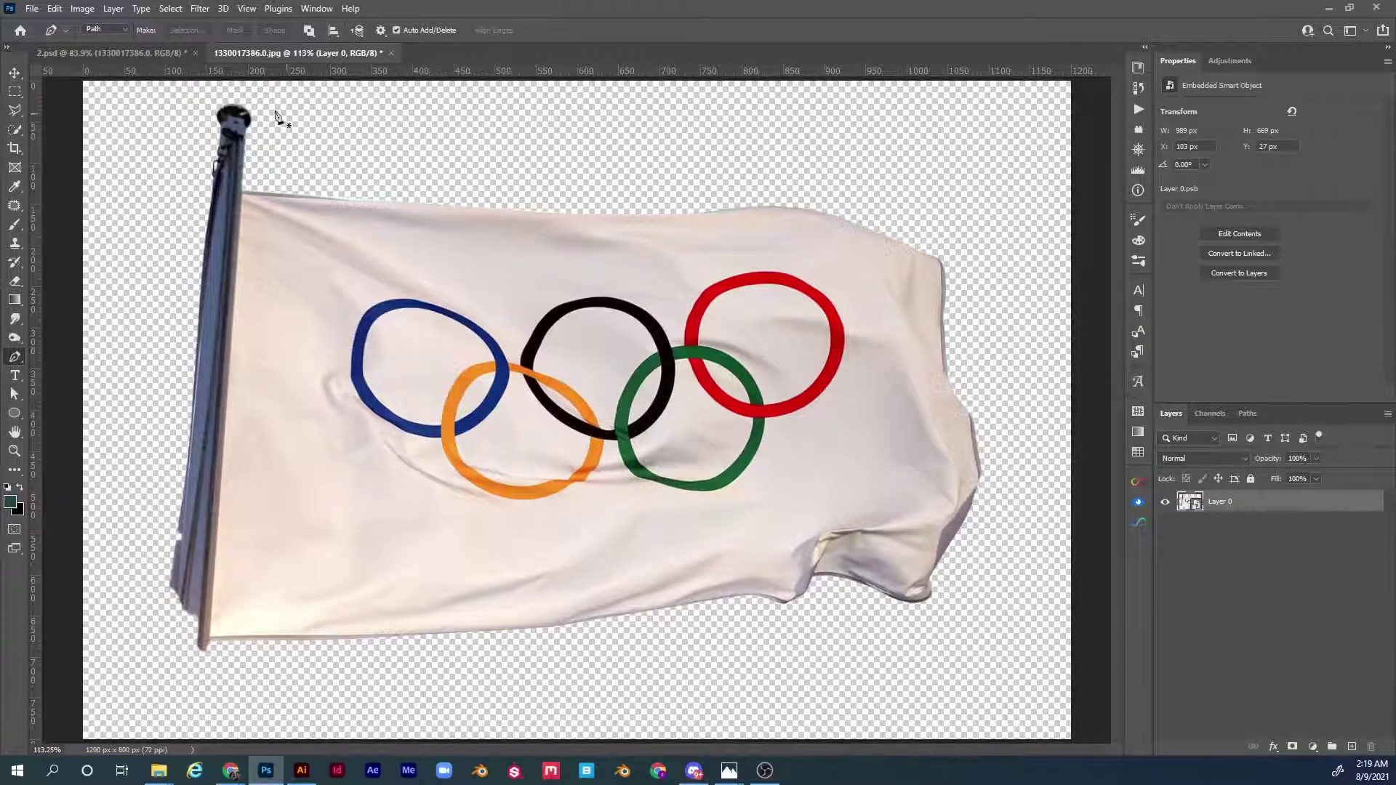
# - Delete the old Olympic flag layer 1330017386.0 from the 2.psd poster and paste the cut-out flag smart object in its place
pyautogui.click(106, 53)
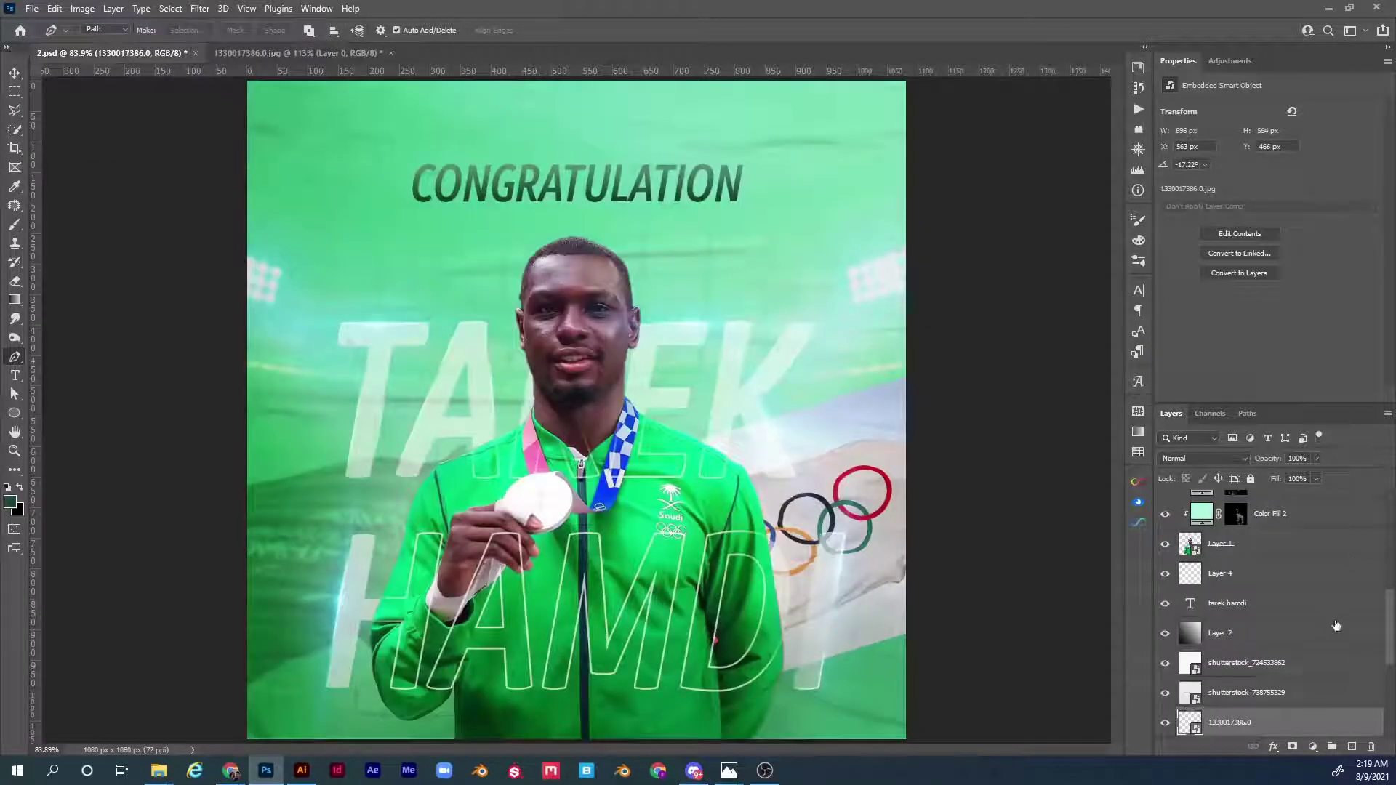
pyautogui.scroll(-3, 1391, 627)
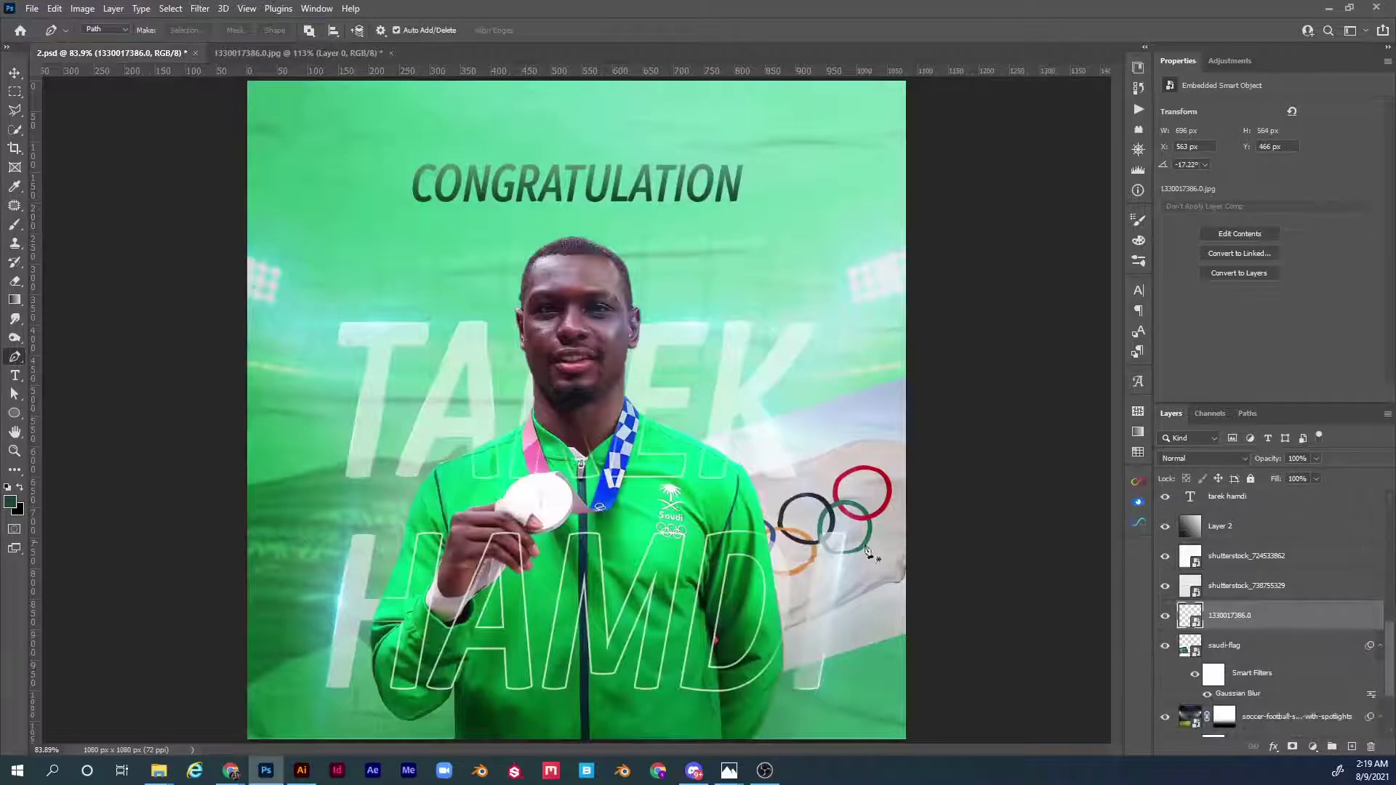
pyautogui.press('Delete')
pyautogui.hotkey('ctrl', 'v')
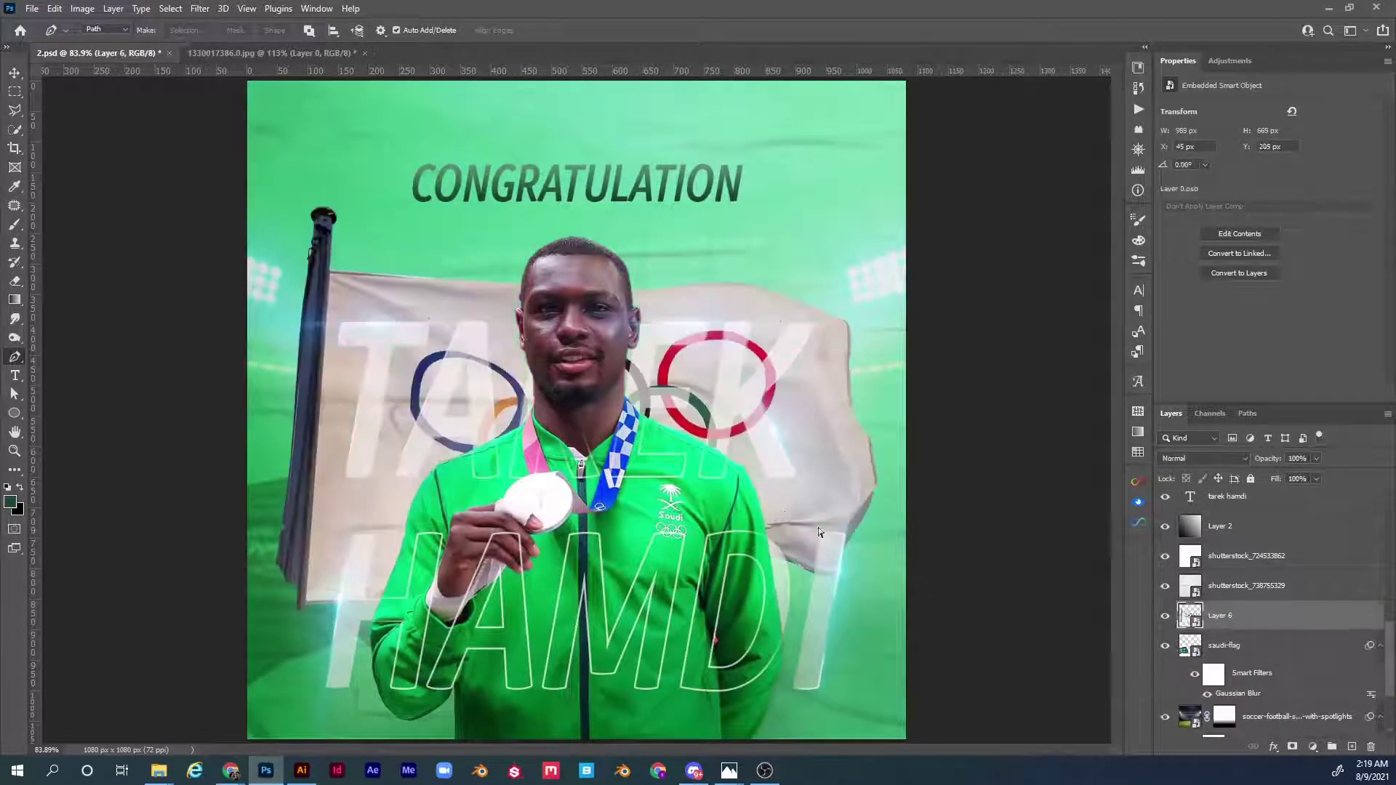
# - Transform the pasted Olympic flag: scale it to about 52%, rotate it about -10.6°, and position it beside the athlete's arm at the poster's right edge
pyautogui.hotkey('ctrl', 't')
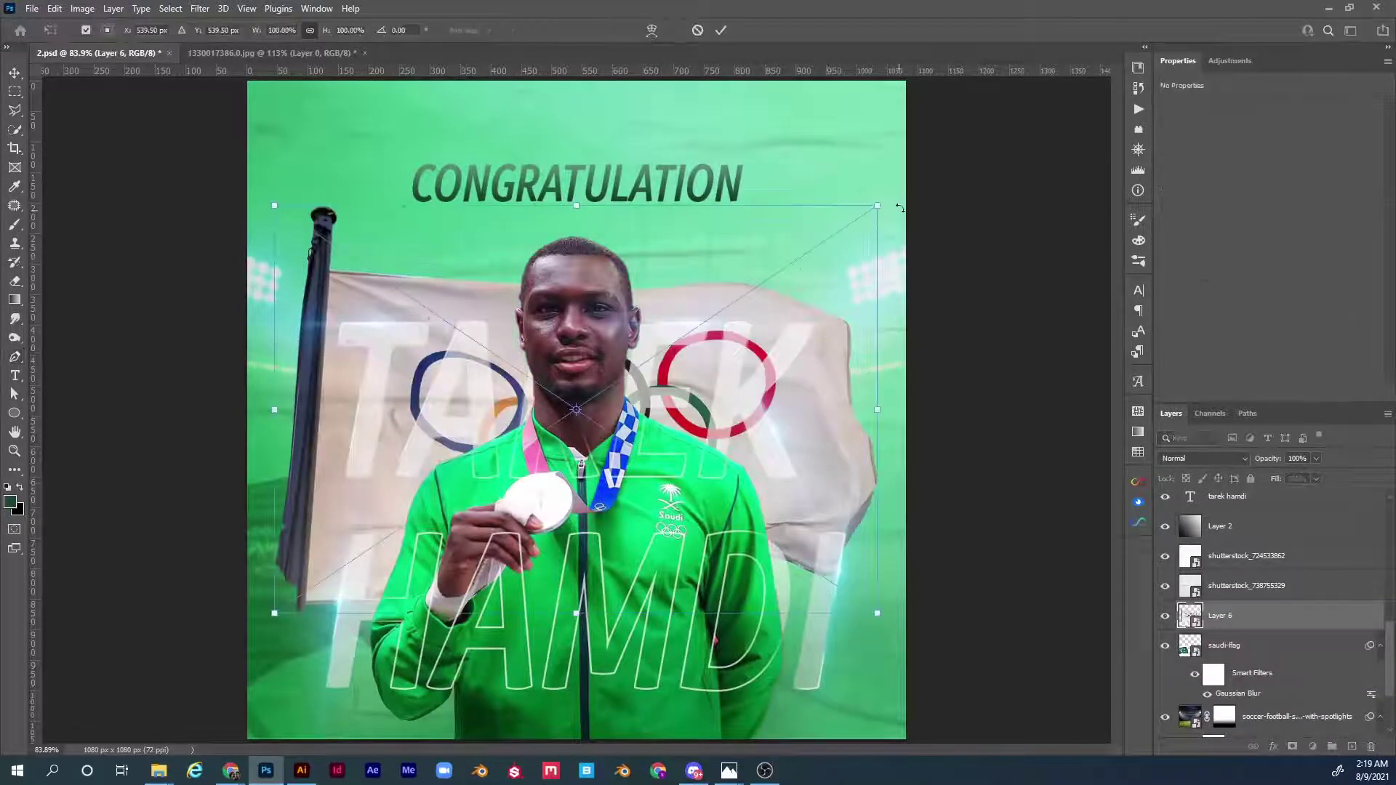
pyautogui.moveTo(899, 209); pyautogui.dragTo(828, 124)
pyautogui.moveTo(730, 360); pyautogui.dragTo(794, 397)
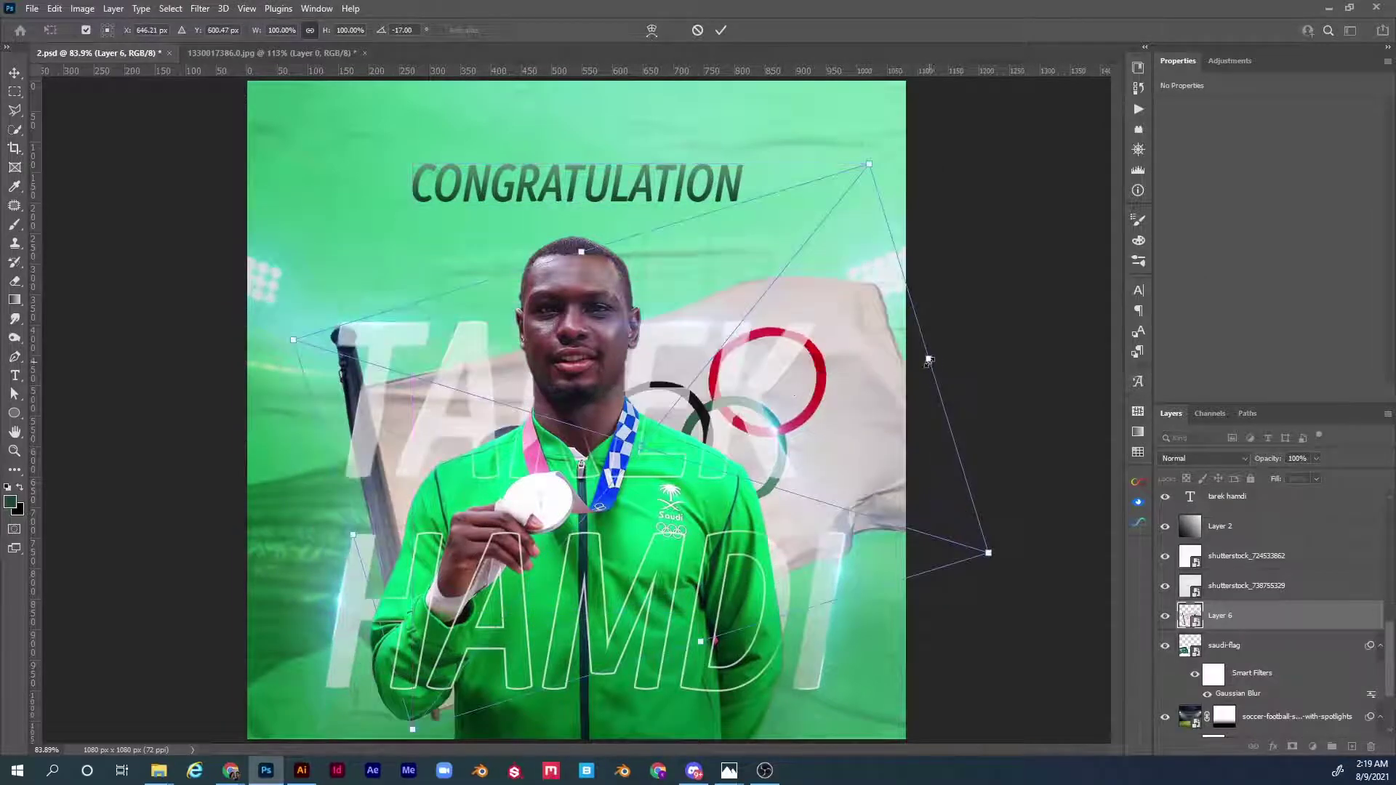
pyautogui.moveTo(929, 361); pyautogui.dragTo(818, 407)
pyautogui.moveTo(778, 452); pyautogui.dragTo(911, 538)
pyautogui.moveTo(946, 479); pyautogui.dragTo(925, 484)
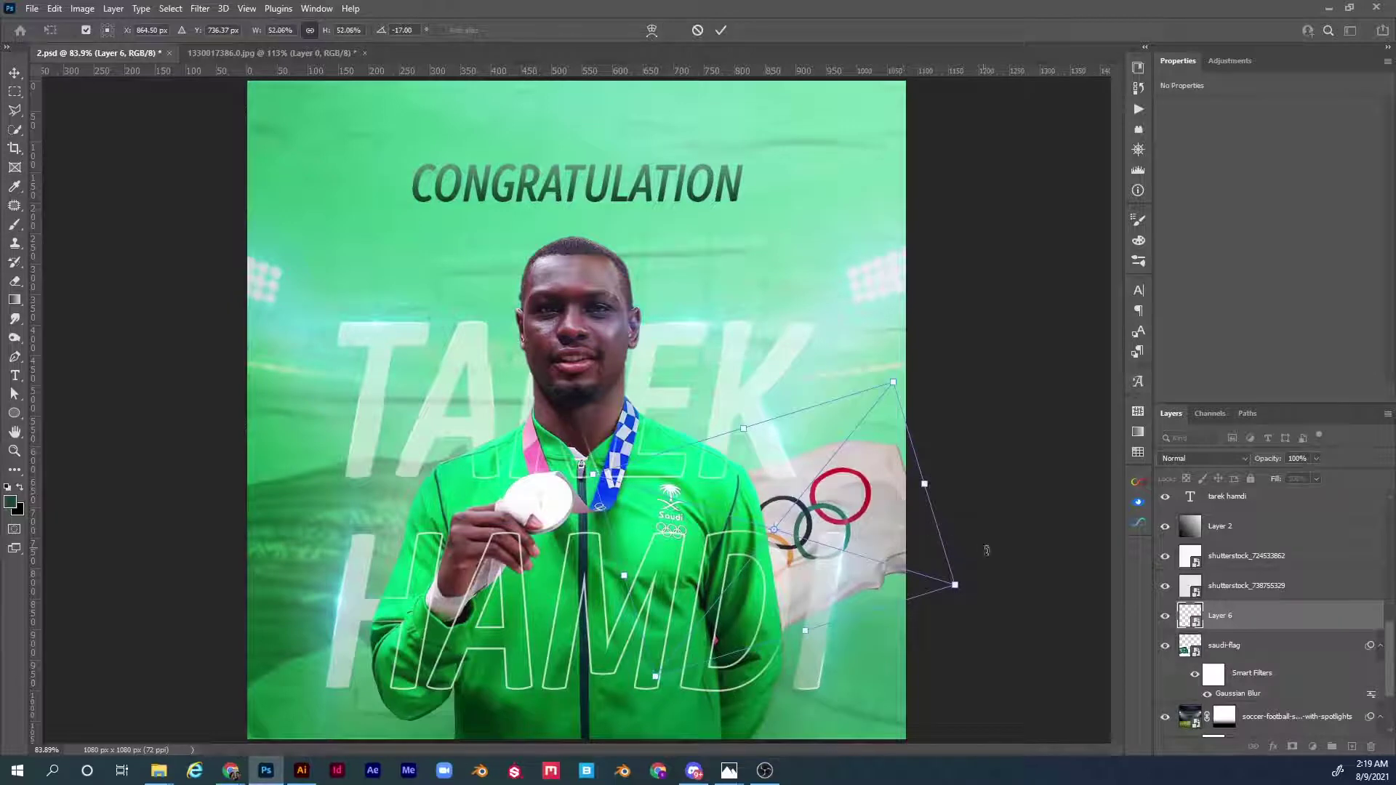
pyautogui.moveTo(1001, 576); pyautogui.dragTo(988, 595)
pyautogui.moveTo(906, 550)
pyautogui.mouseDown()
pyautogui.moveTo(927, 544)
pyautogui.moveTo(909, 551)
pyautogui.mouseUp()
pyautogui.press('Return')
pyautogui.press('p')
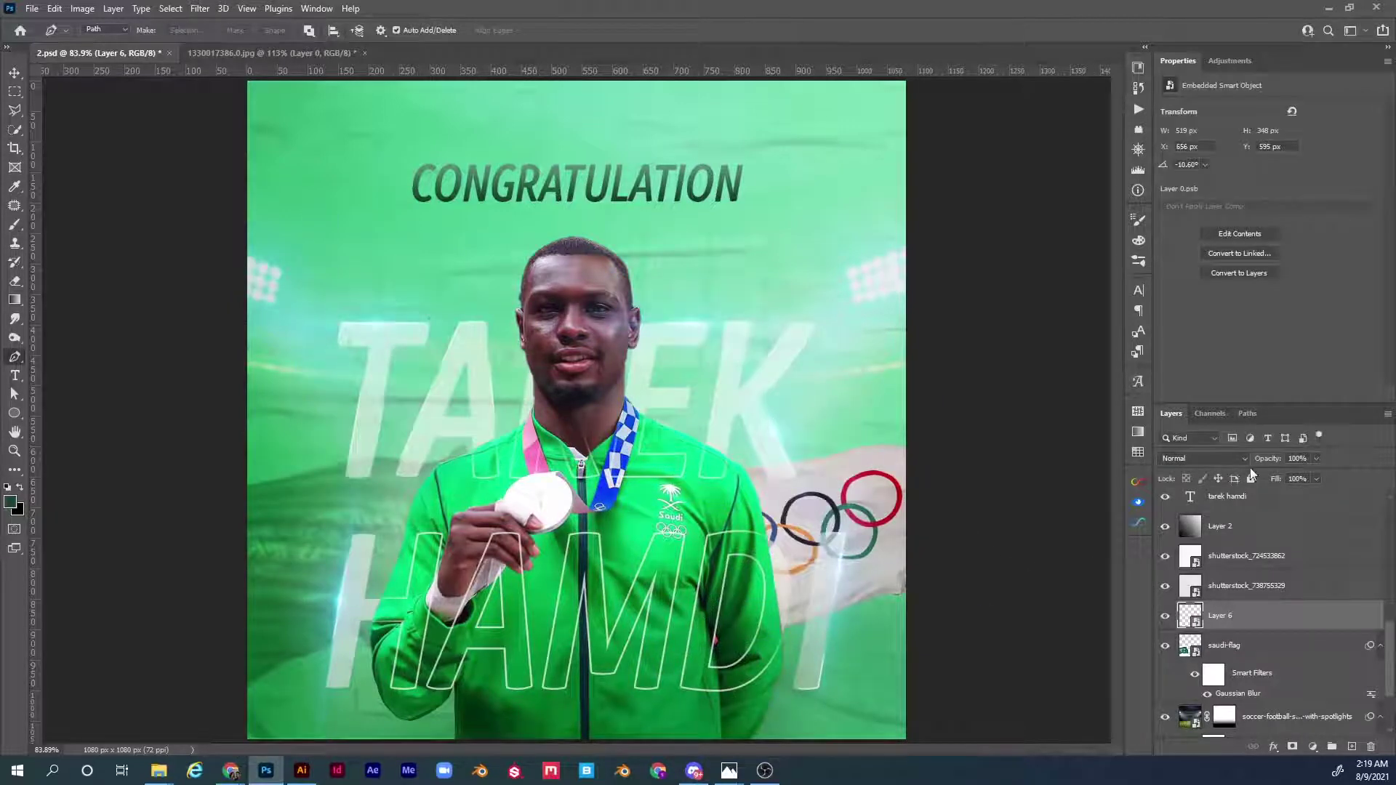
# - Lower the Olympic flag layer's opacity to 52% and apply a Gaussian Blur smart filter to it
pyautogui.moveTo(1279, 460); pyautogui.dragTo(1264, 463)
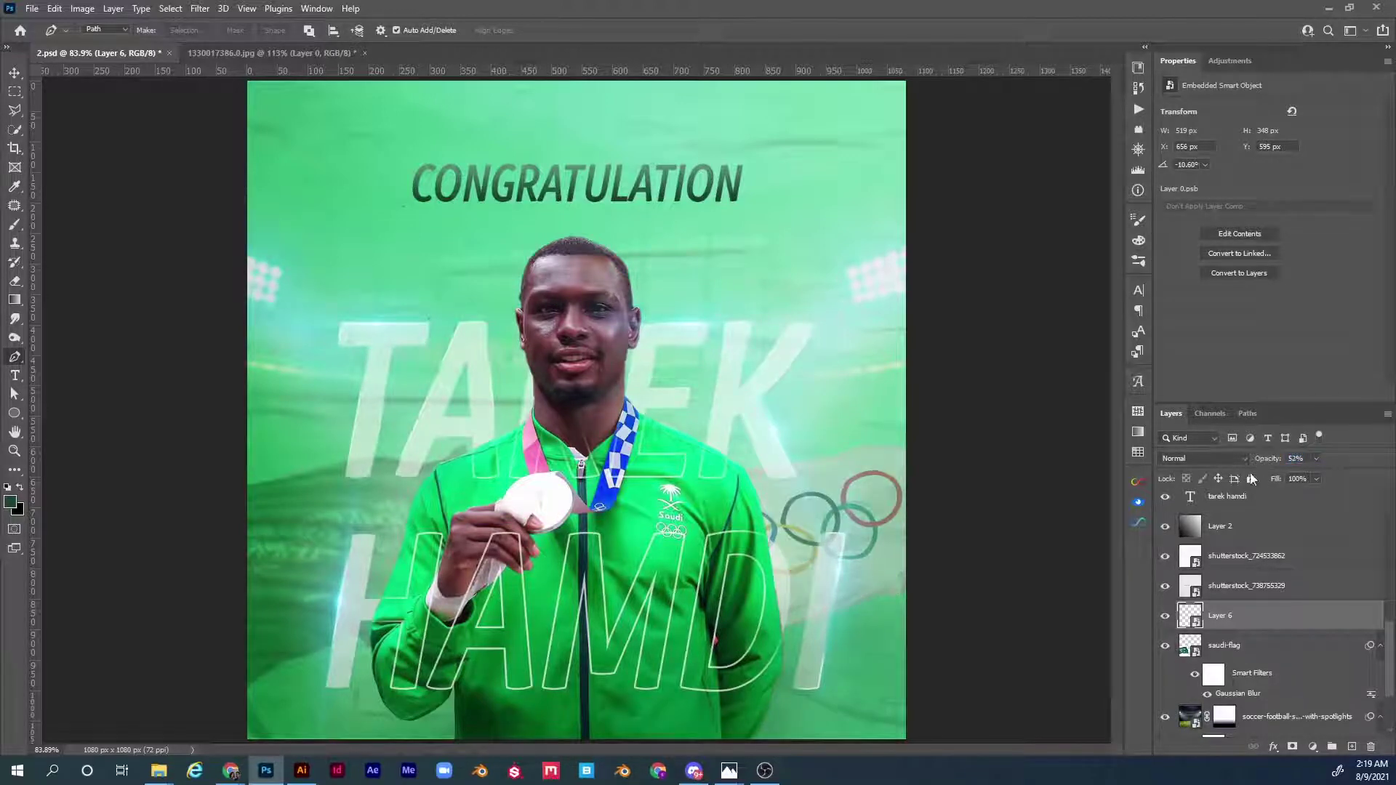
pyautogui.click(201, 9)
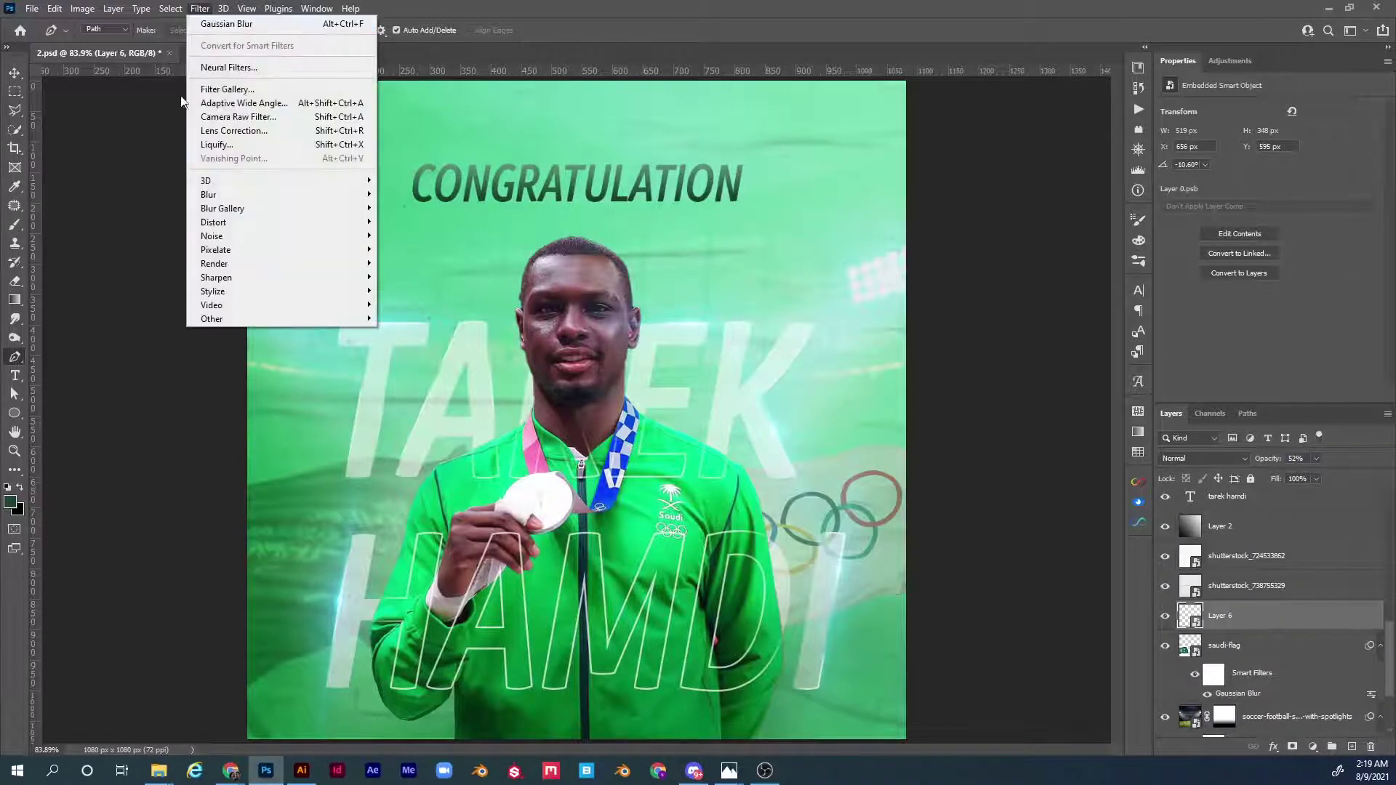
pyautogui.moveTo(301, 195)
pyautogui.click(426, 254)
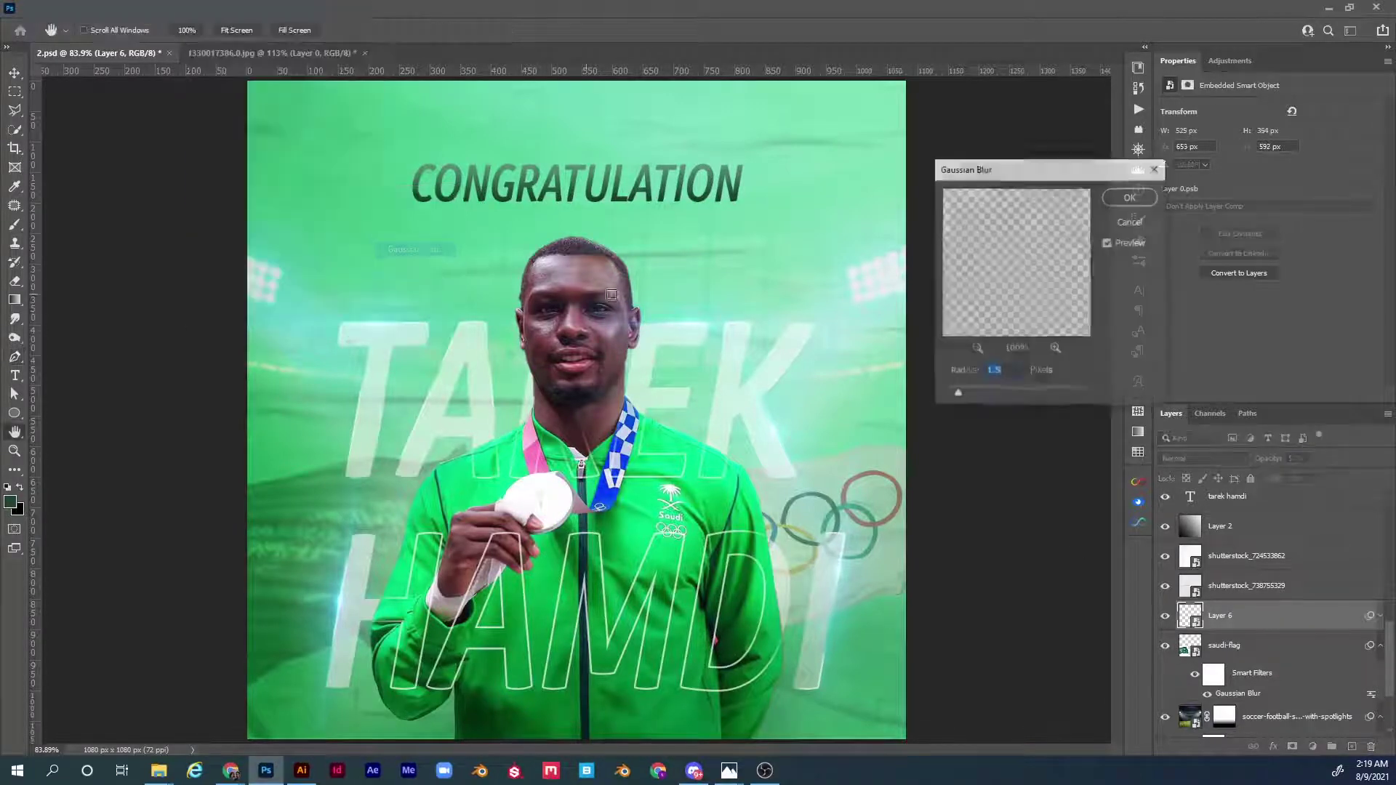
pyautogui.click(1133, 226)
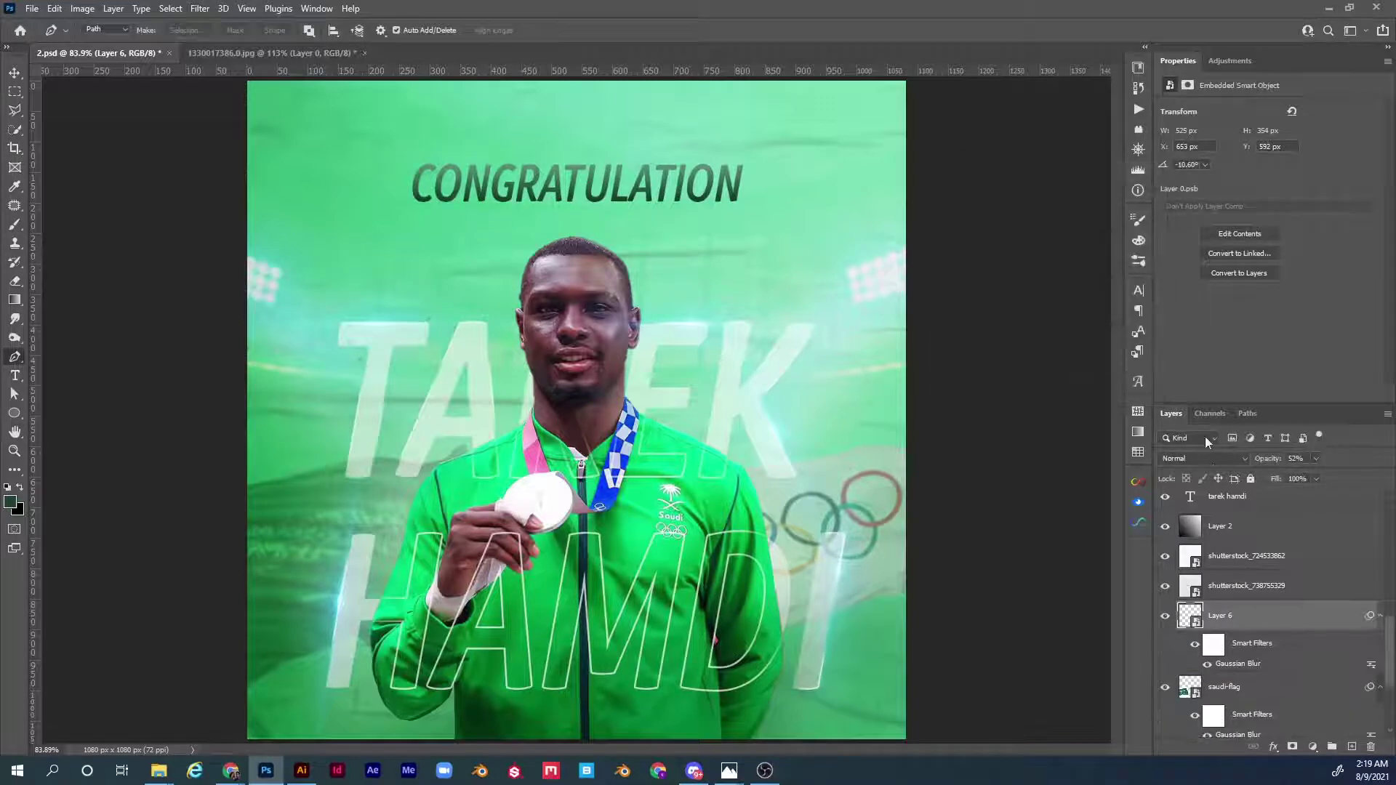
# - Set the Olympic flag layer's blend mode to Soft Light and its opacity to 84%
pyautogui.click(1215, 459)
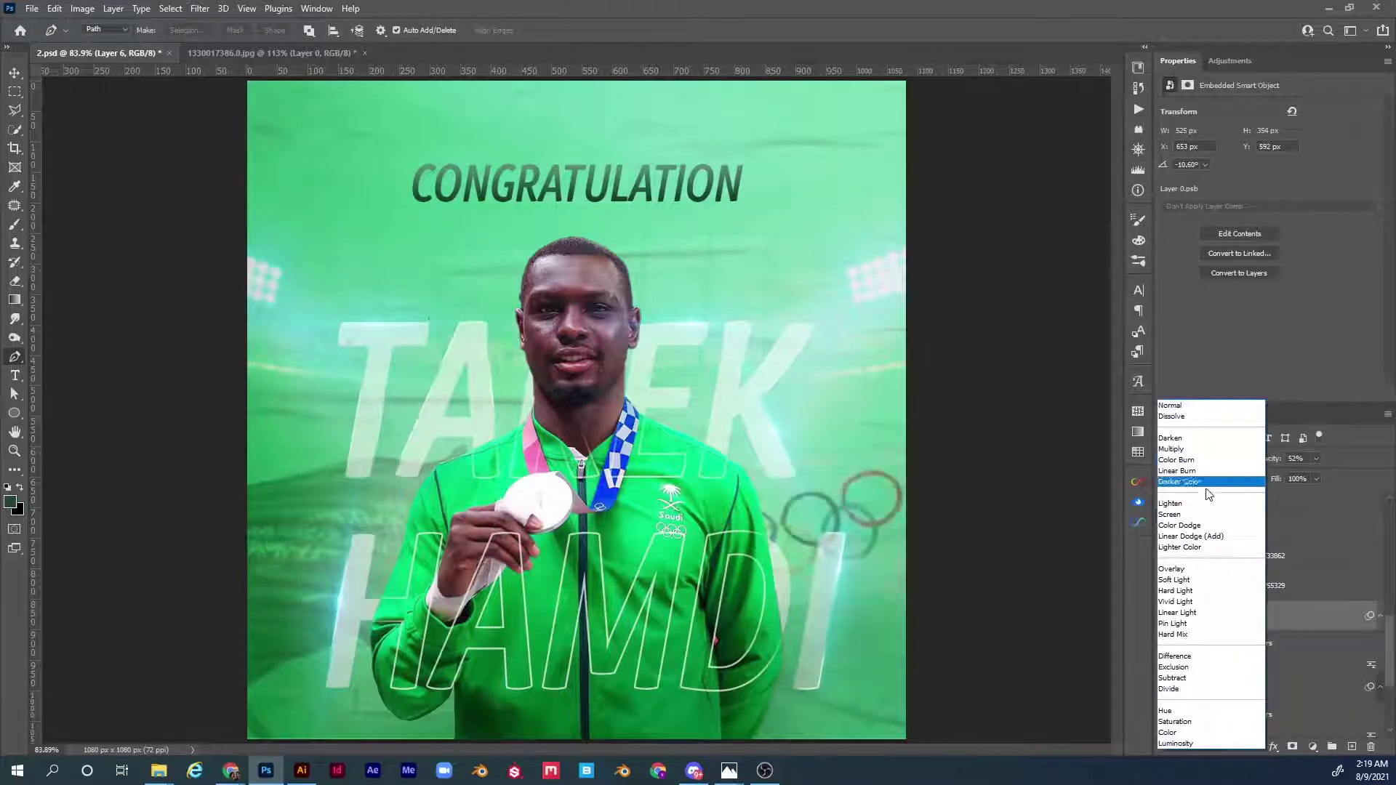
pyautogui.click(1173, 580)
pyautogui.moveTo(1269, 460); pyautogui.dragTo(1282, 460)
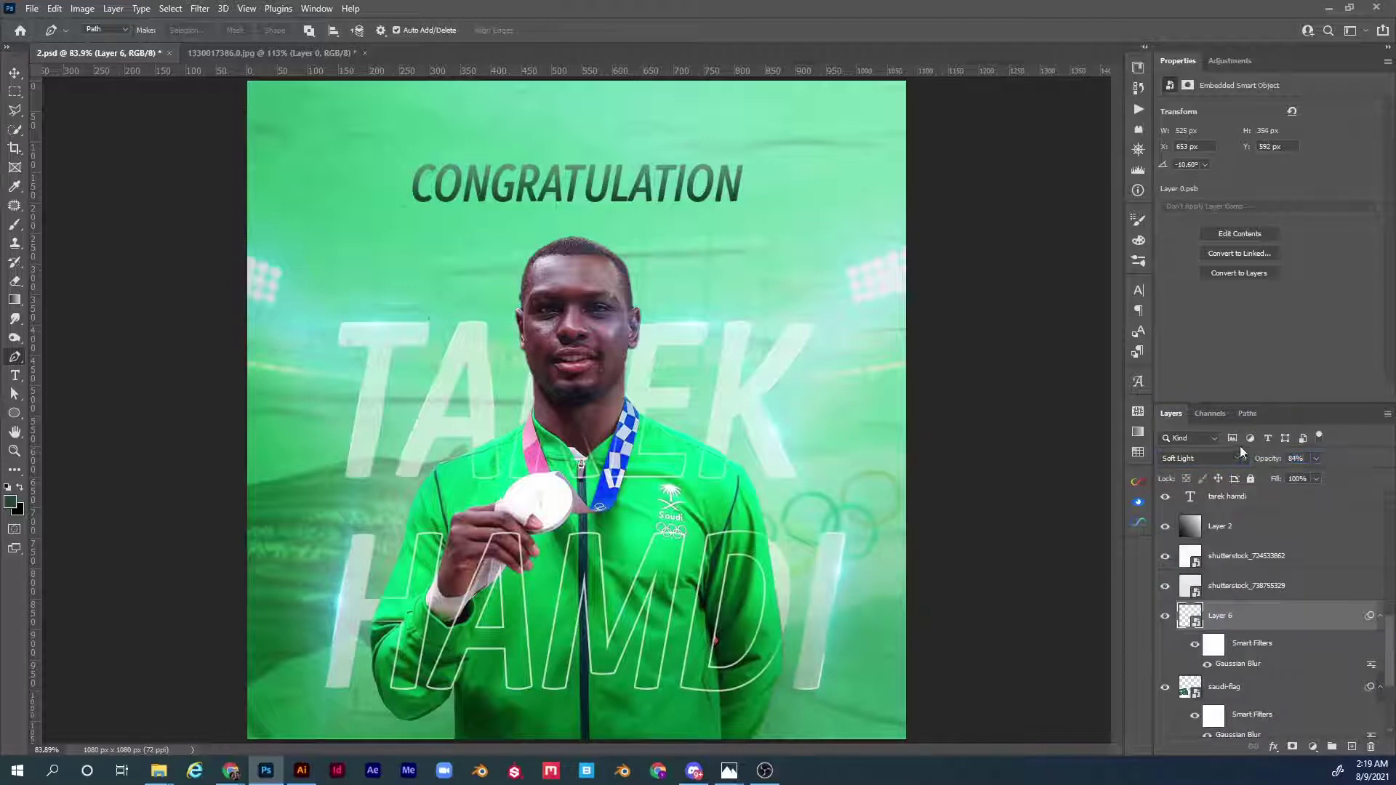